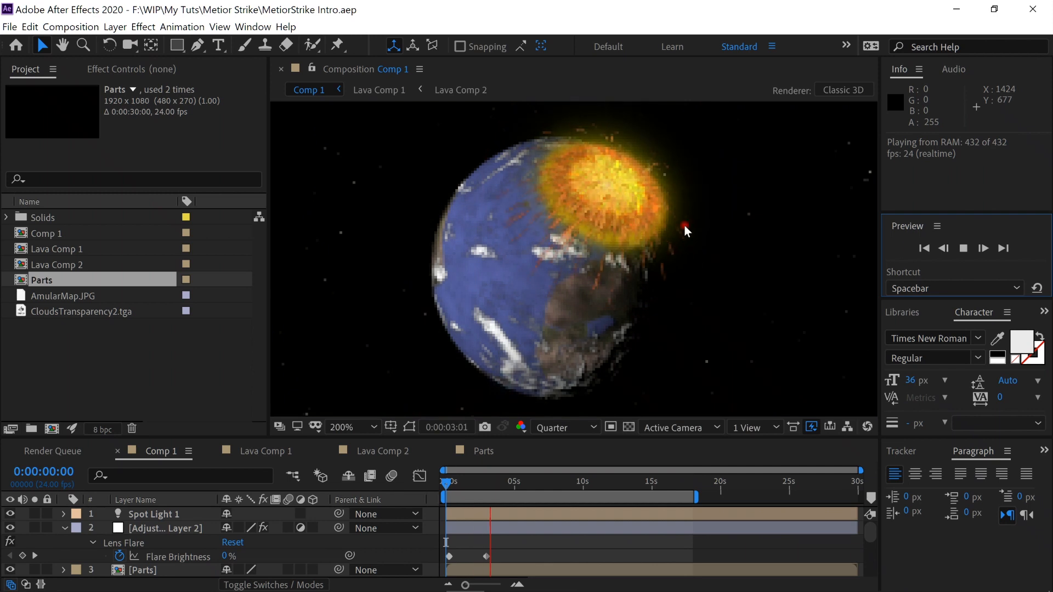
Stop the preview, start a new project and create a 1920 x 1080 composition at 24 fps lasting 30 seconds.
left_click(964, 250)
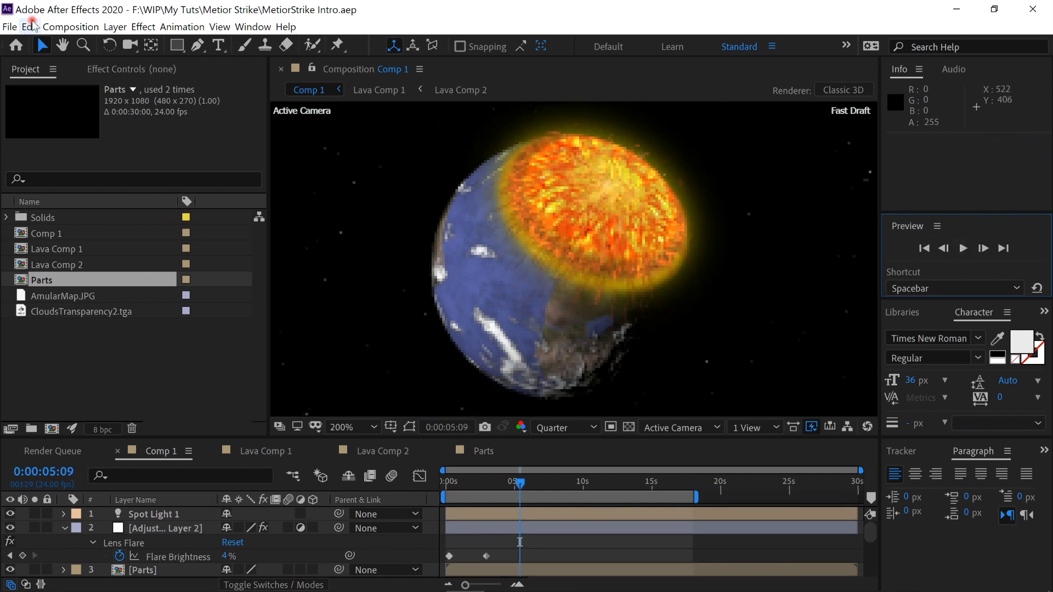
left_click(9, 27)
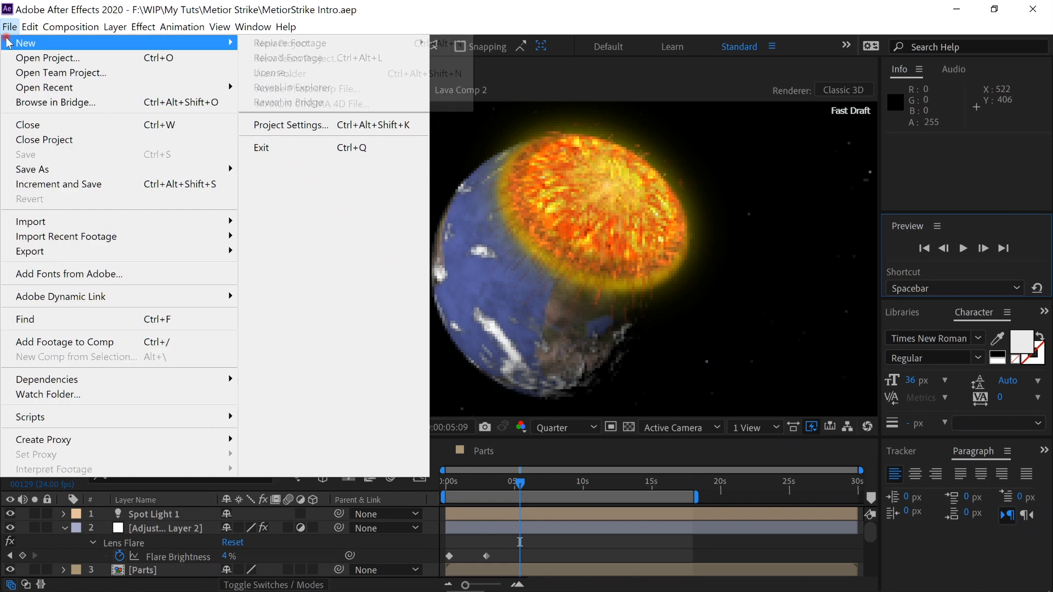
mouse_move(141, 43)
left_click(318, 44)
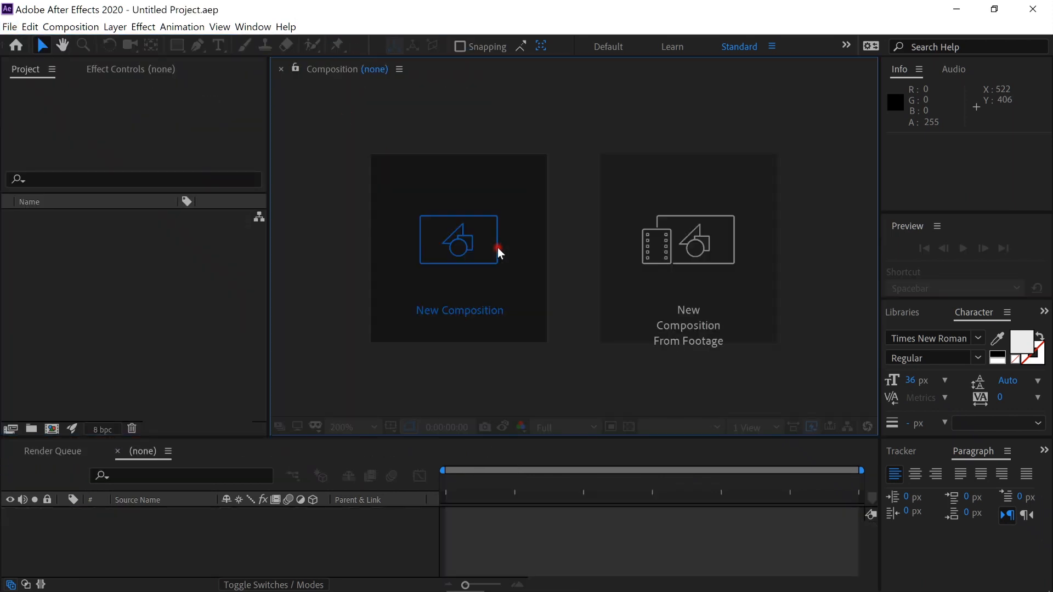
left_click(496, 248)
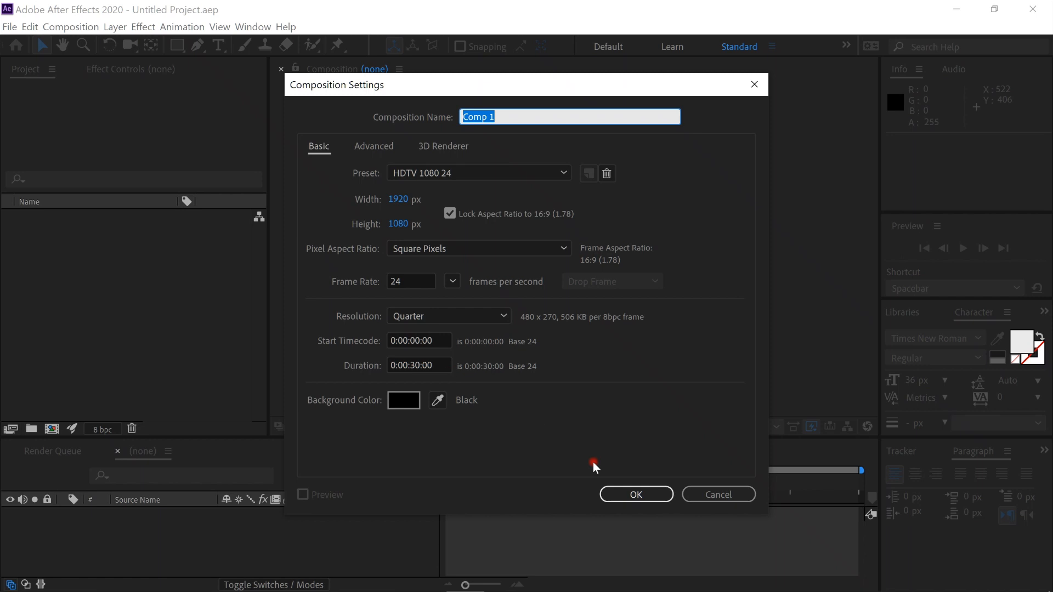
left_click(621, 495)
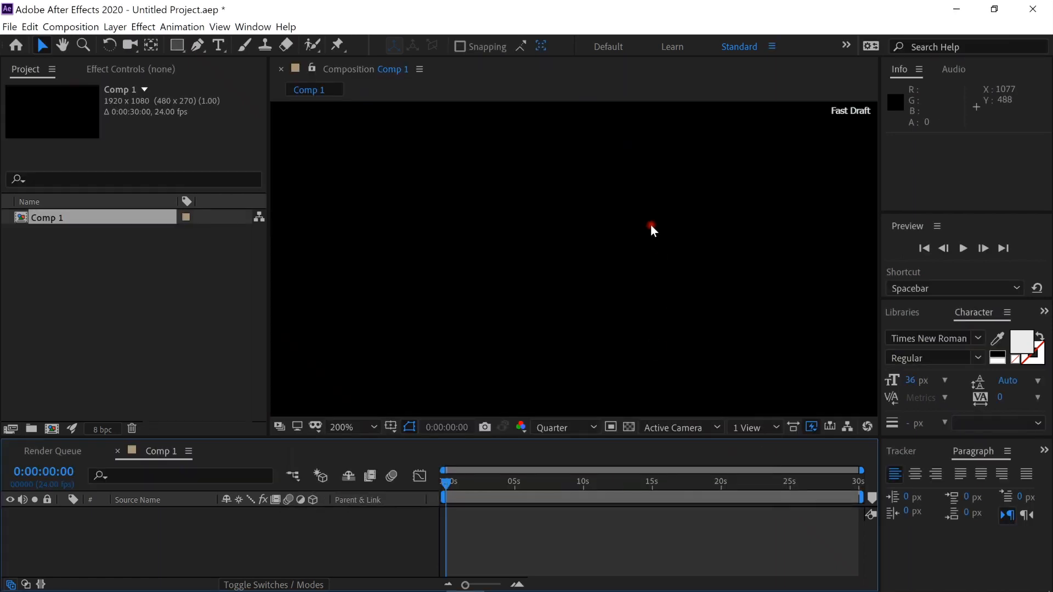
Create a black (000000) full-size solid named bg in Comp 1.
key("ctrl+y")
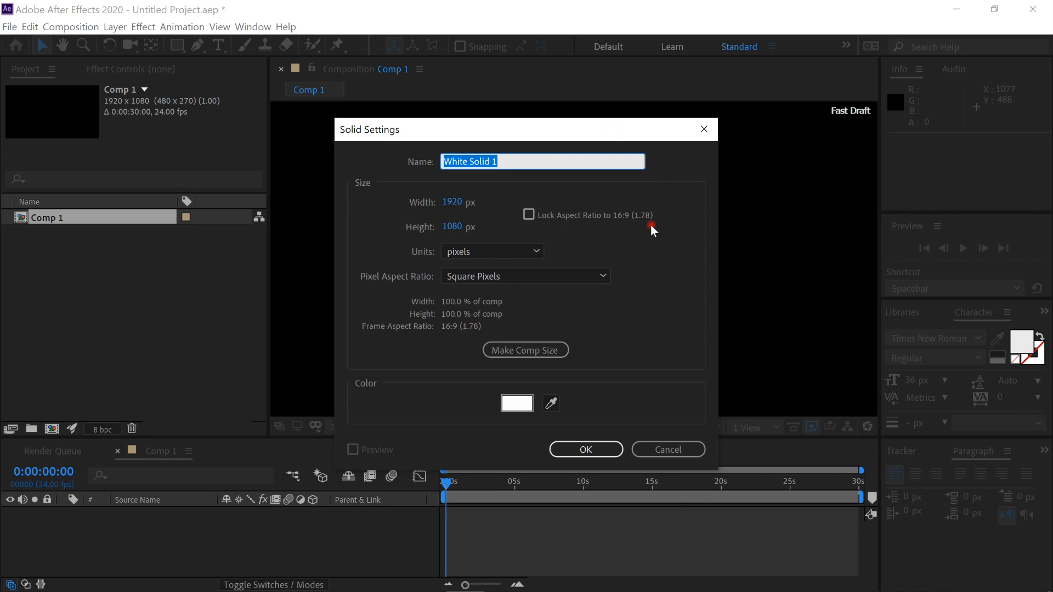
type("bg")
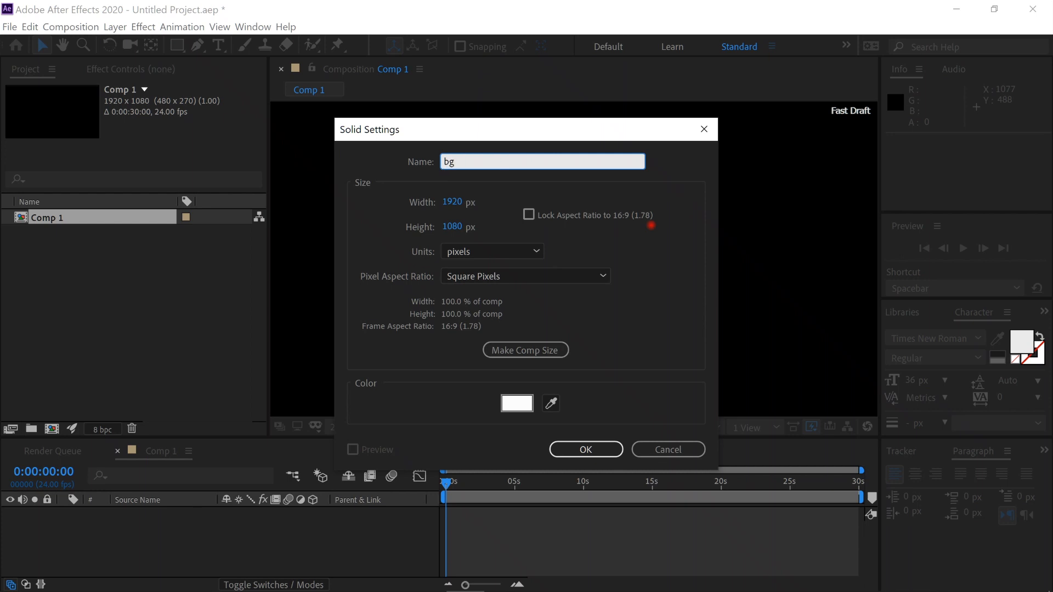
left_click(516, 403)
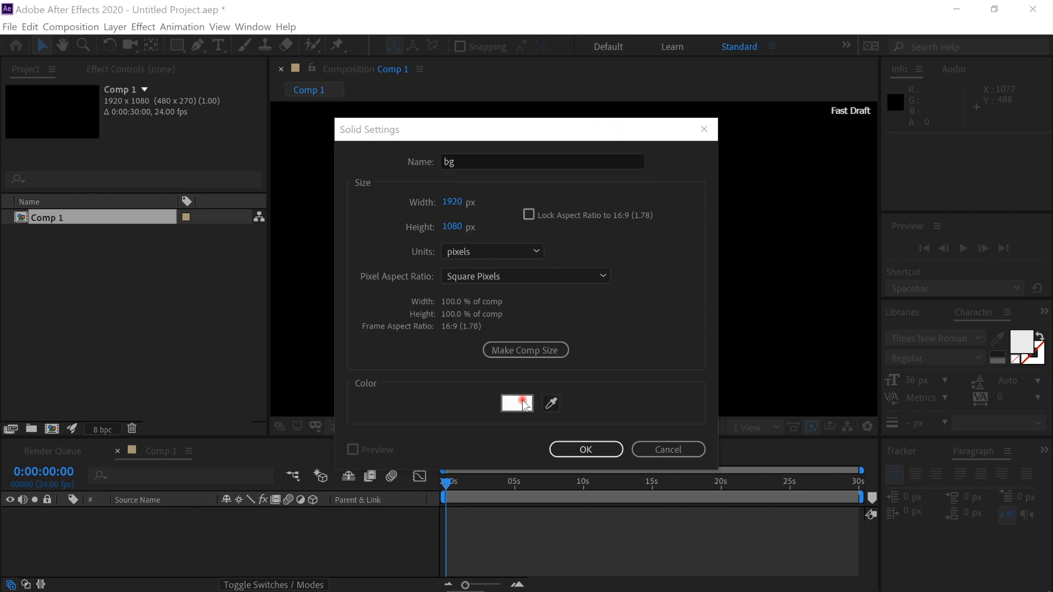
left_click_drag(159, 336, 5, 510)
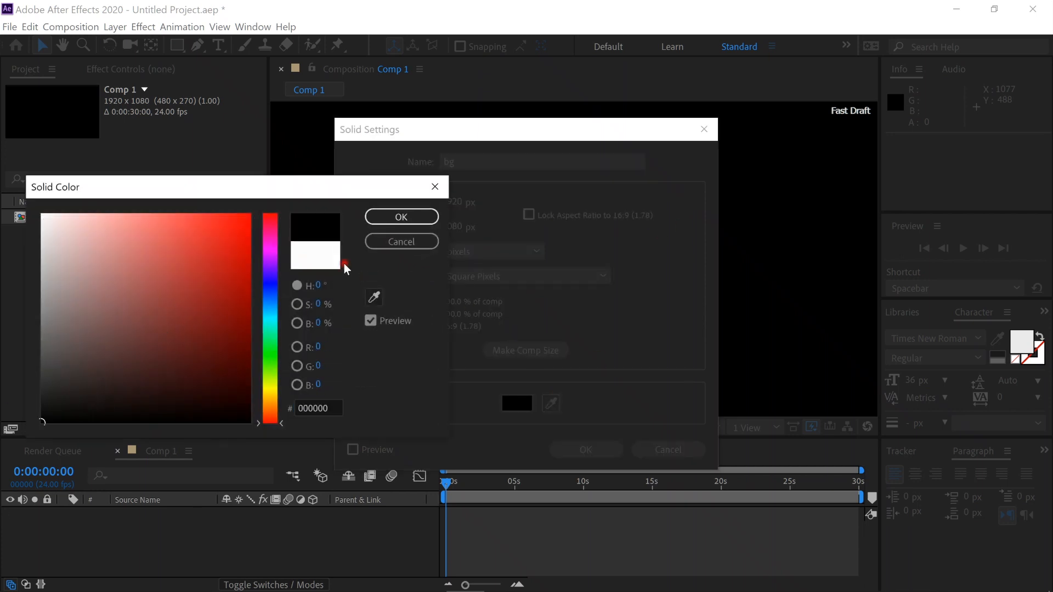
left_click(393, 218)
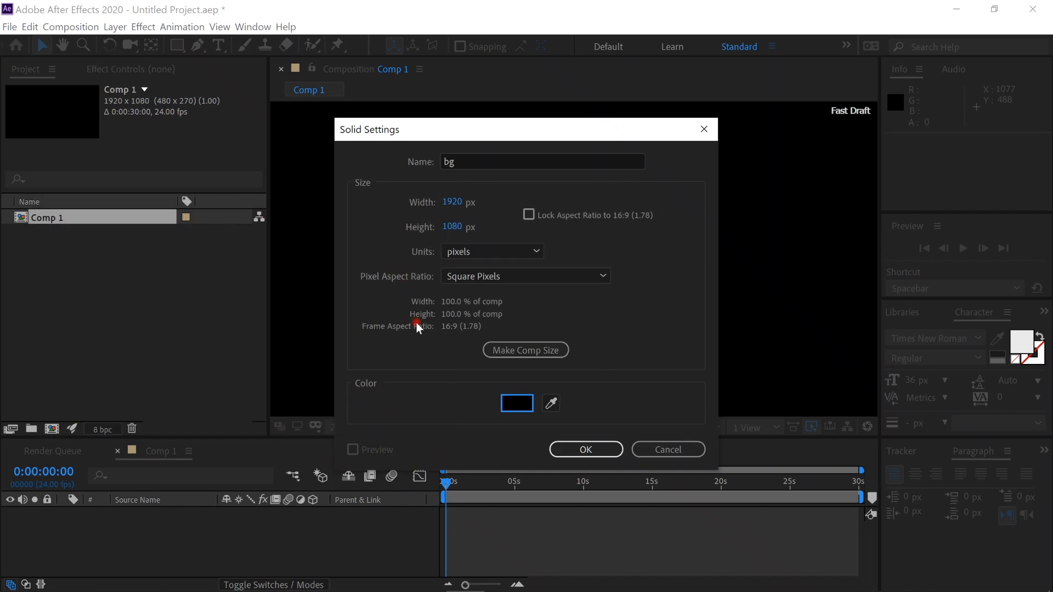
left_click(601, 449)
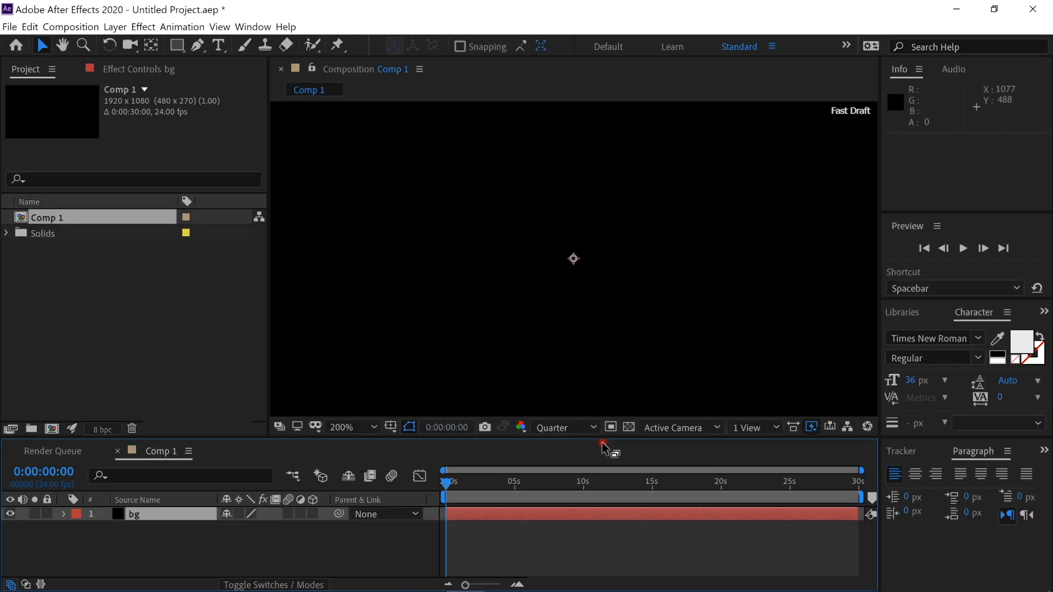
Create a white (FFFFFF) full-size solid named Stars above the bg layer.
key("ctrl+y")
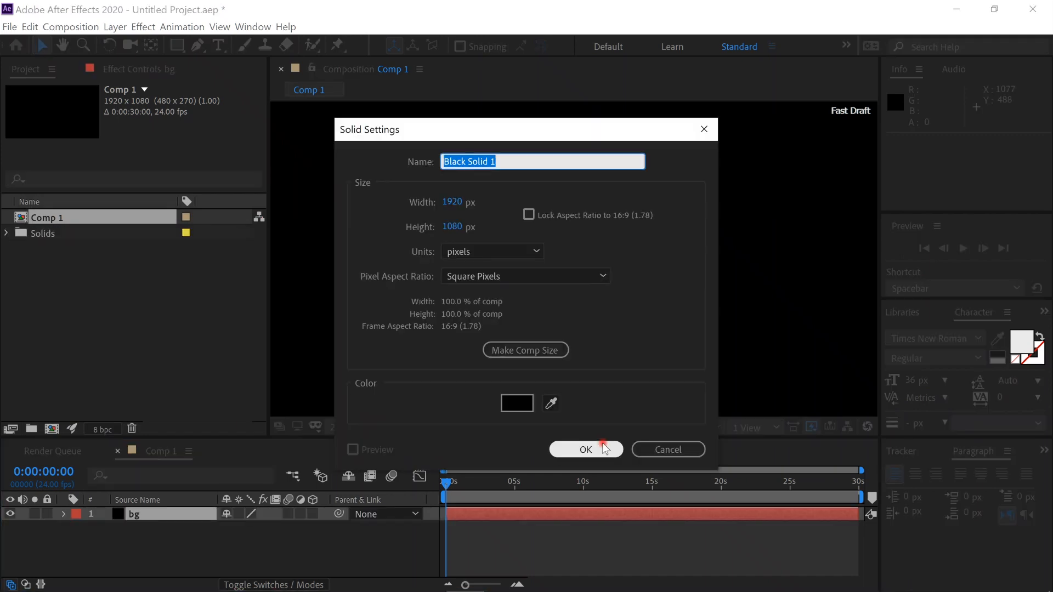
type("Stars")
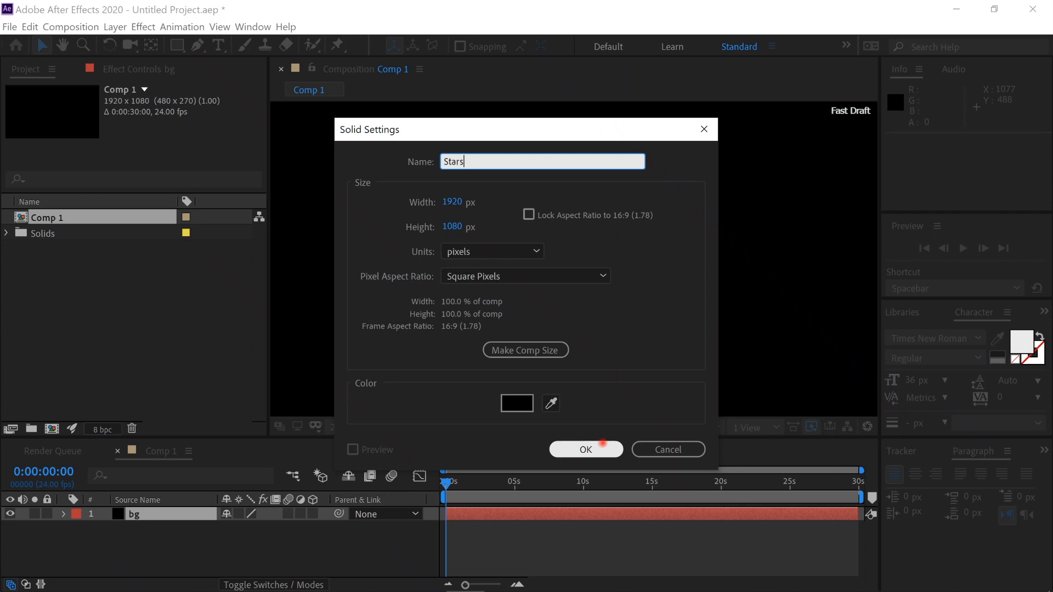
left_click(515, 403)
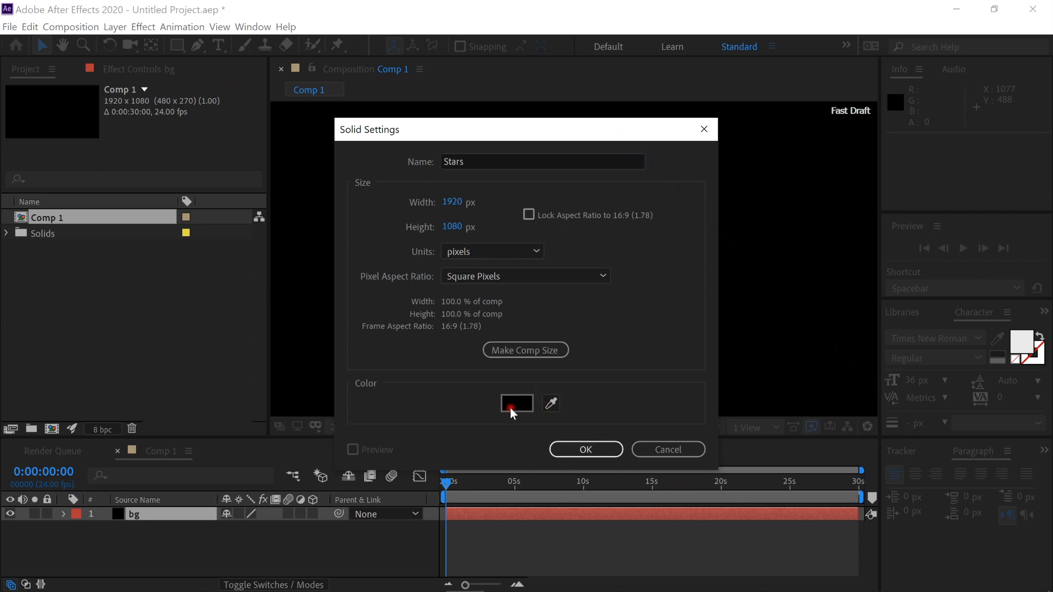
type("FFFFFF")
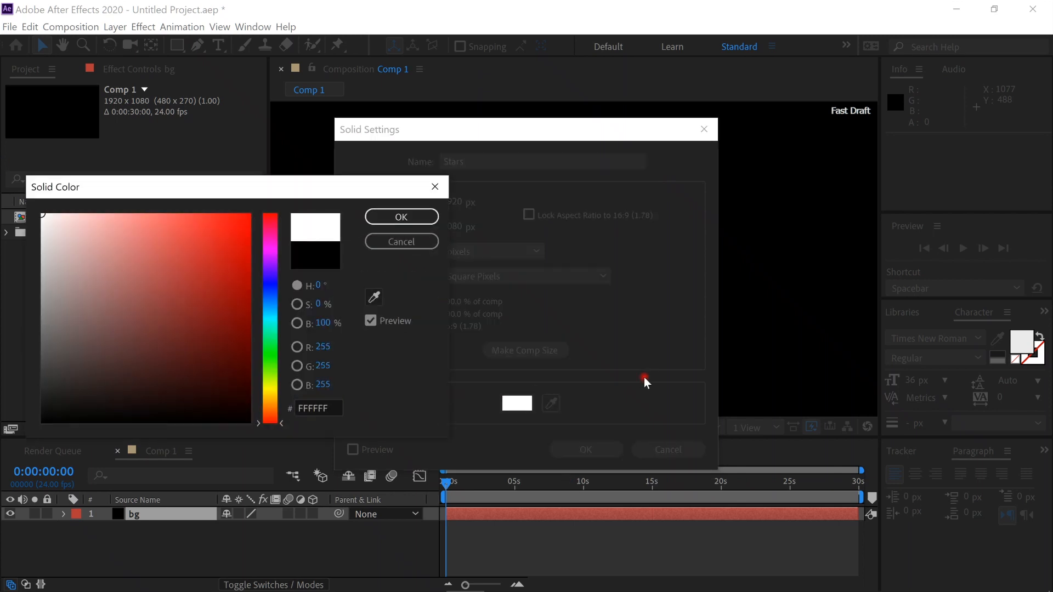
left_click(433, 218)
left_click(586, 449)
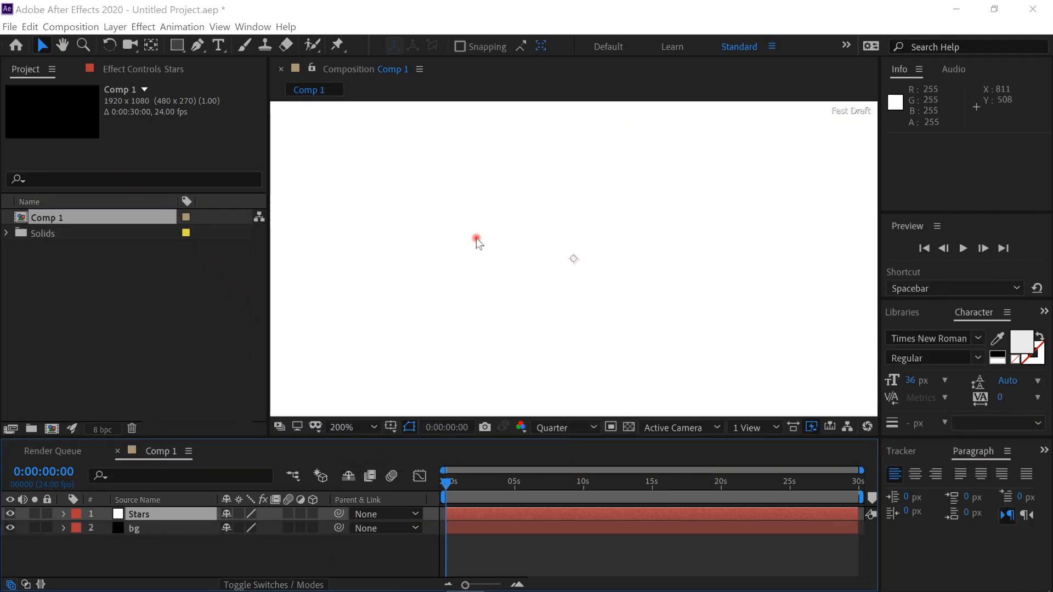
Apply the CC Star Burst effect to the Stars layer.
key("ctrl+space")
type("star")
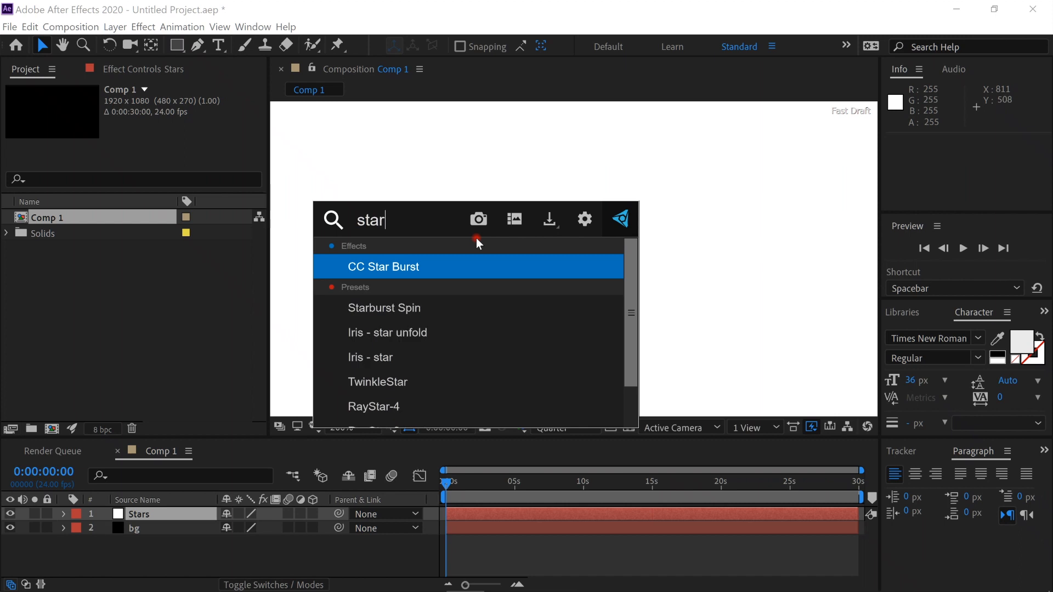
key("Return")
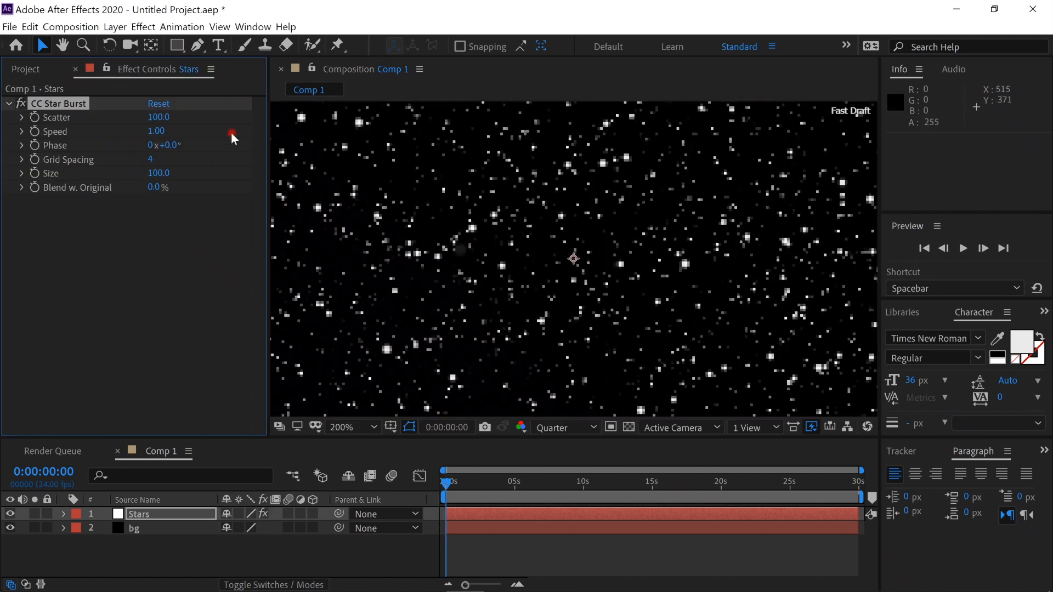
Set the Stars layer's CC Star Burst speed to 0, size to 30 and scatter to 182.
left_click(155, 131)
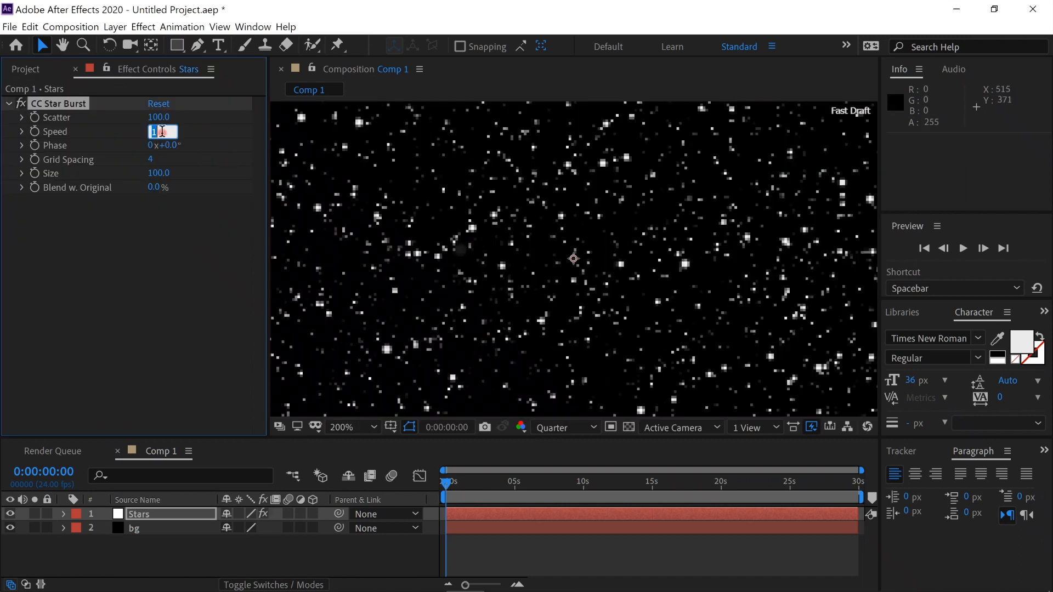
type("0")
key("Return")
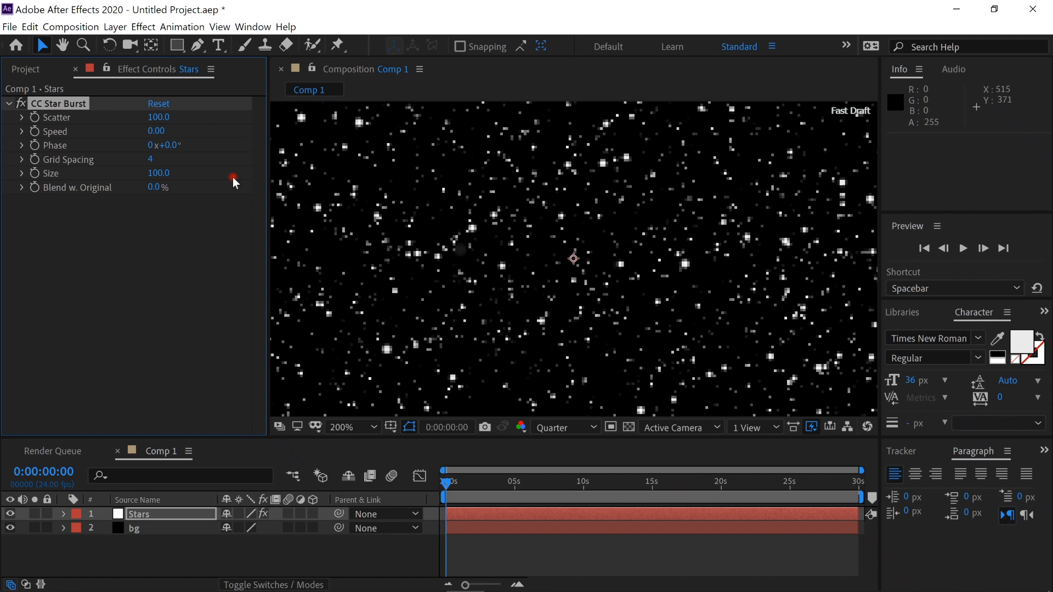
left_click(159, 173)
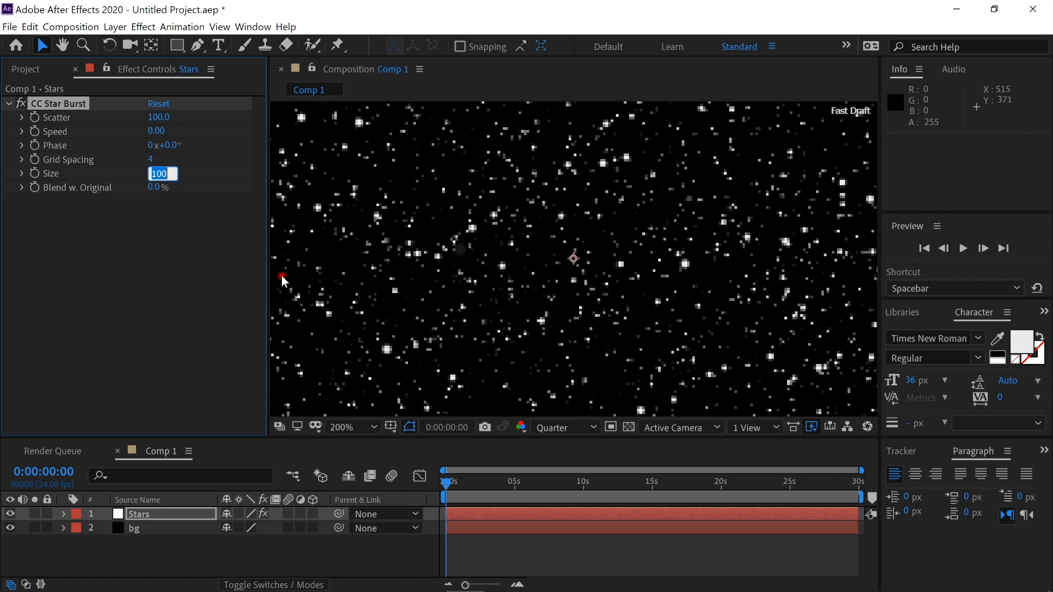
type("30")
key("Return")
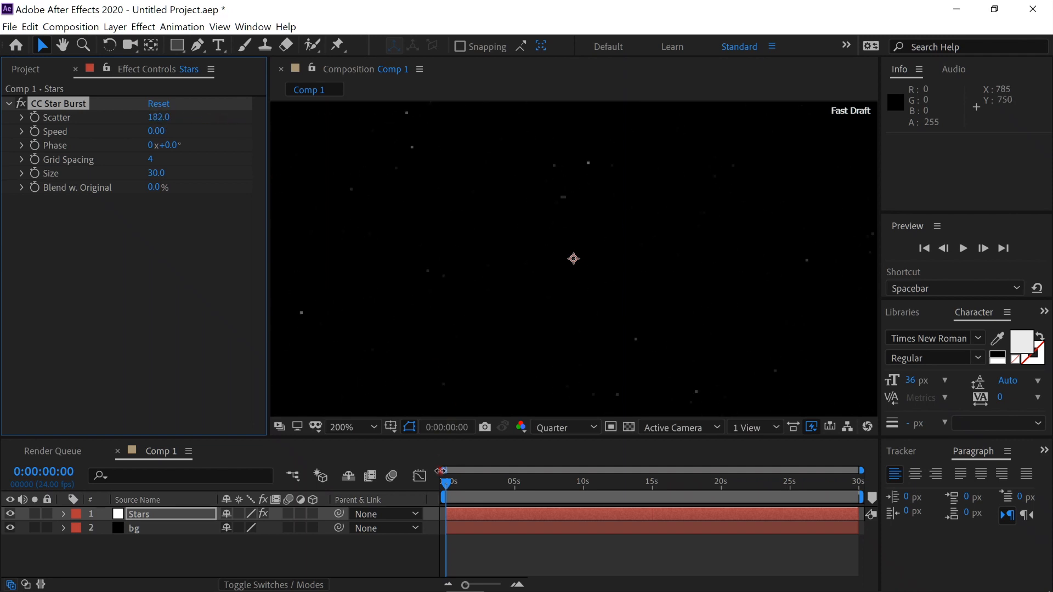
left_click(148, 514)
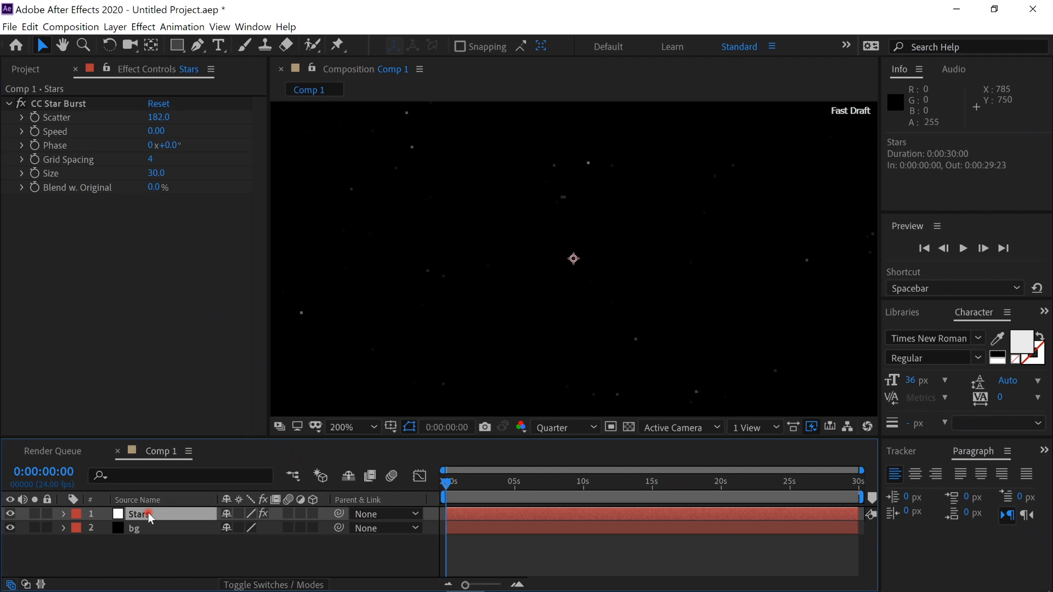
Import AmularMap.JPG, Bump.jpg, Clouds.jpg and Glossiness.jpg from the Images folder and add them to Comp 1 above the Stars layer.
left_click(24, 71)
right_click(85, 271)
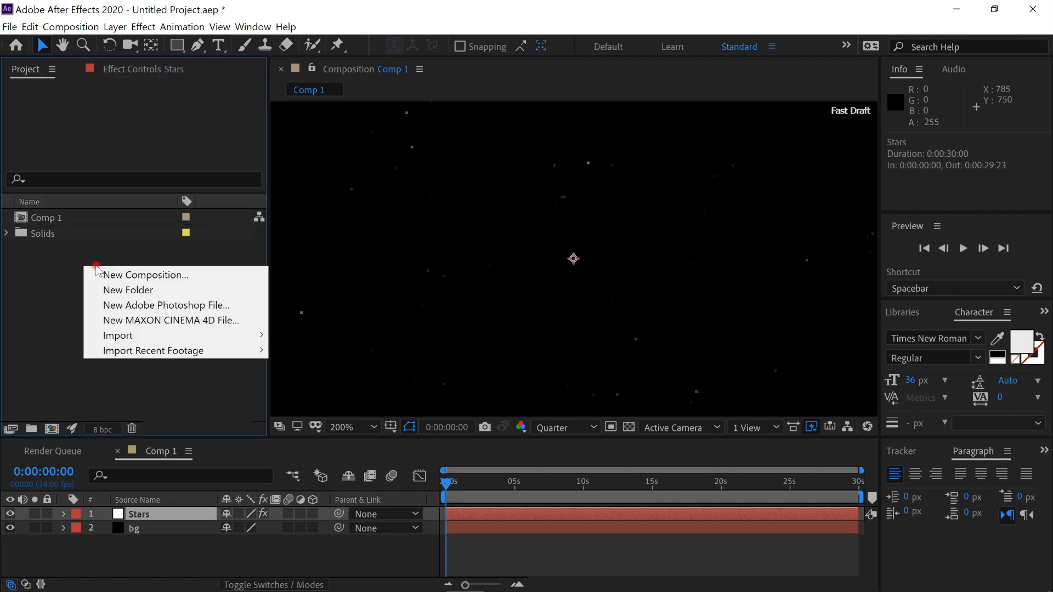
mouse_move(145, 337)
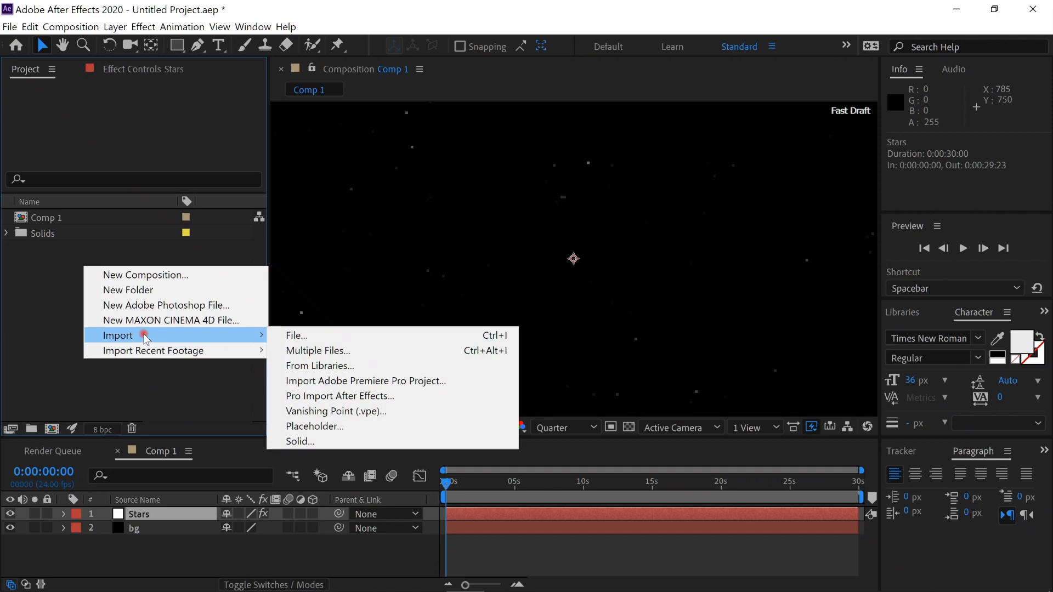
left_click(308, 337)
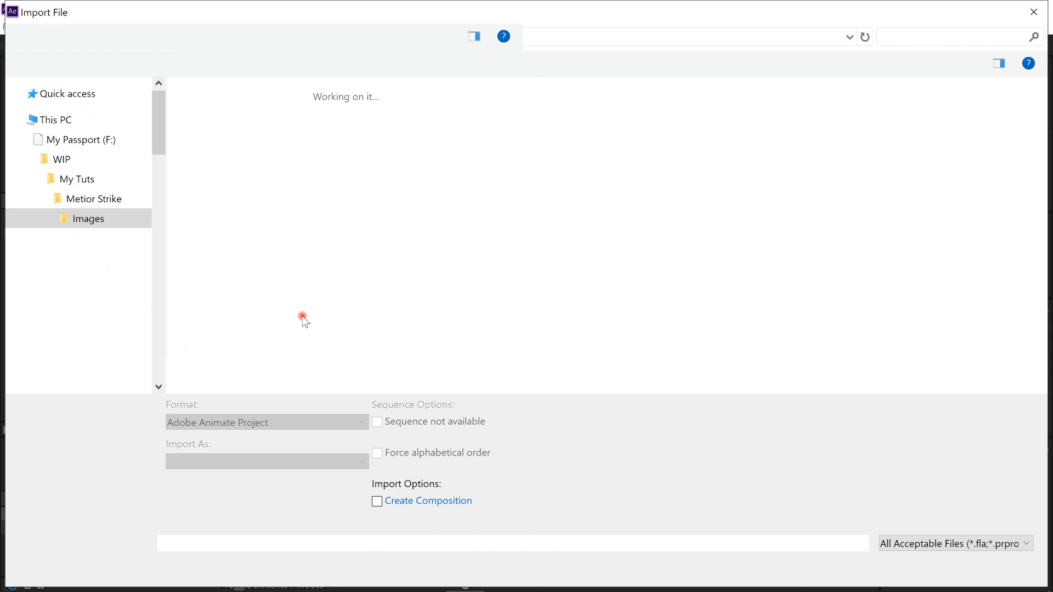
left_click_drag(204, 224, 617, 165)
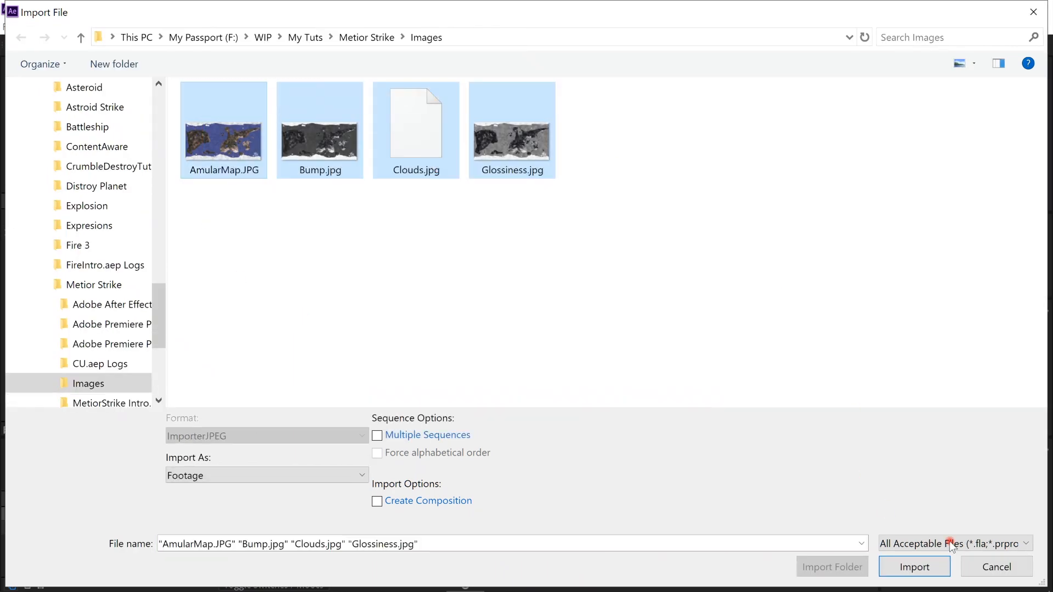
left_click(901, 565)
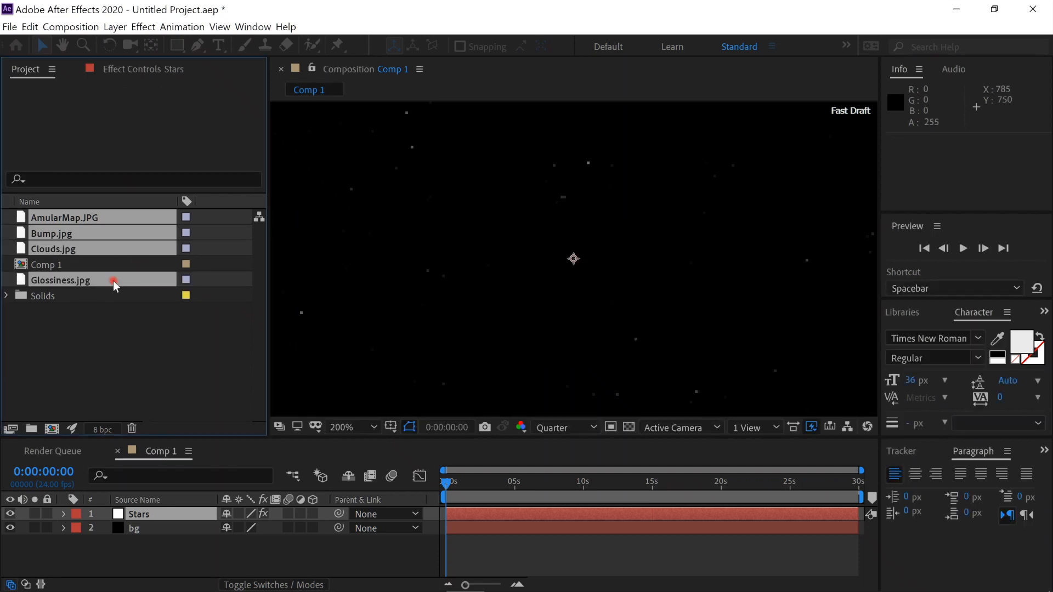
left_click_drag(115, 286, 133, 511)
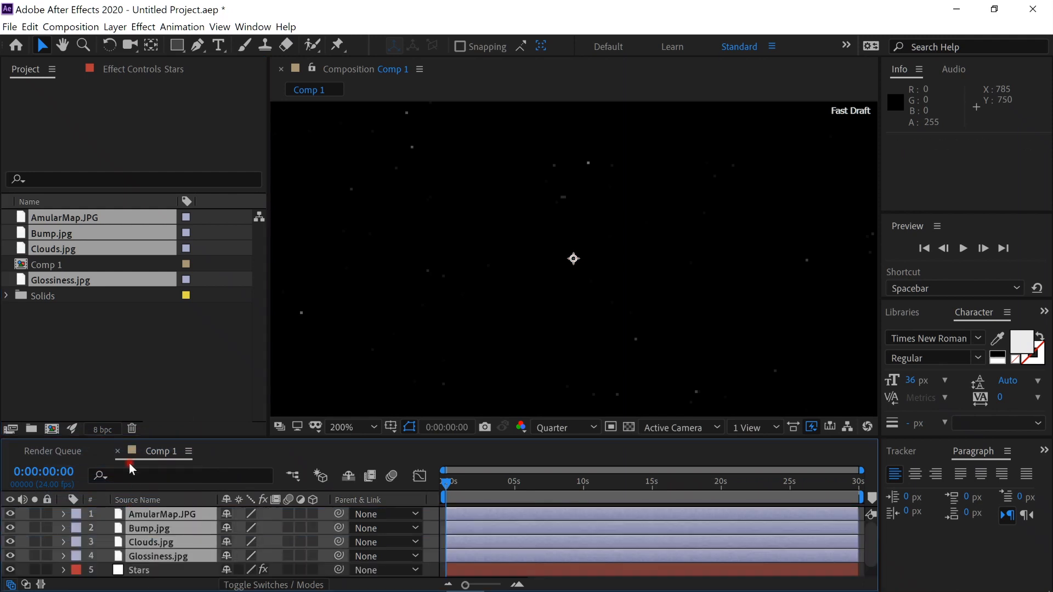
left_click(143, 571)
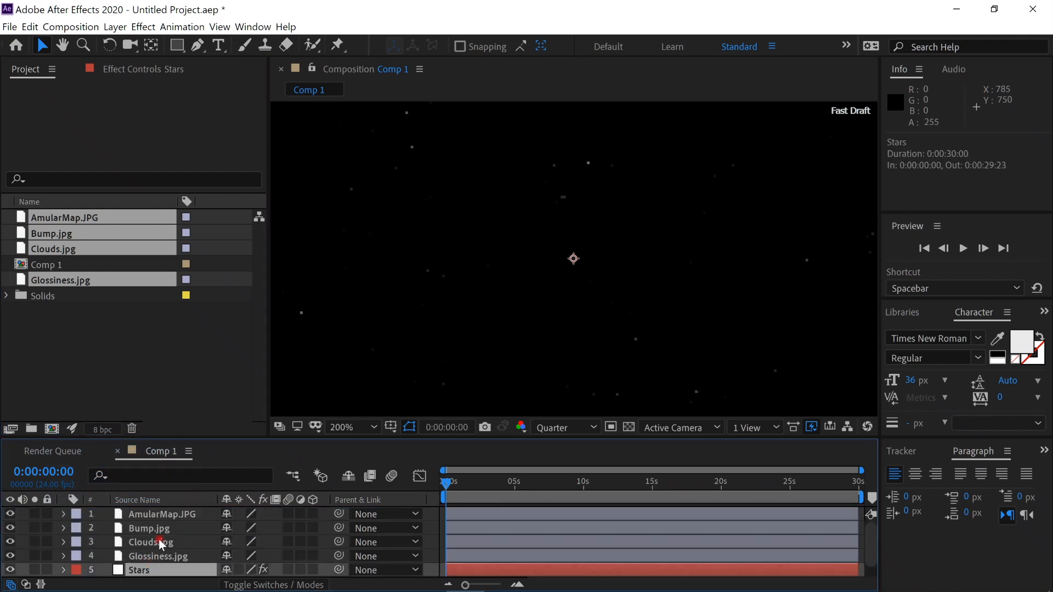
Pre-compose the Clouds.jpg layer as Clouds.jpg Comp 1, moving all attributes into the new composition and opening it.
left_click(185, 545)
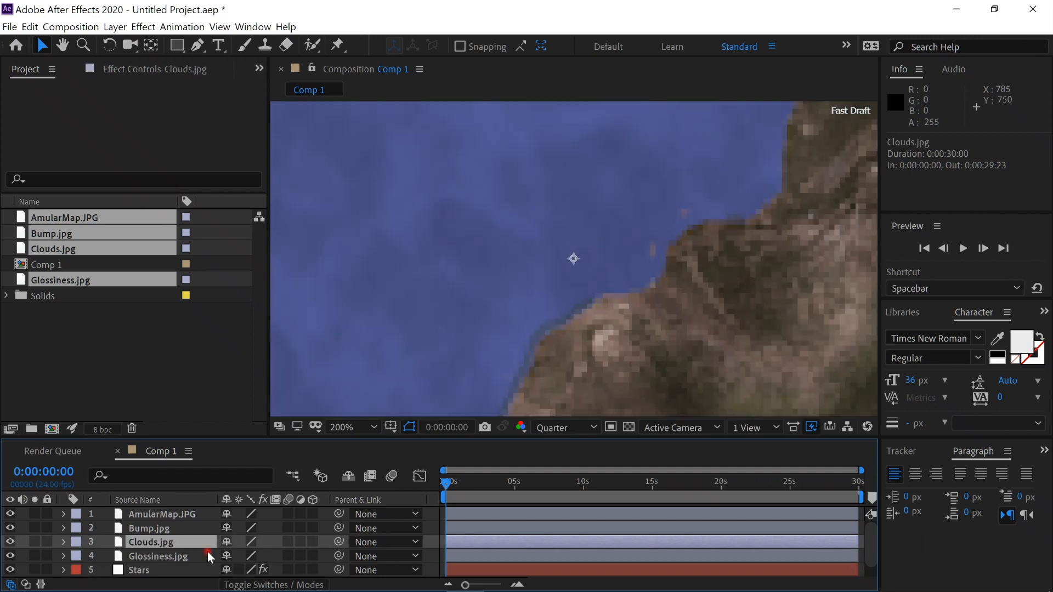
key("ctrl+shift+c")
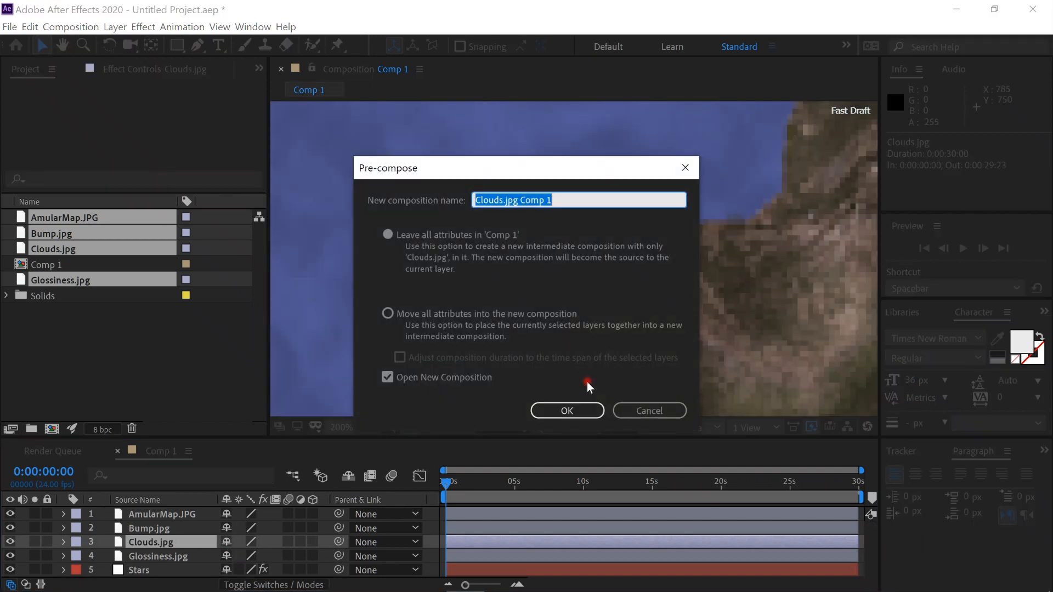
left_click(477, 314)
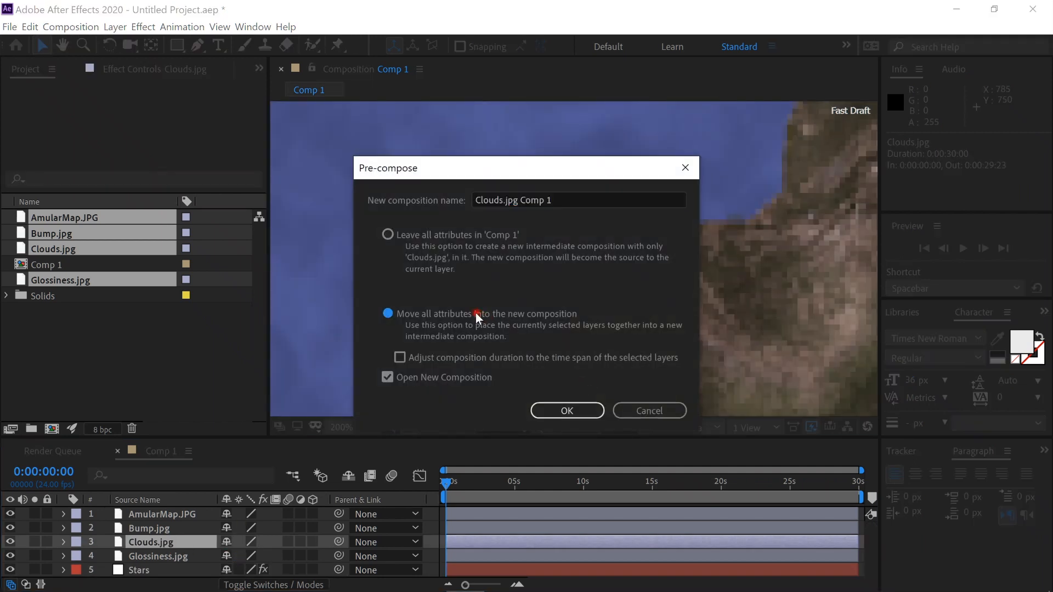
left_click(562, 410)
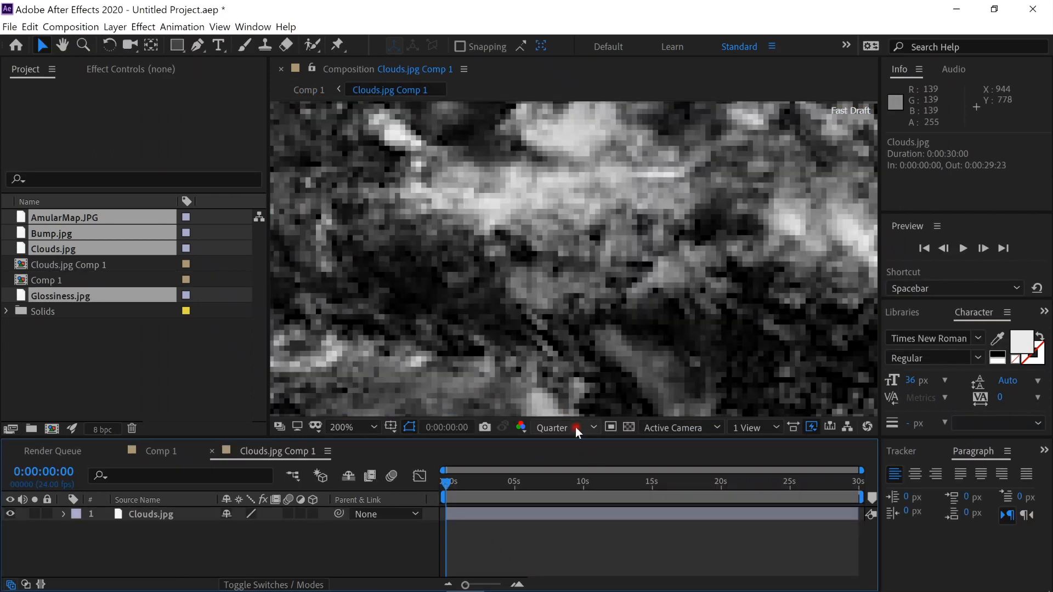
Set the Clouds.jpg Comp 1 preview resolution to Full and show the transparency grid.
left_click(590, 427)
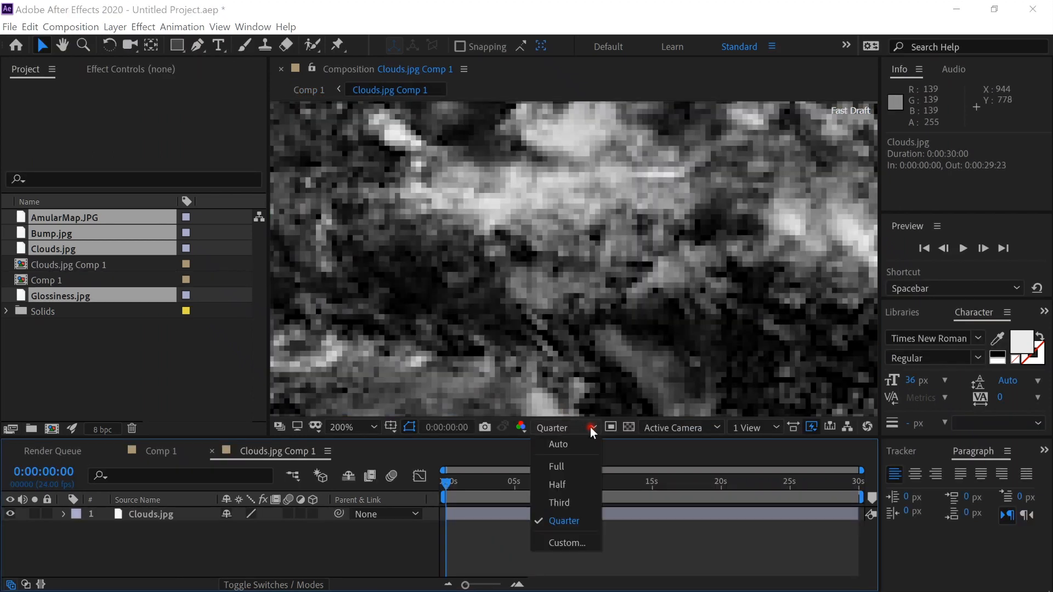
left_click(581, 465)
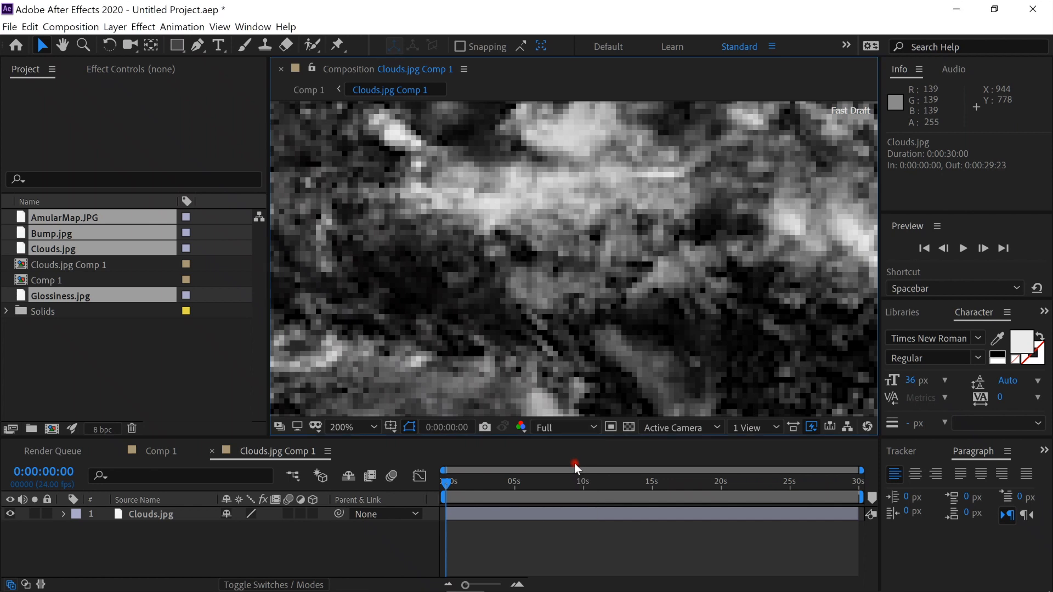
left_click(630, 428)
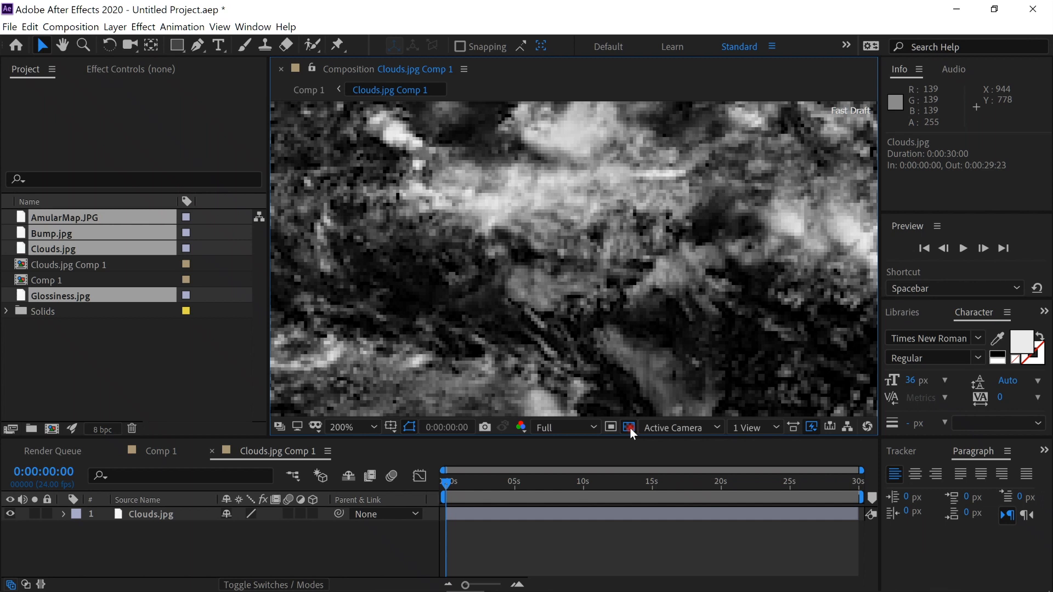
Apply the Extract effect to the Clouds.jpg layer.
key("ctrl+space")
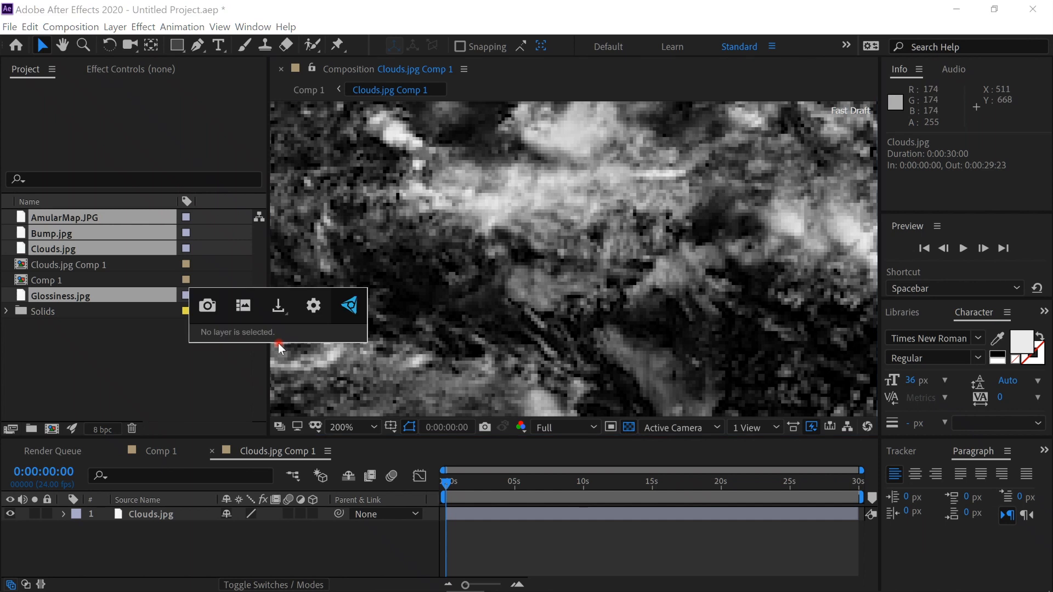
left_click(136, 514)
key("ctrl+space")
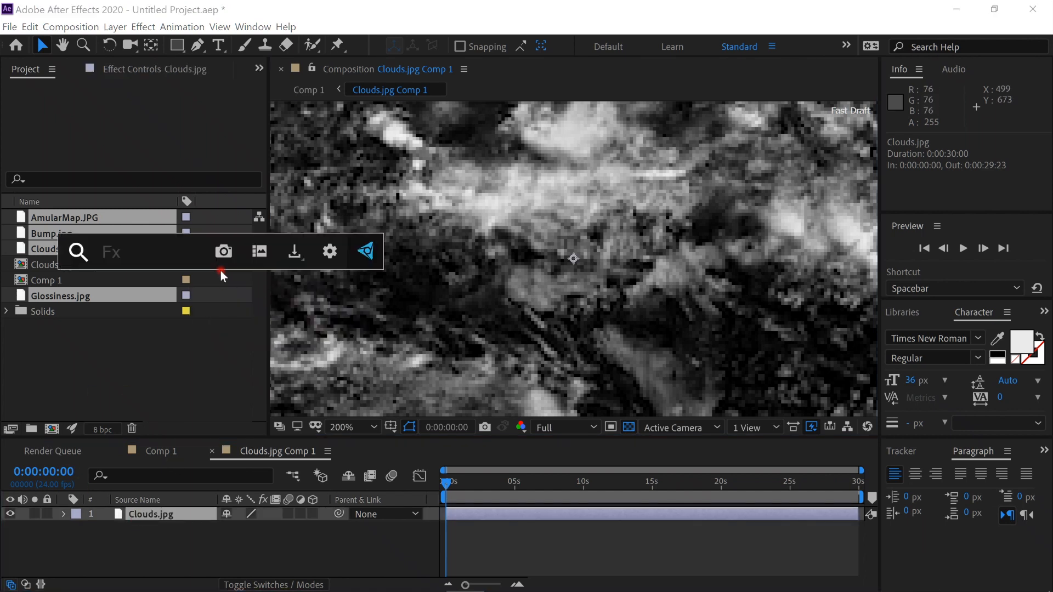
type("ex")
key("Return")
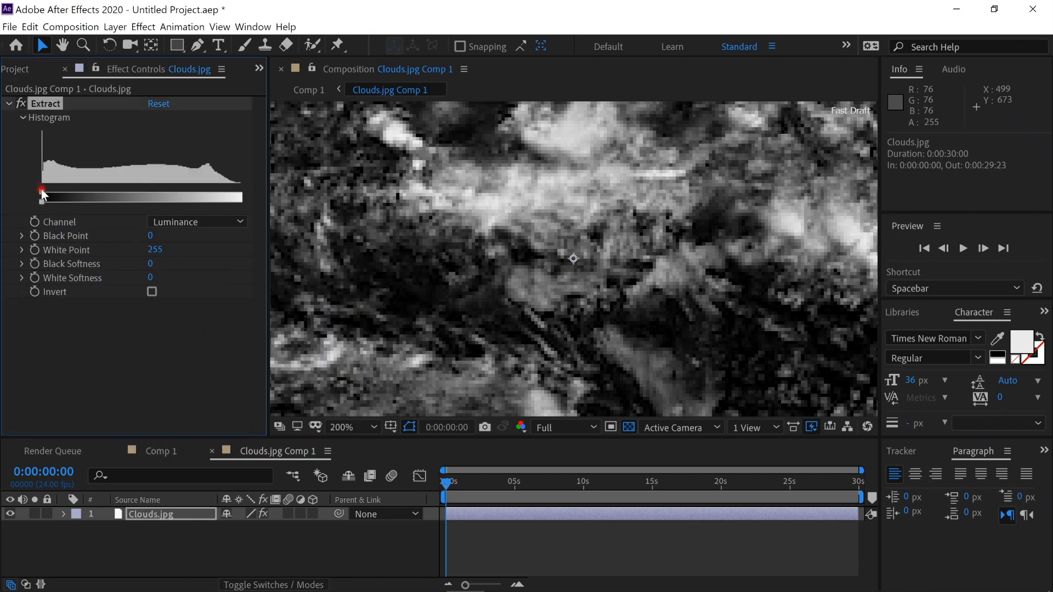
Set the Extract effect's black point to 116 and black softness to 108 to key out the dark areas of the clouds.
left_click_drag(47, 193, 119, 208)
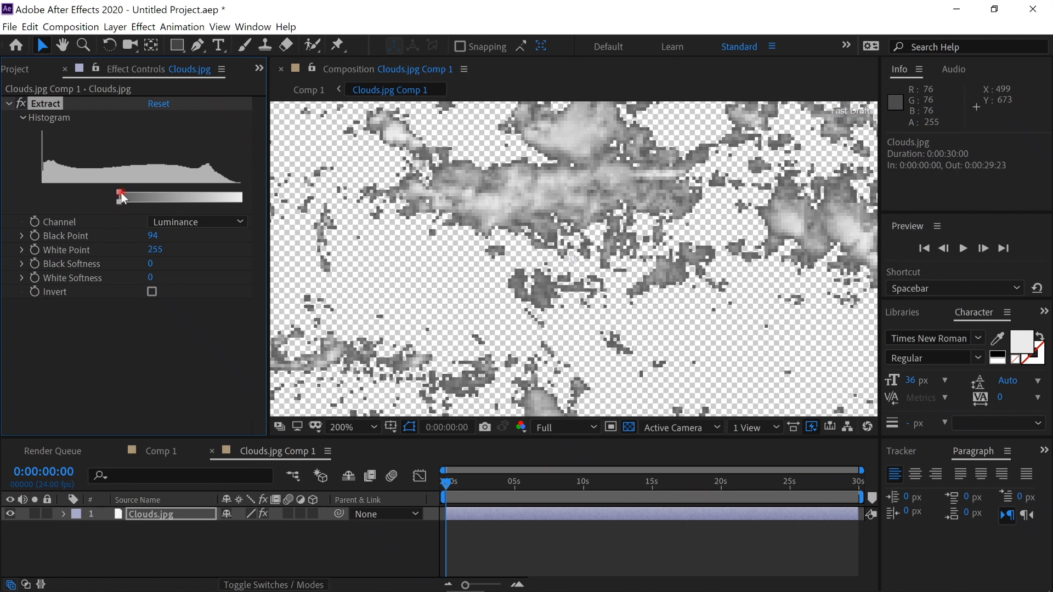
left_click_drag(127, 193, 136, 196)
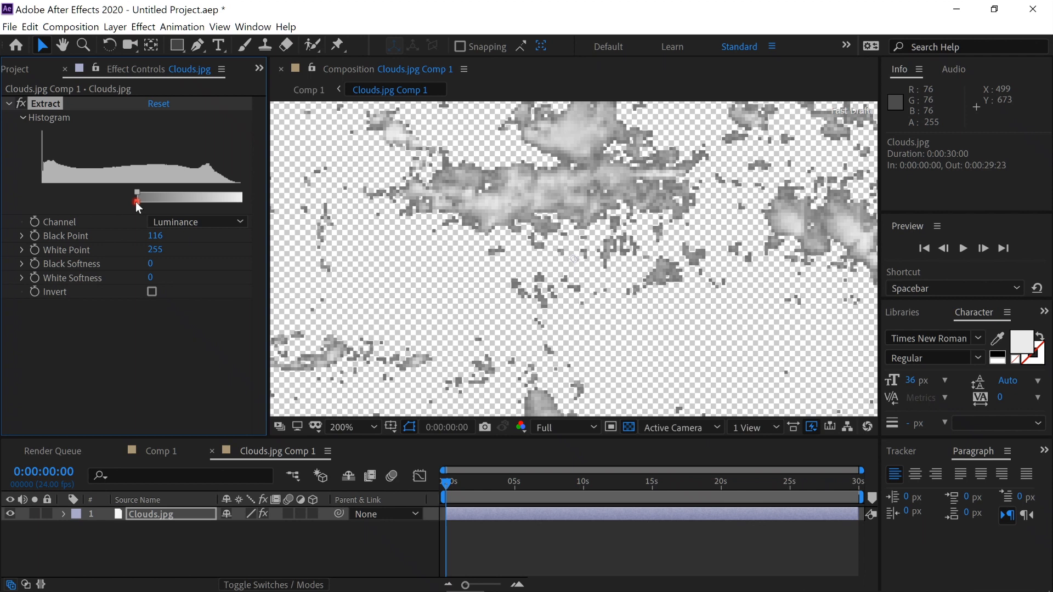
left_click_drag(120, 205, 47, 225)
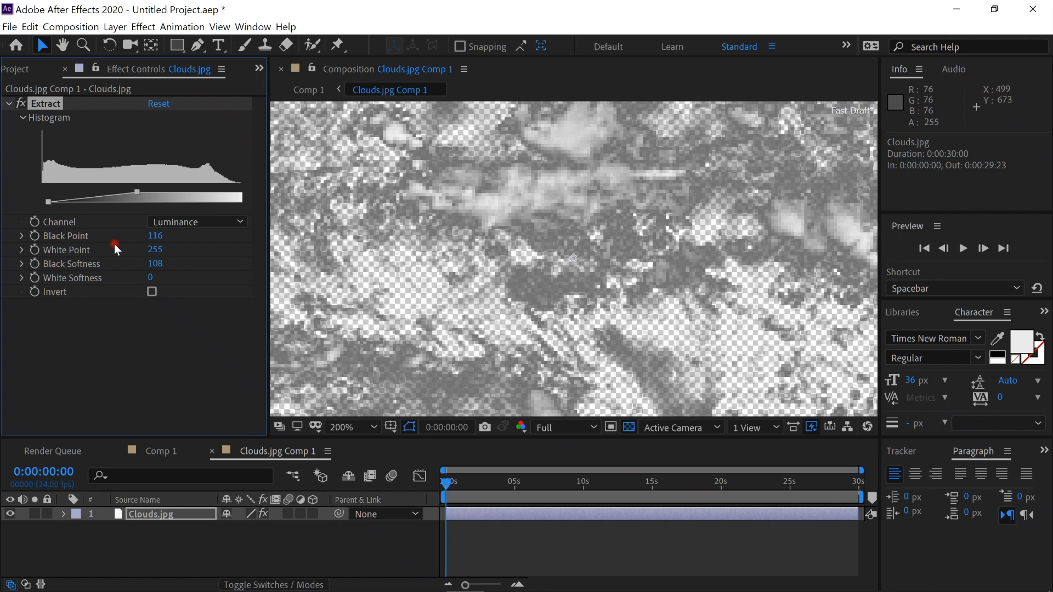
Apply the Curves effect to the Clouds.jpg layer and bow the RGB curve upward at its middle to brighten the clouds.
key("ctrl+space")
type("c")
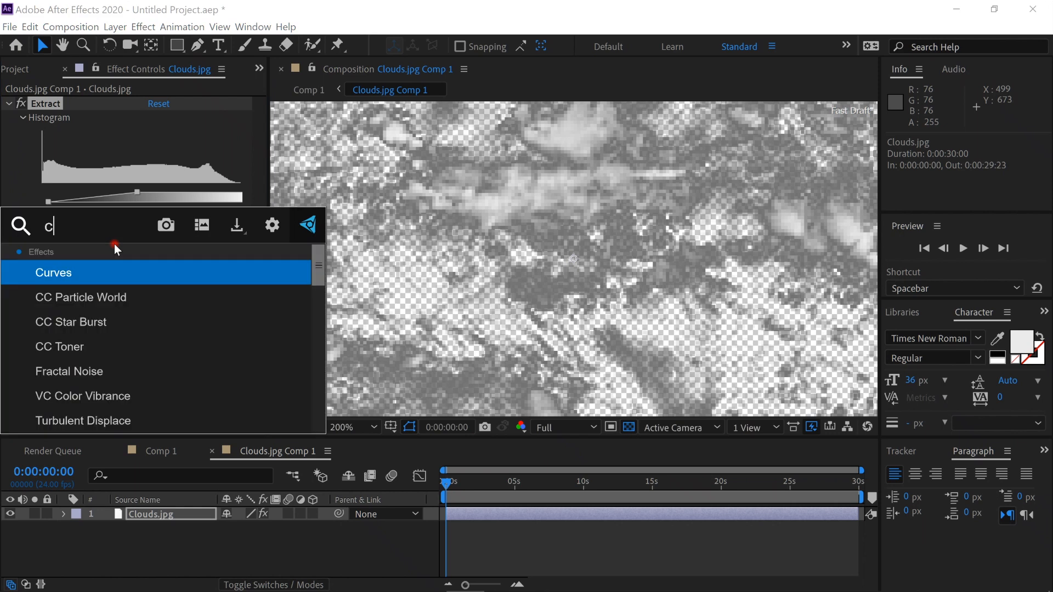
key("Return")
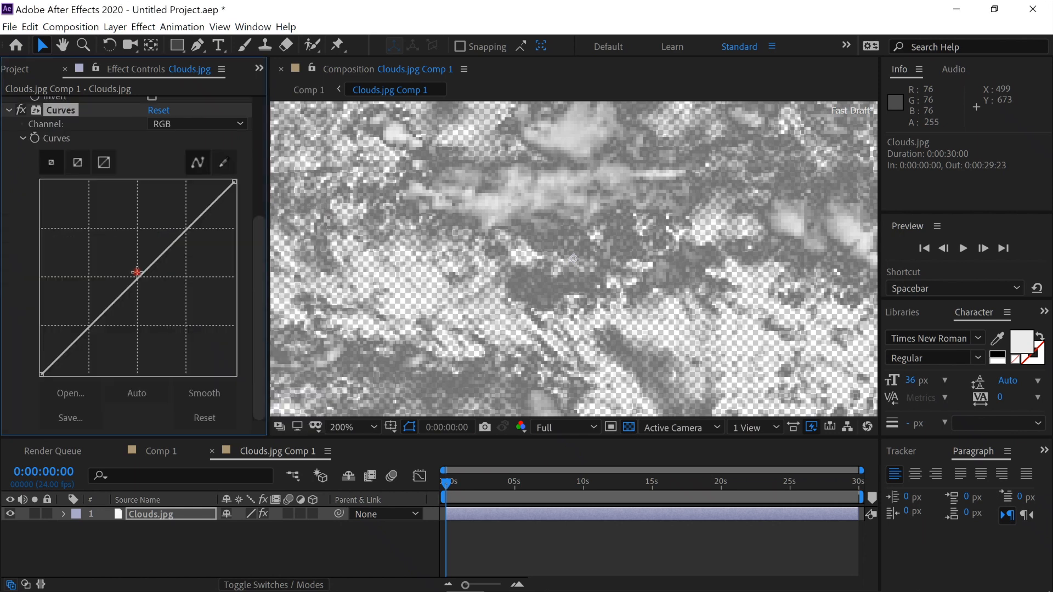
left_click_drag(141, 277, 115, 256)
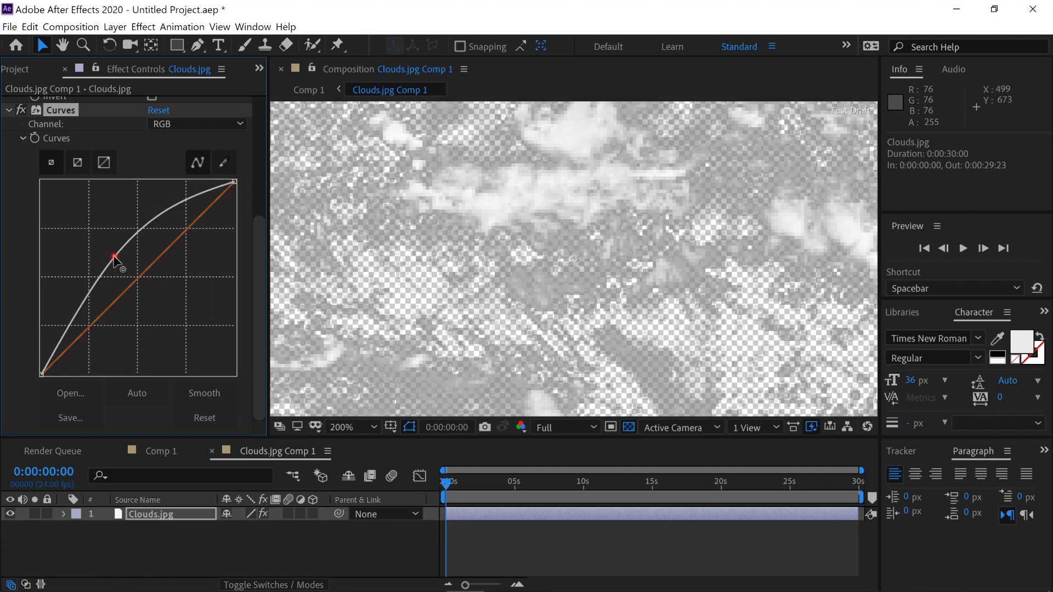
Return to Comp 1 and create a white 1920 x 1080 px solid named Planet above the AmularMap.JPG layer.
left_click(159, 451)
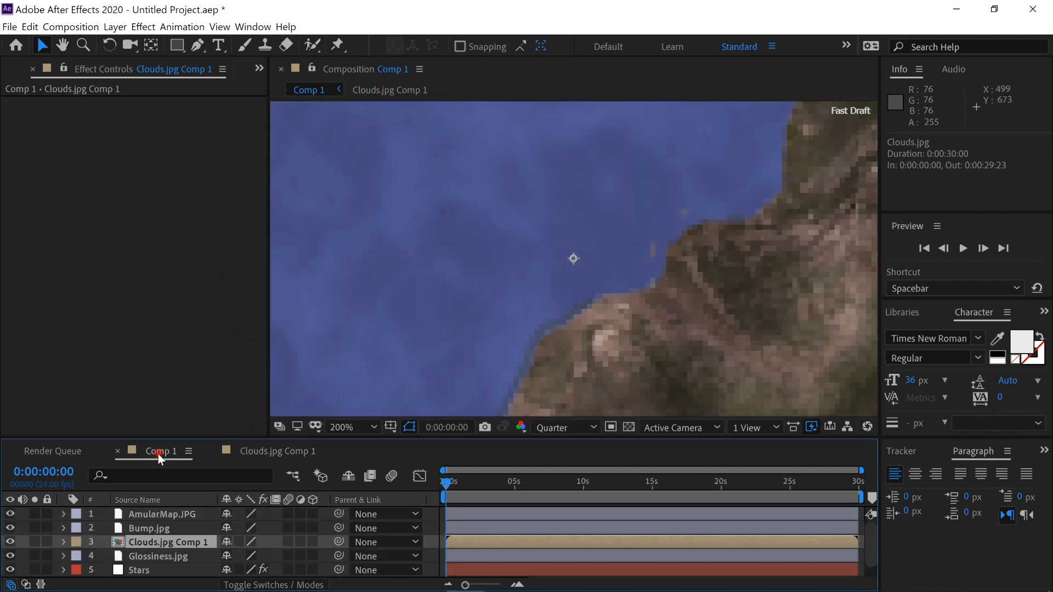
left_click(155, 517)
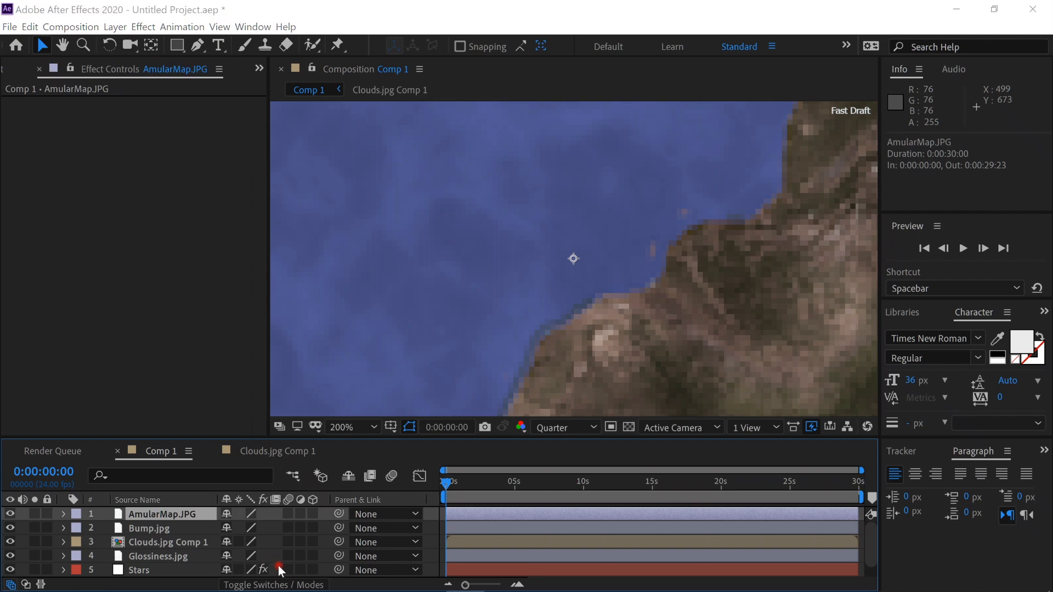
key("ctrl+y")
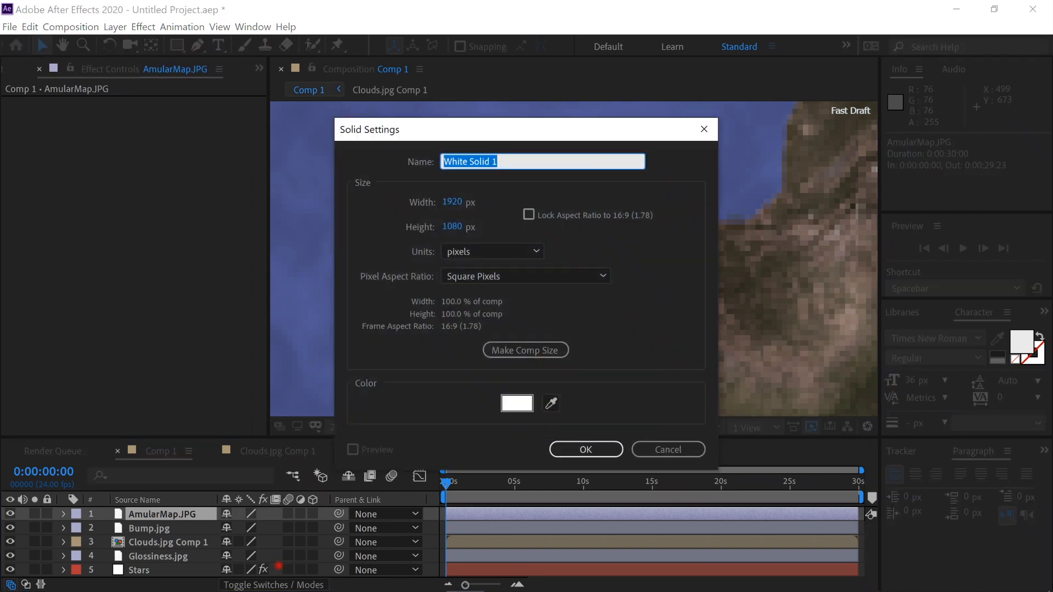
type("Planet")
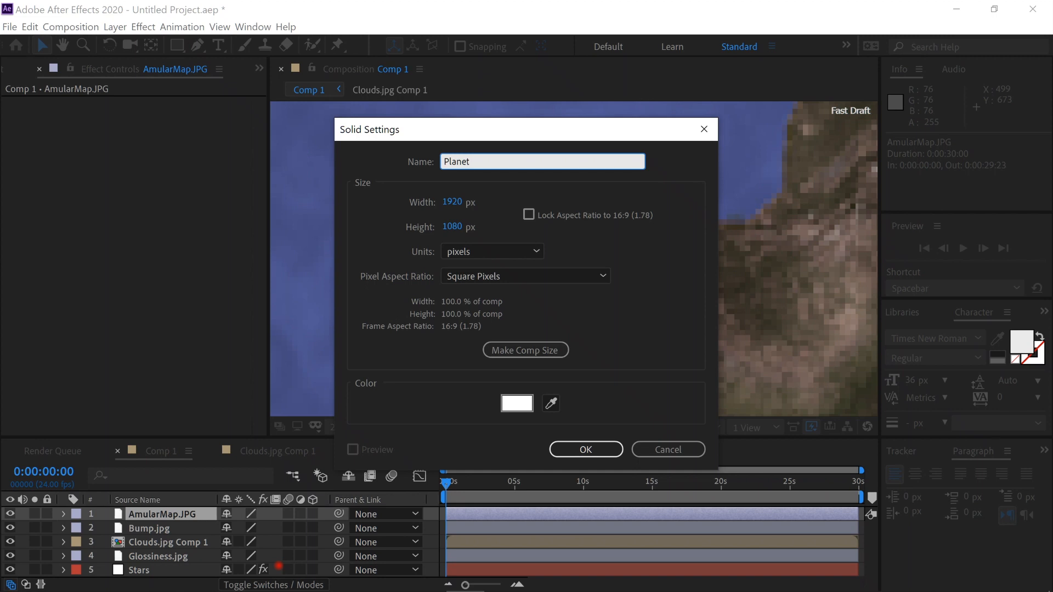
key("Return")
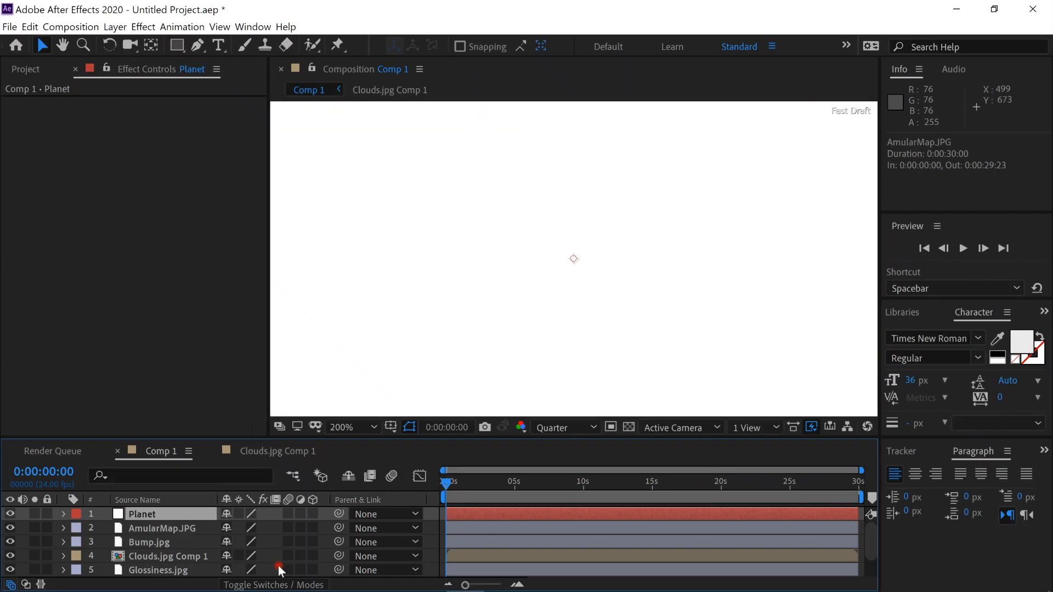
Apply the VC Orb effect to the Planet solid.
key("ctrl+space")
type("orb")
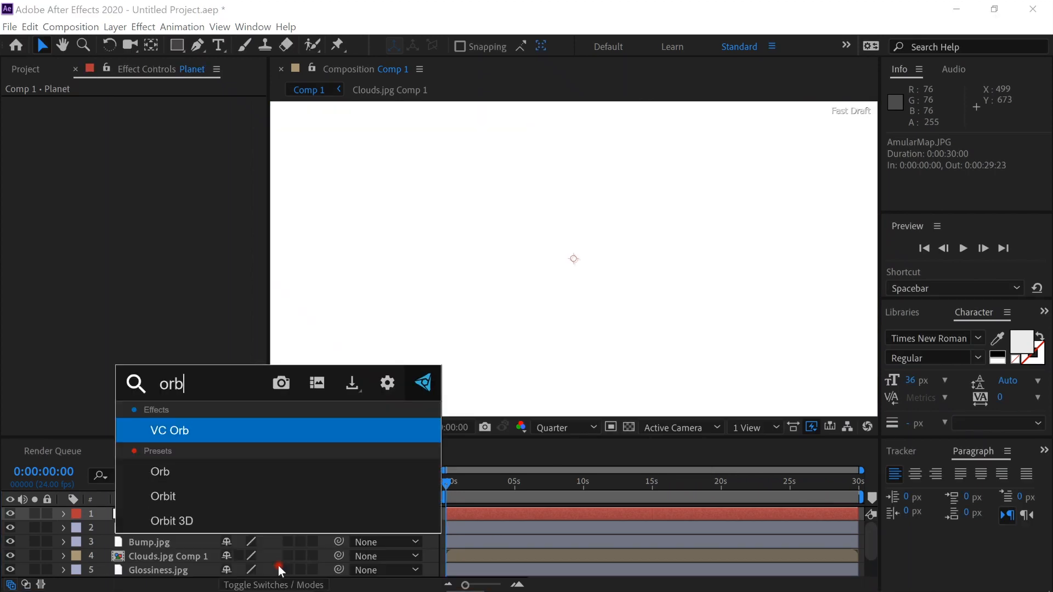
left_click(317, 423)
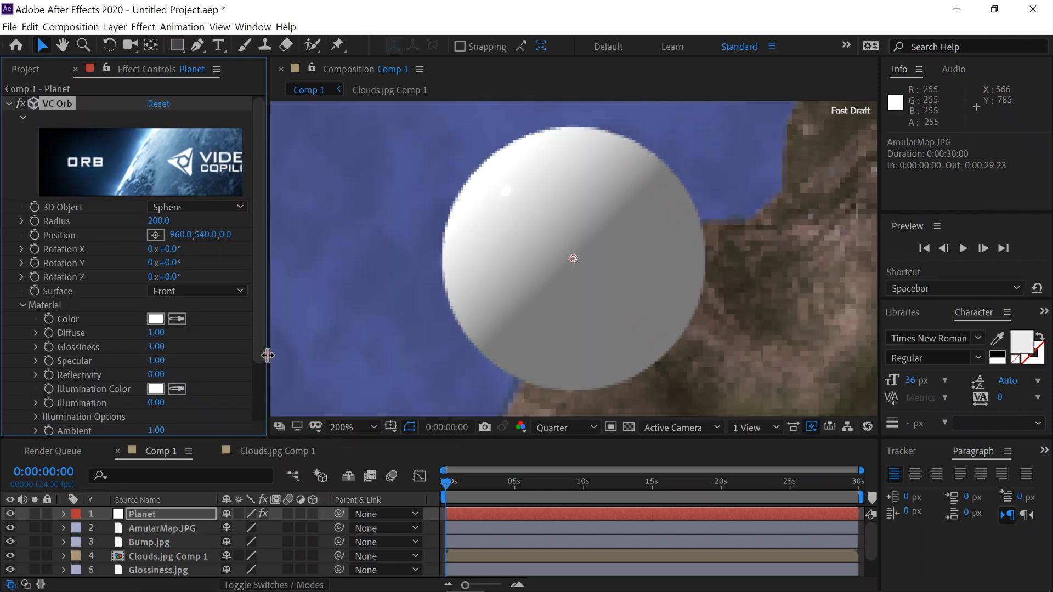
Hide the AmularMap.JPG, Bump.jpg, Clouds.jpg Comp 1 and Glossiness.jpg layers in Comp 1.
left_click(11, 528)
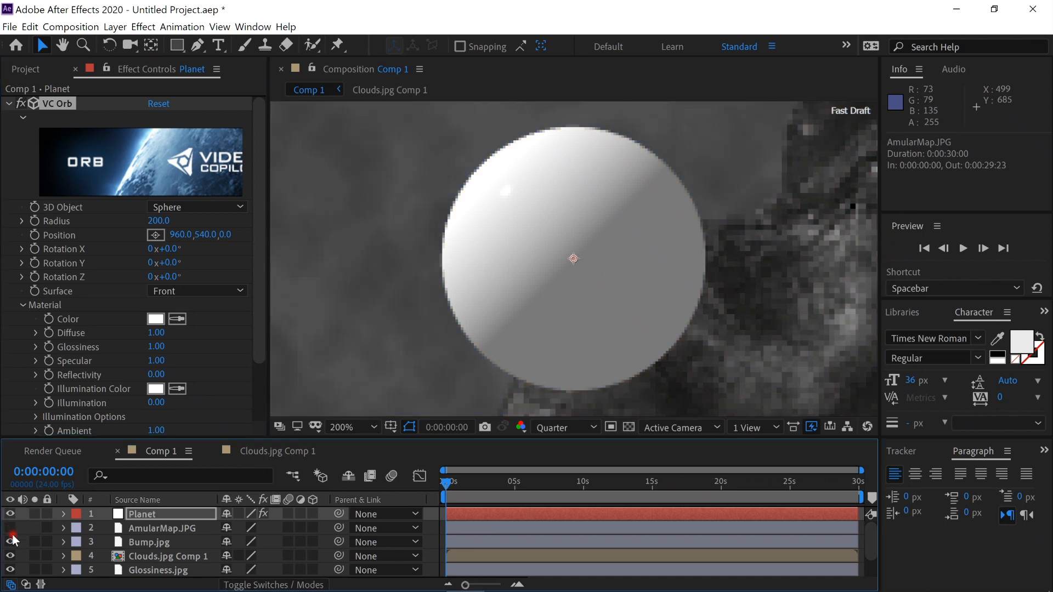
left_click(11, 541)
left_click(11, 556)
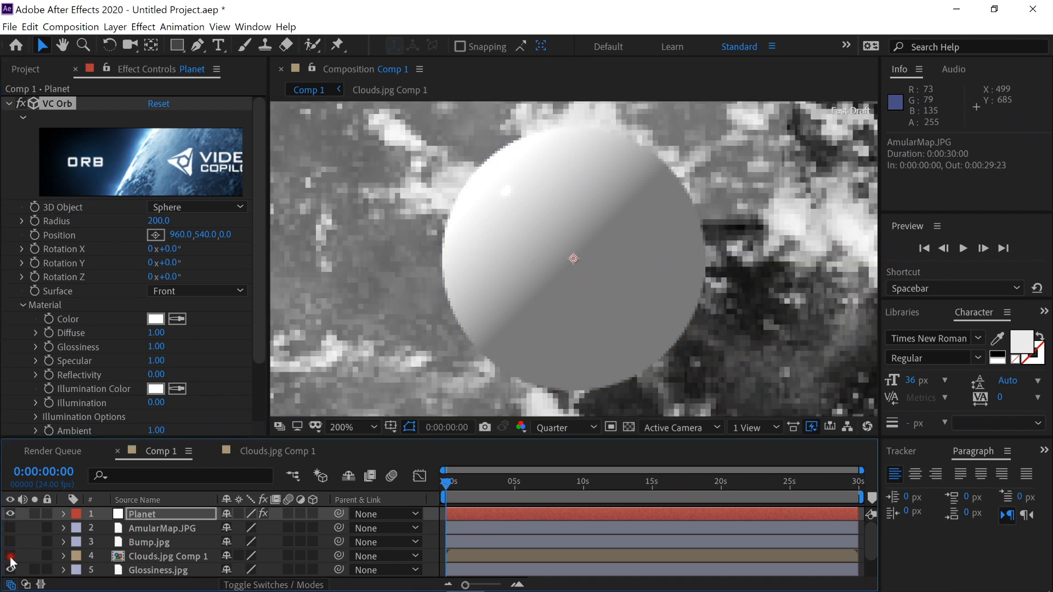
left_click(11, 570)
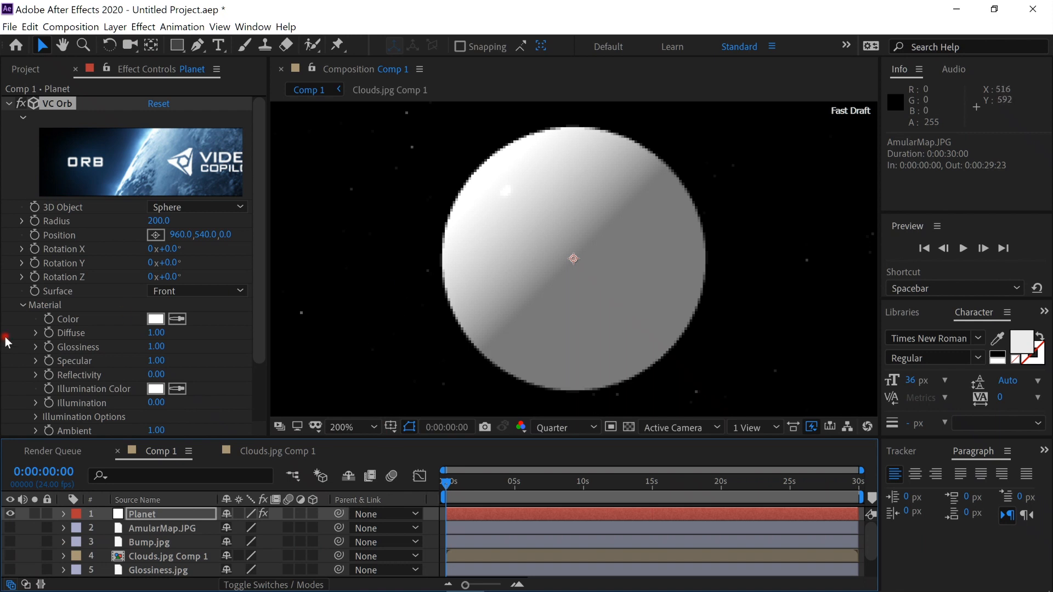
In the VC Orb maps, assign AmularMap.JPG as the diffuse layer and Glossiness.jpg as the glossiness layer.
left_click(23, 305)
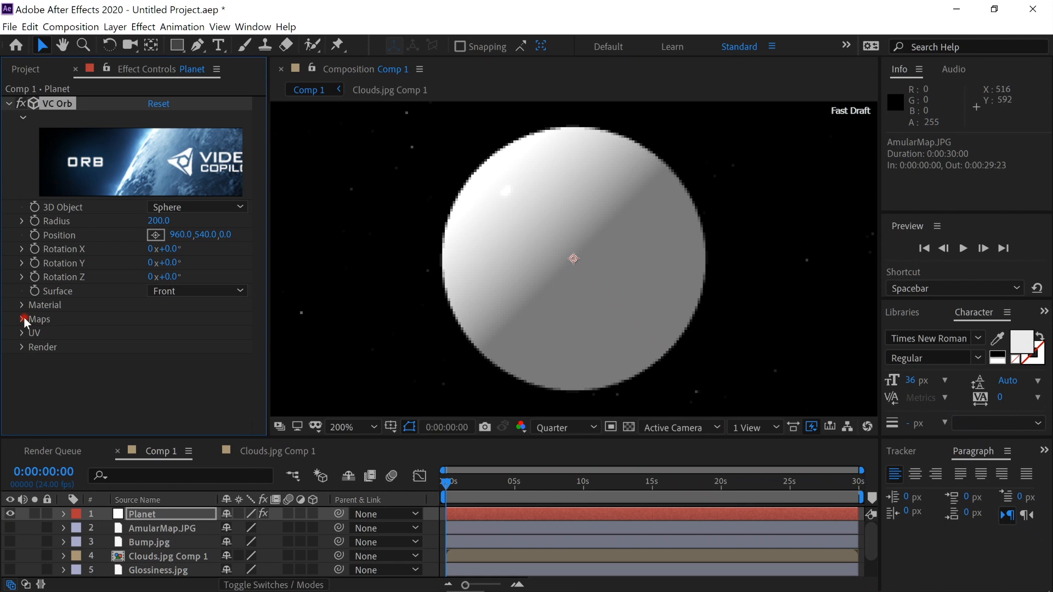
left_click(23, 319)
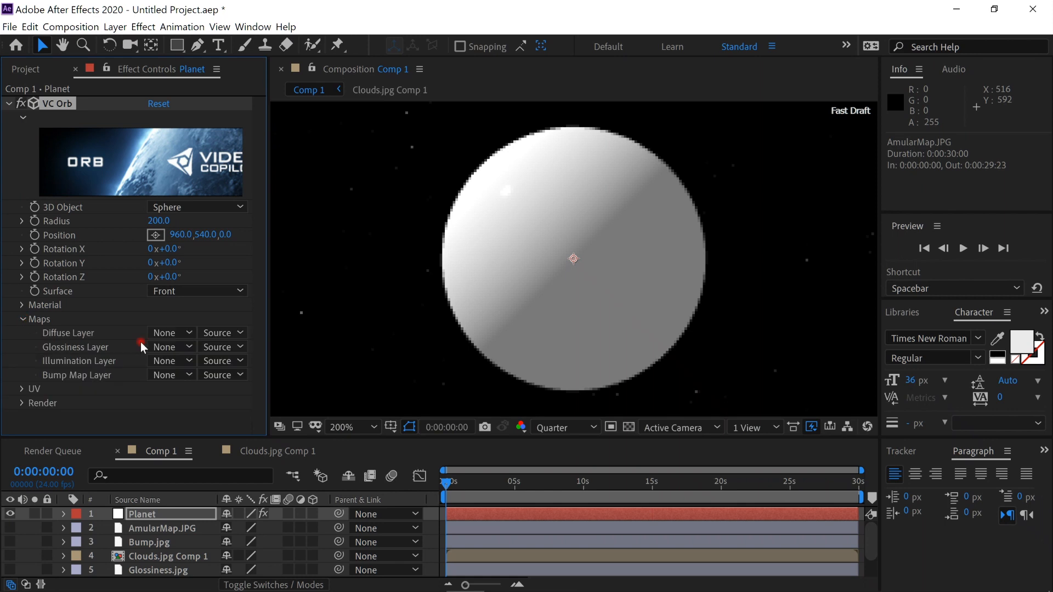
left_click(188, 332)
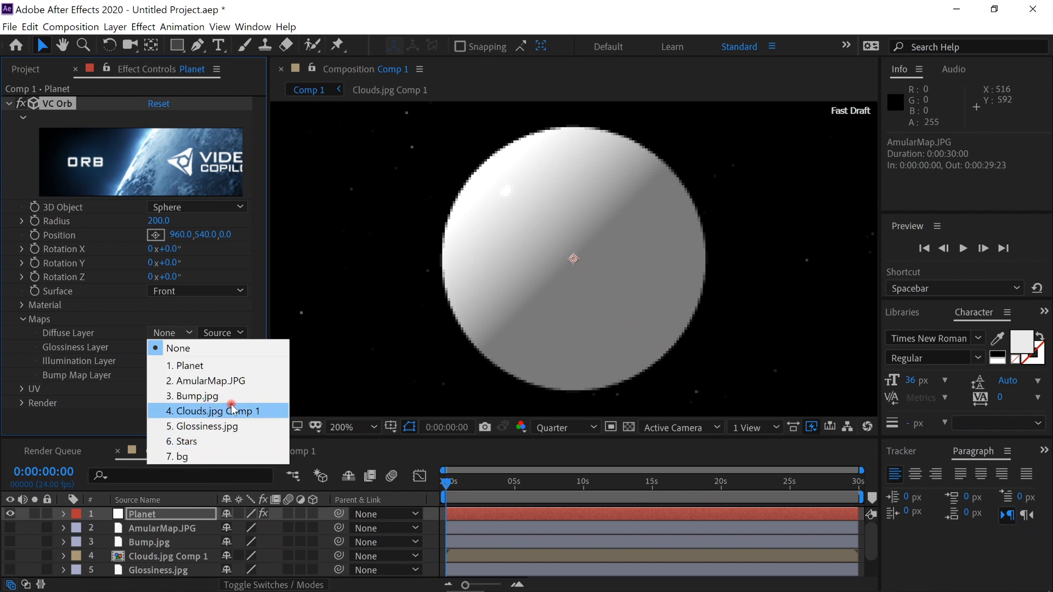
left_click(239, 382)
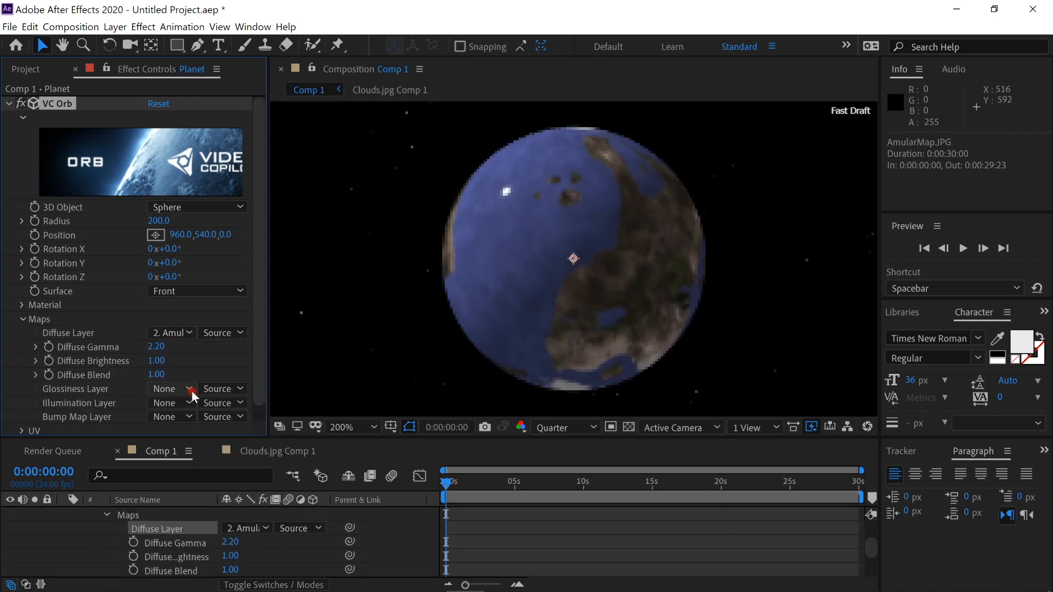
left_click(190, 390)
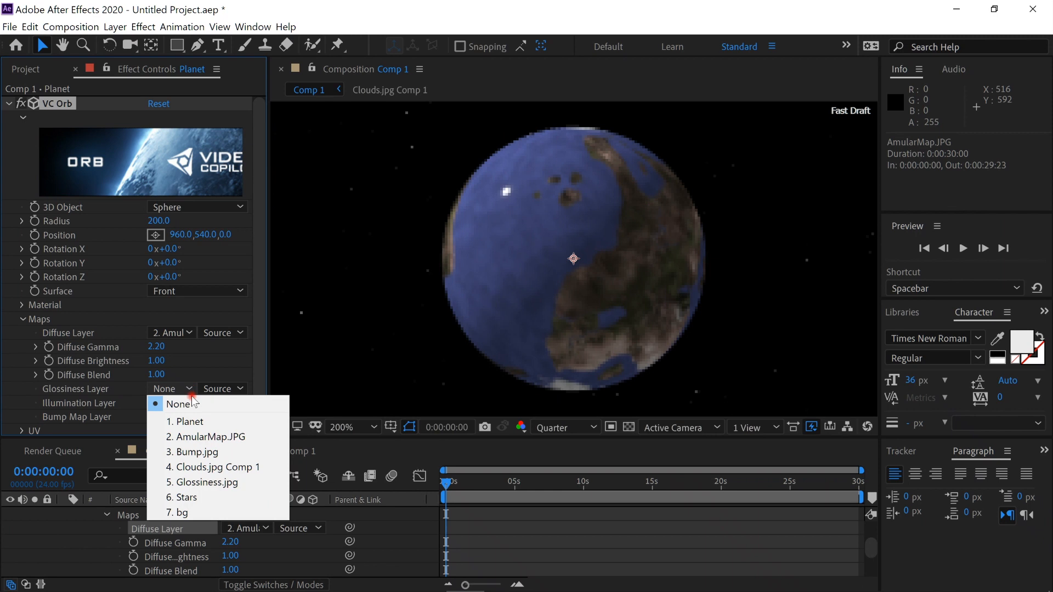
left_click(219, 482)
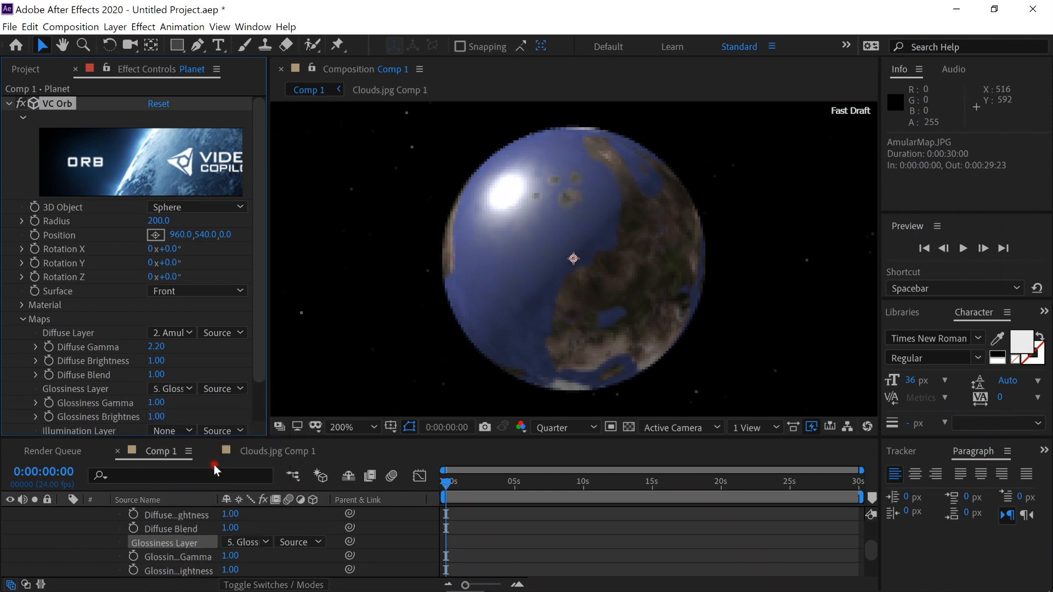
Assign Bump.jpg as the VC Orb bump map layer.
scroll(254, 418, "down", 2)
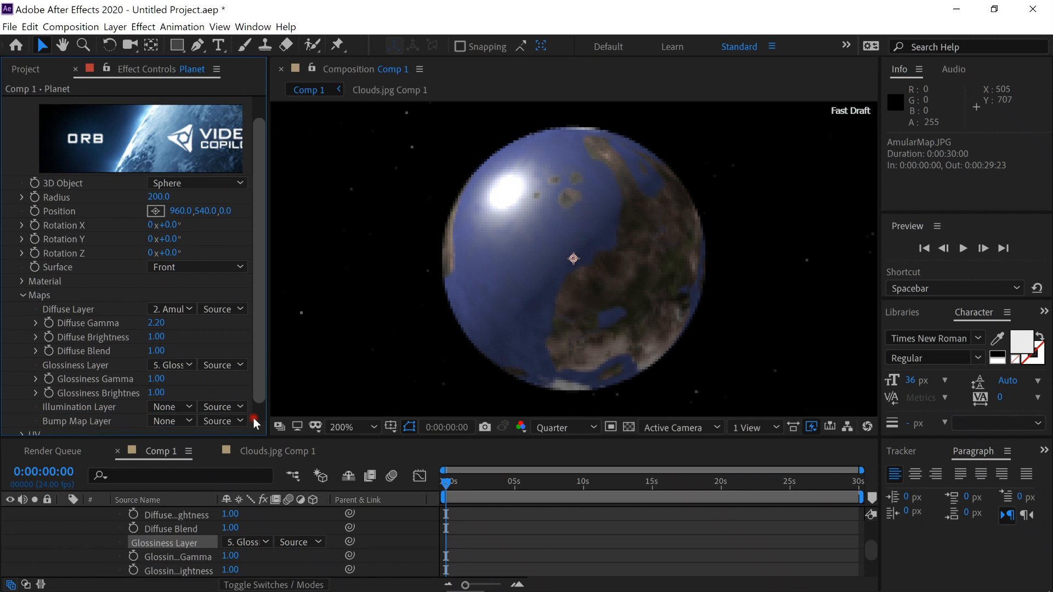
scroll(254, 422, "down", 2)
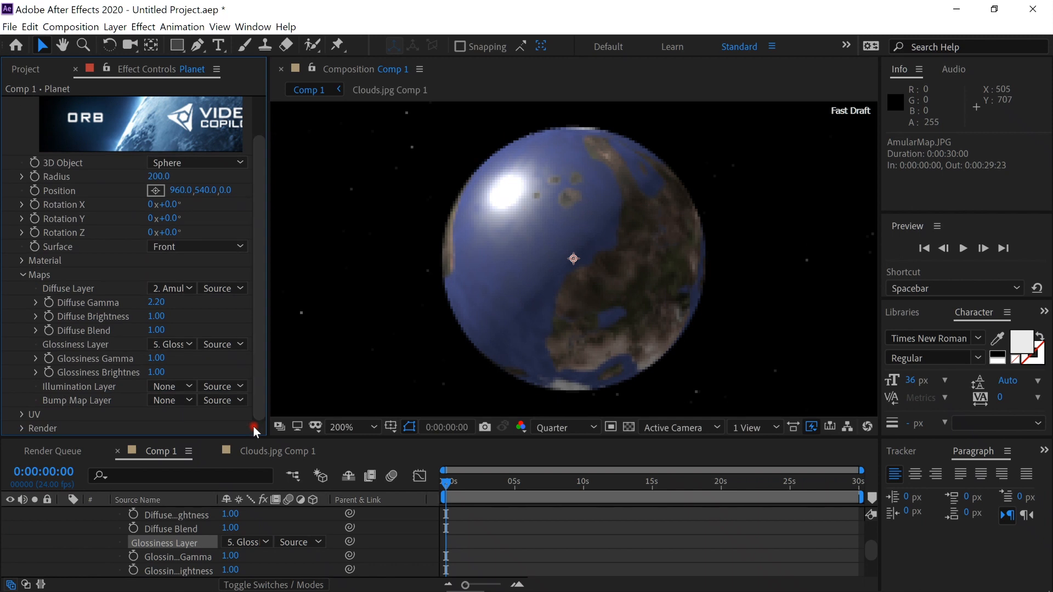
left_click(184, 401)
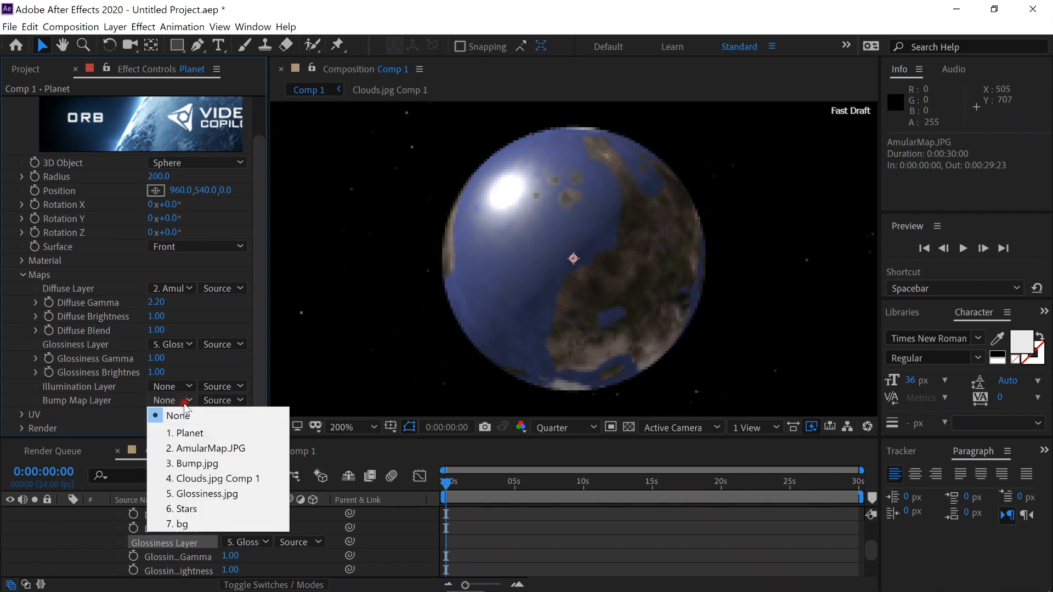
left_click(207, 464)
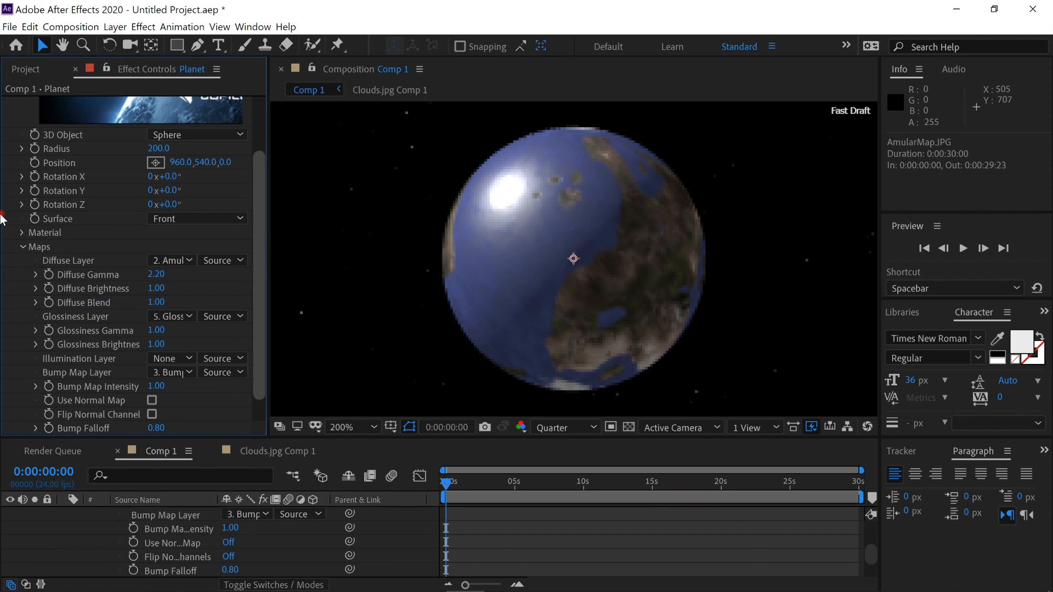
Reduce the VC Orb material's specular value to 0.36.
left_click(22, 233)
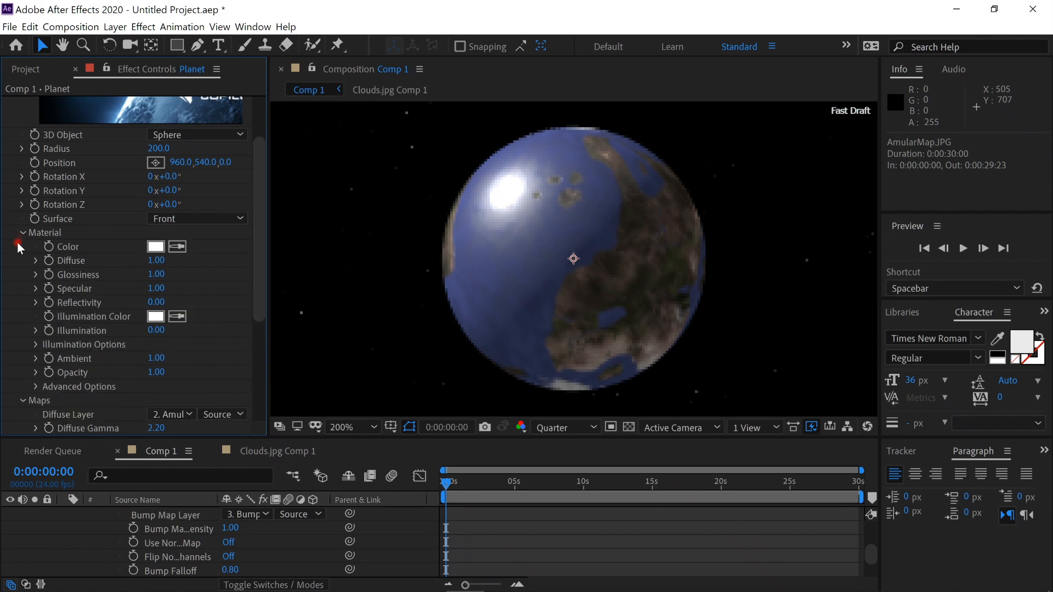
left_click_drag(145, 284, 96, 286)
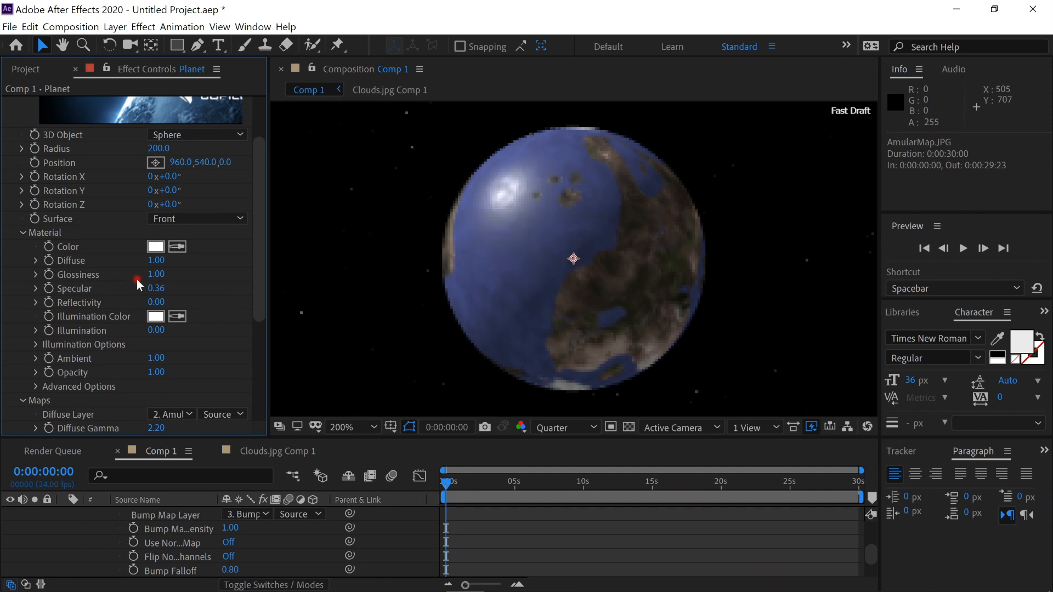
left_click_drag(150, 275, 174, 285)
scroll(268, 531, "up", 5)
scroll(277, 525, "up", 6)
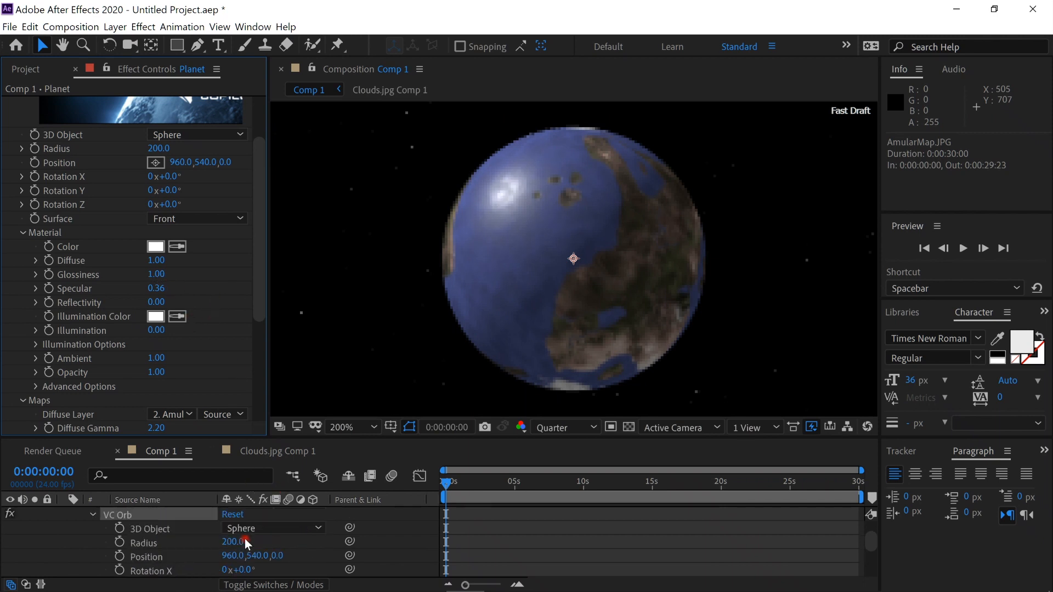
Create a white 1920 x 1080 px solid named Clouds directly above the Planet layer.
scroll(96, 516, "up", 2)
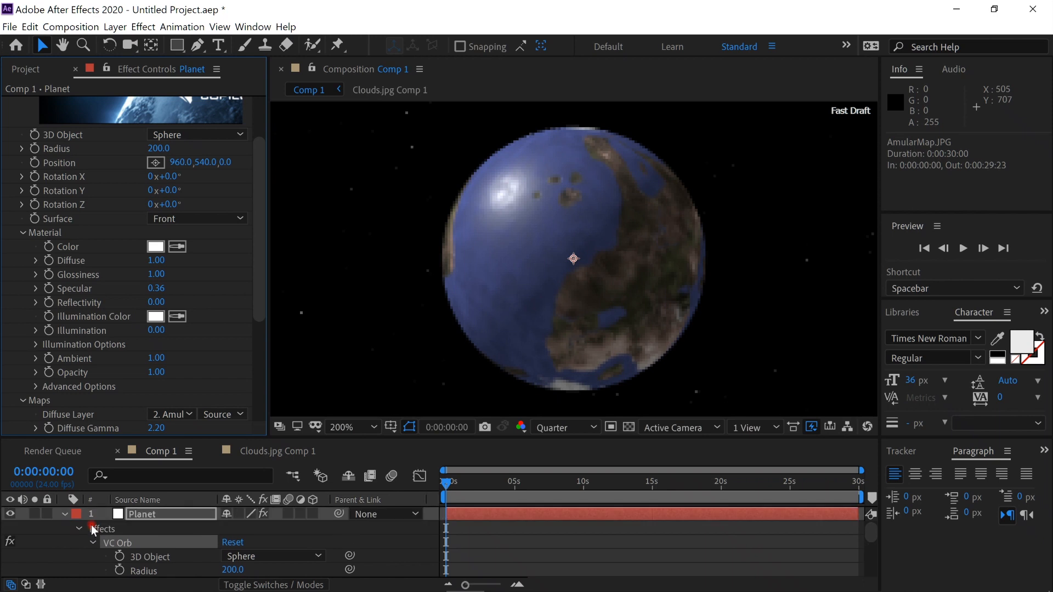
left_click(158, 514)
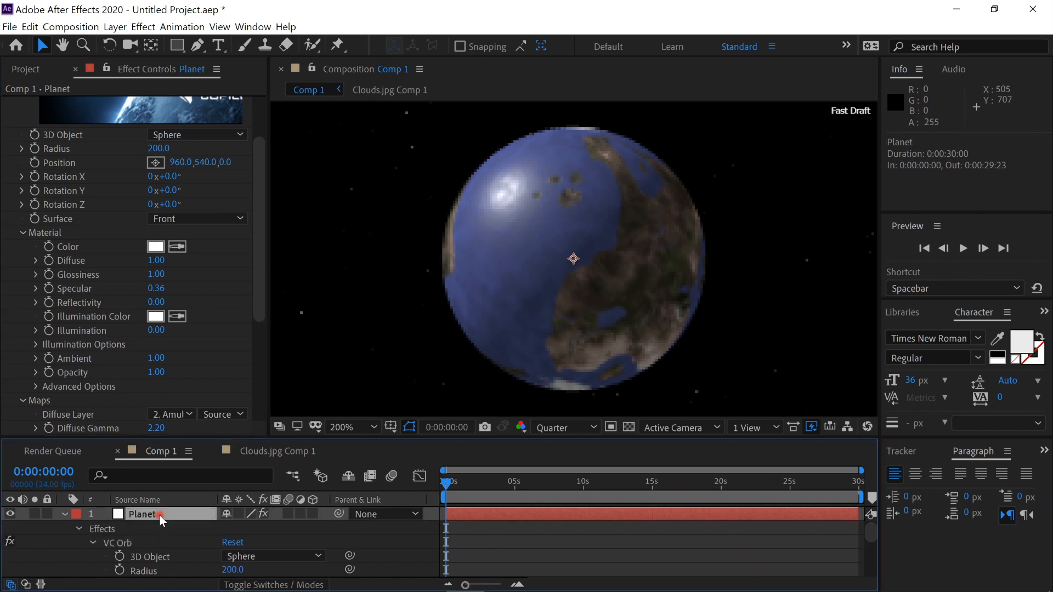
key("ctrl+y")
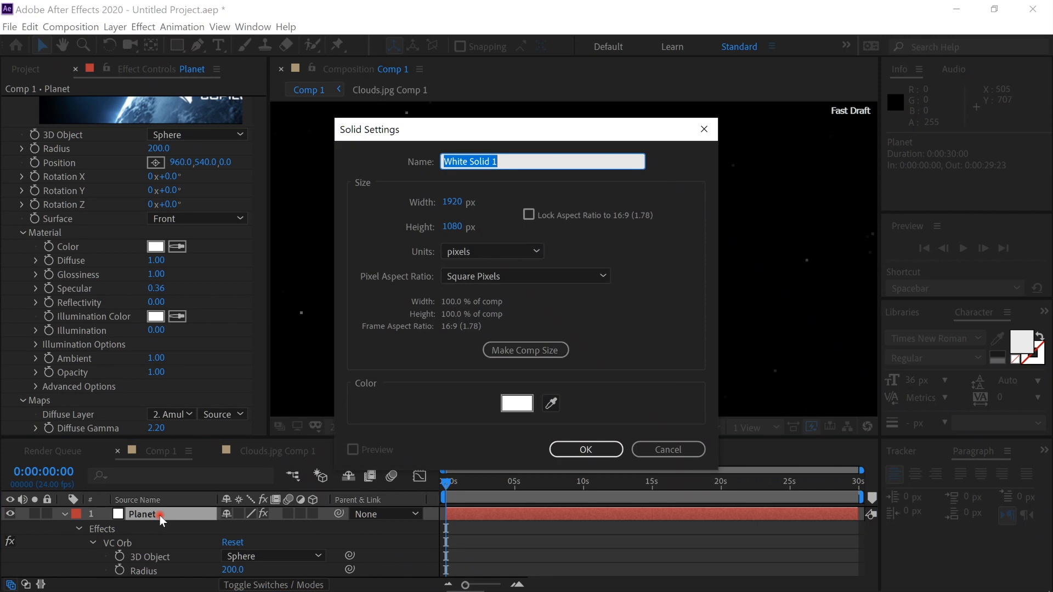
type("Clouds")
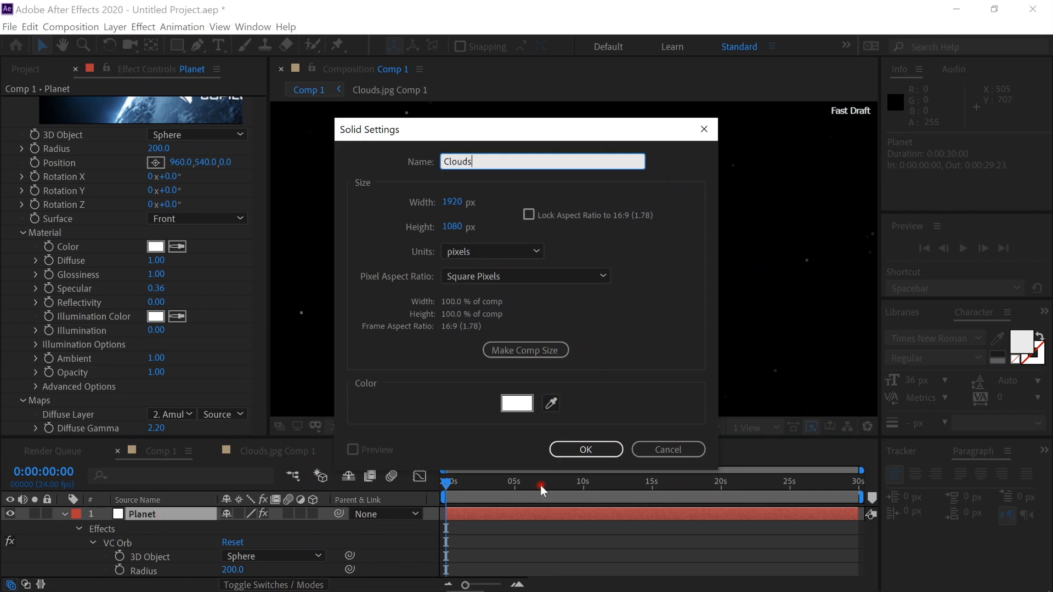
left_click(616, 449)
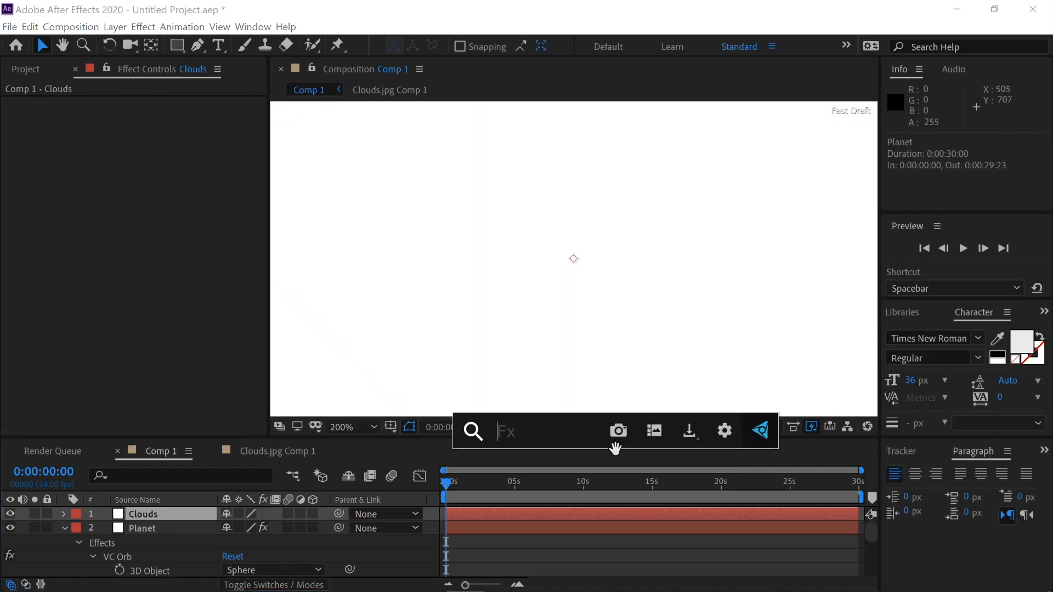
Apply the VC Orb effect to the Clouds layer.
type("or")
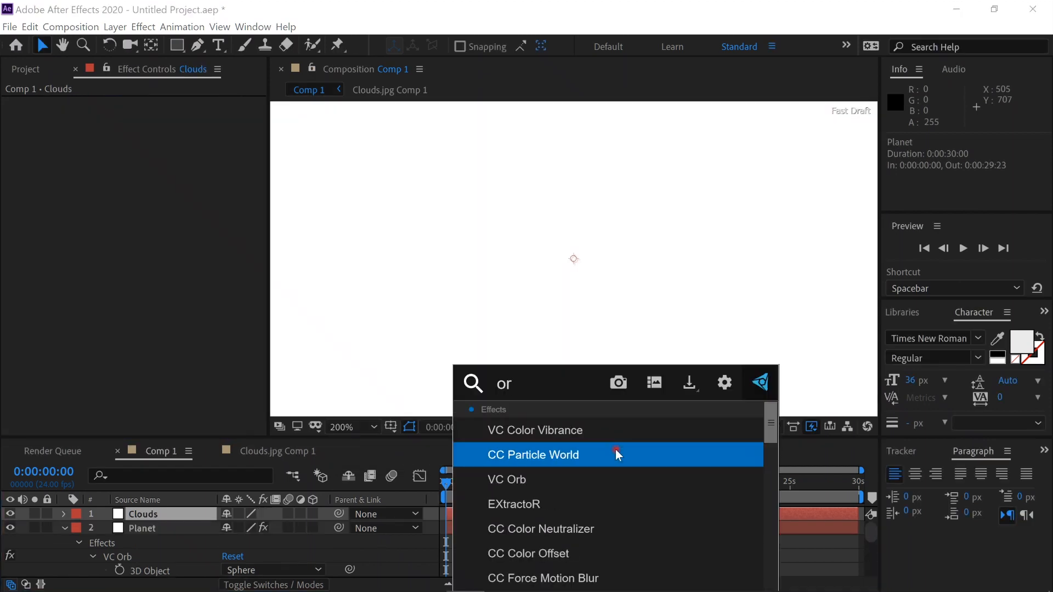
type("v")
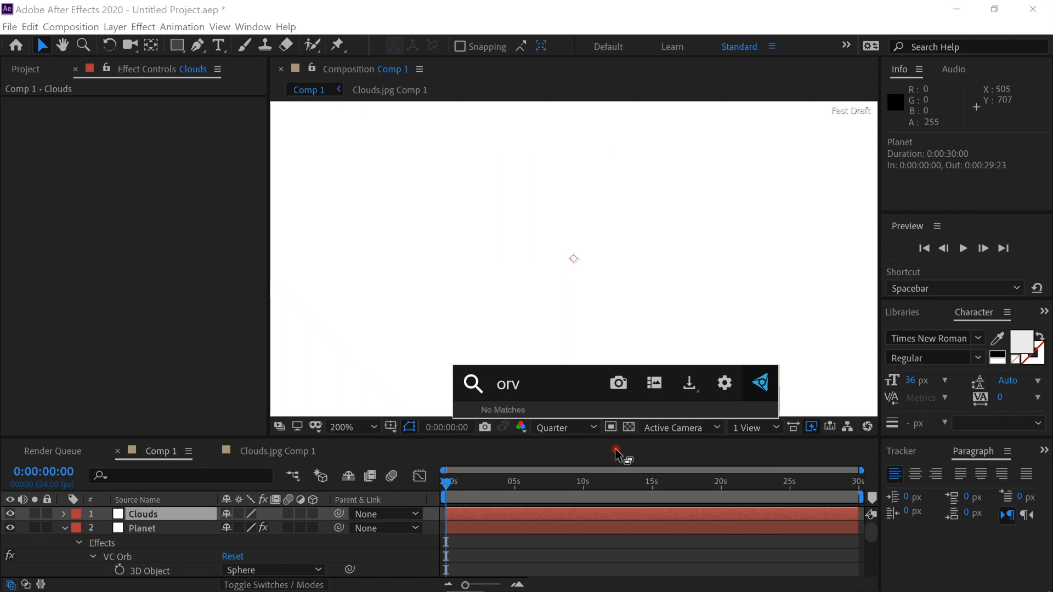
key("BackSpace")
type("b")
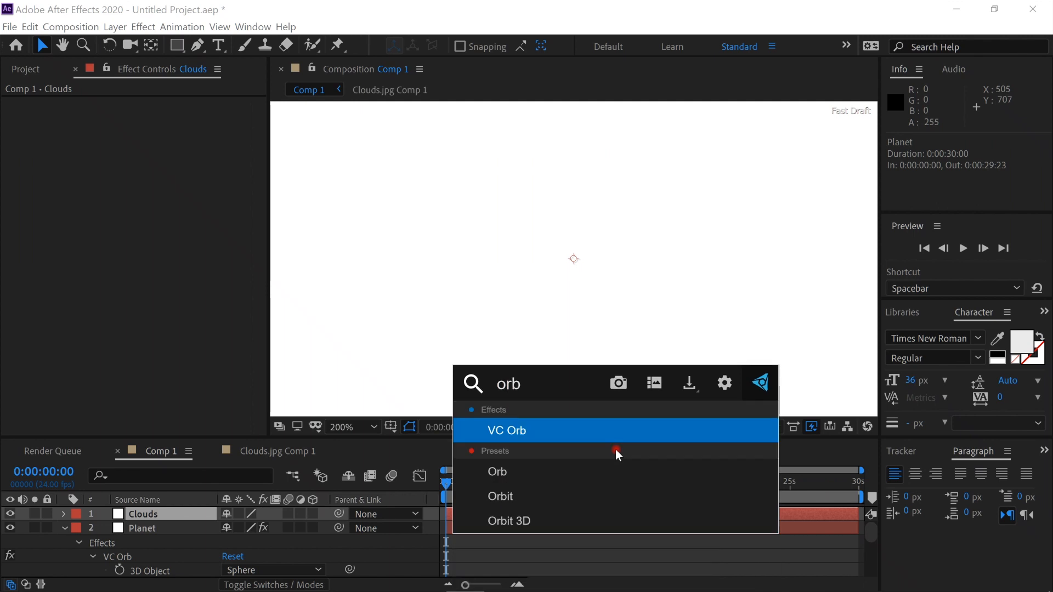
key("Return")
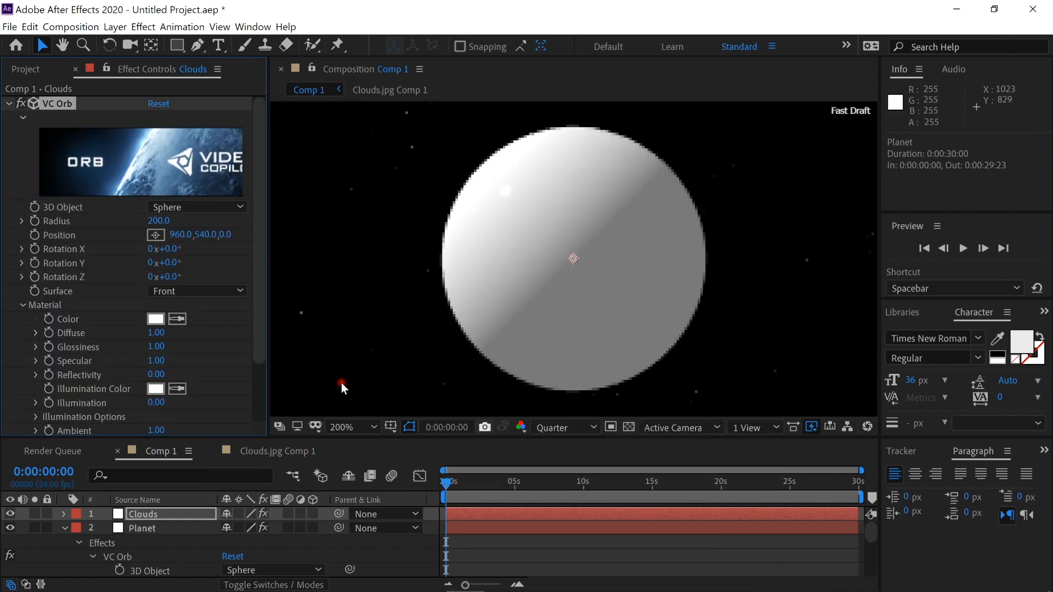
In the Clouds layer's VC Orb maps, assign Clouds.jpg Comp 1 as both the diffuse layer and the bump map layer.
scroll(255, 366, "down", 3)
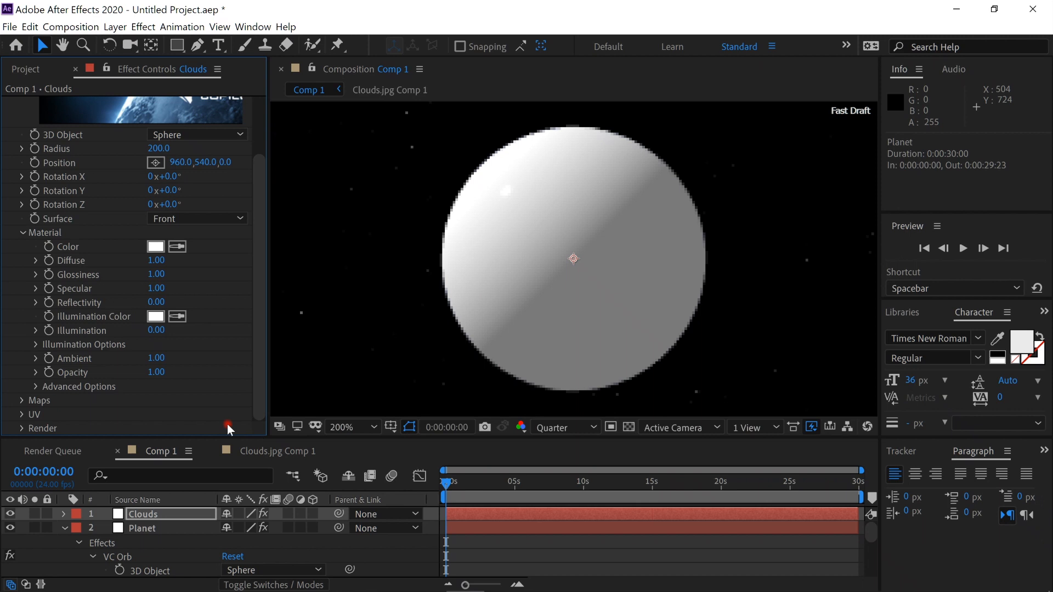
left_click(22, 401)
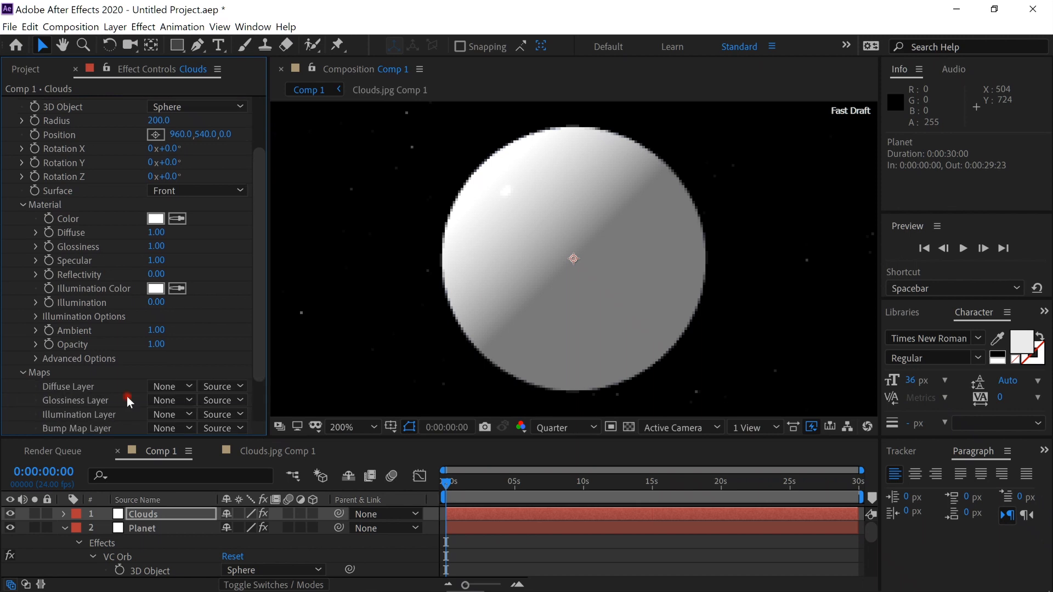
left_click(192, 386)
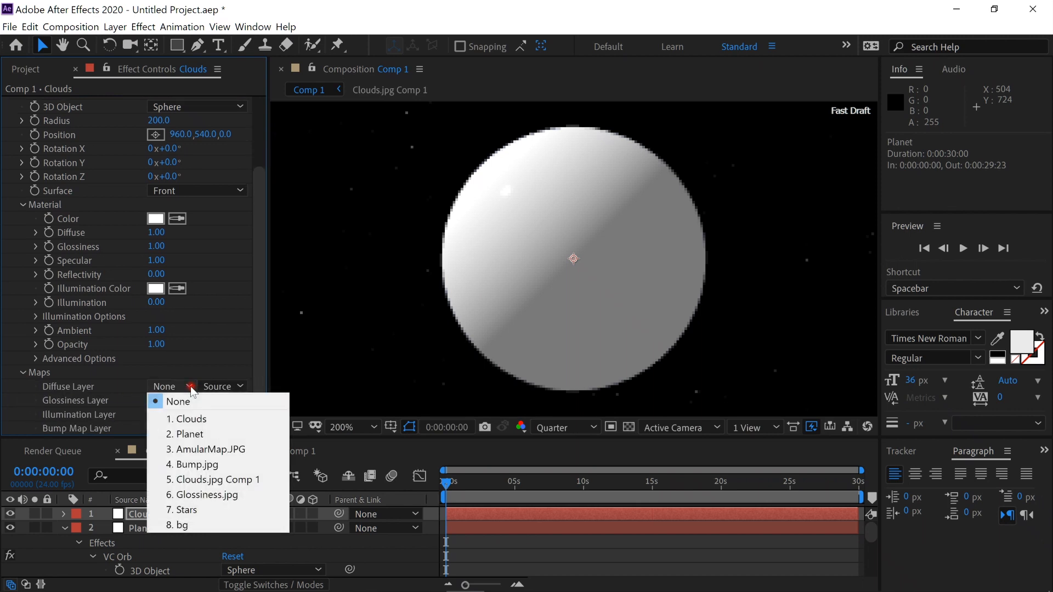
left_click(222, 480)
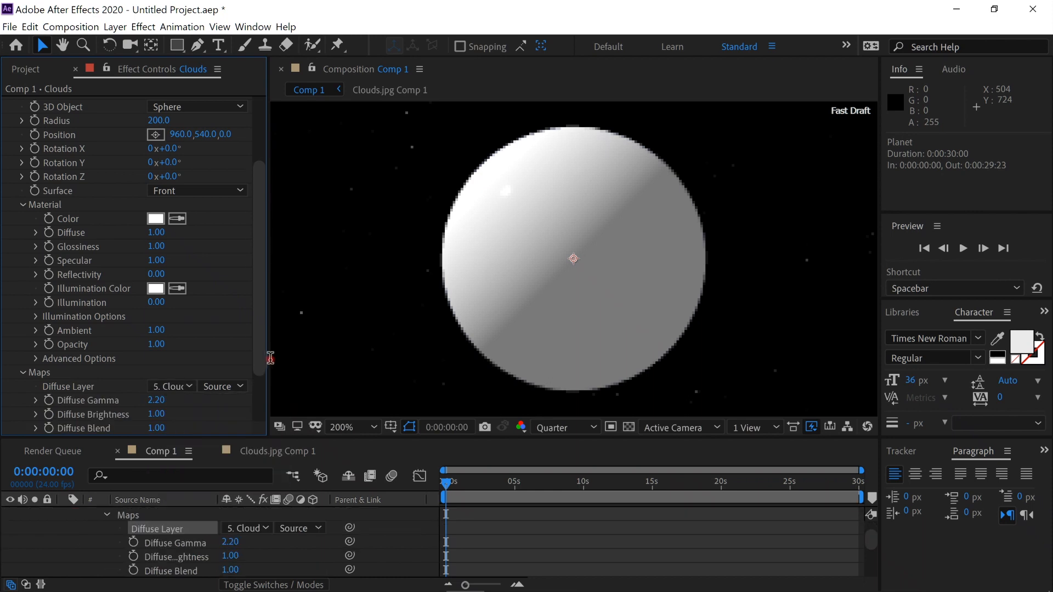
left_click_drag(256, 381, 258, 434)
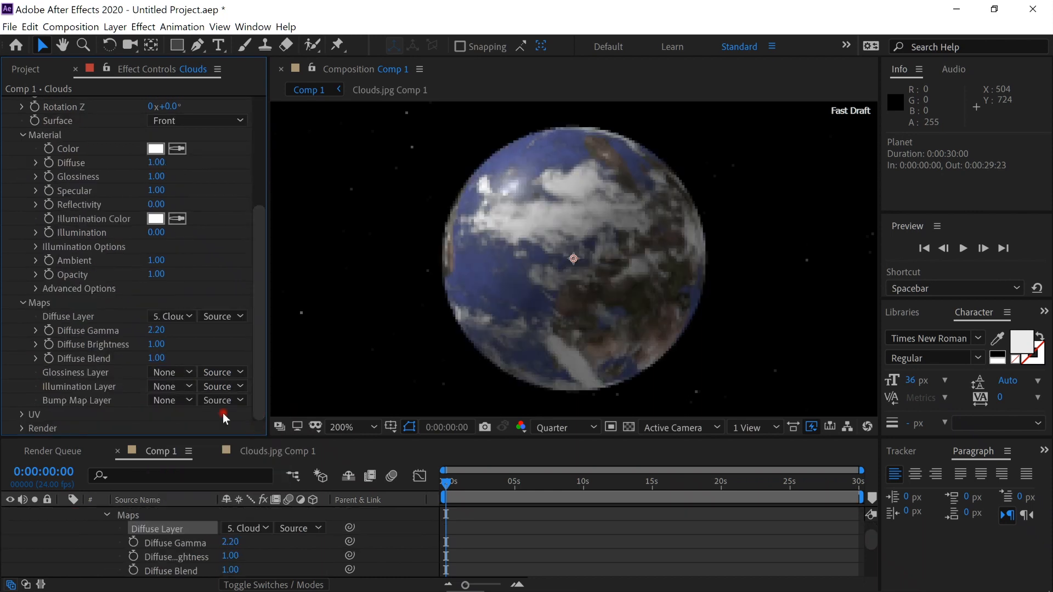
left_click(189, 401)
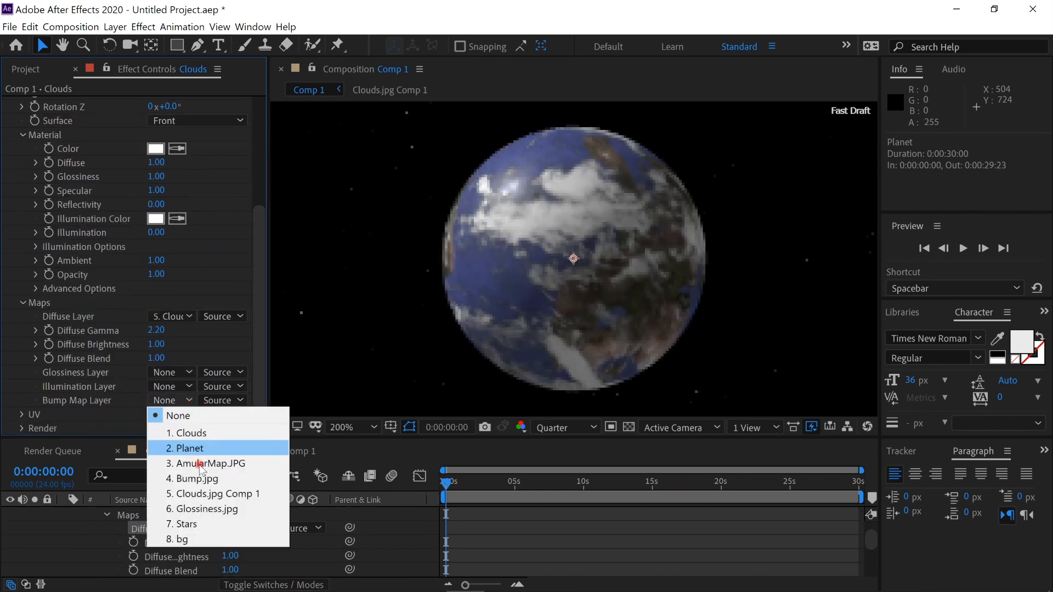
left_click(204, 494)
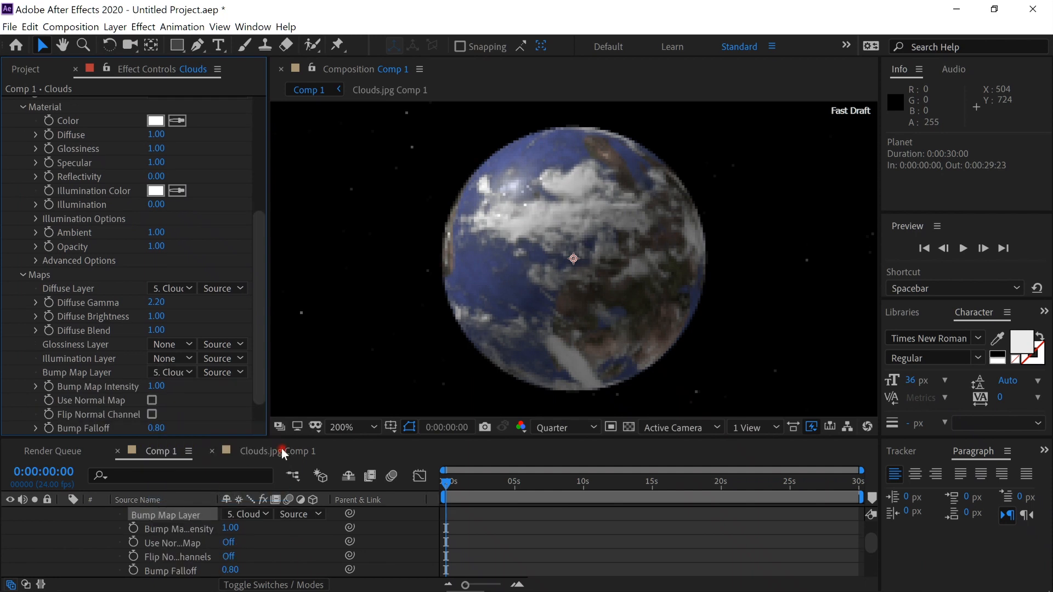
Add a white point light with 100% intensity and no falloff above the Clouds layer.
scroll(207, 549, "up", 8)
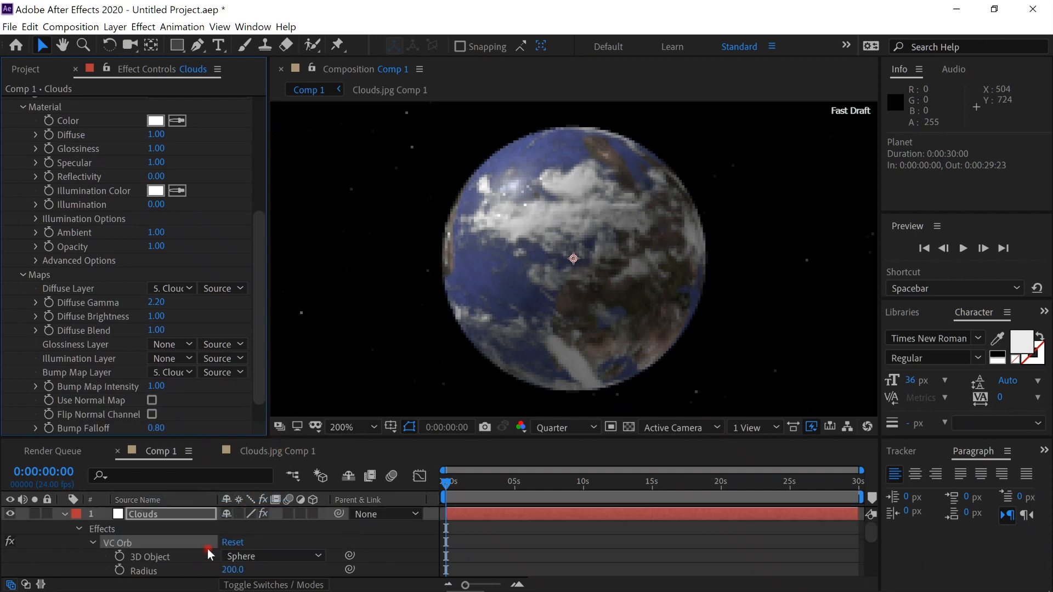
left_click(196, 514)
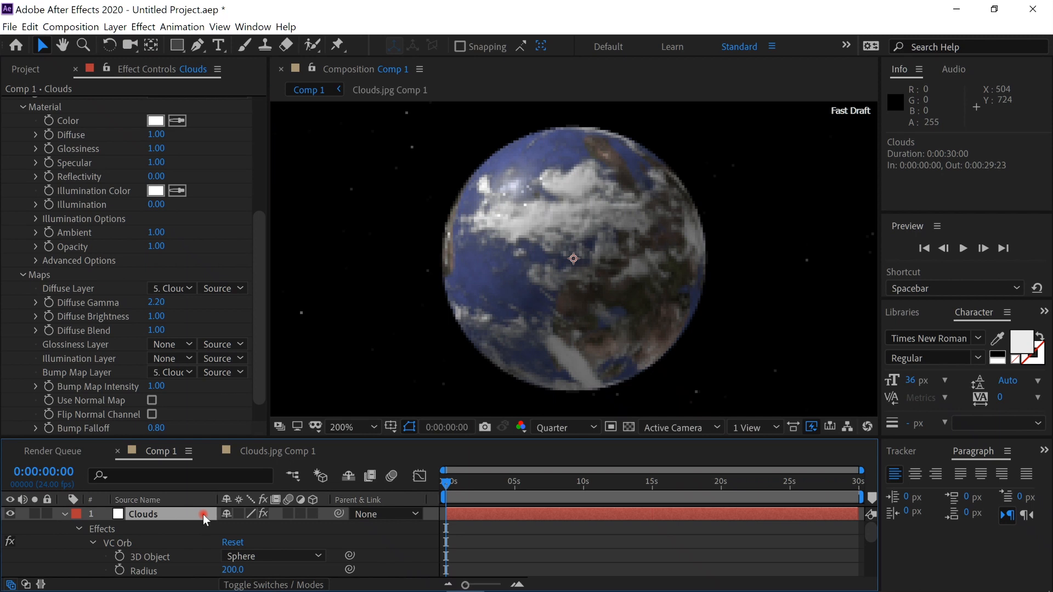
left_click(77, 27)
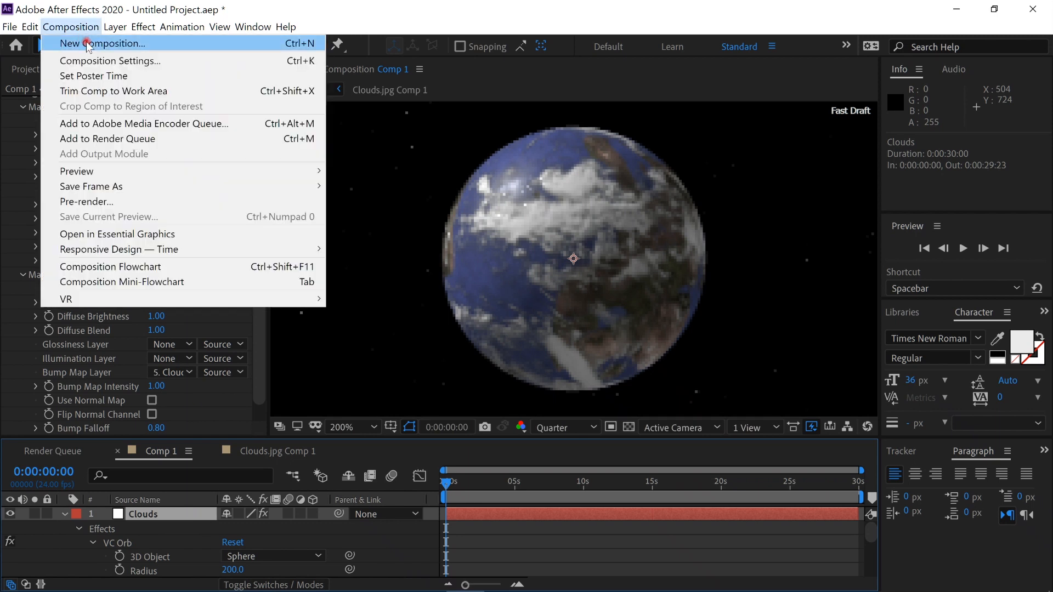
mouse_move(115, 27)
mouse_move(125, 44)
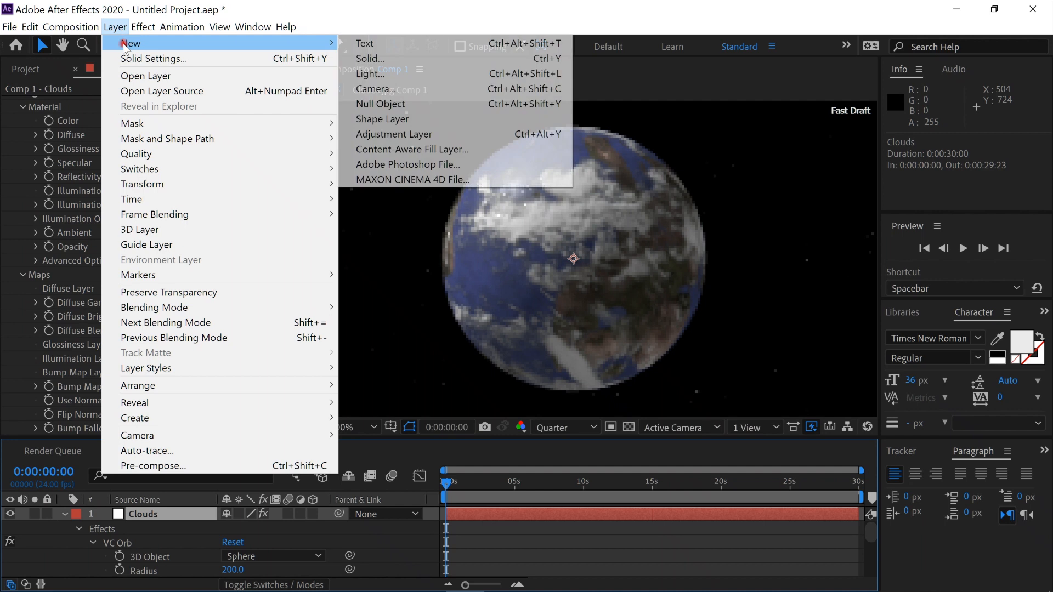
left_click(422, 72)
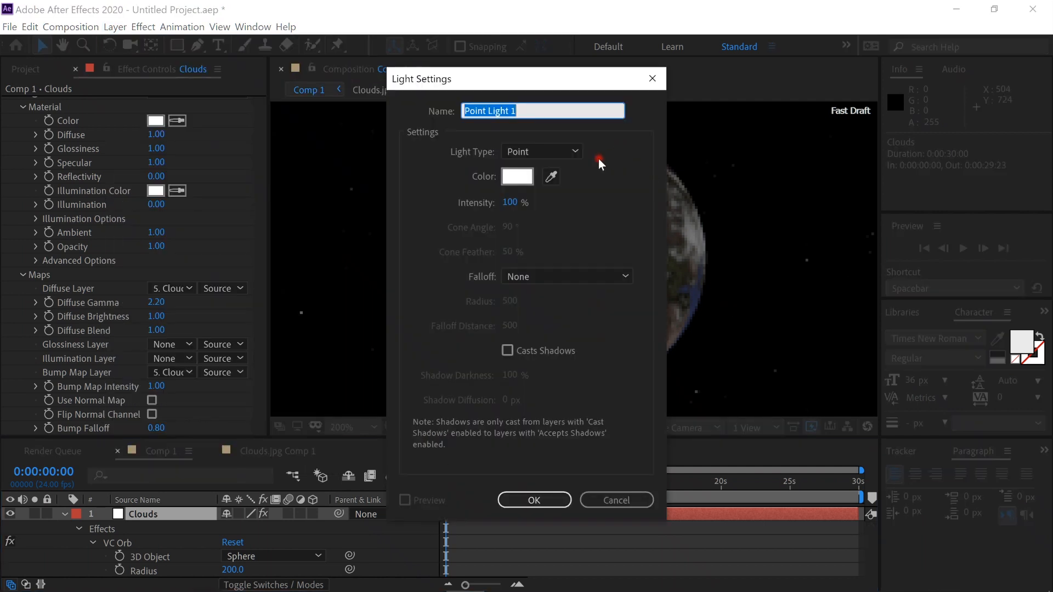
left_click(557, 503)
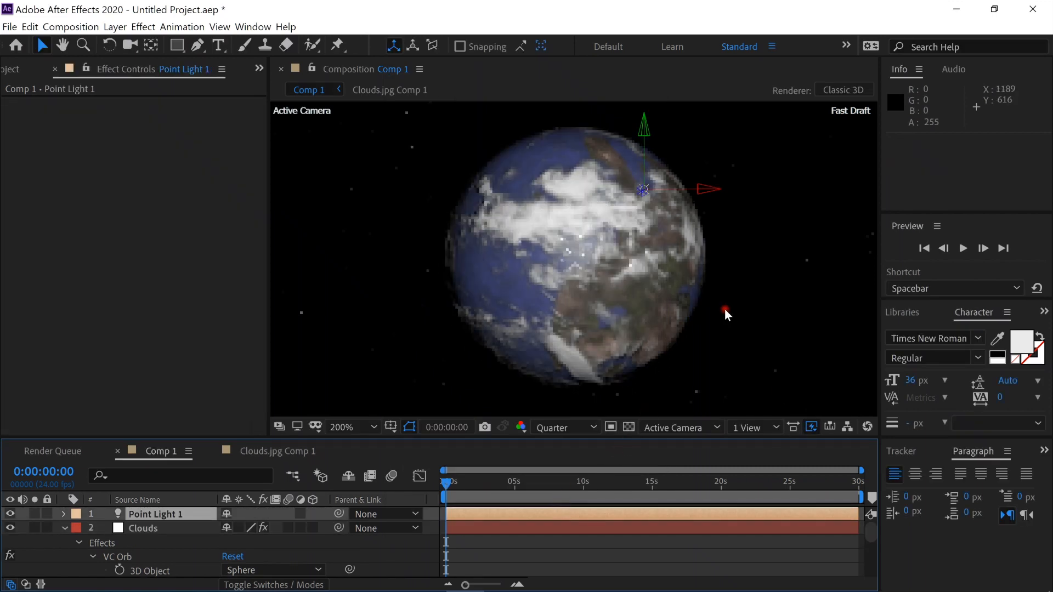
Move Point Light 1 along the X axis to about -1041.6 so it lights the planet from the left.
key("shift+slash")
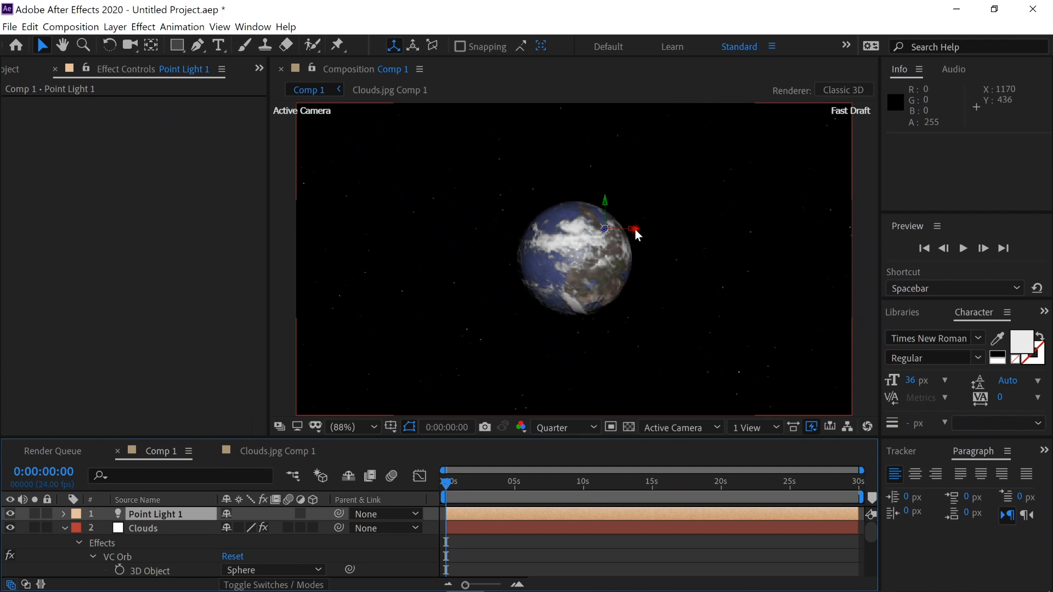
left_click_drag(635, 229, 626, 235)
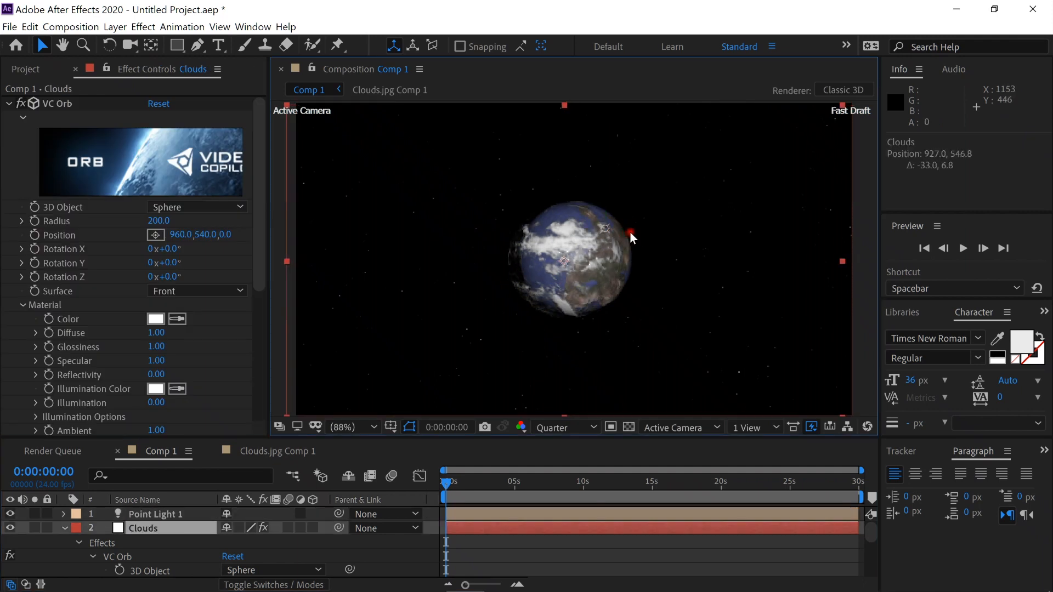
key("ctrl+z")
left_click(156, 514)
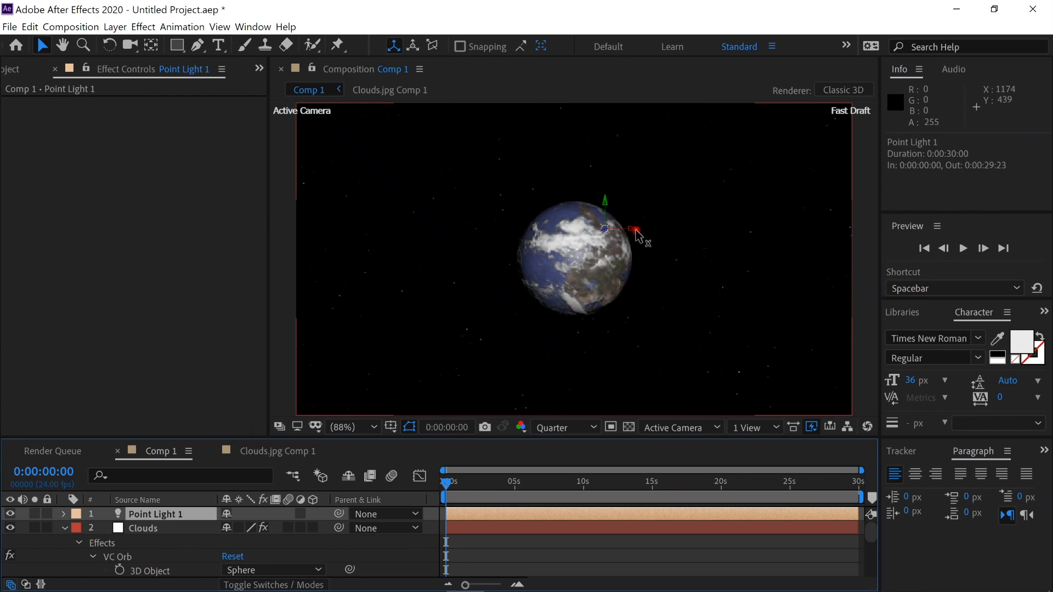
left_click_drag(634, 230, 33, 317)
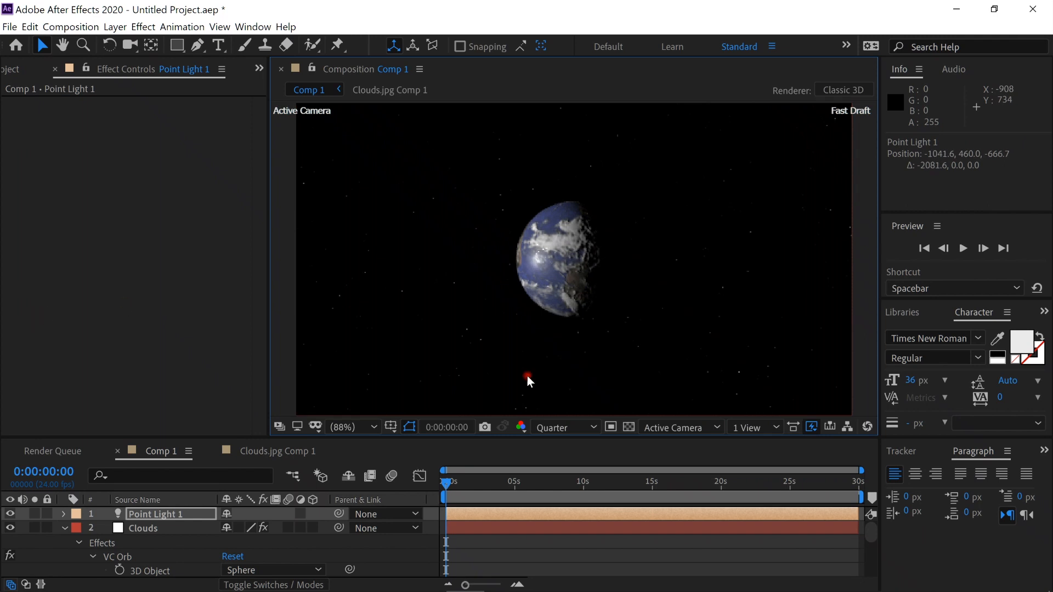
Raise the intensity of Point Light 1 to 139%.
key("slash")
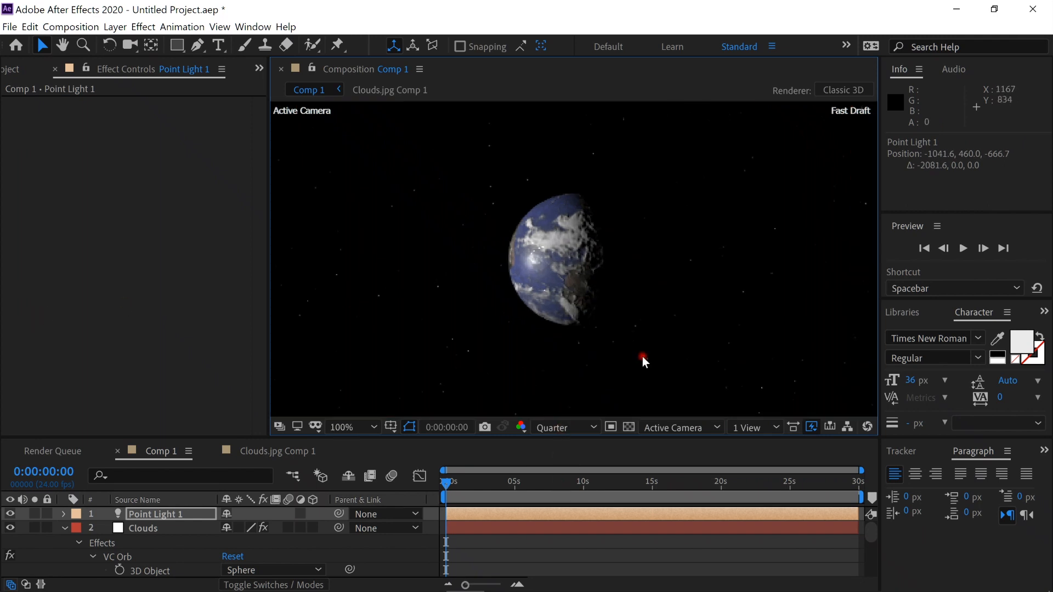
key("period")
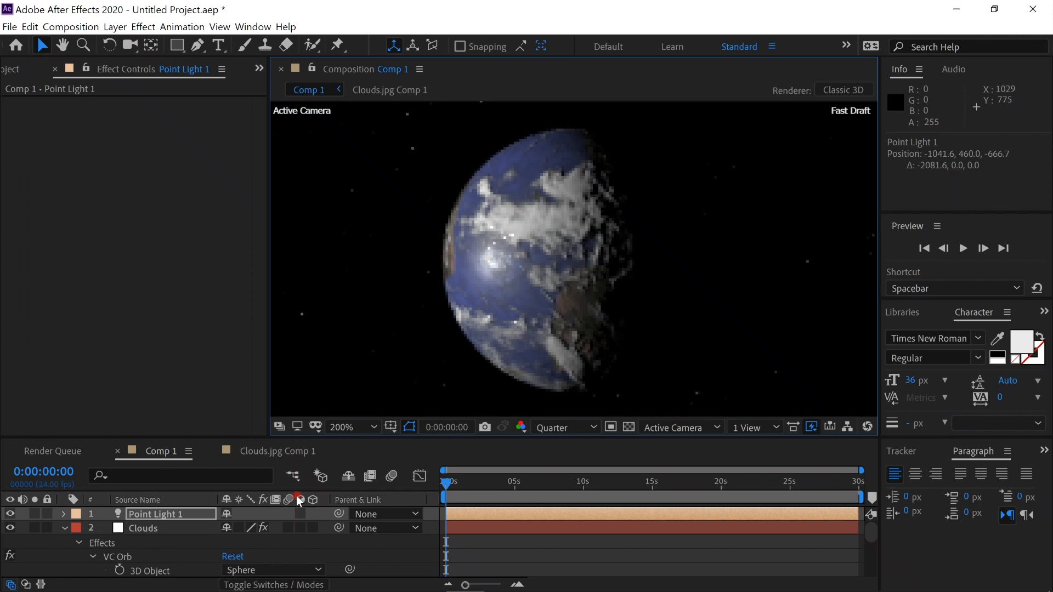
mouse_move(166, 590)
key("t")
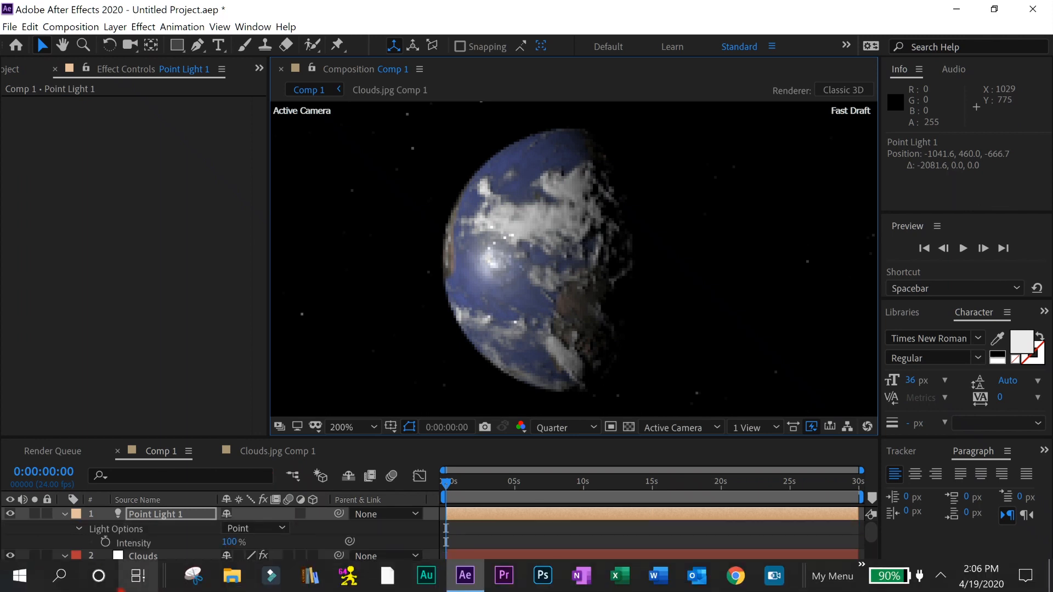
mouse_move(248, 546)
left_mouse_down()
mouse_move(230, 545)
mouse_move(260, 539)
left_mouse_up()
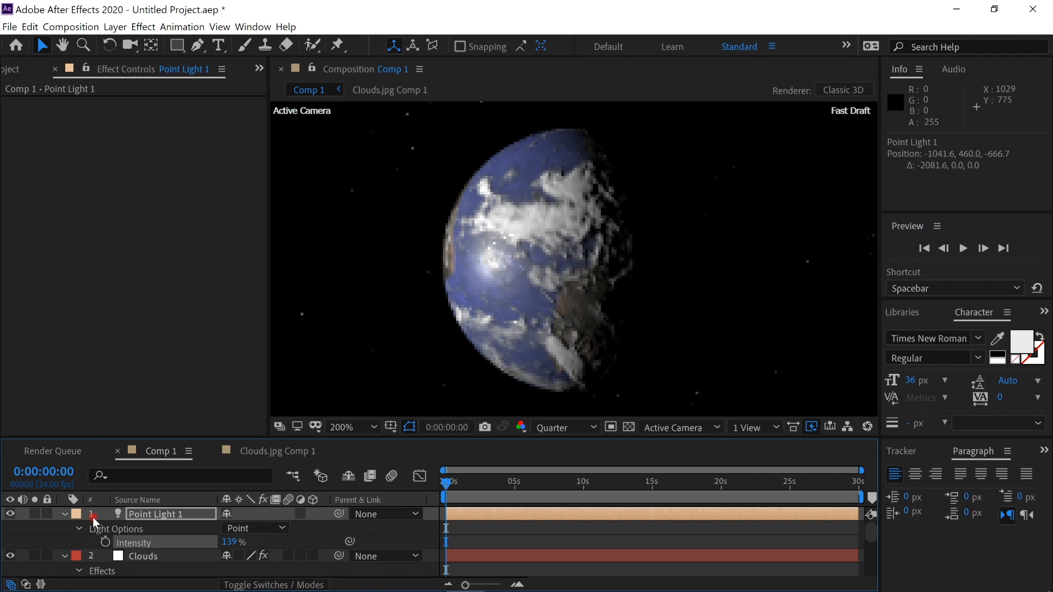
Collapse the expanded properties of the Point Light 1, Clouds and Planet layers in the timeline.
left_click(63, 516)
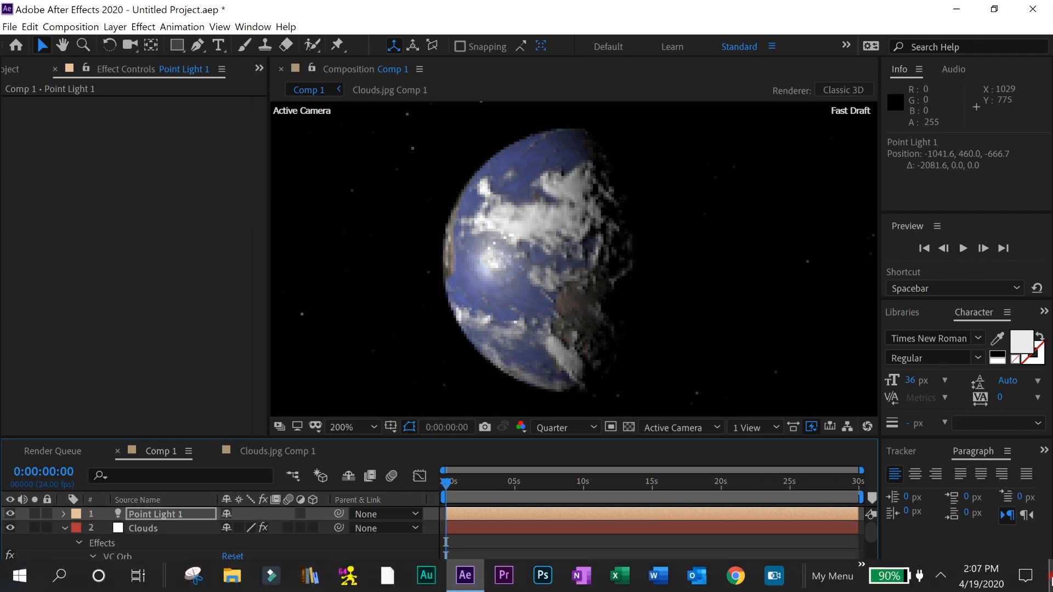
left_click(74, 536)
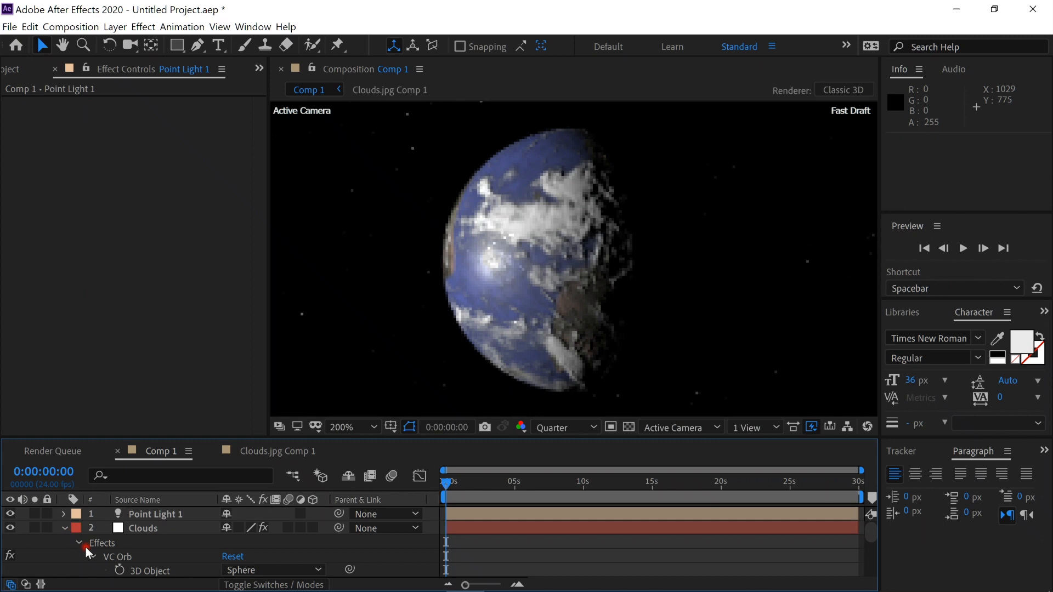
left_click(64, 514)
left_click(63, 515)
left_click(64, 528)
left_click(64, 541)
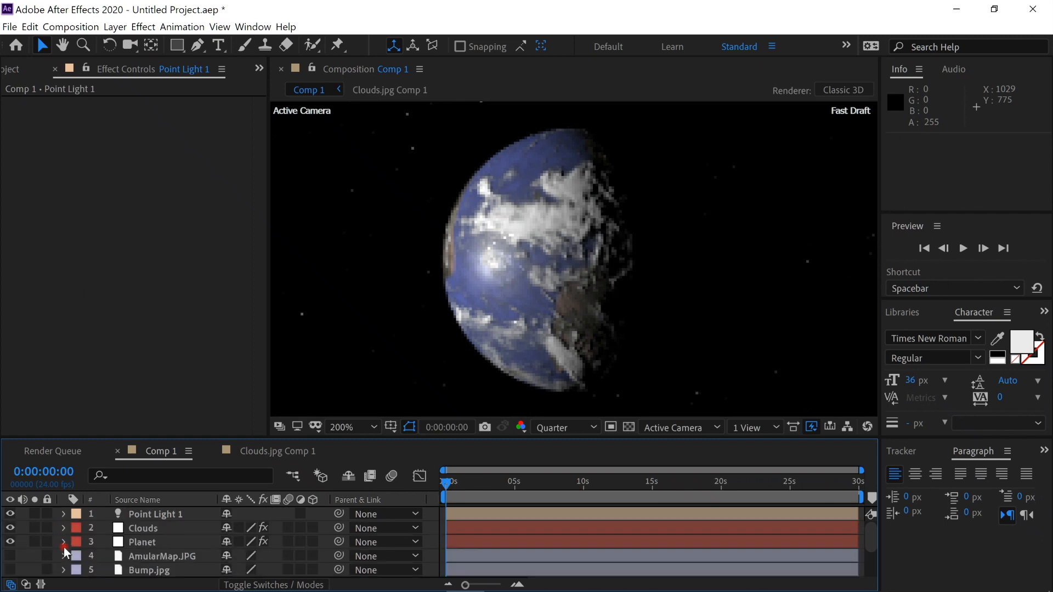
Create a white 1920 x 1080 solid named Explosion directly above the Clouds layer.
left_click(166, 529)
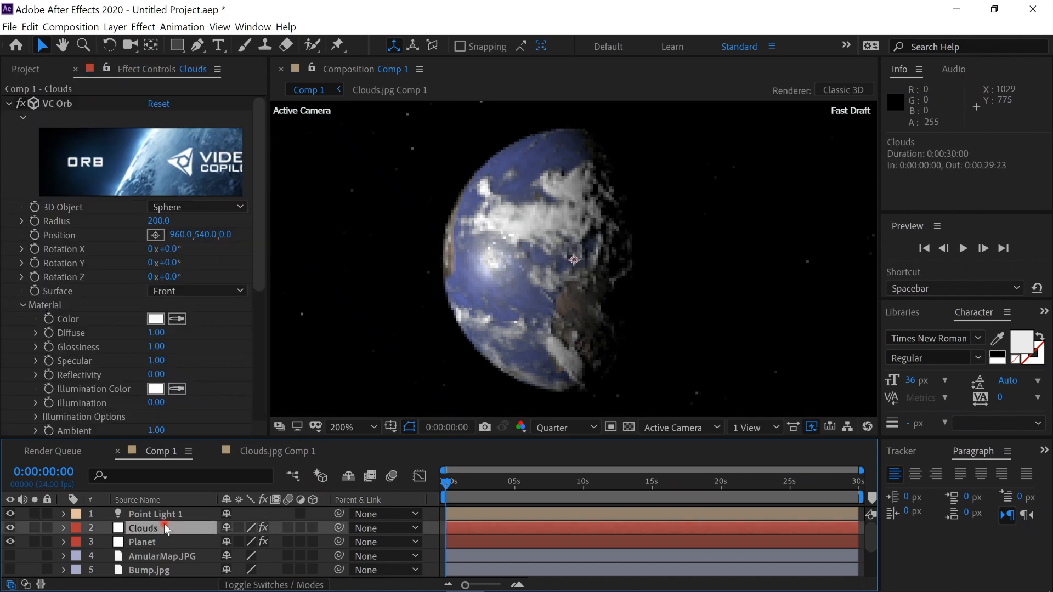
key("ctrl+y")
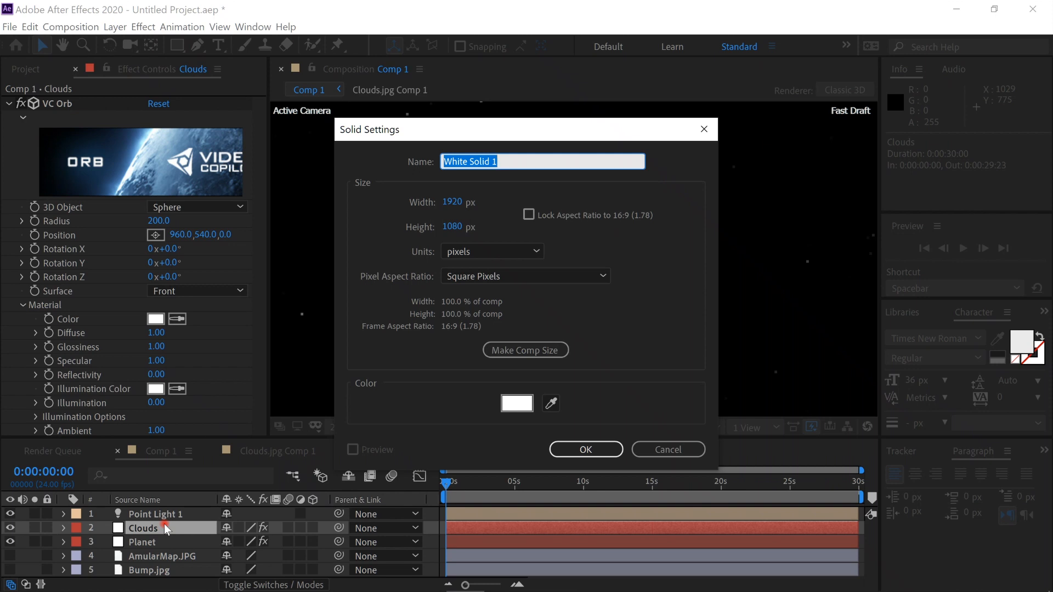
type("Explosion")
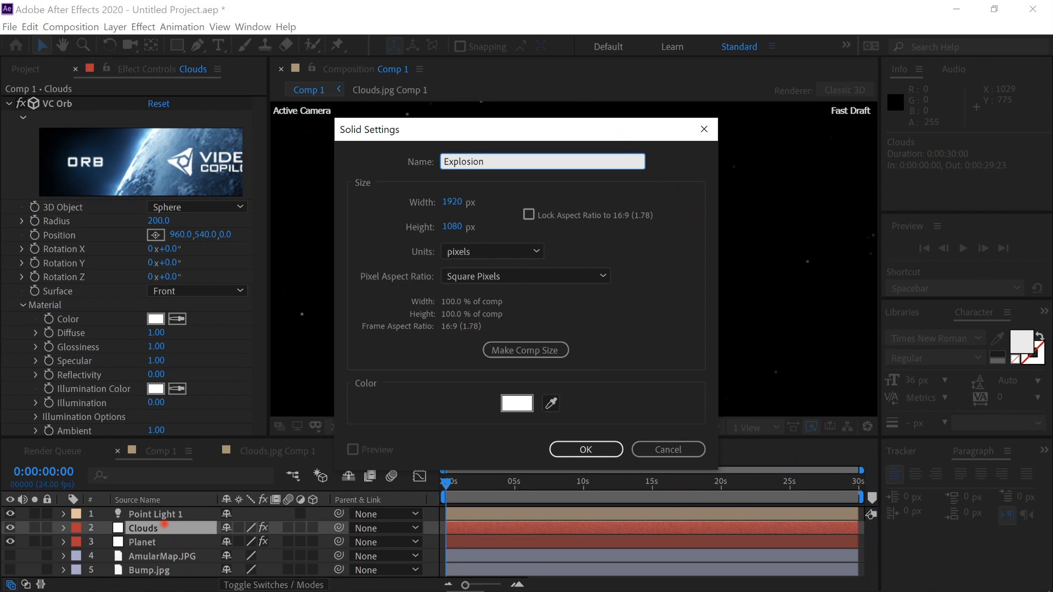
key("Return")
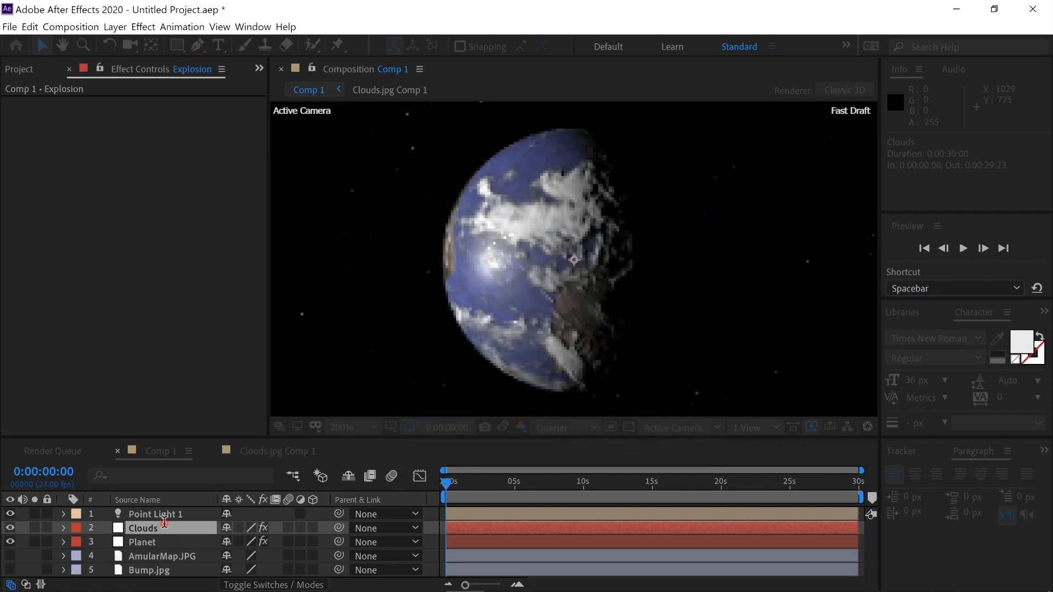
key("Return")
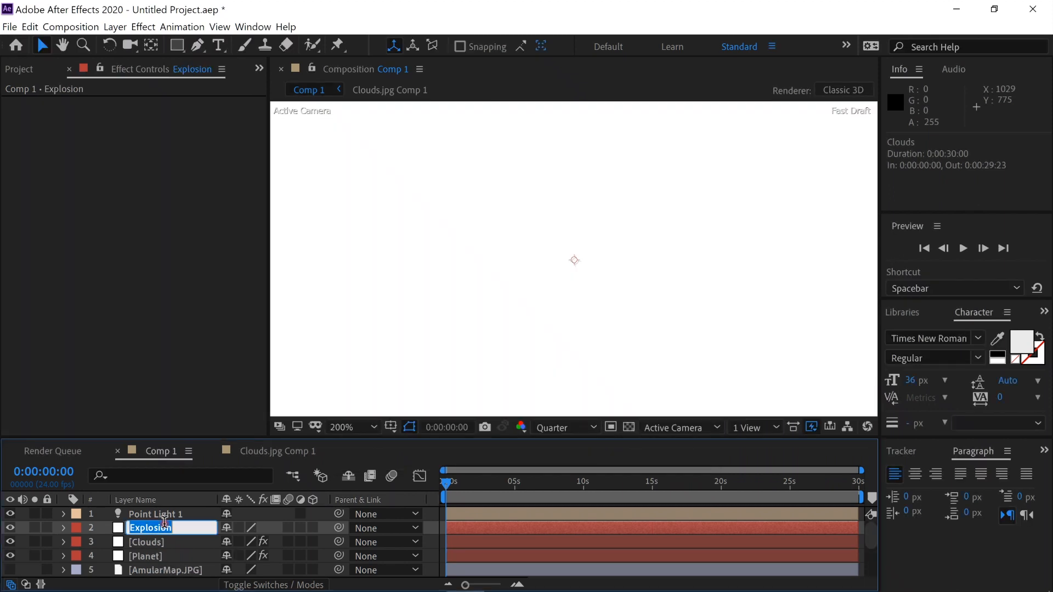
Apply the VC Orb effect to the new solid above Clouds and set its radius to 204.
key("ctrl+space")
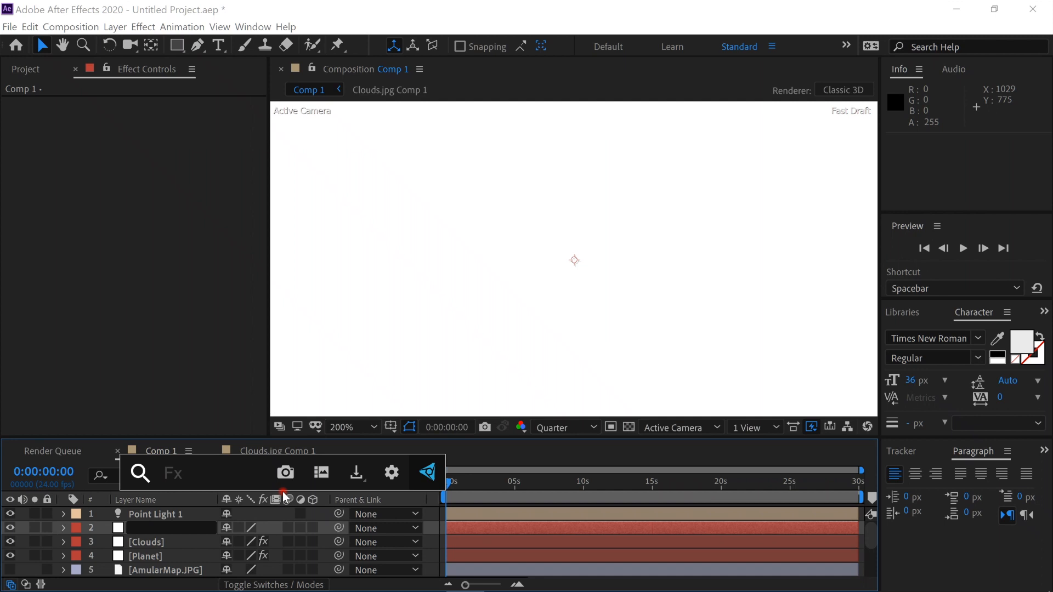
type("orb")
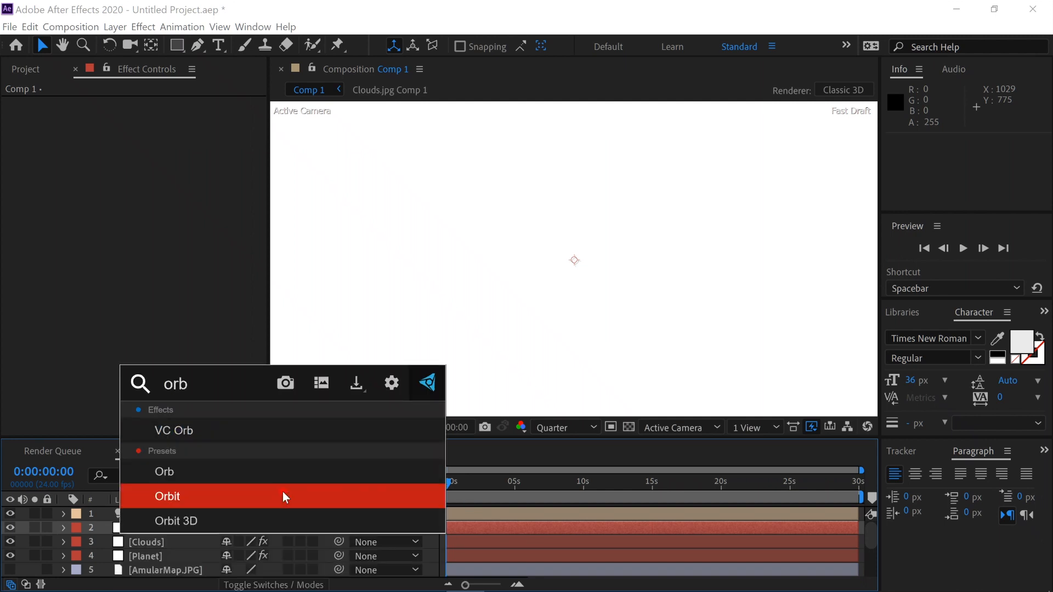
left_click(318, 434)
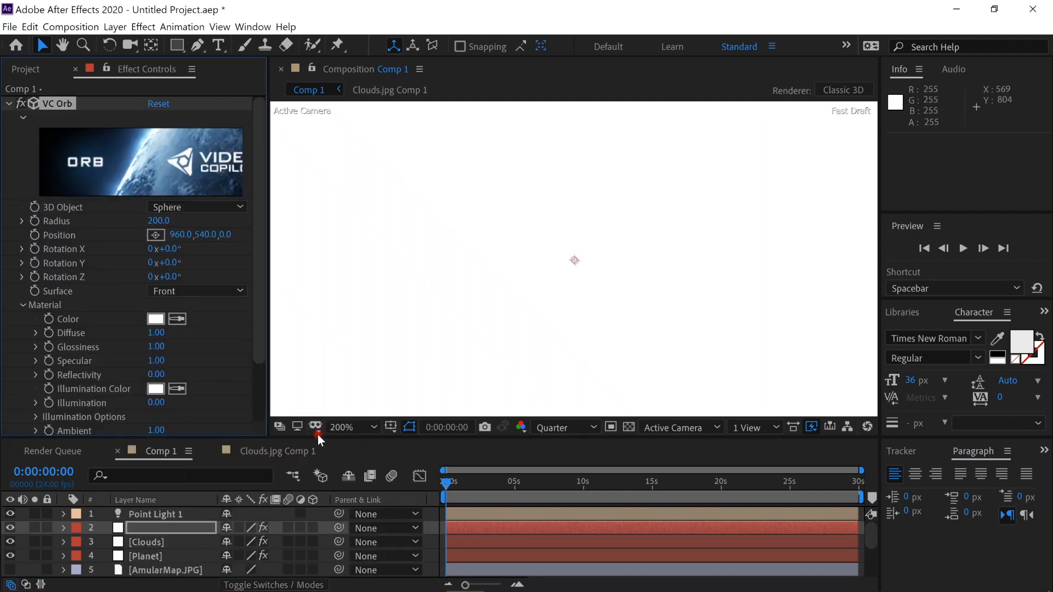
left_click(160, 221)
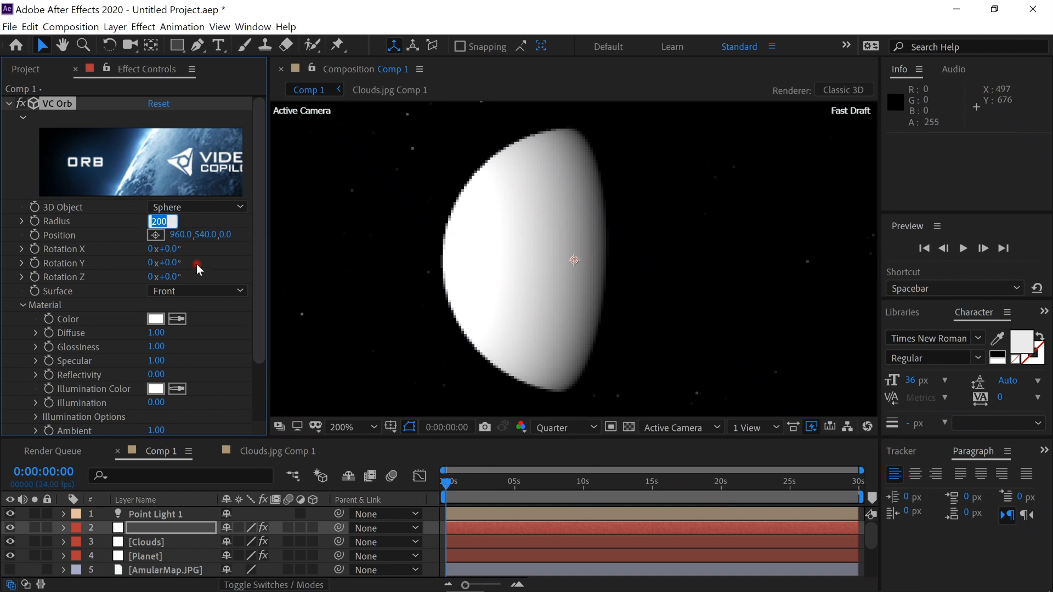
type("294")
key("BackSpace")
key("BackSpace")
type("04")
key("Return")
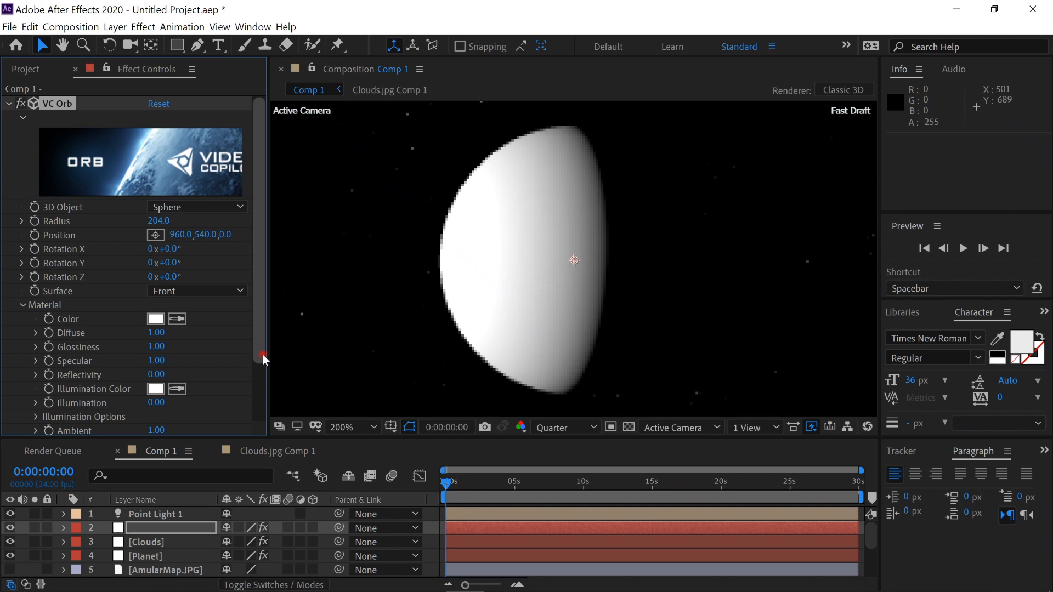
Rename the unnamed orb layer above Clouds as Explosion.
left_click(169, 527)
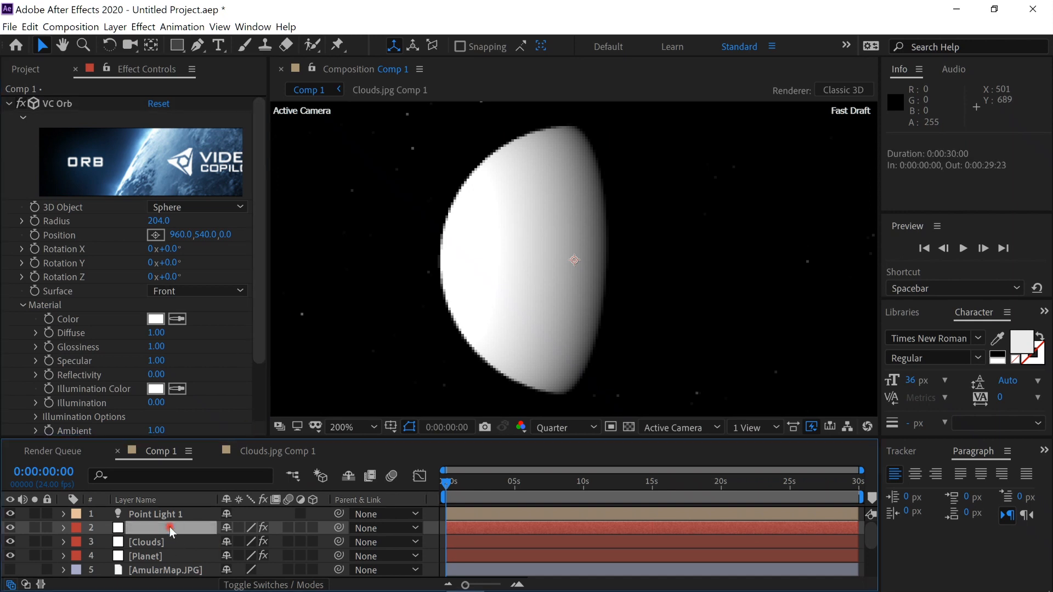
left_click(170, 528)
type("E")
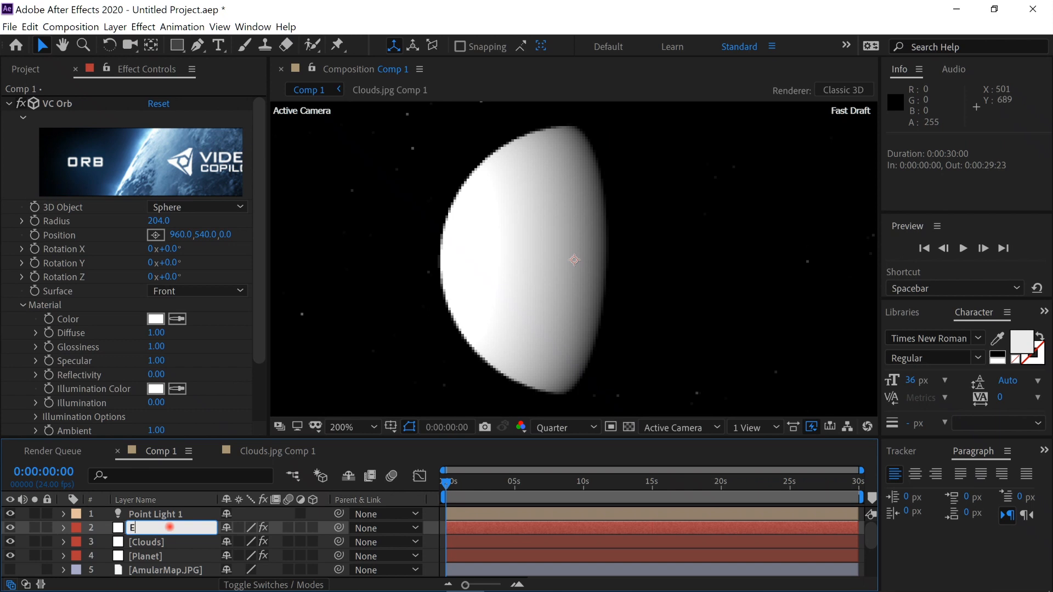
type("xplosion")
key("Return")
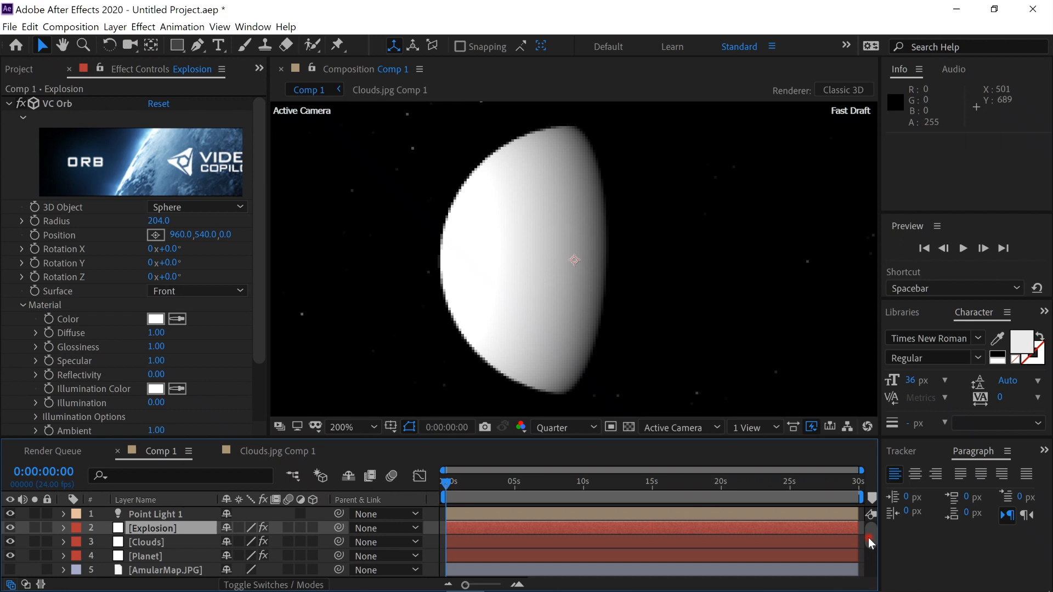
Add a white solid named Explosion above AmularMap.JPG and pre-compose it as Explosion Comp 1, moving all attributes and opening the new composition.
left_click_drag(867, 540, 868, 555)
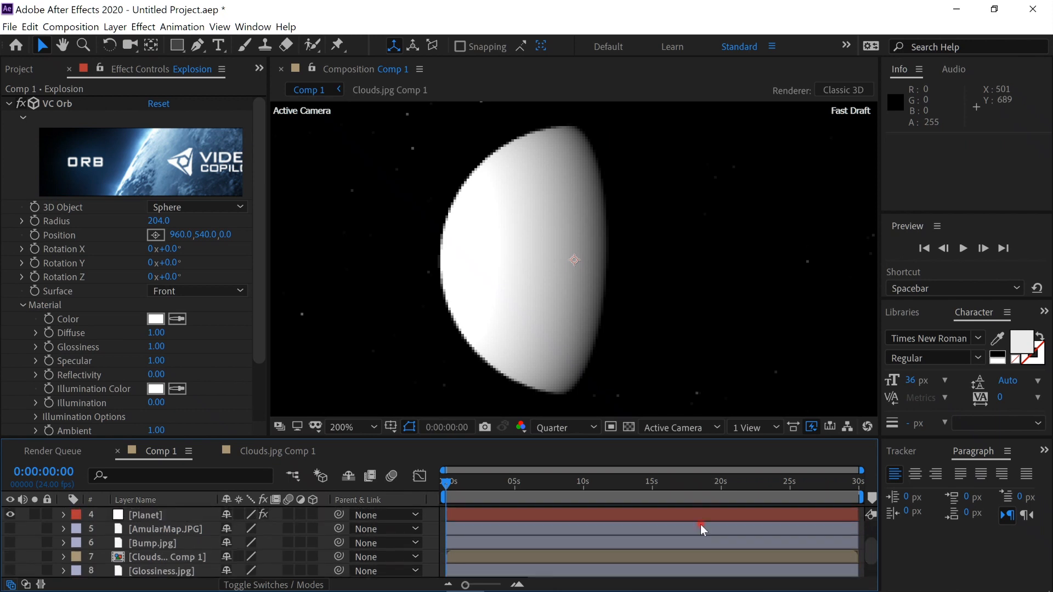
left_click(163, 530)
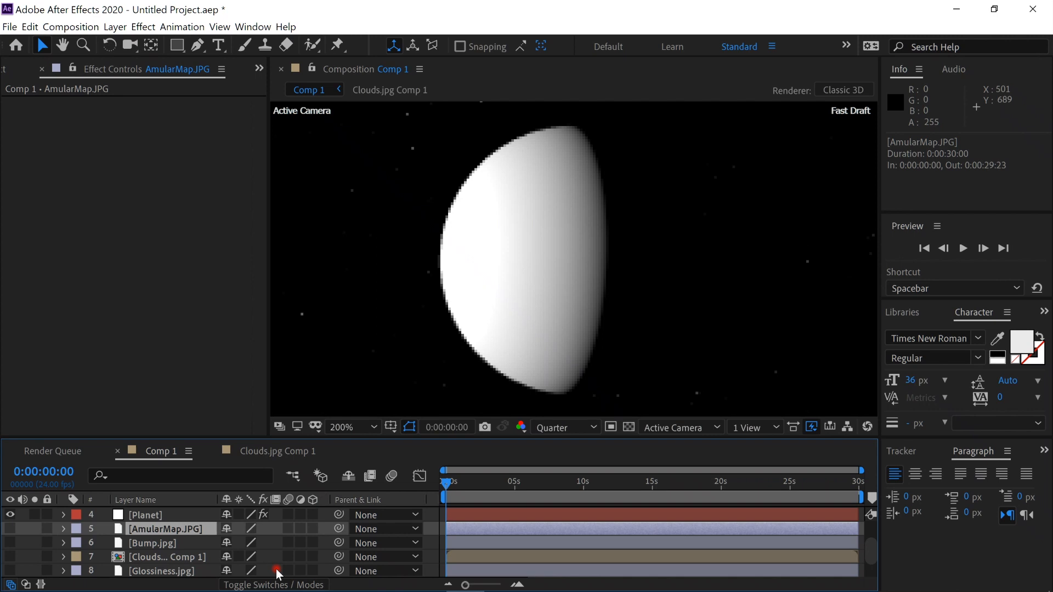
key("ctrl+y")
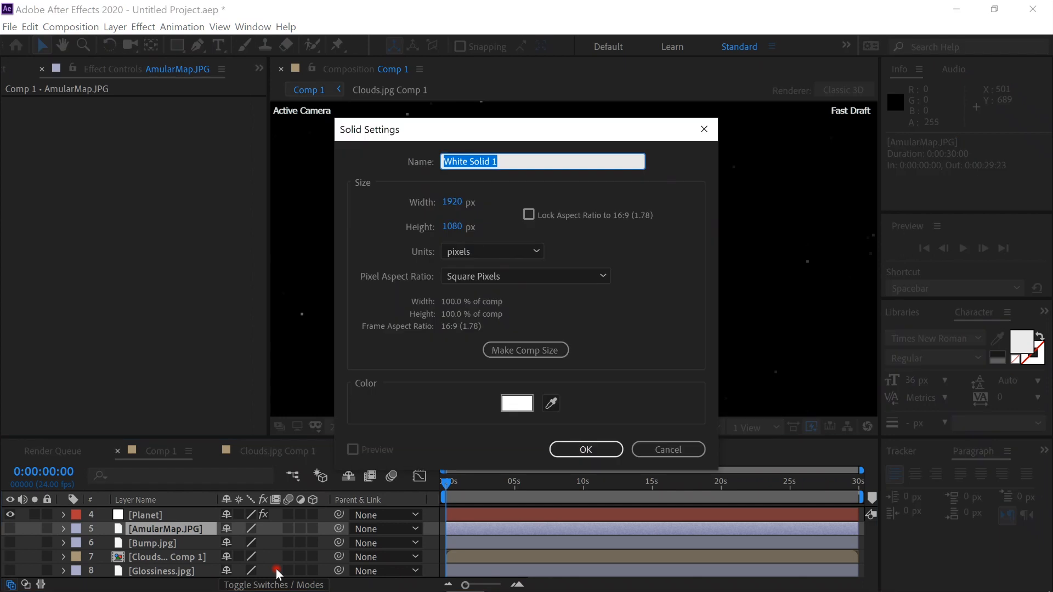
type("Explos")
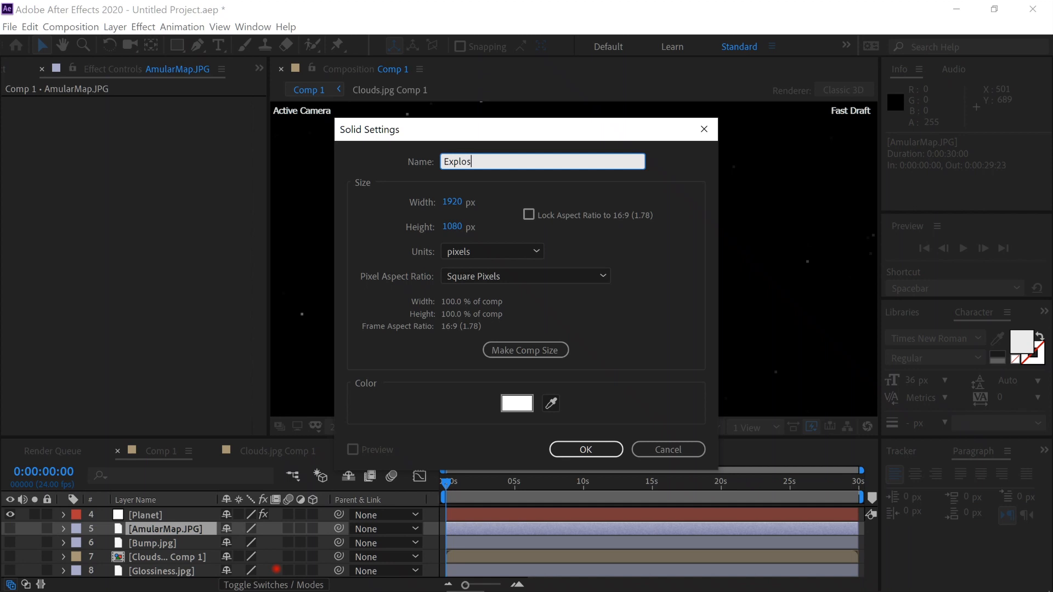
type("ion")
key("Return")
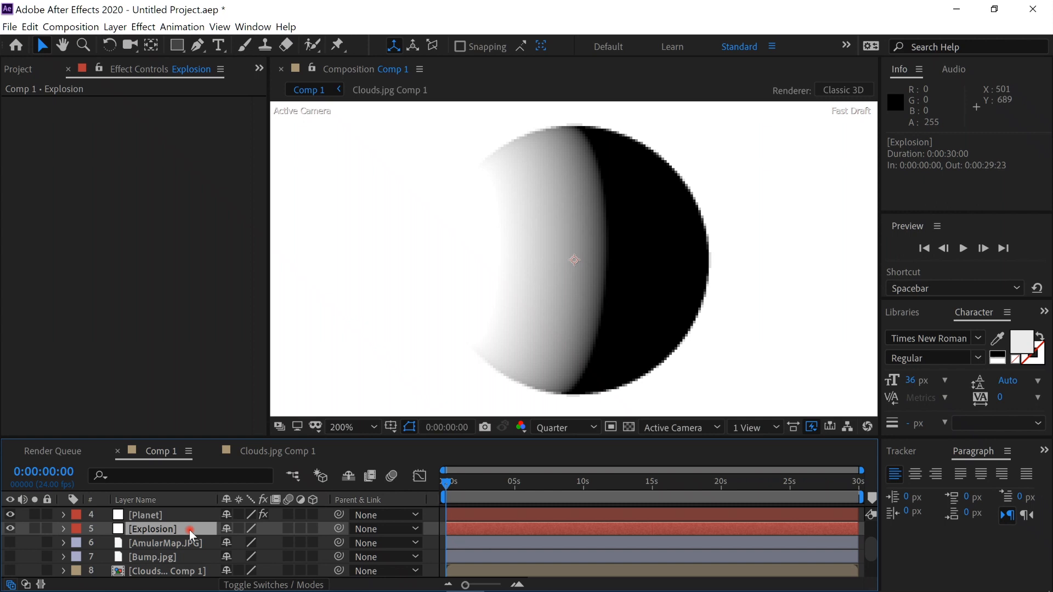
key("ctrl+shift+c")
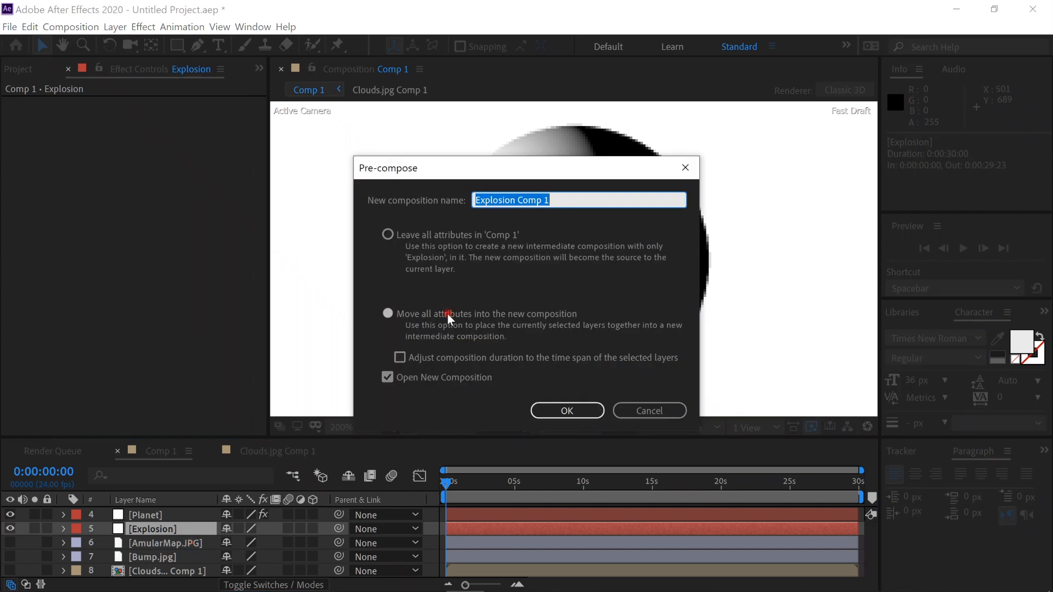
left_click(562, 412)
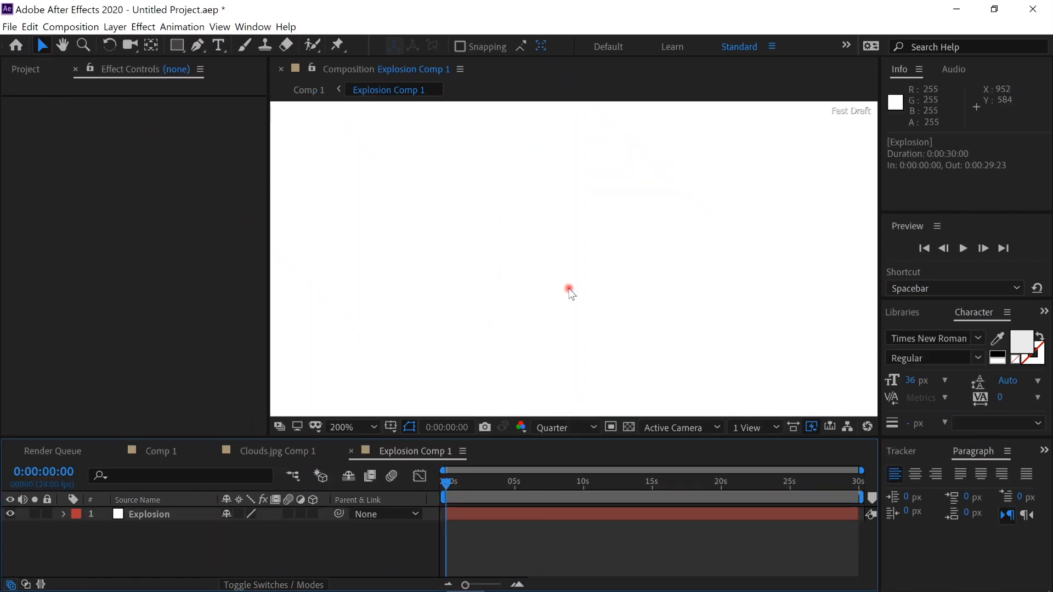
Apply the Fractal Noise effect to the Explosion solid in Explosion Comp 1.
key("ctrl+space")
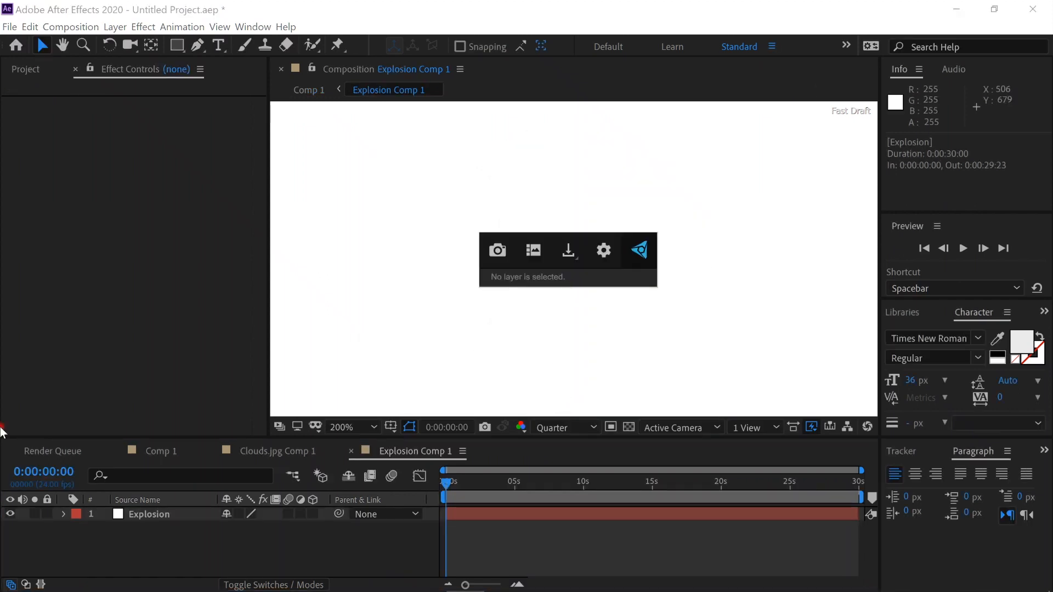
left_click(136, 513)
key("ctrl+space")
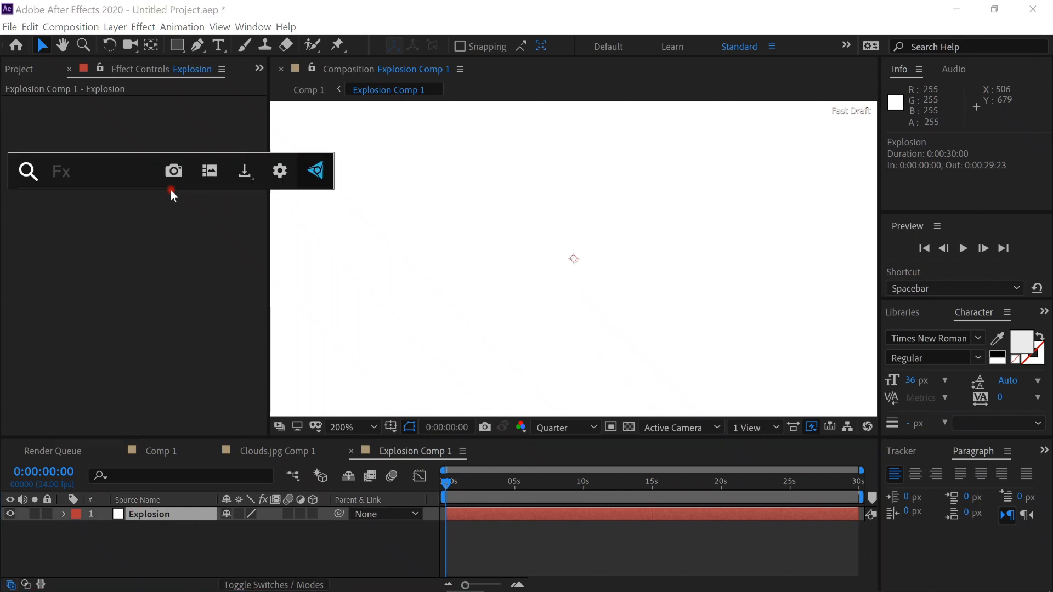
type("noi")
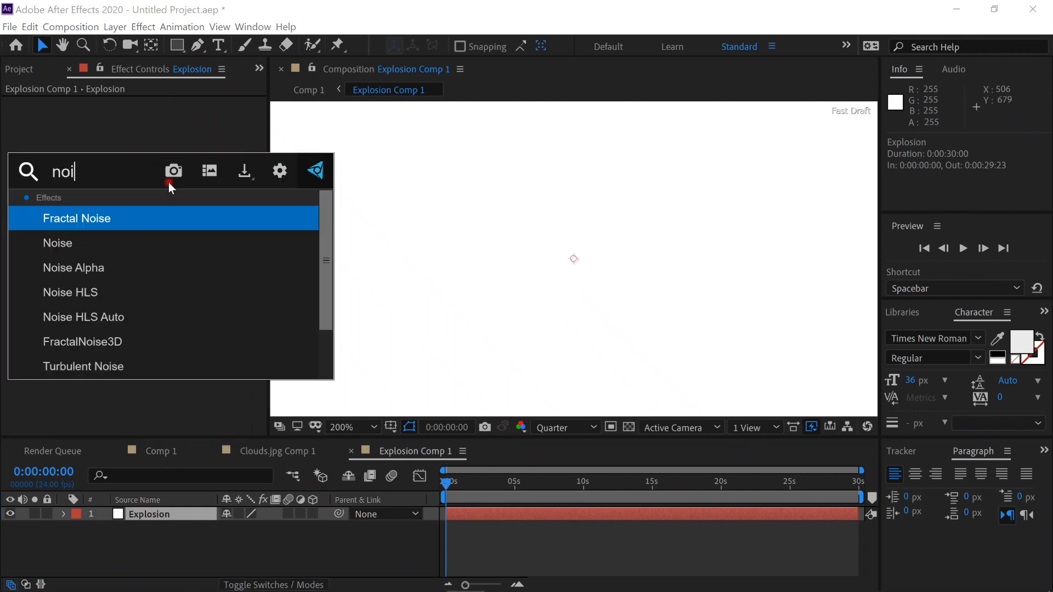
key("Return")
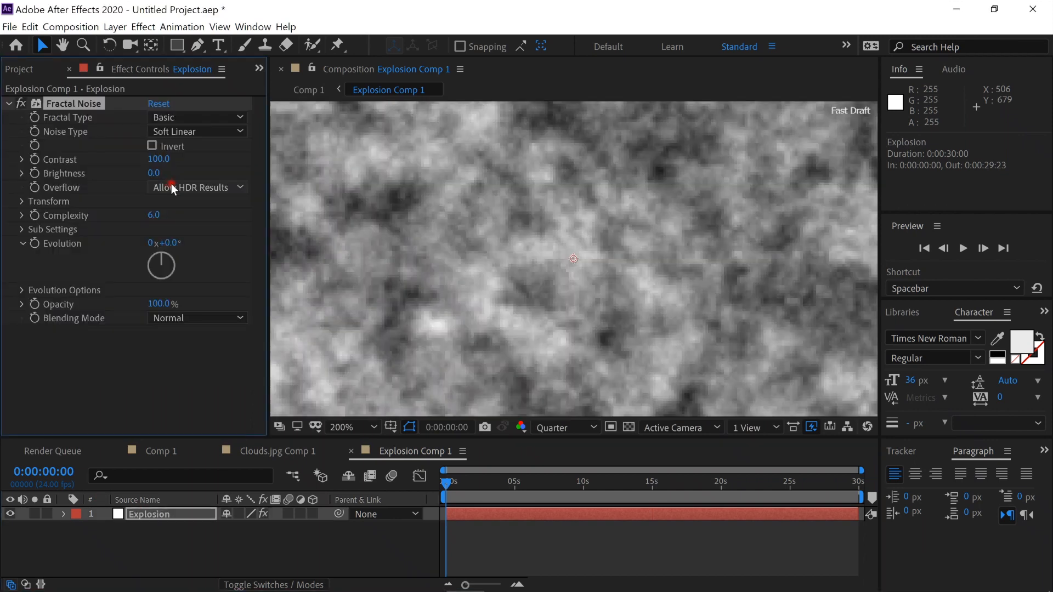
Set the Fractal Noise type to Dynamic Progressive, with contrast at 171 and brightness at -9.
left_click(242, 117)
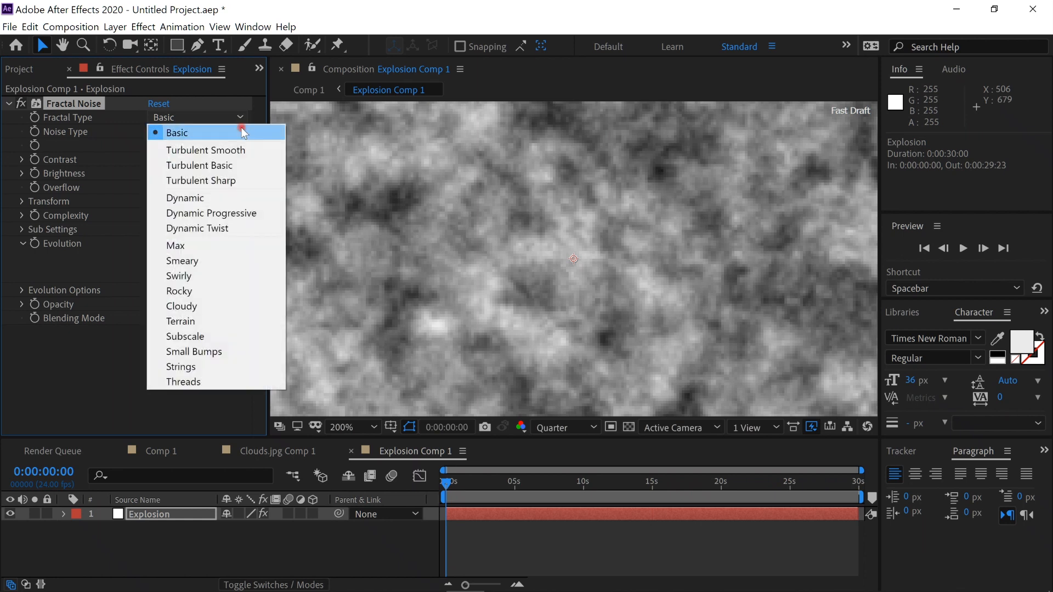
left_click(230, 213)
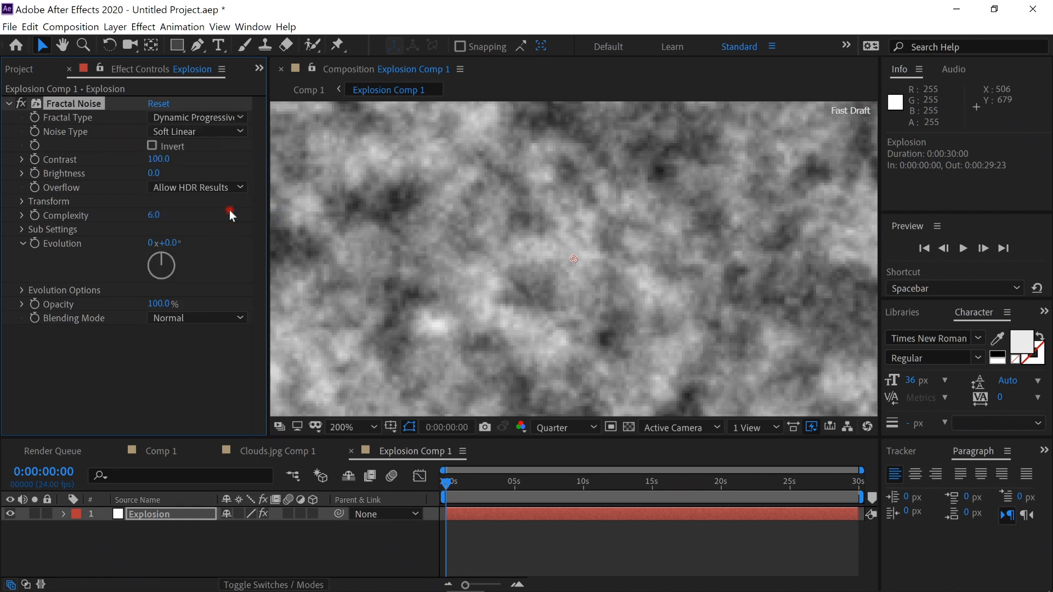
left_click_drag(166, 163, 237, 170)
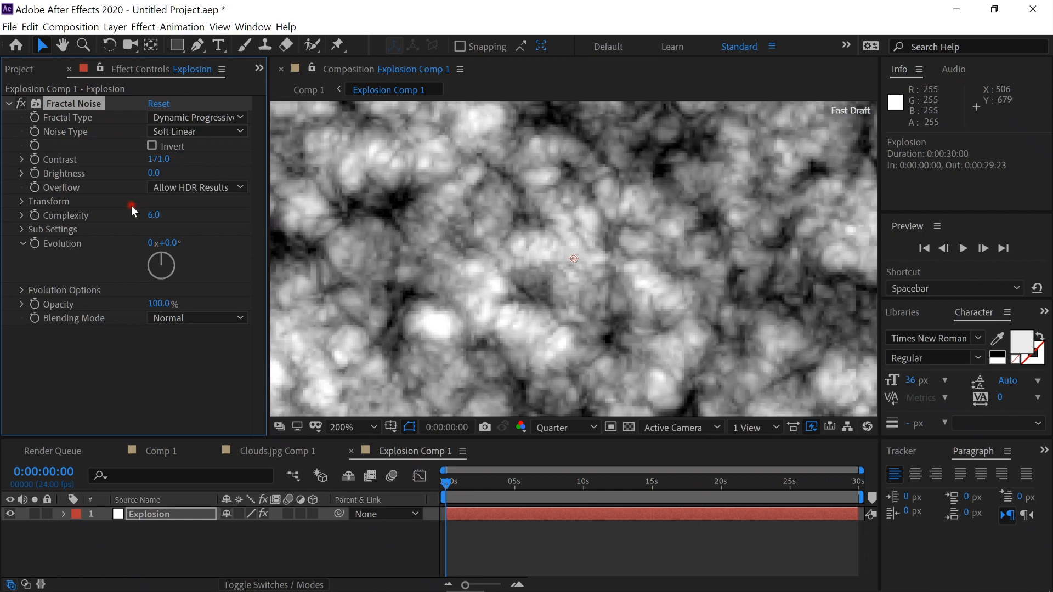
left_click_drag(151, 173, 145, 174)
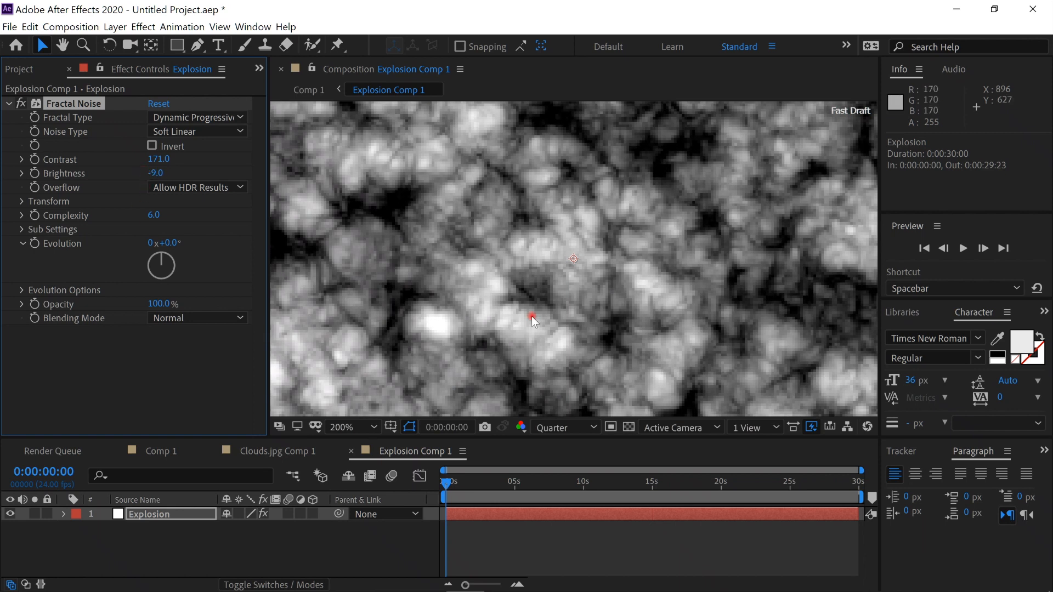
Reduce the Fractal Noise transform scale to 20.
key("shift+slash")
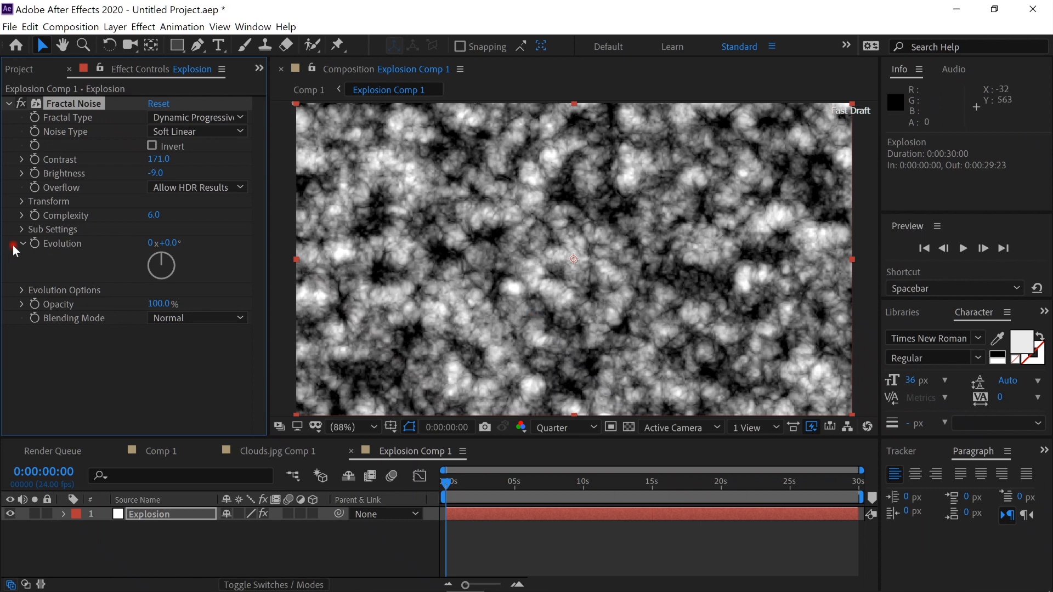
left_click(23, 202)
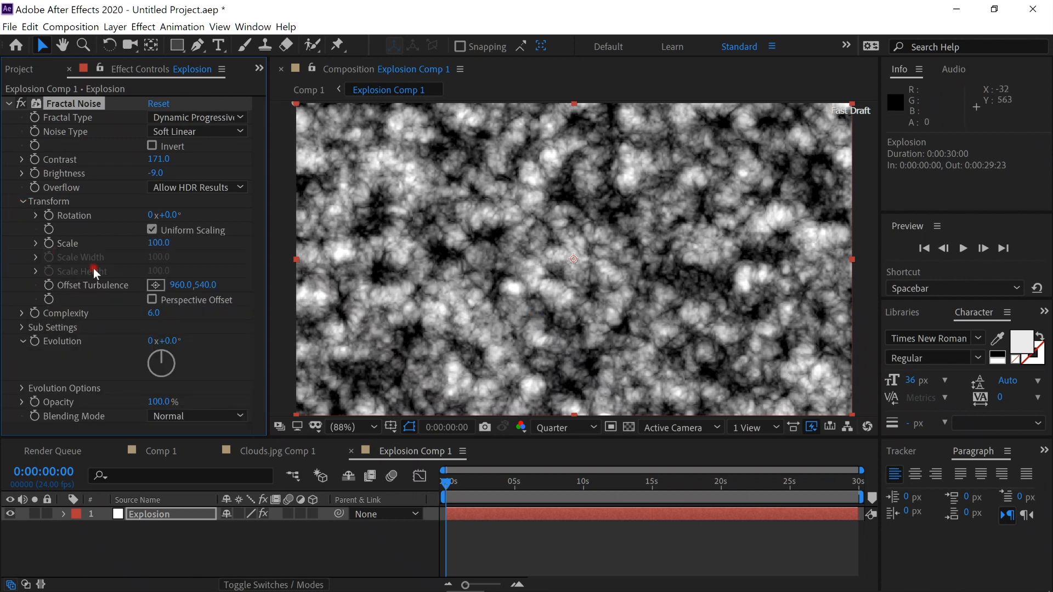
left_click(160, 246)
type("20")
key("Return")
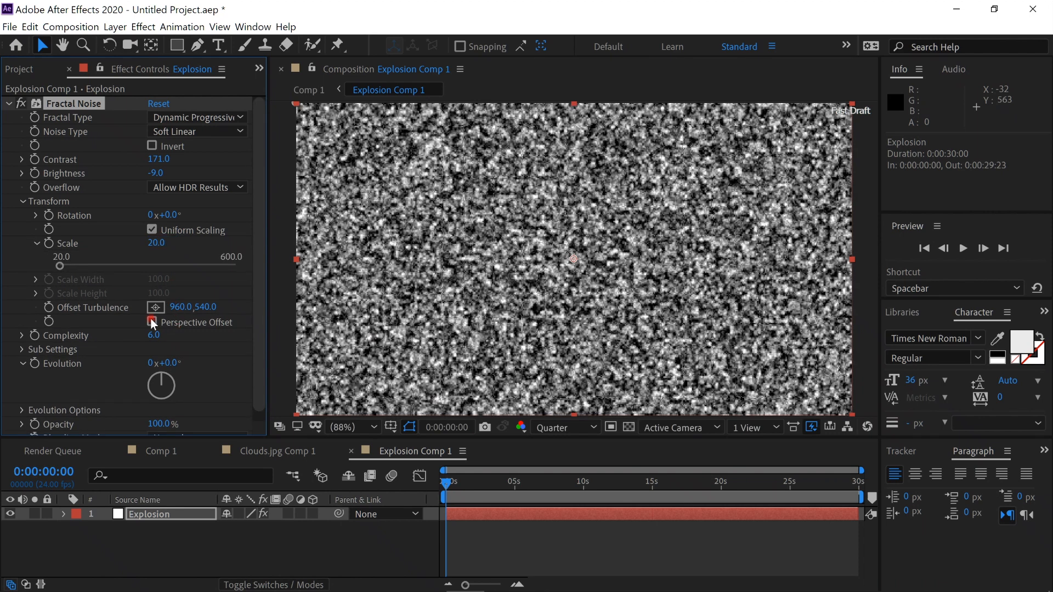
Add the expression time*350 to the Fractal Noise Evolution property.
left_click(35, 364, "alt")
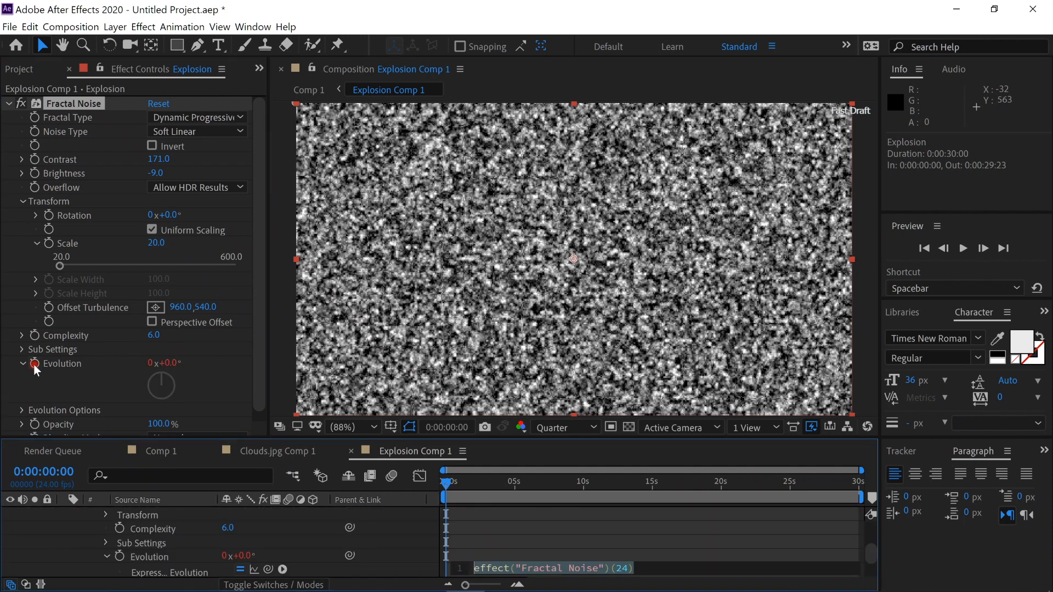
type("time*")
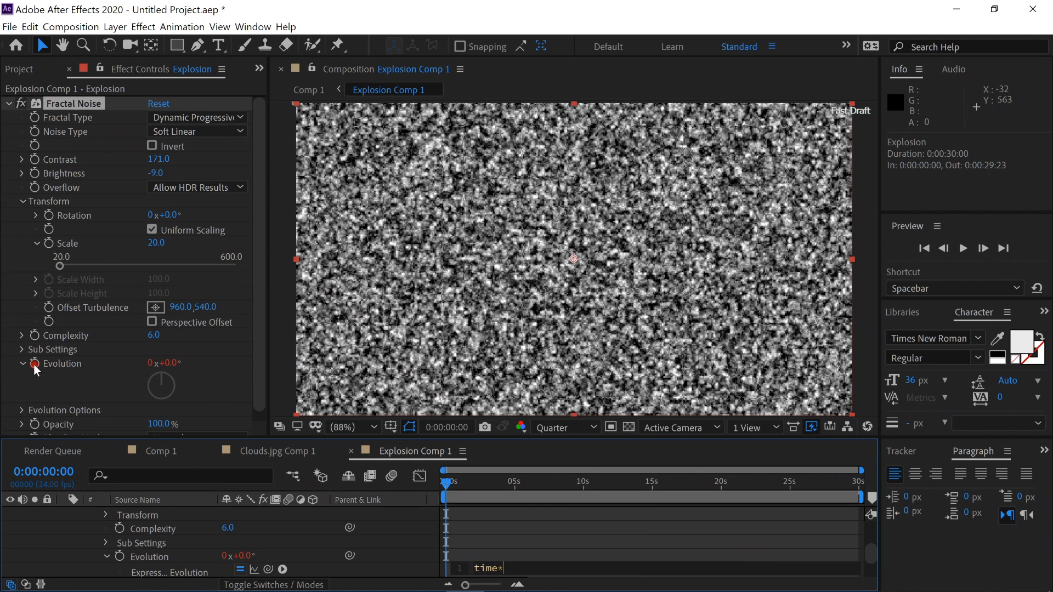
type("350")
left_click(49, 524)
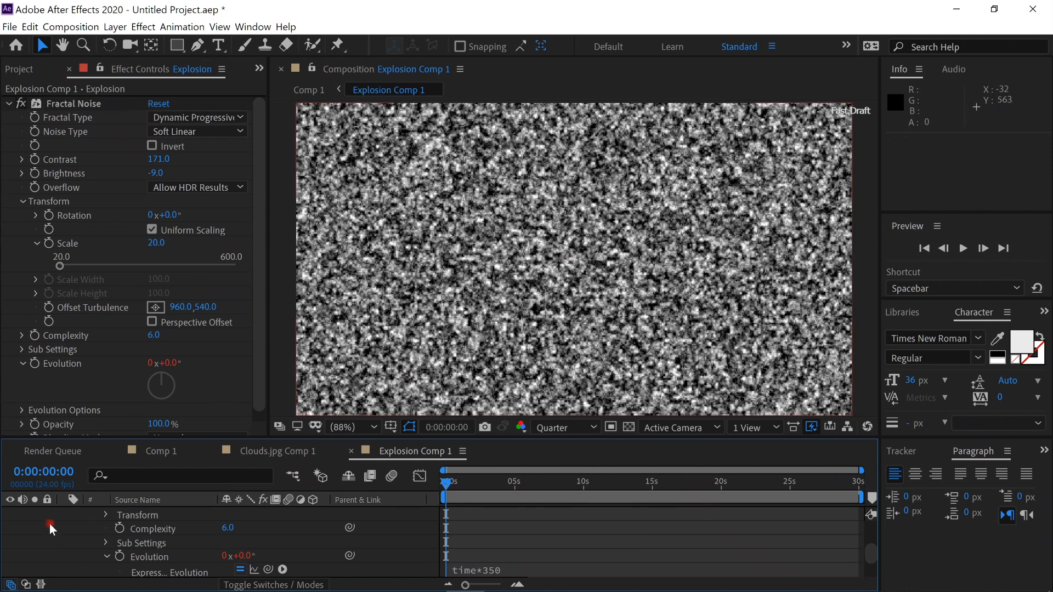
Apply the VC Color Vibrance effect to the Explosion solid in Explosion Comp 1.
key("ctrl+space")
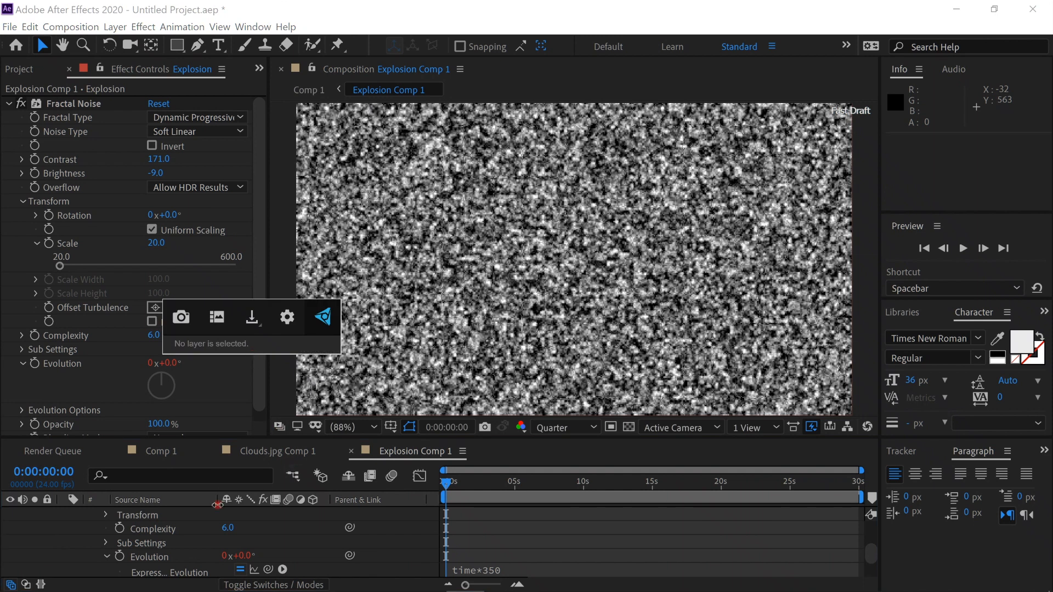
left_click(168, 541)
scroll(164, 534, "up", 2)
scroll(165, 535, "up", 2)
left_click(170, 512)
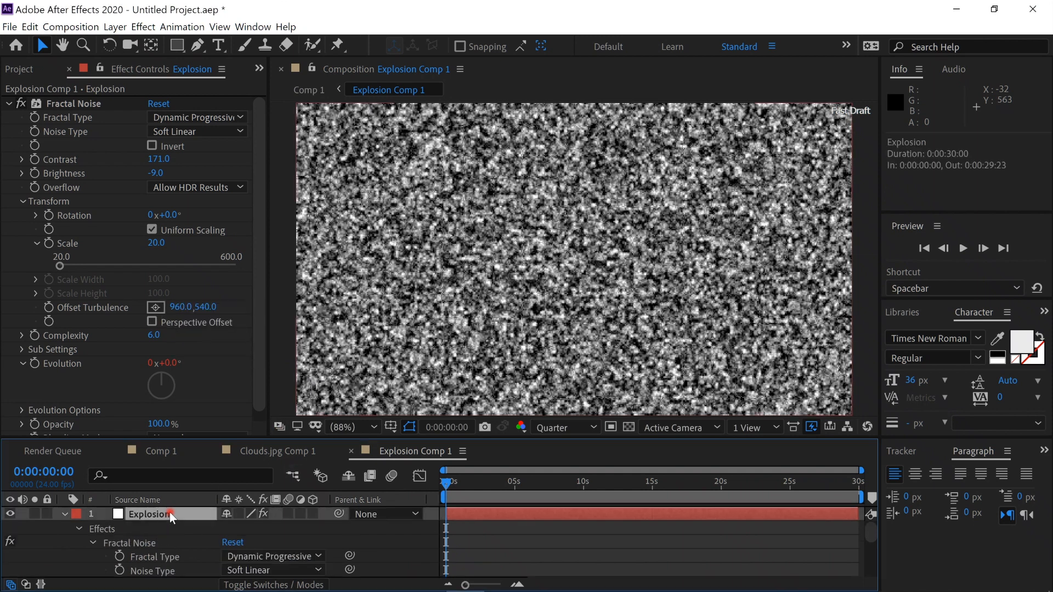
key("ctrl+space")
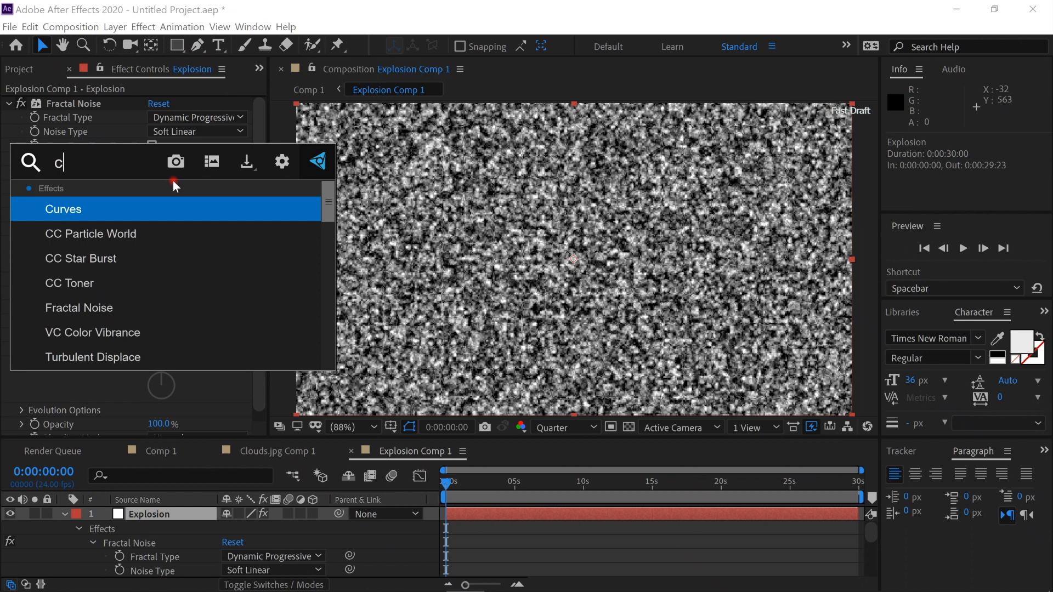
type("co")
key("Return")
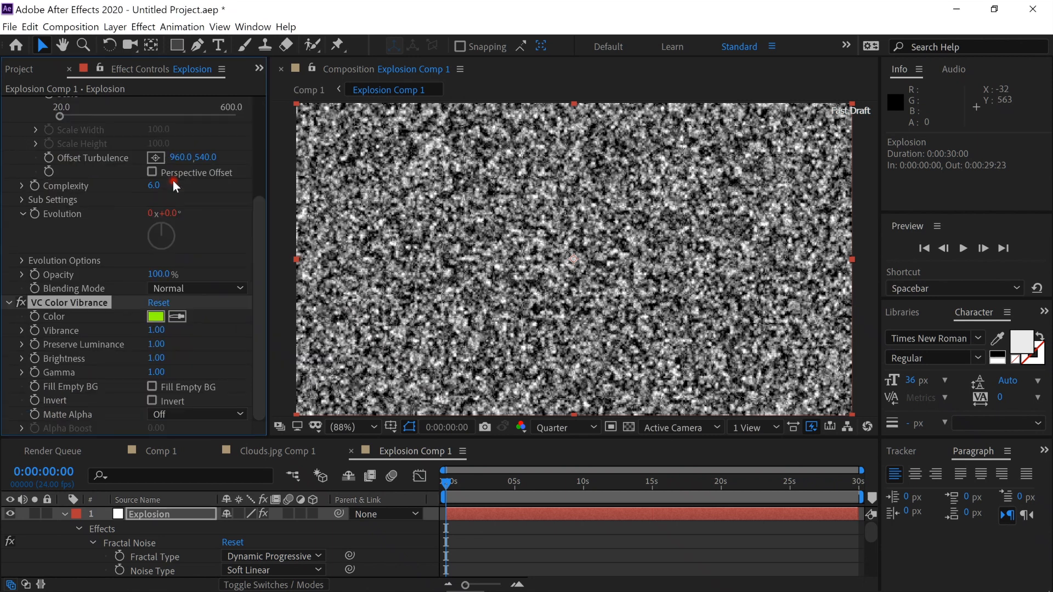
Set the VC Color Vibrance color on the Explosion solid to orange, FF7E00.
left_click(155, 317)
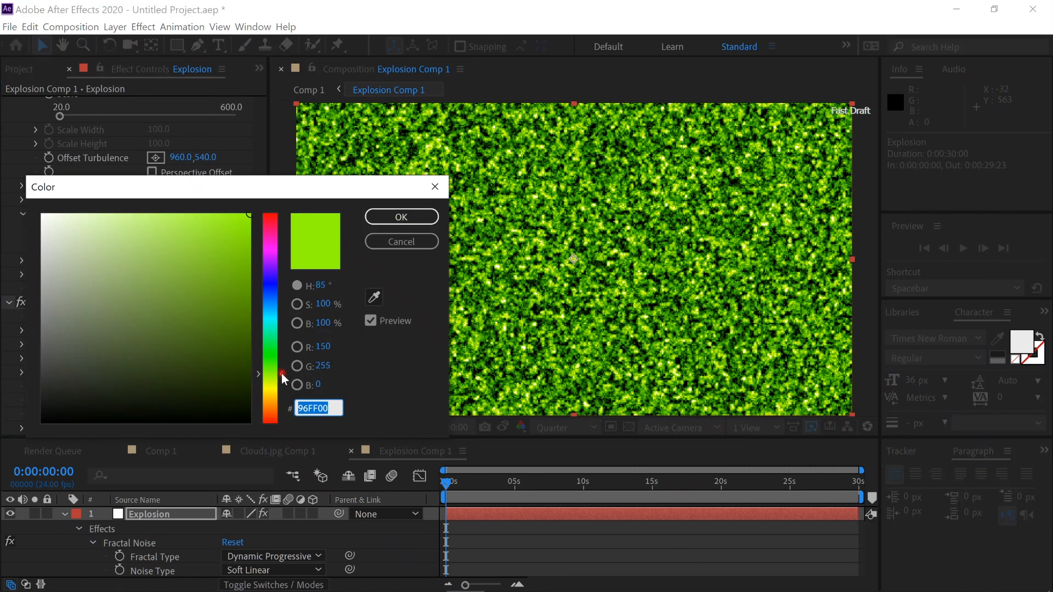
left_click_drag(281, 373, 278, 406)
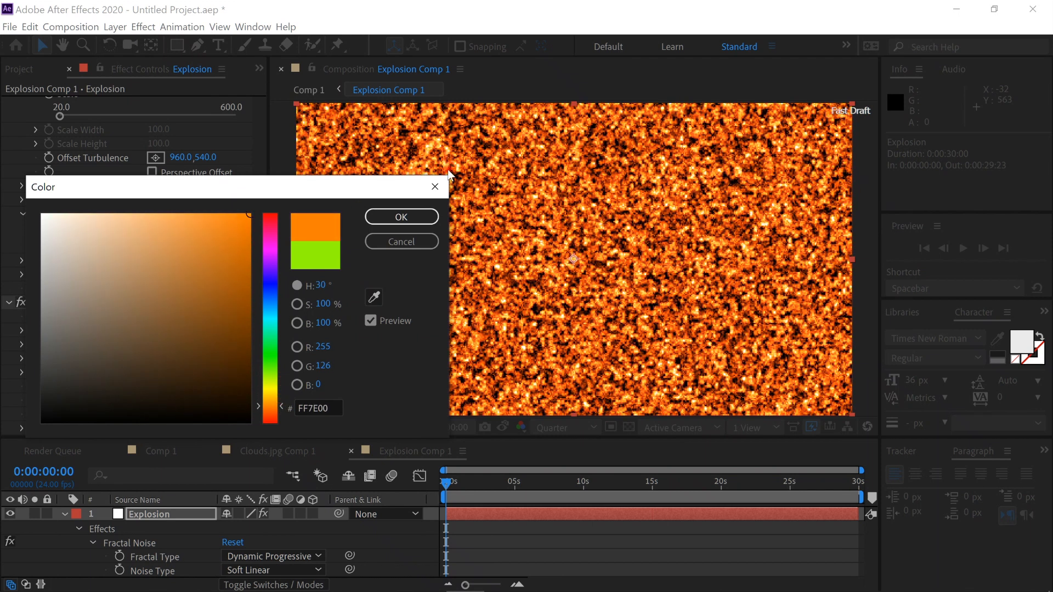
left_click(418, 213)
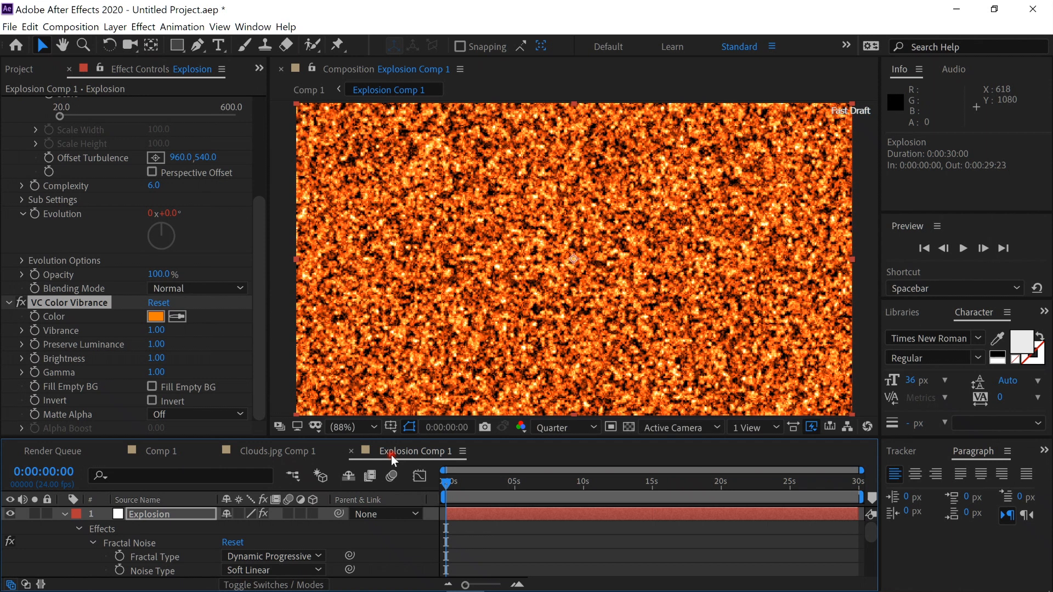
Pre-compose the Explosion layer with all attributes as Explosion Comp 2, and add a white 1920 x 1080 solid named Crater inside it.
key("ctrl+shift+c")
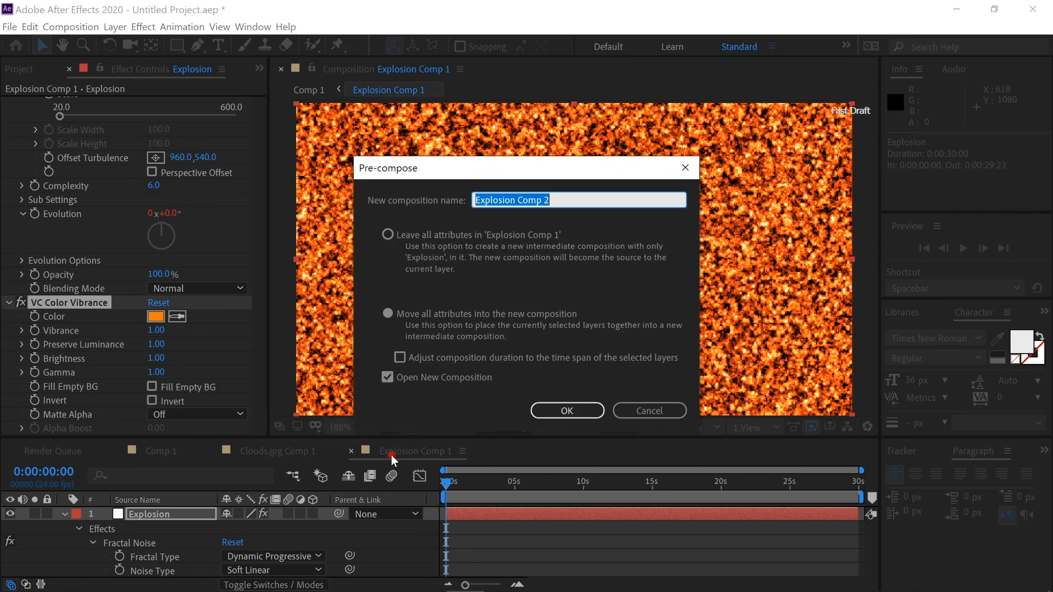
left_click(553, 411)
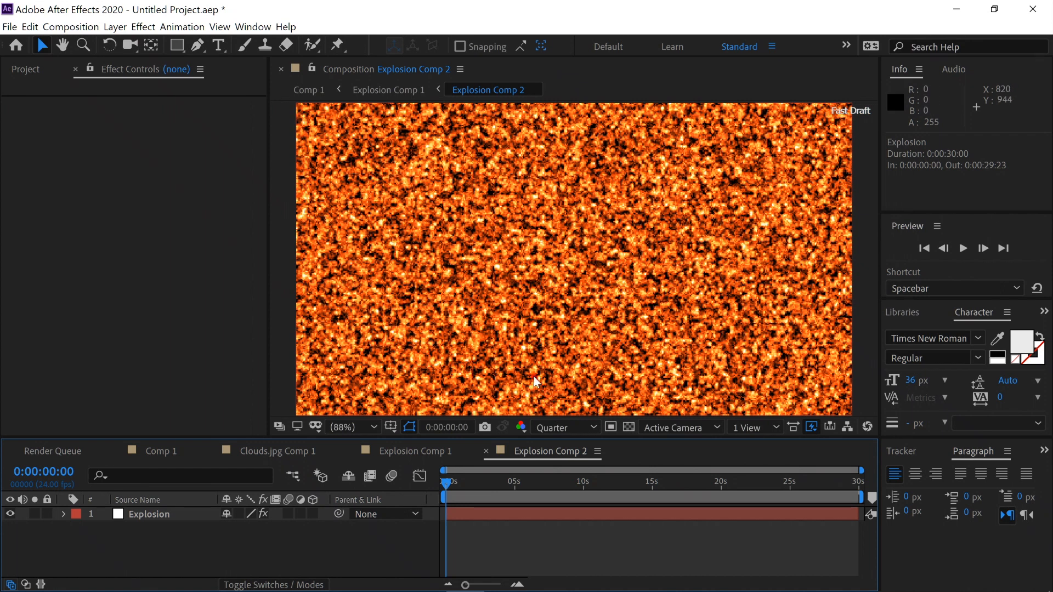
key("ctrl+y")
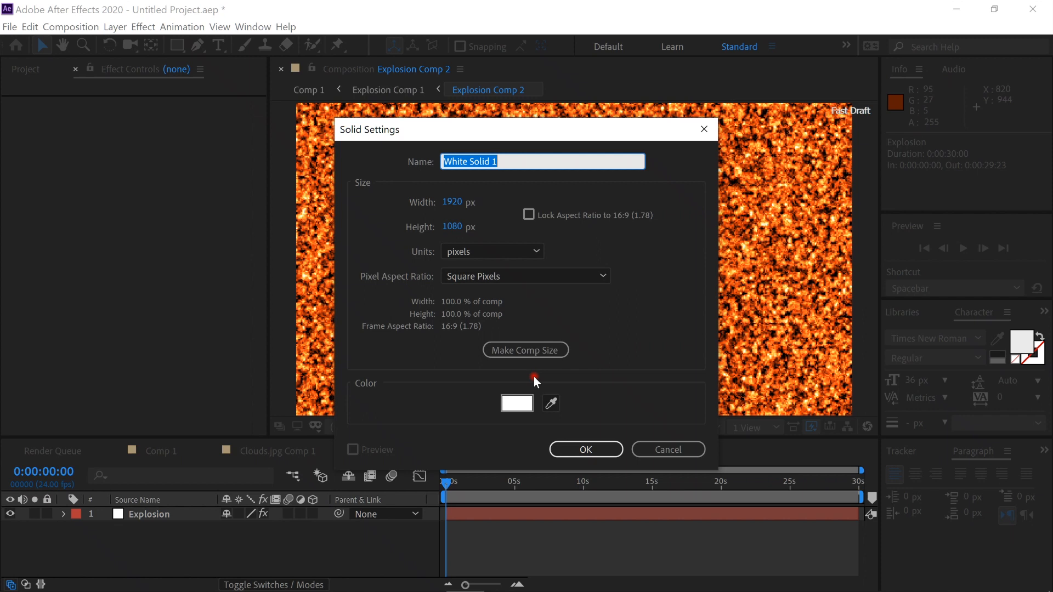
type("Crater")
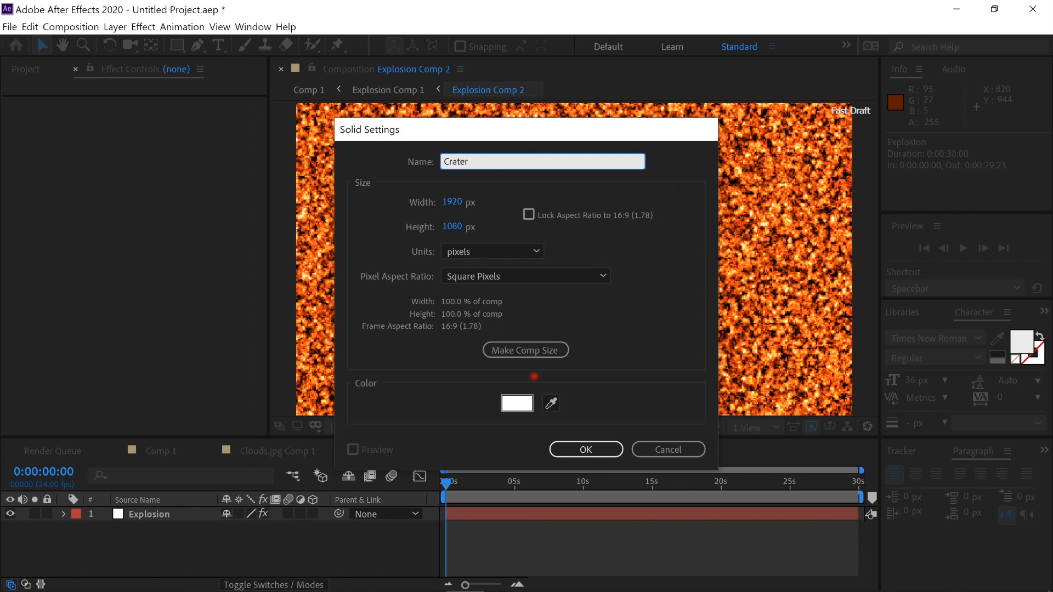
key("Return")
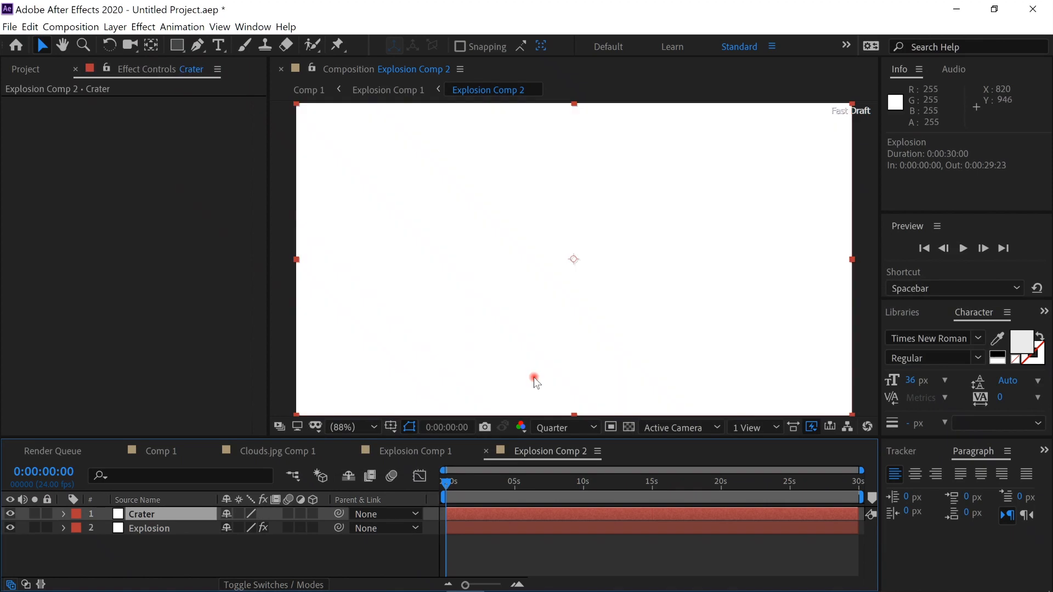
key("ctrl+space")
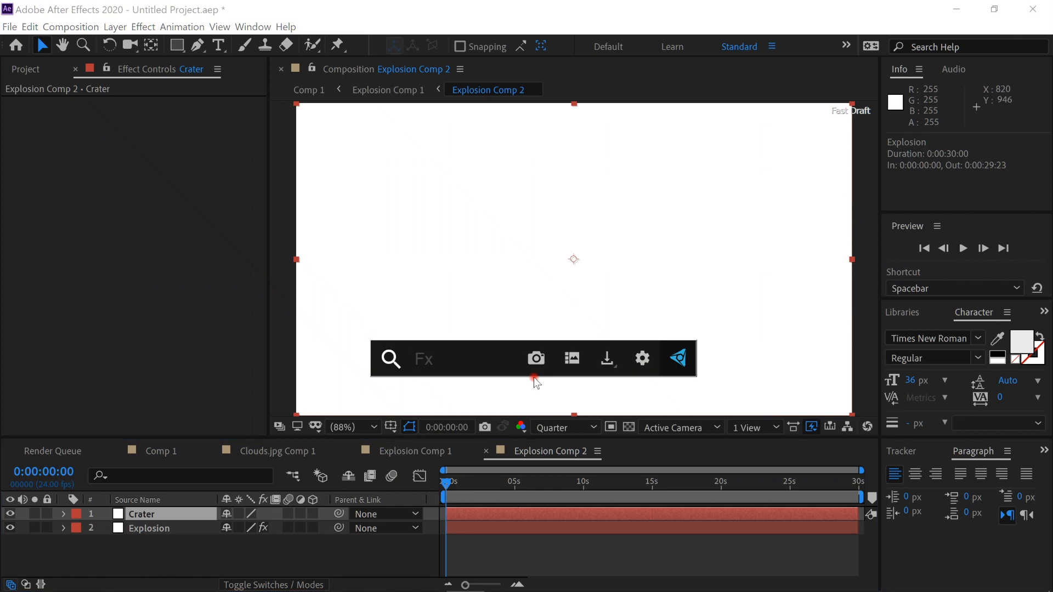
key("Escape")
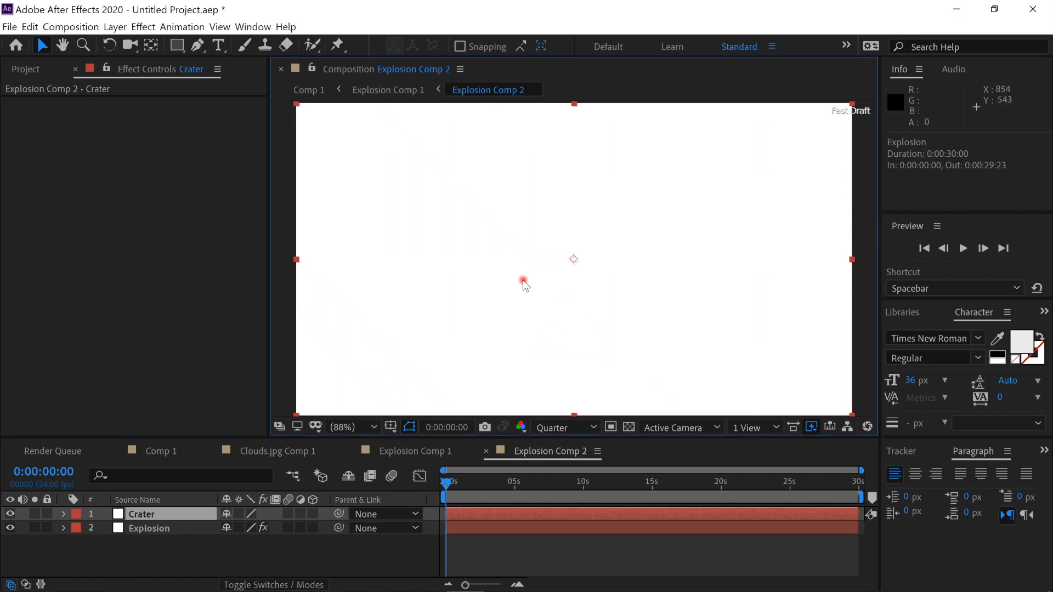
Copy the Fractal Noise and VC Color Vibrance effects from the Explosion layer onto the Crater layer.
left_click(146, 528)
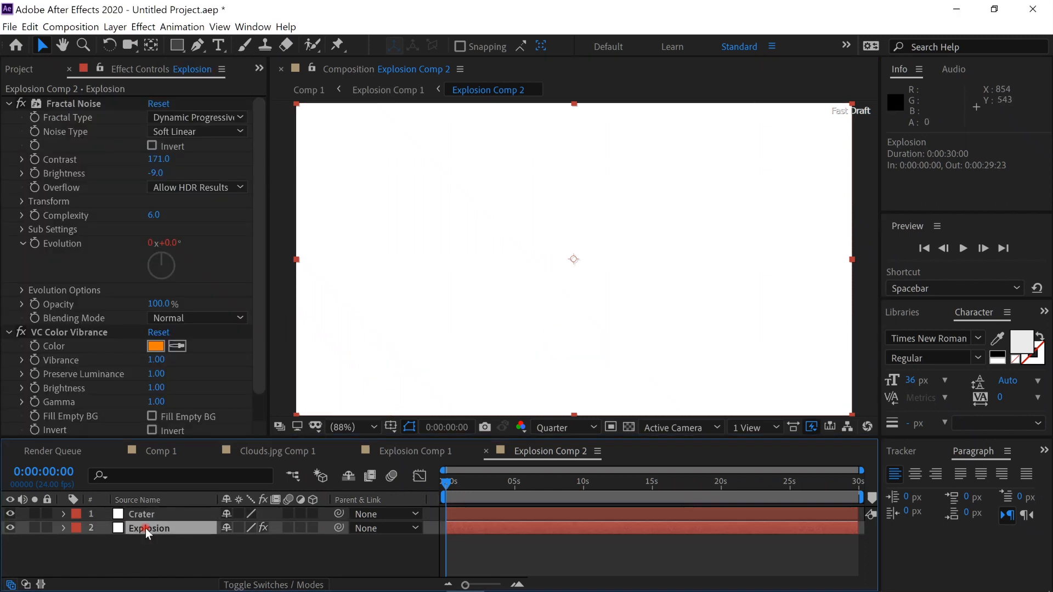
left_click(87, 104)
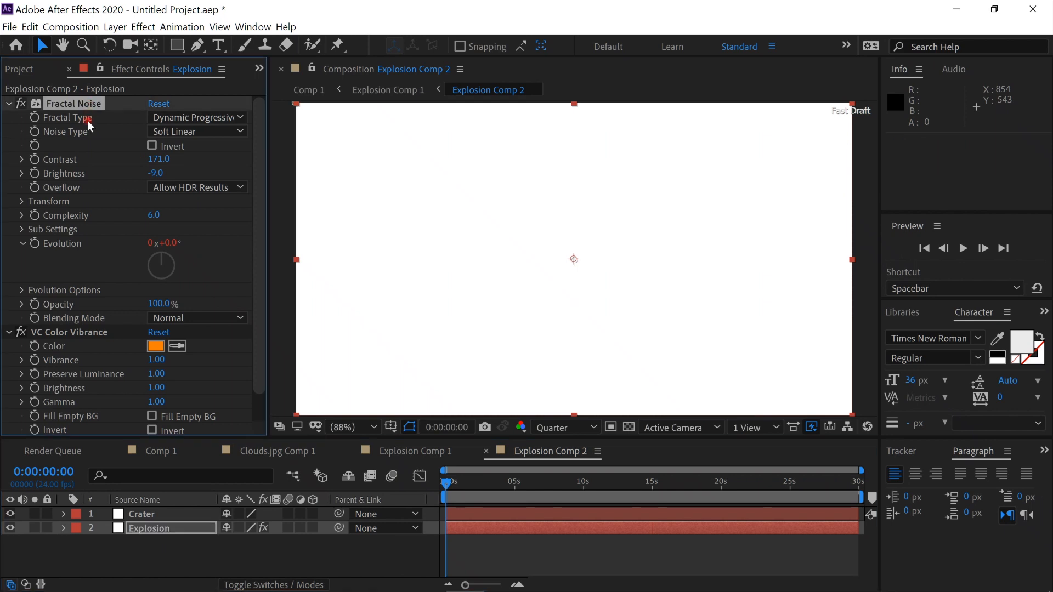
left_click(92, 331)
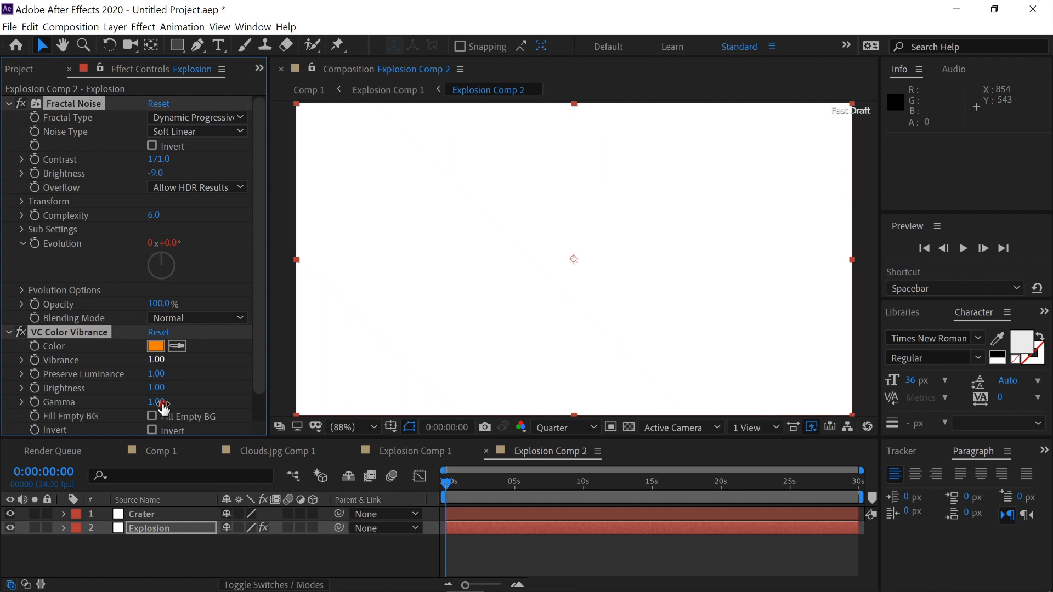
left_click(138, 513)
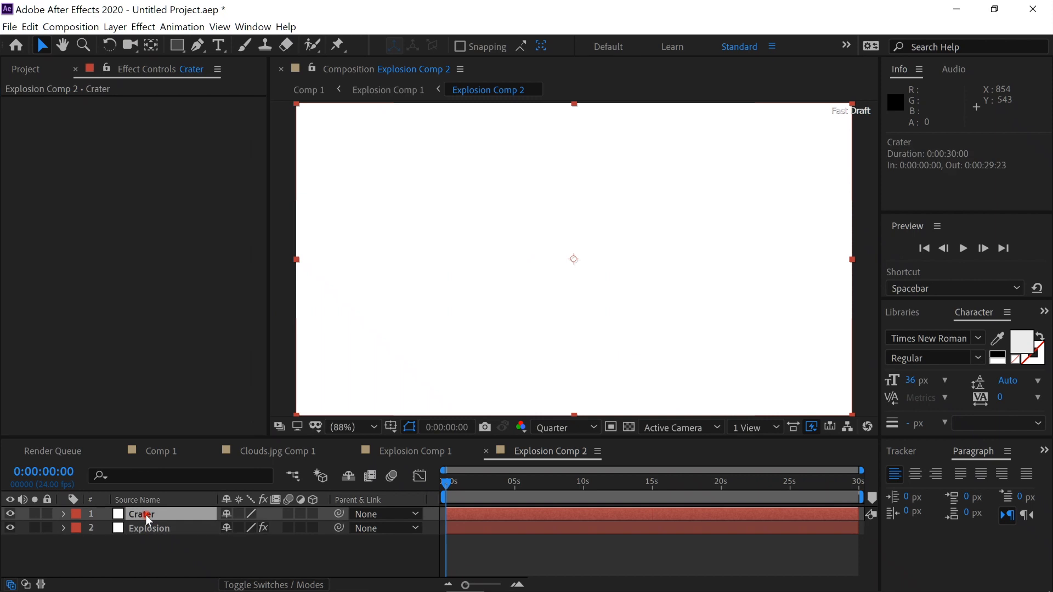
key("ctrl+v")
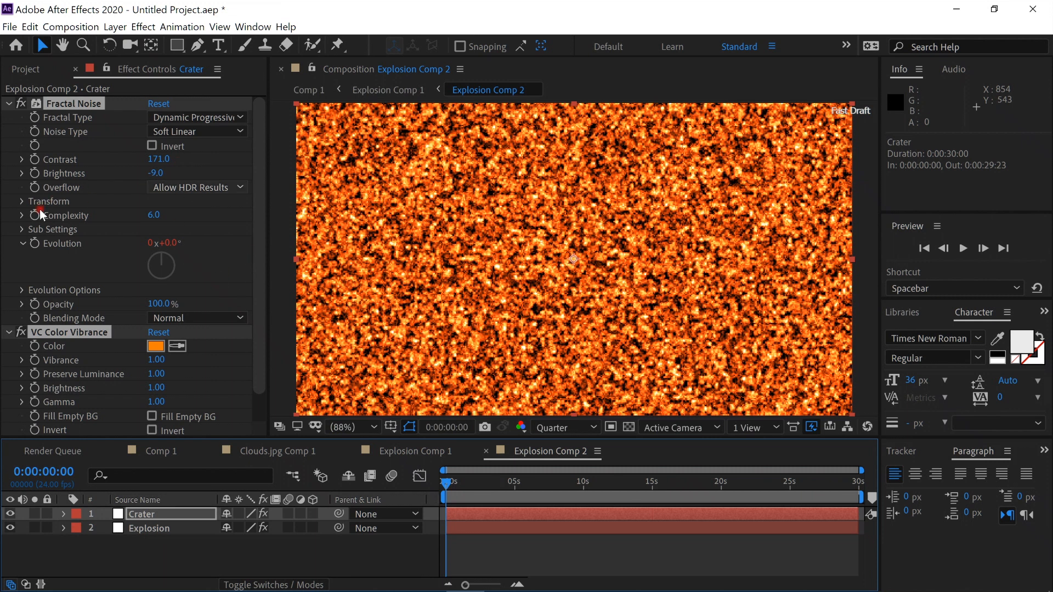
Set the Fractal Noise transform scale on the Crater layer to 30.
left_click(23, 201)
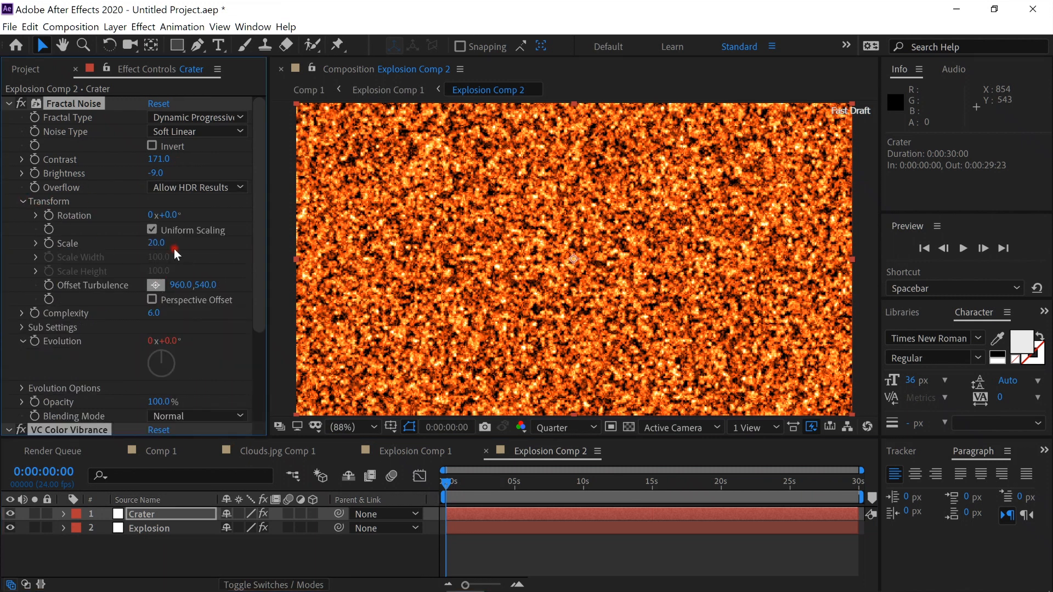
left_click(158, 243)
type("30")
key("Return")
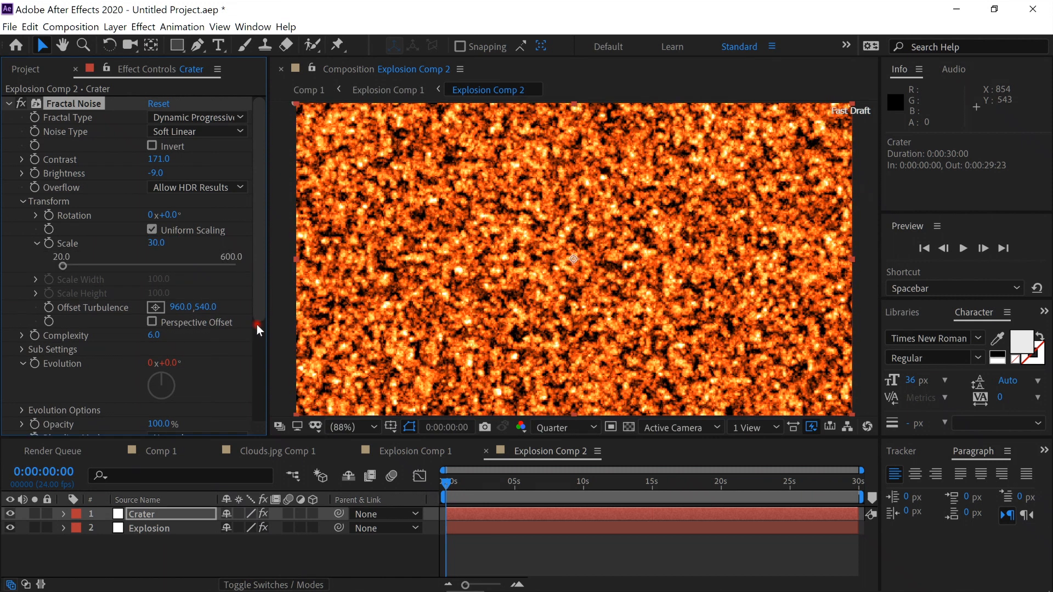
Change the VC Color Vibrance color on the Crater layer to yellow, FFD900.
left_click_drag(259, 312, 247, 403)
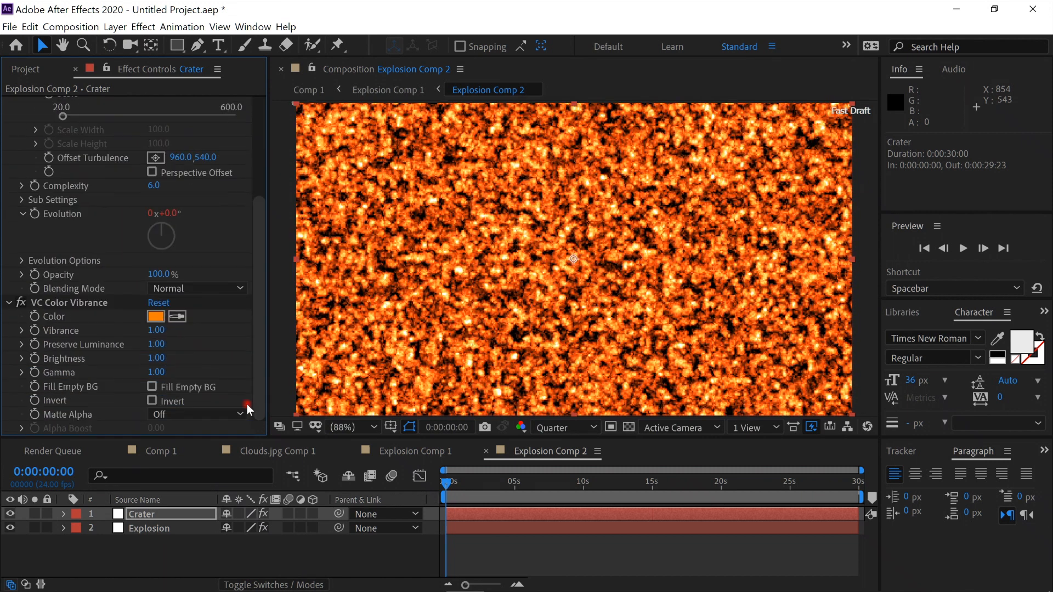
left_click(161, 317)
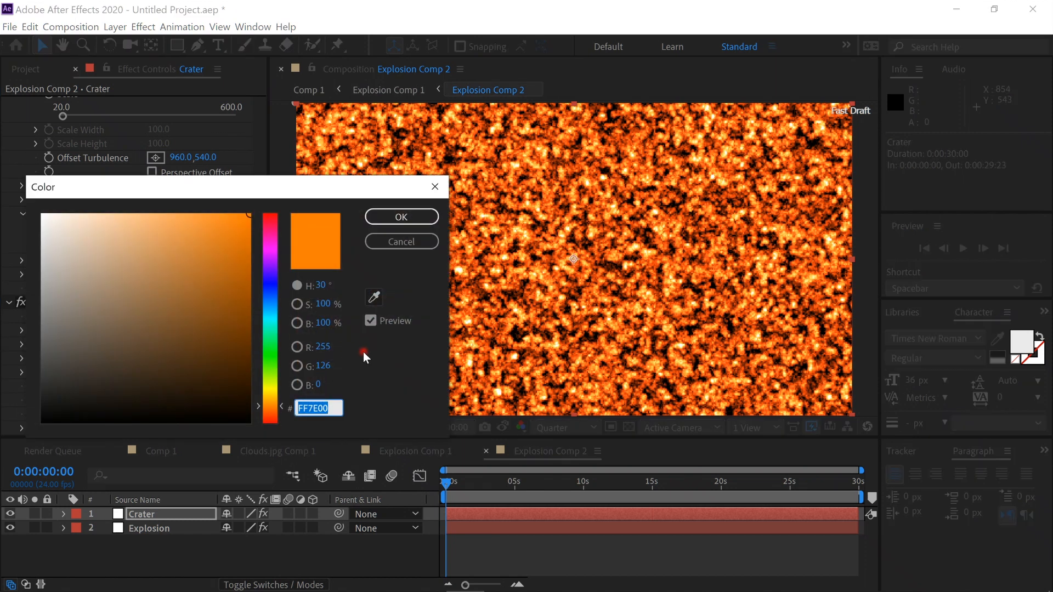
left_click_drag(281, 407, 275, 399)
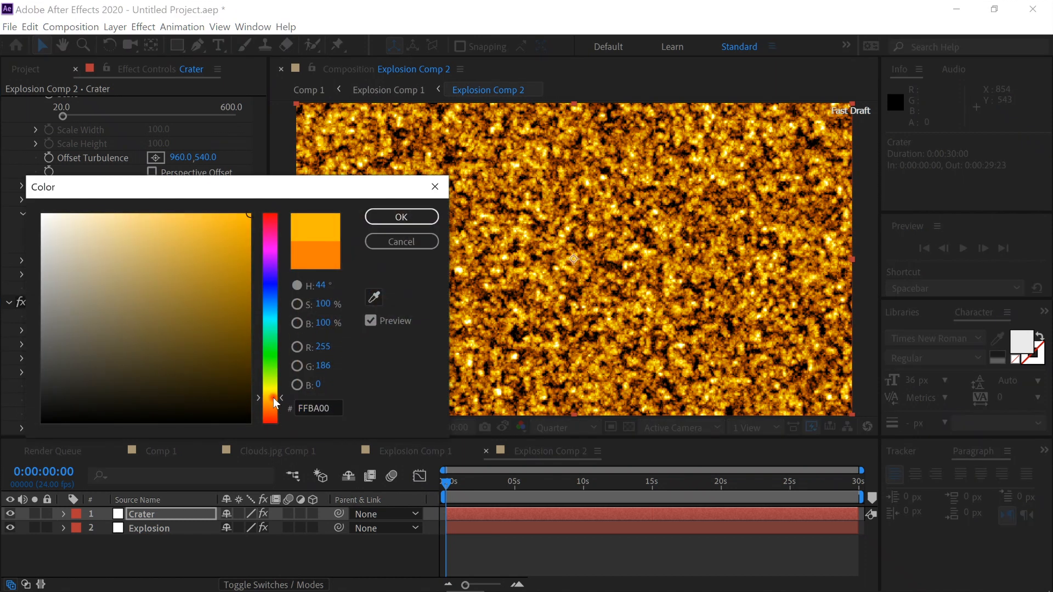
left_click_drag(276, 403, 275, 399)
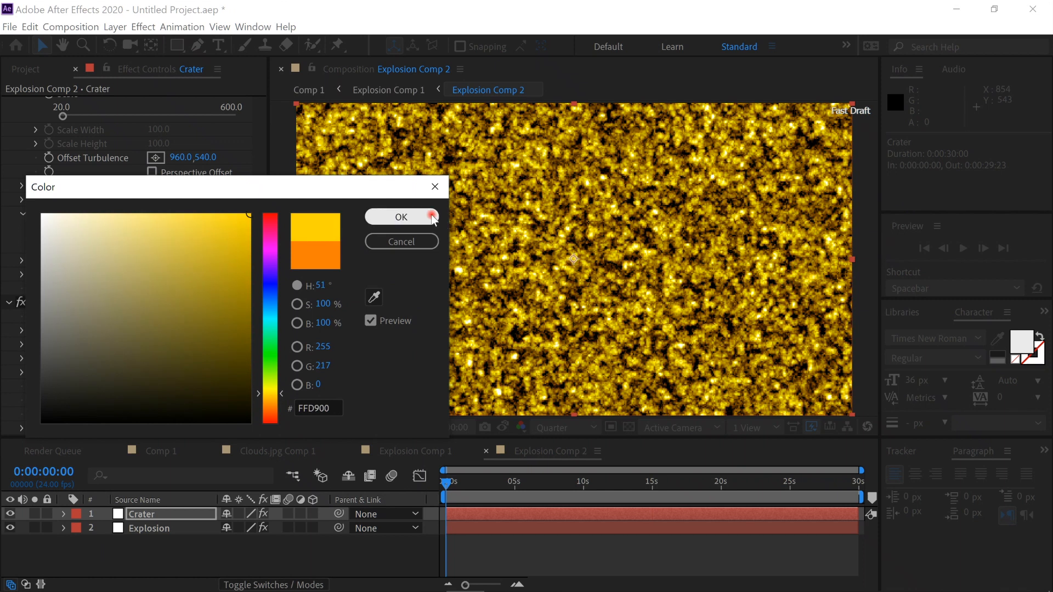
left_click(401, 216)
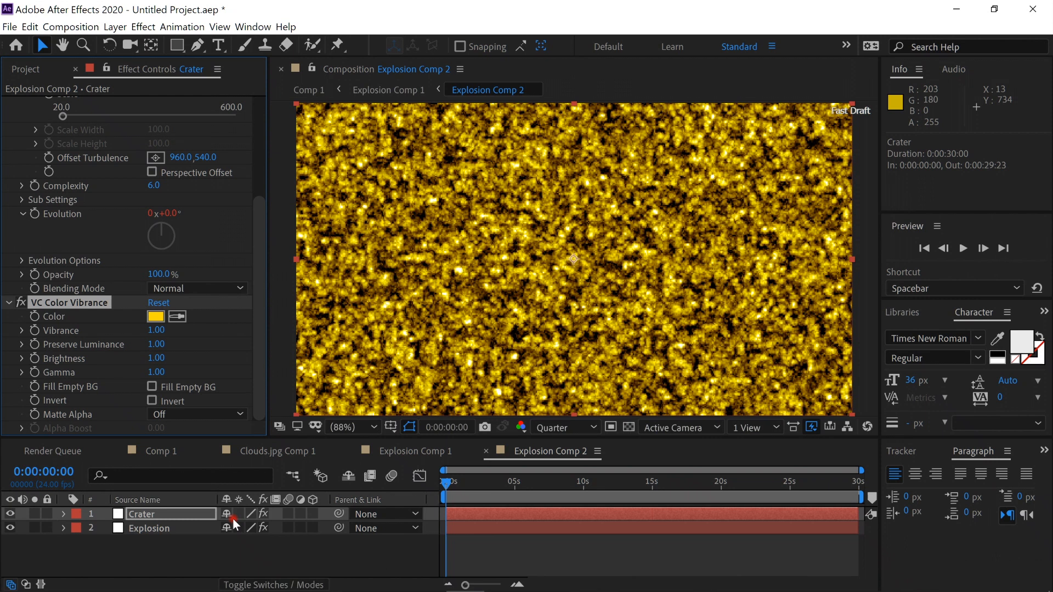
Move the Crater layer up to position 960, -467 so only a thin strip covers the upper edge of the frame.
key("p")
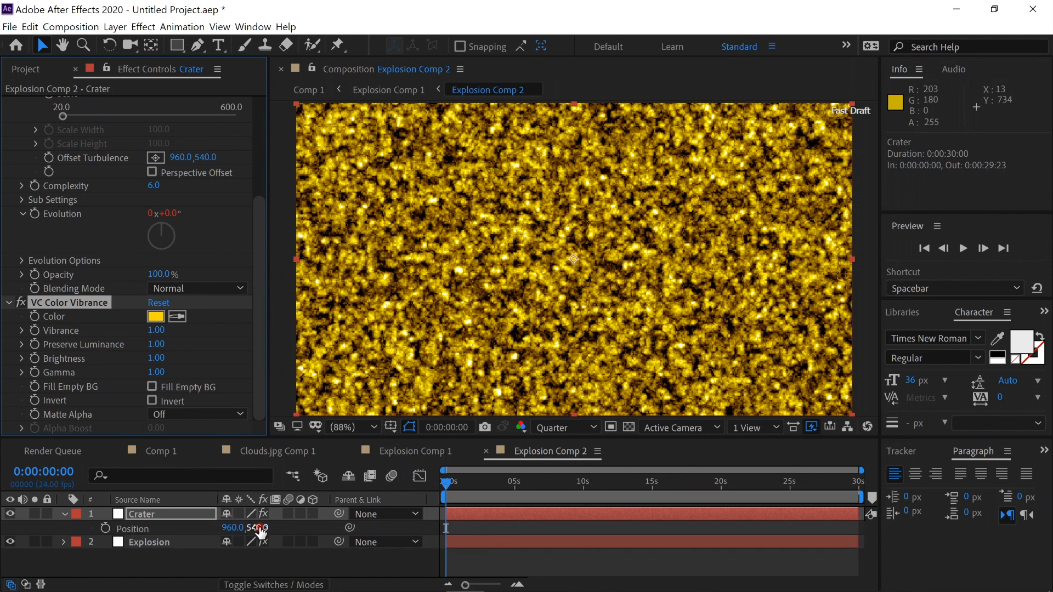
left_click_drag(260, 530, 2, 481)
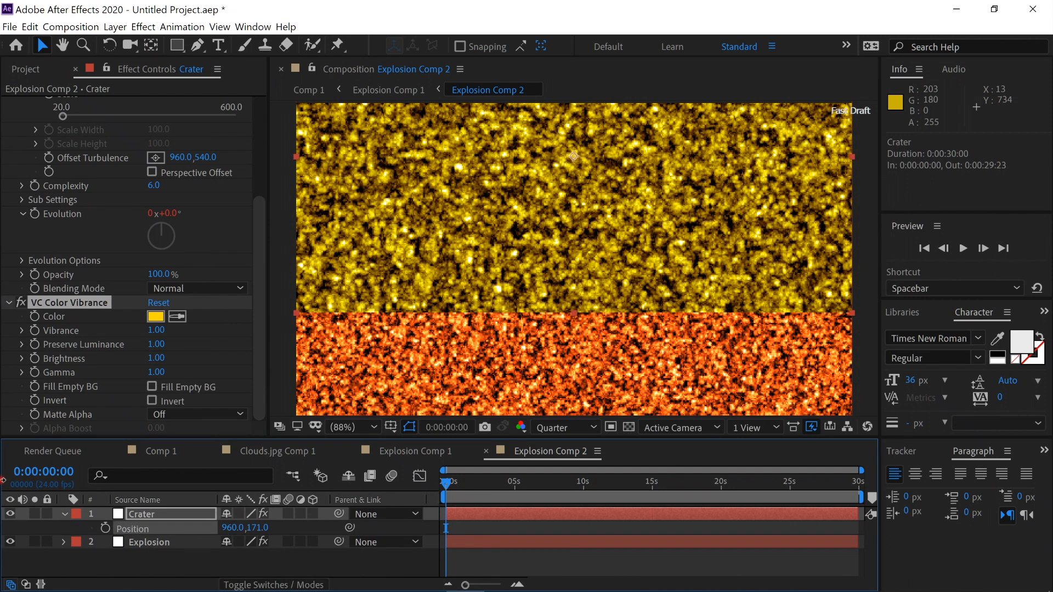
left_click_drag(263, 527, 5, 500)
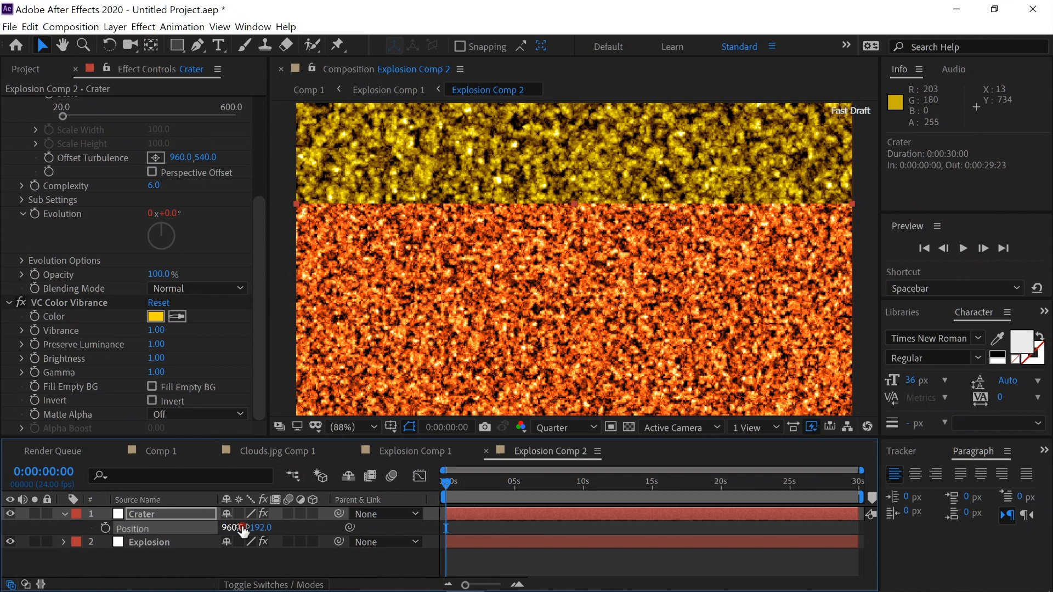
left_click_drag(247, 528, 57, 510)
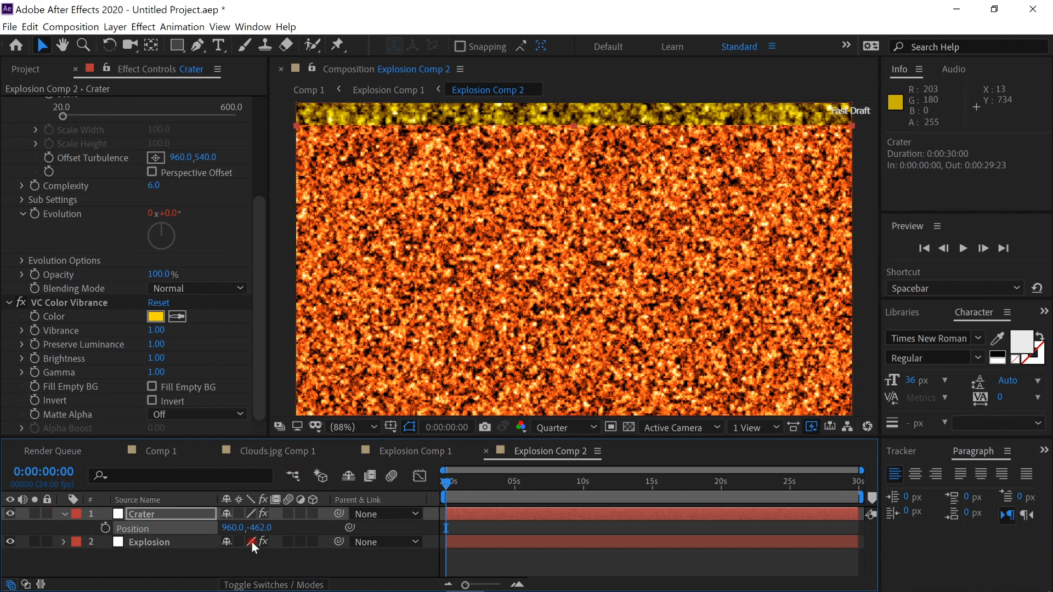
left_click_drag(266, 529, 265, 530)
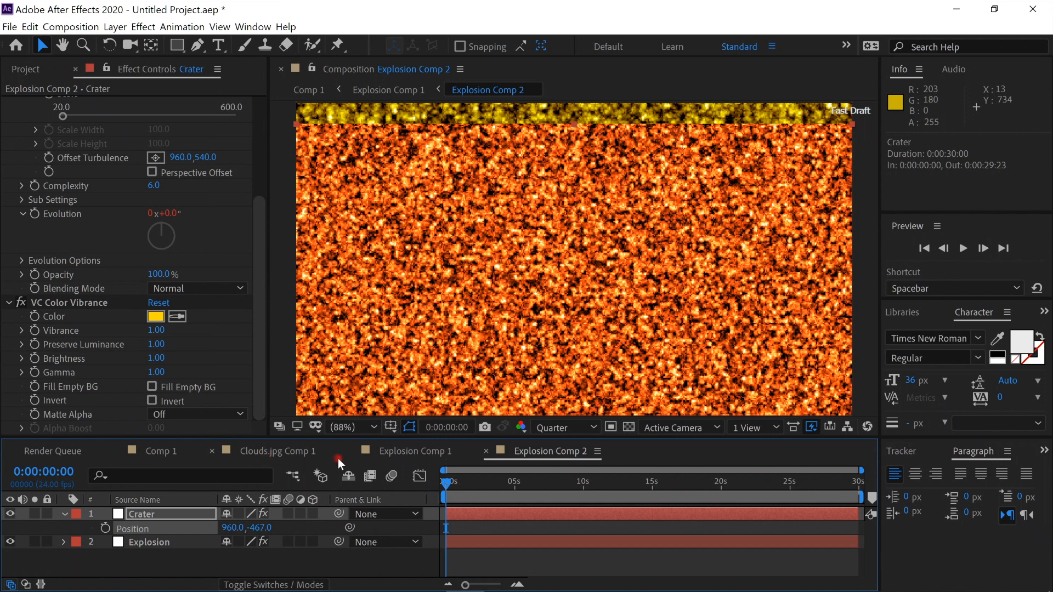
In Explosion Comp 1, draw a thin rectangular mask on the Explosion Comp 2 layer just above the frame, about 2206 x 102 px.
left_click(384, 456)
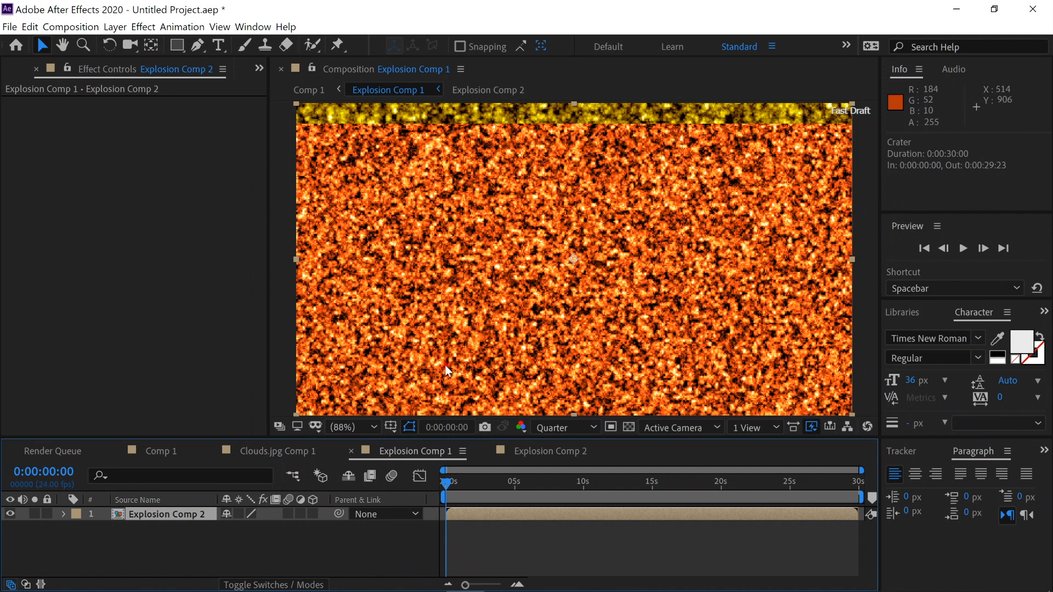
scroll(455, 357, "down", 1)
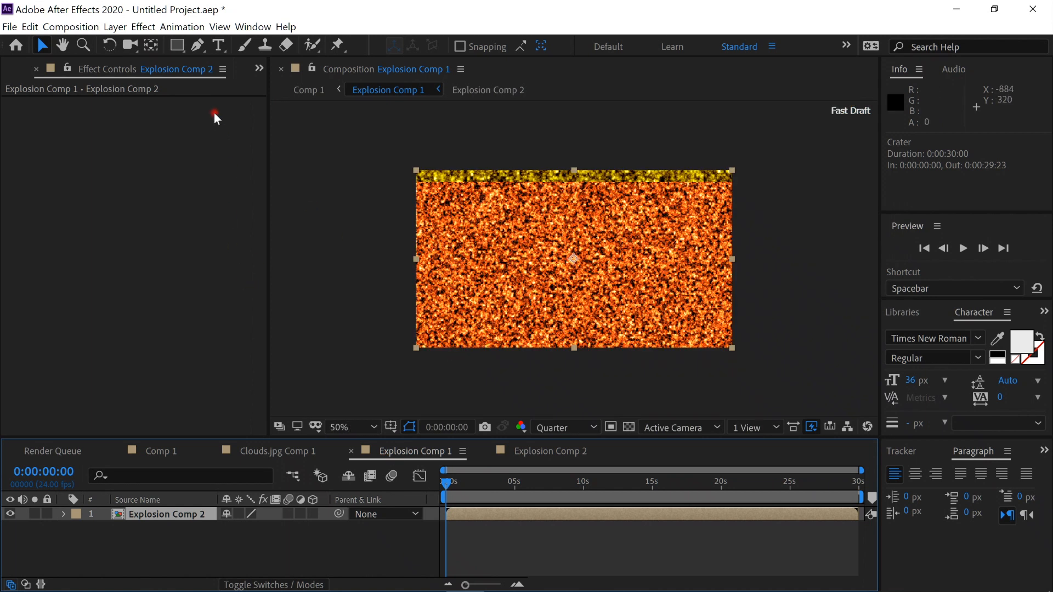
left_click(176, 46)
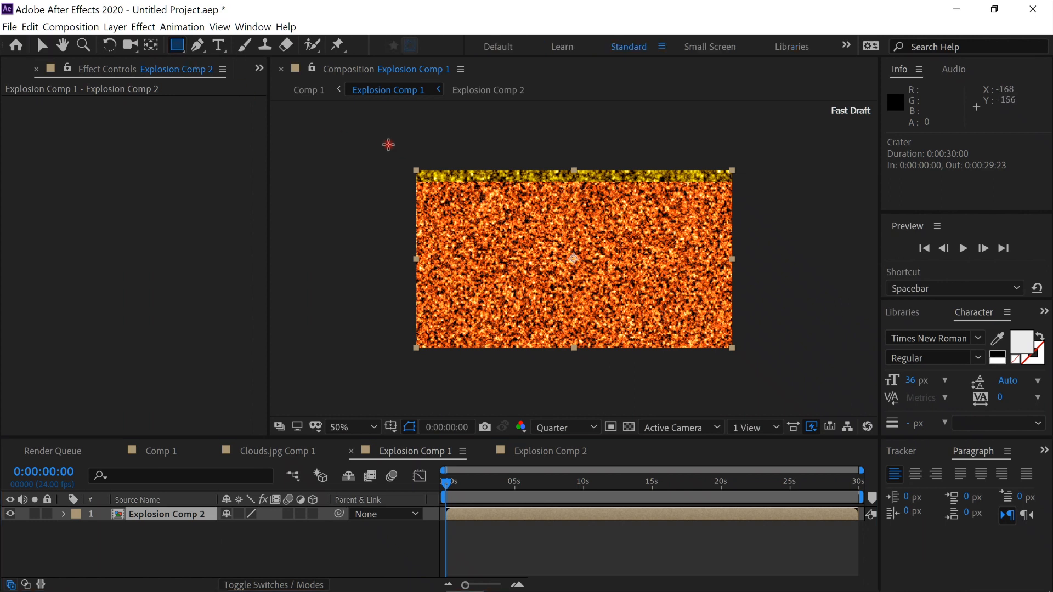
left_click_drag(389, 143, 752, 160)
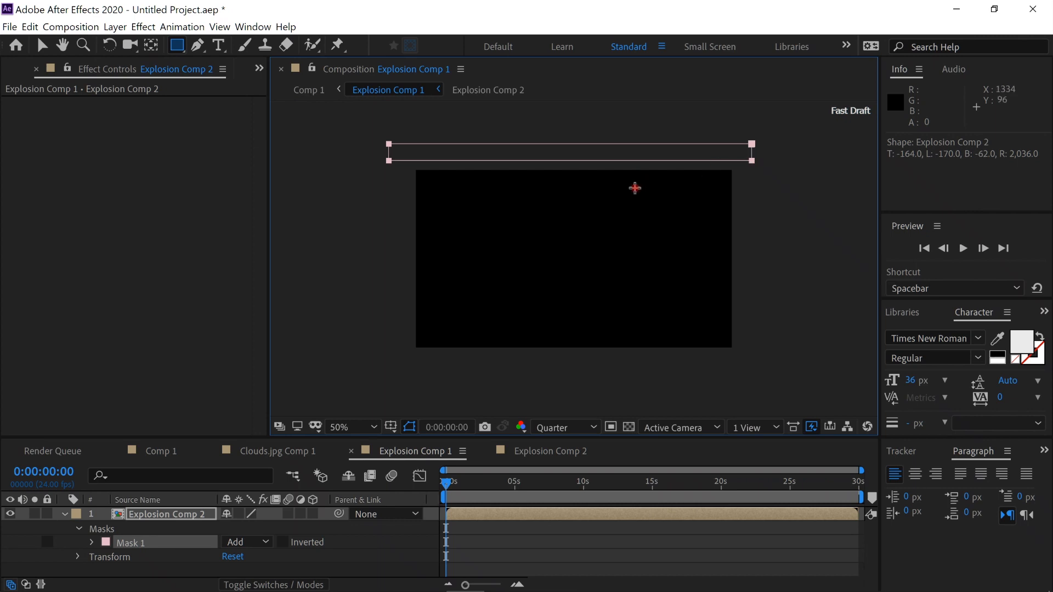
scroll(625, 204, "up", 3)
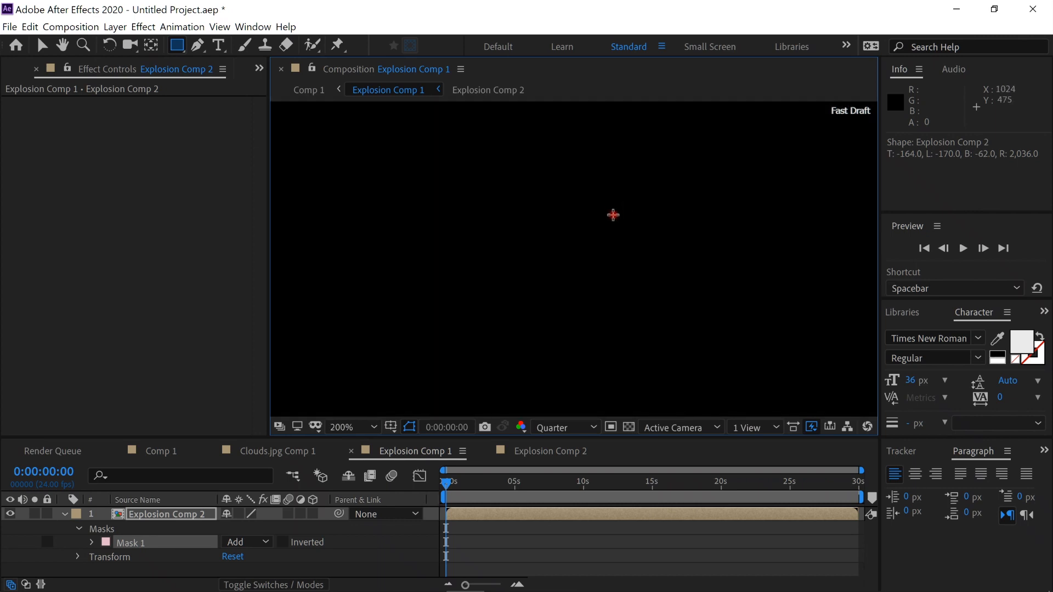
key("h")
left_click_drag(584, 159, 620, 305)
key("q")
scroll(609, 287, "down", 3)
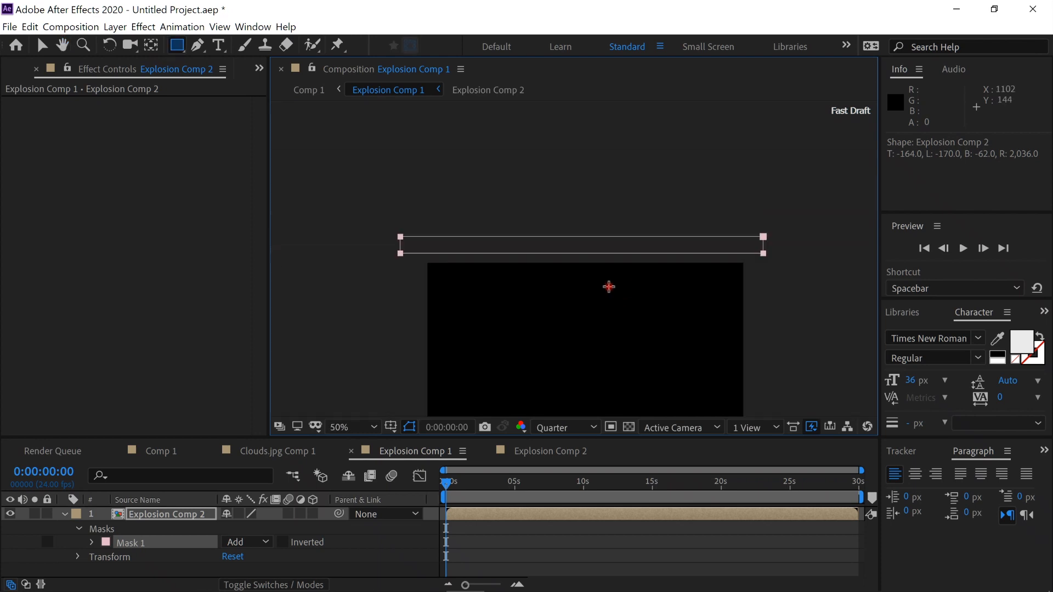
key("h")
left_click_drag(590, 315, 576, 233)
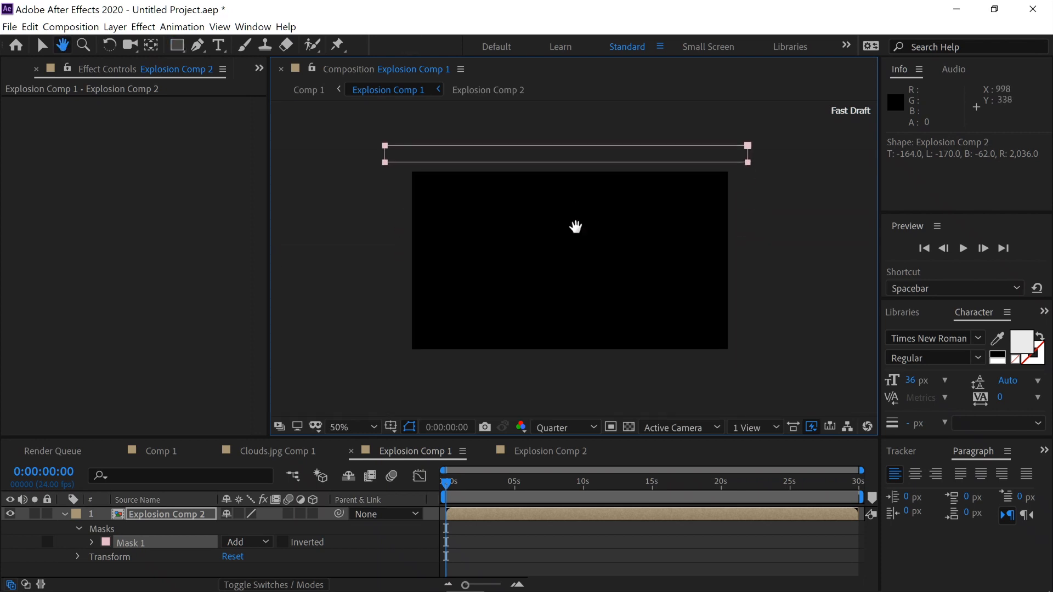
key("q")
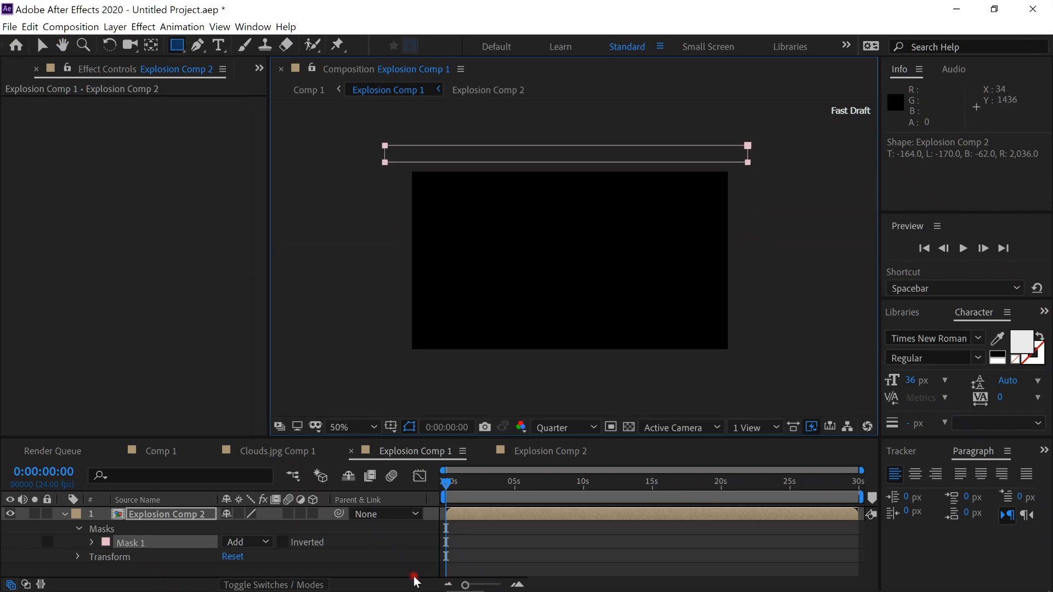
Set a Mask Path keyframe for Mask 1 on the Explosion Comp 2 layer at 0:00:00:00.
left_click(436, 483)
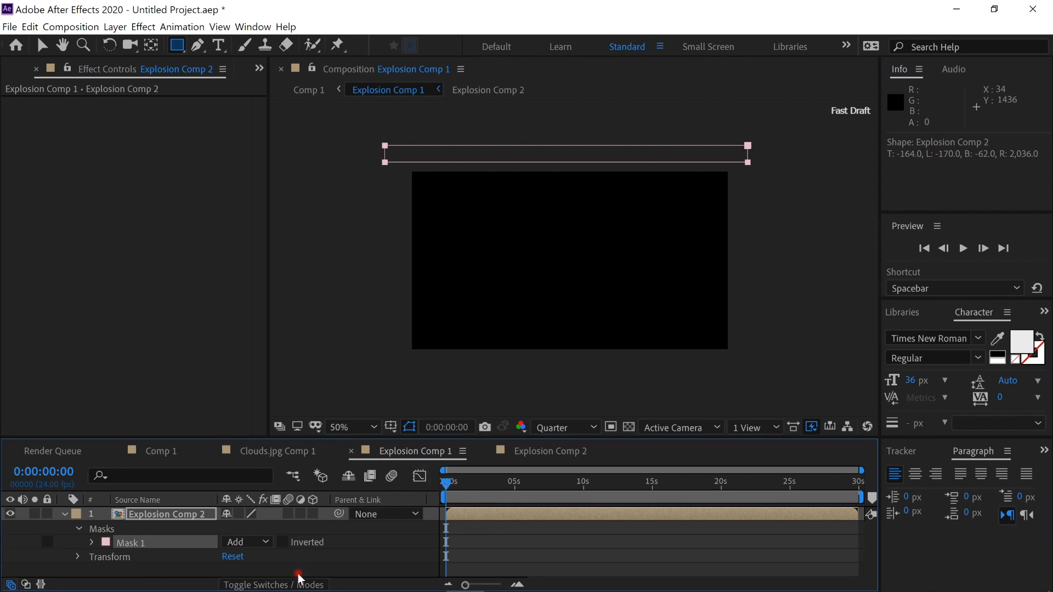
key("m")
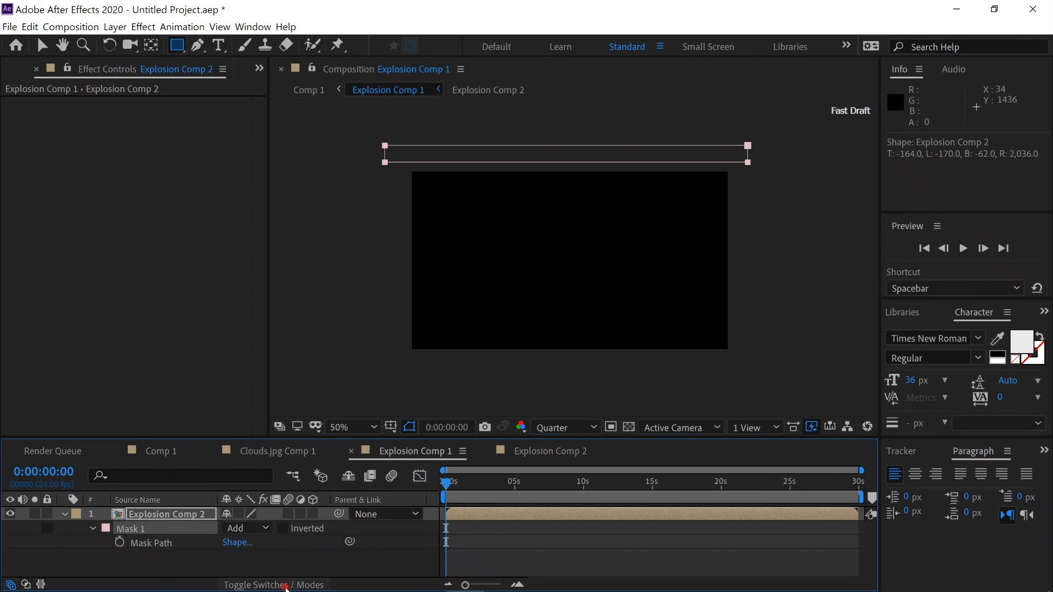
left_click(119, 543)
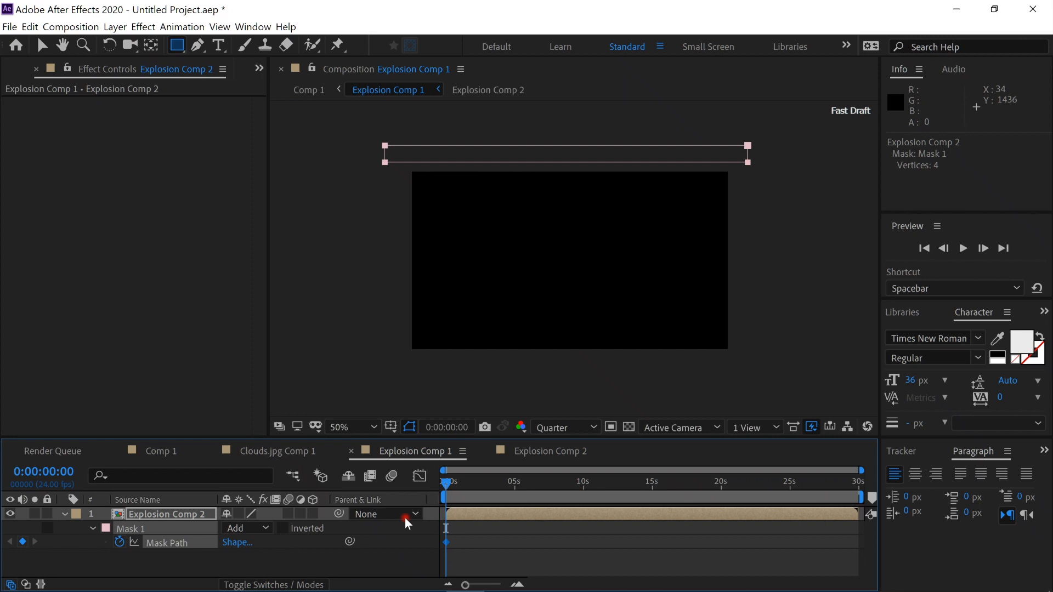
At 0:00:29:23, move the two lower points of Mask 1 down just below the frame so the mask covers the whole composition.
left_click_drag(578, 484, 964, 514)
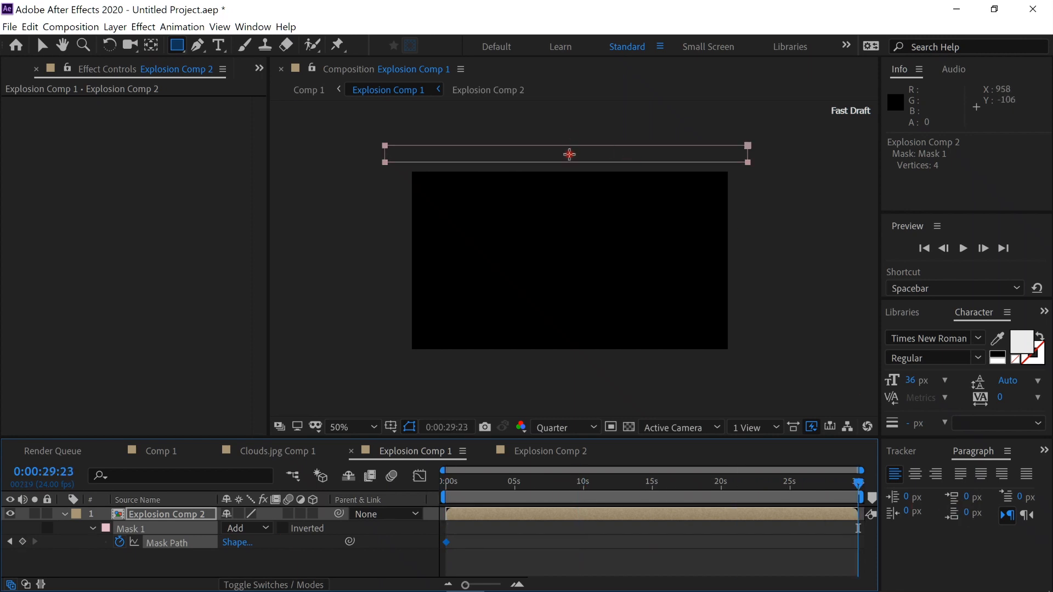
key("v")
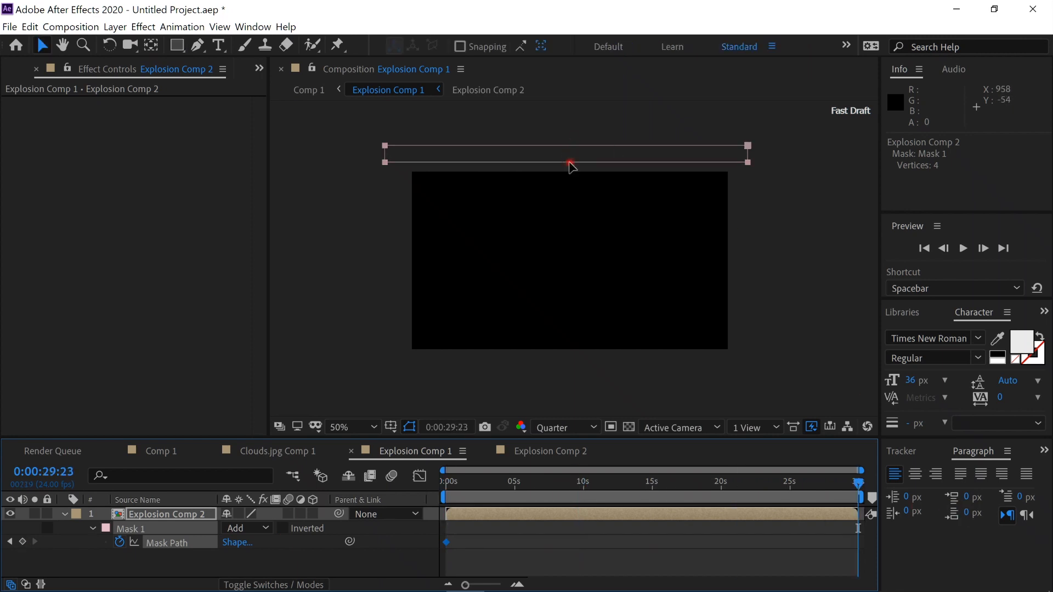
left_click(568, 159)
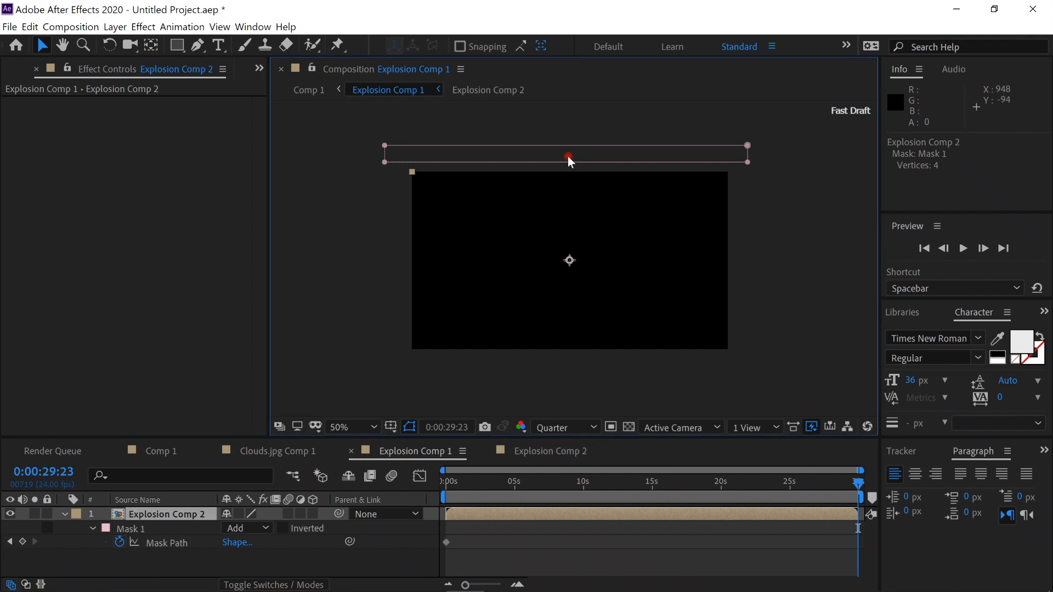
left_click(748, 163)
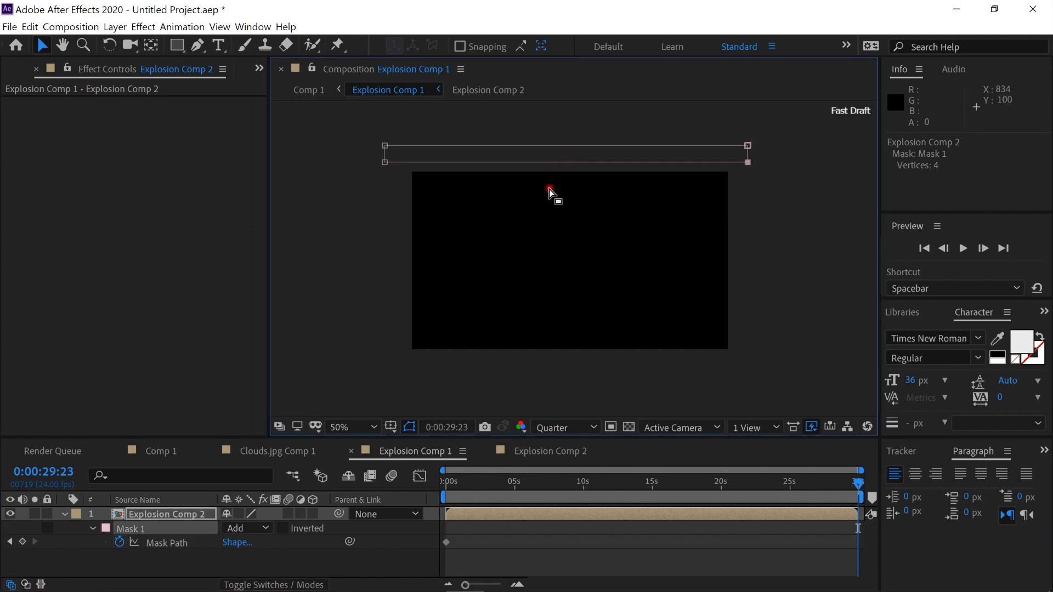
left_click(385, 162)
left_click_drag(386, 166, 387, 361)
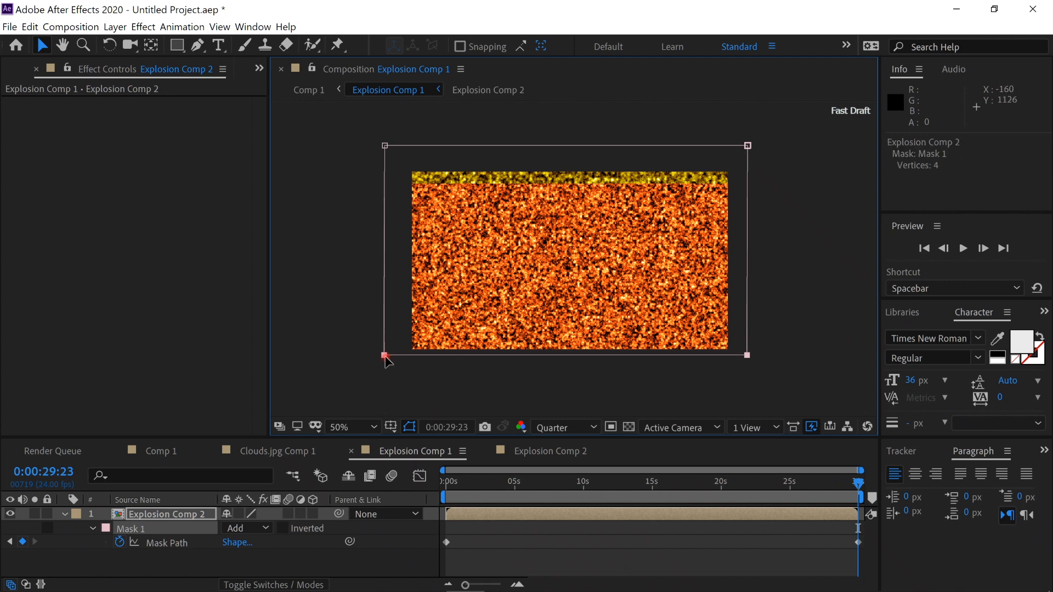
Preview the mask reveal animation of Explosion Comp 1 from the beginning.
key("Home")
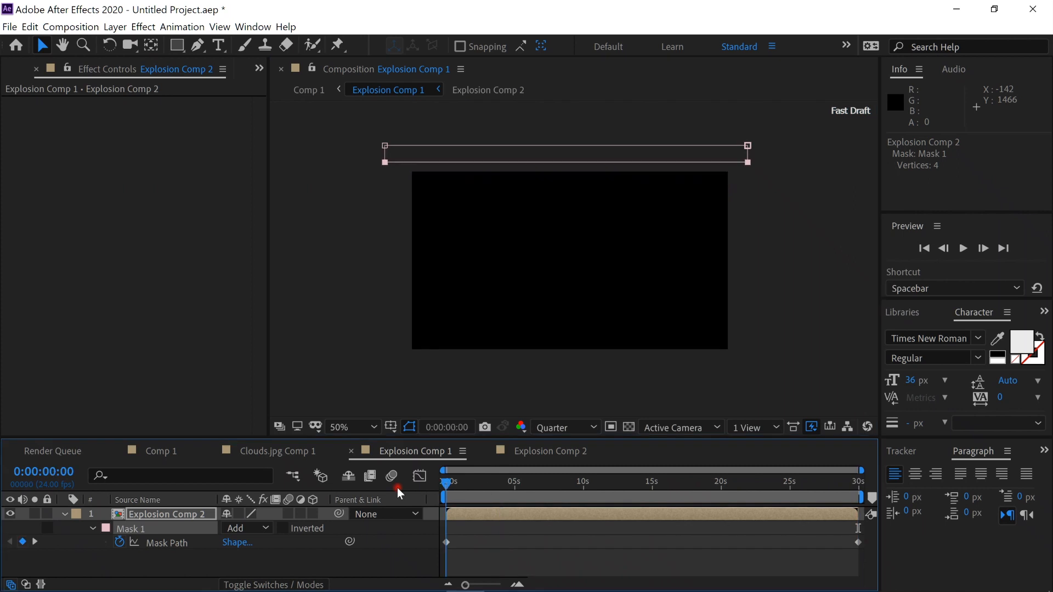
key("space")
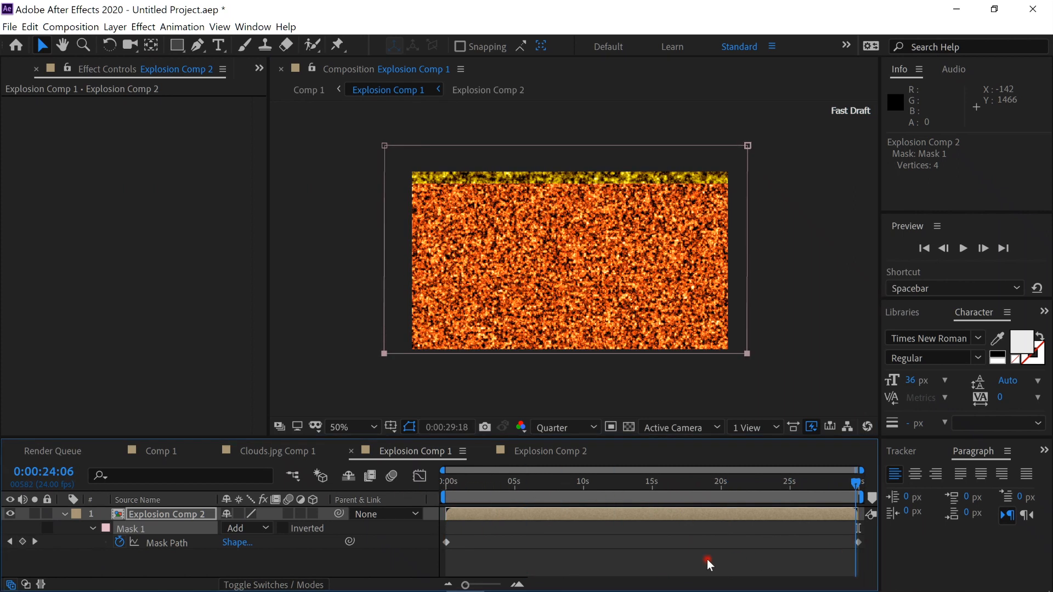
key("space")
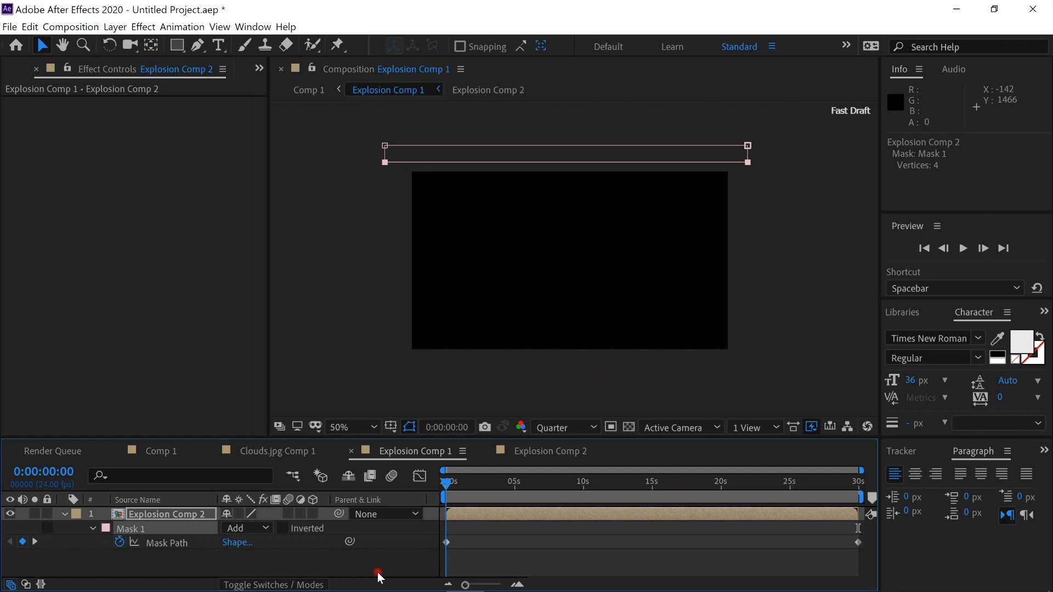
Create a white 1920 x 1080 px solid named Rim above the Explosion Comp 2 layer.
left_click(193, 517)
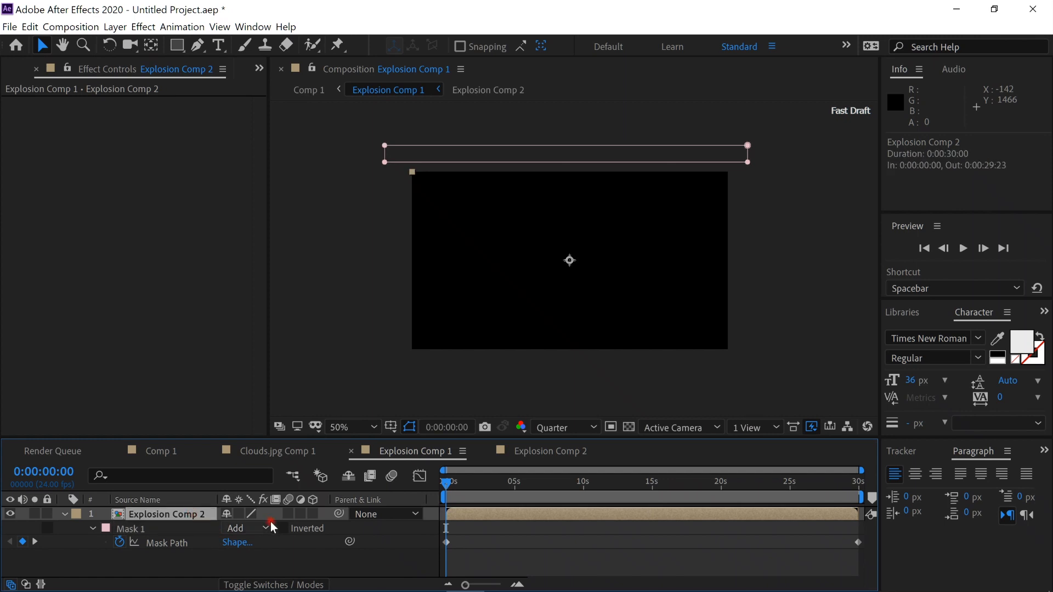
key("ctrl+y")
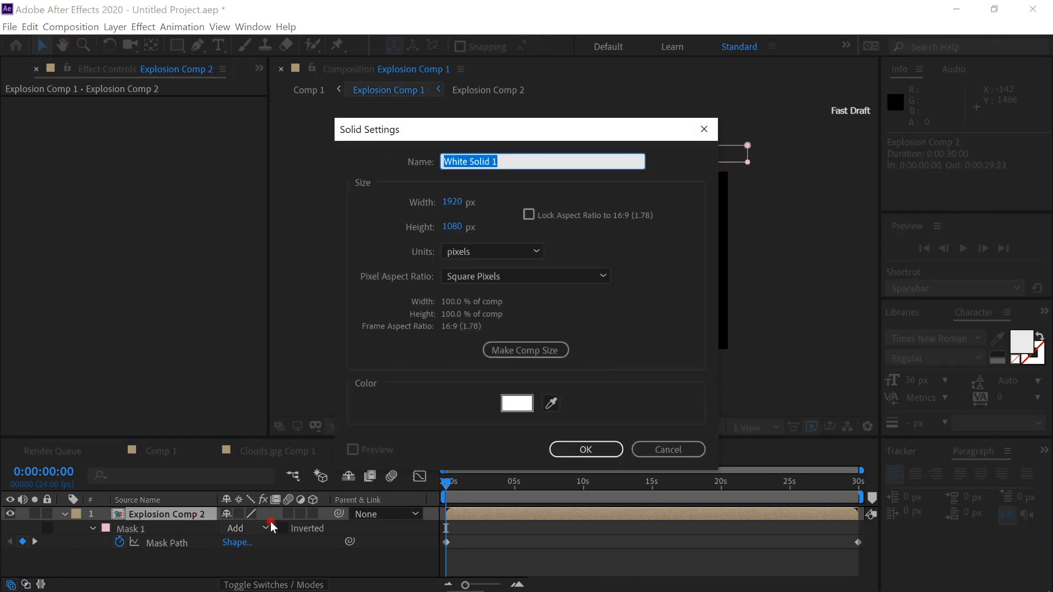
type("Rim")
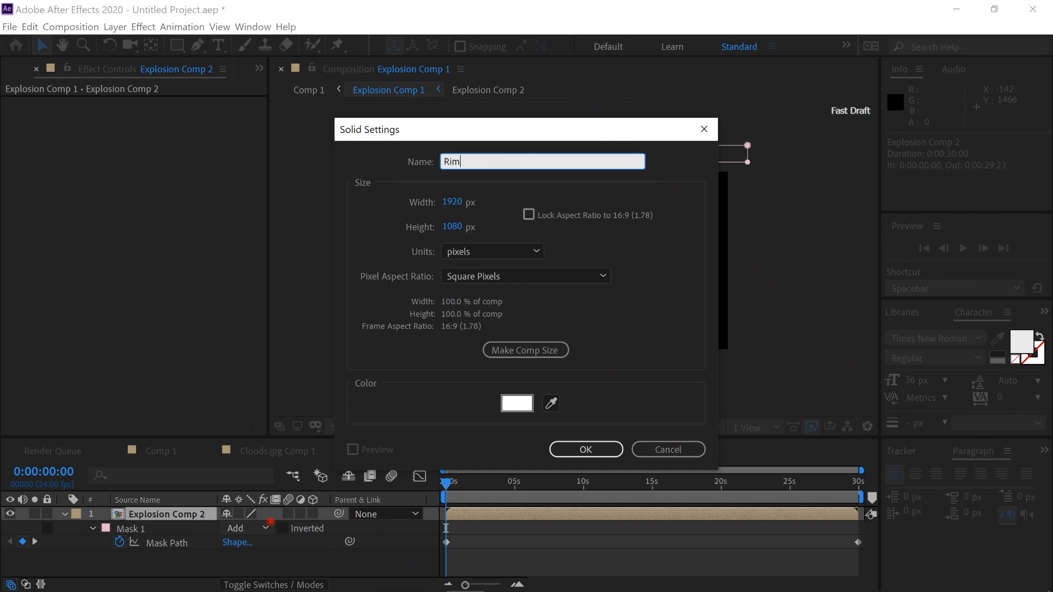
key("Return")
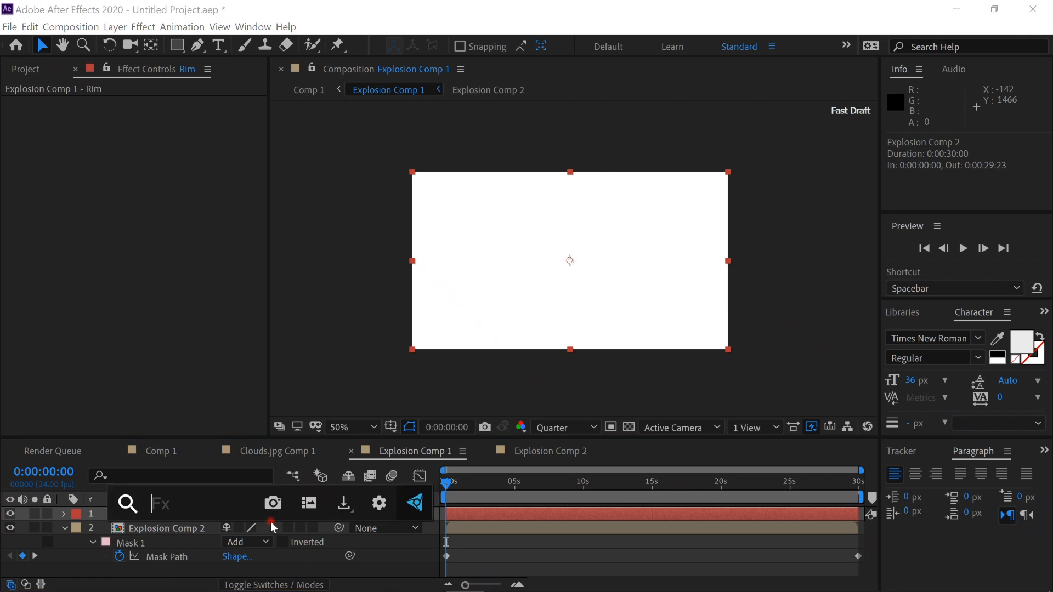
Paste the Fractal Noise and VC Color Vibrance effects onto the Rim layer and set the noise transform scale to 10.
left_click(30, 143)
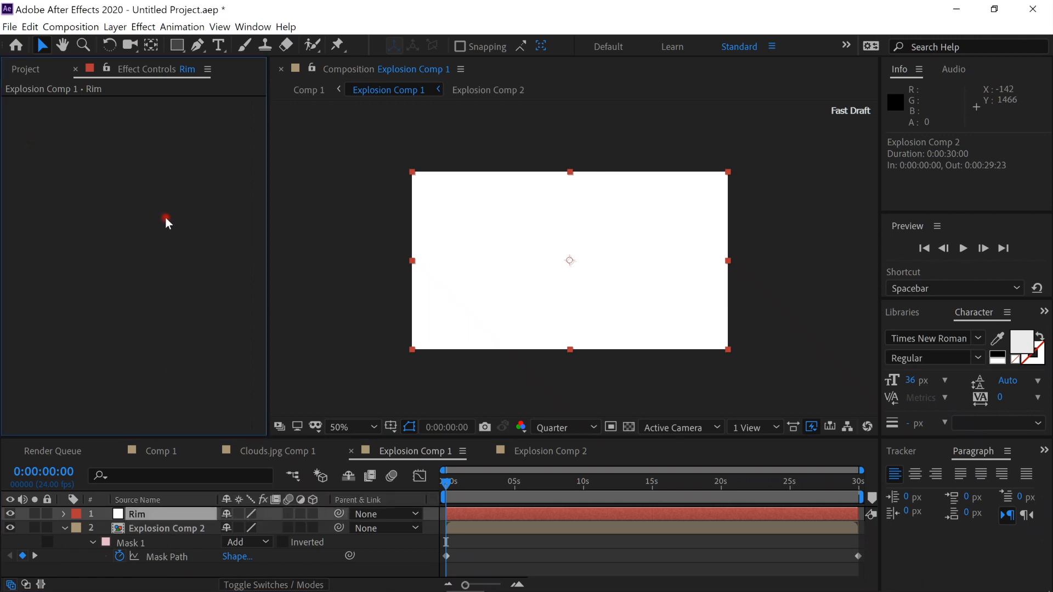
key("ctrl+v")
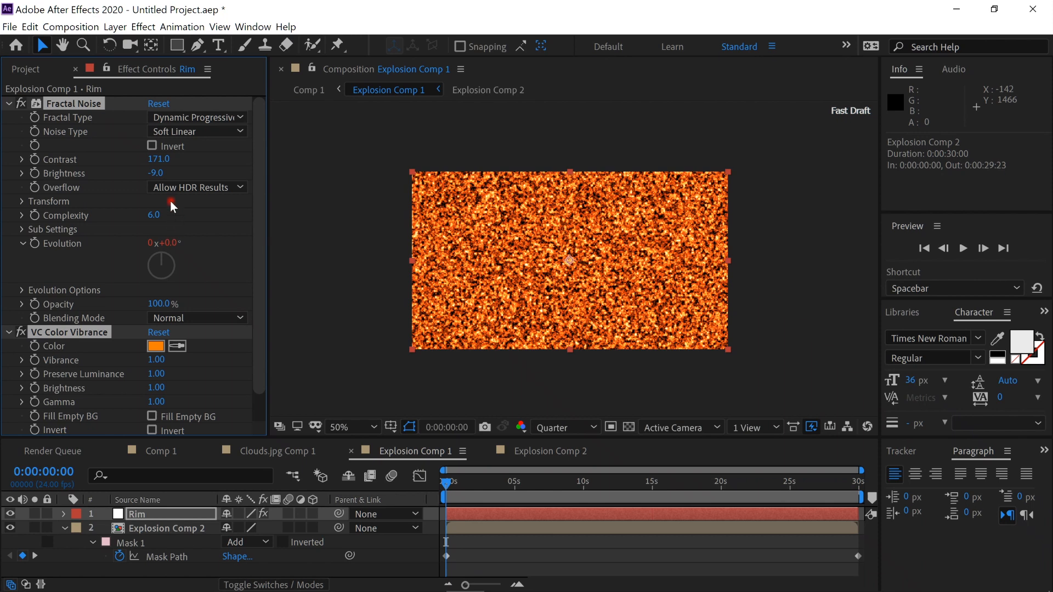
left_click(22, 201)
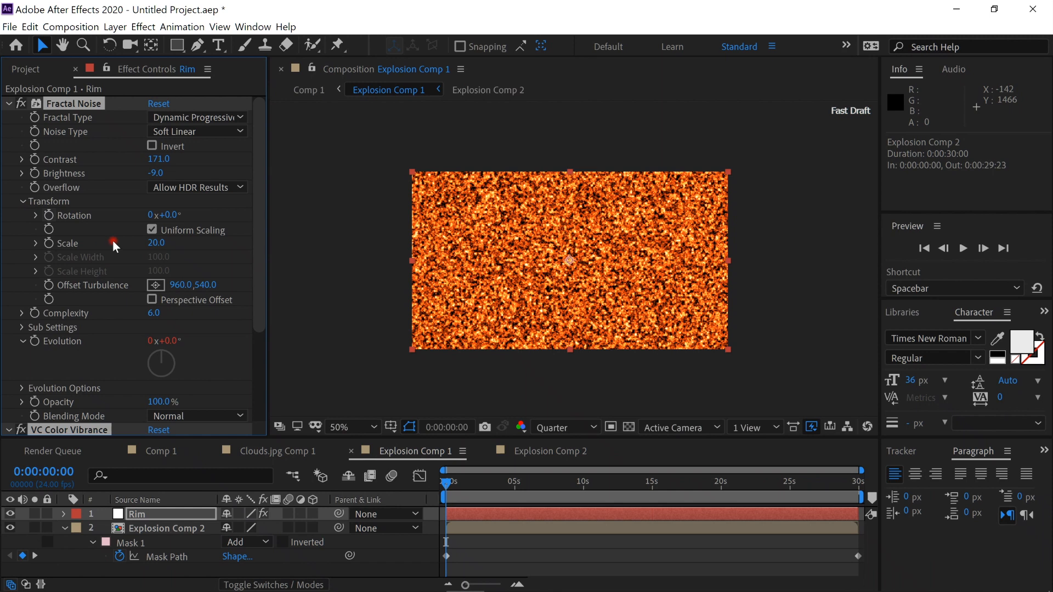
left_click(155, 244)
type("10")
key("Return")
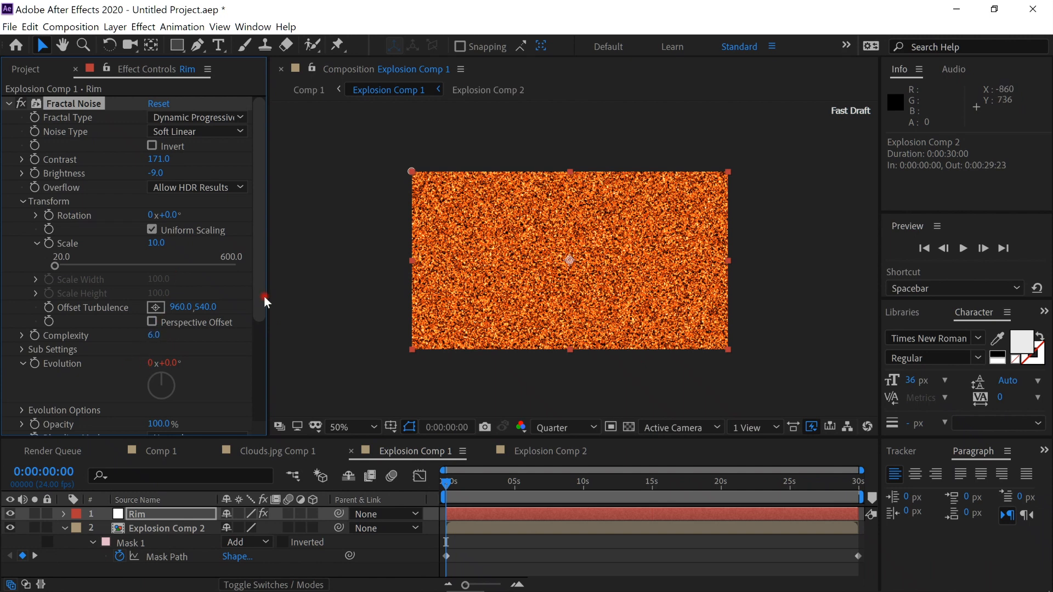
Change the VC Color Vibrance color on the Rim layer to yellow-orange, FFBA00.
left_click_drag(255, 299, 259, 410)
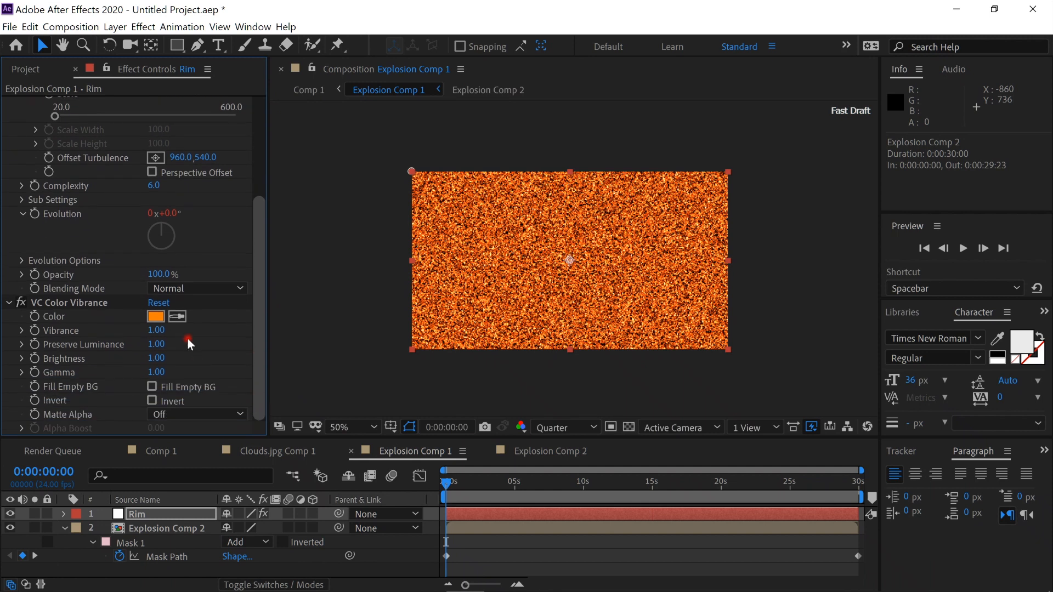
left_click(155, 317)
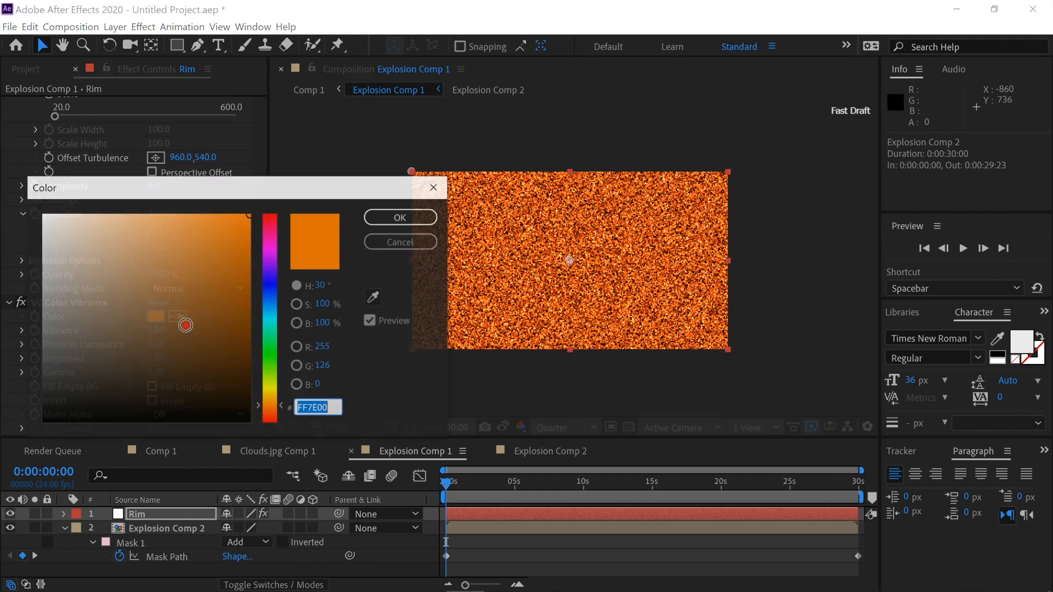
left_click_drag(279, 404, 280, 397)
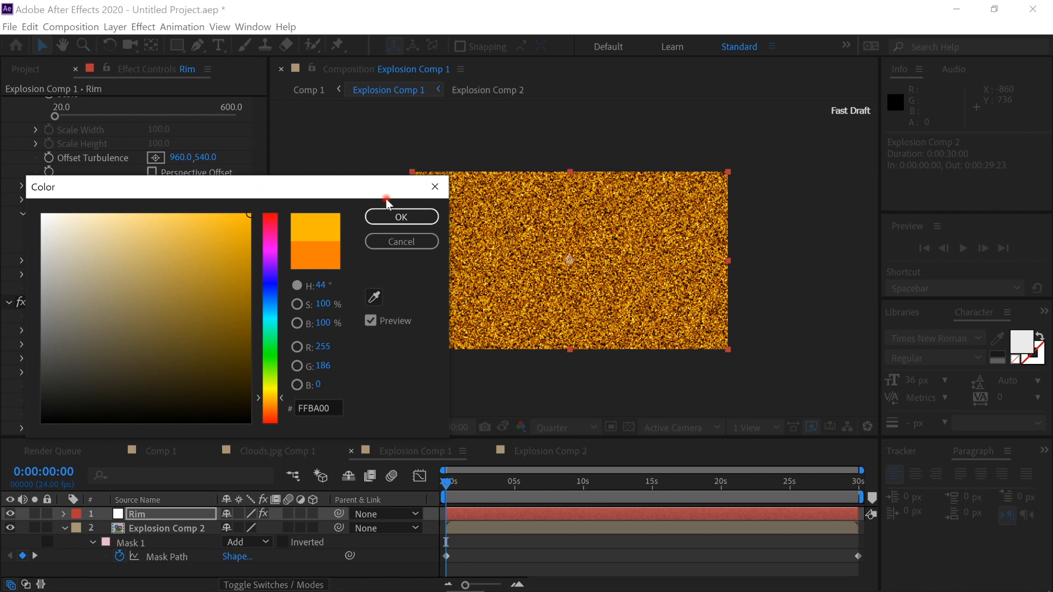
left_click(395, 216)
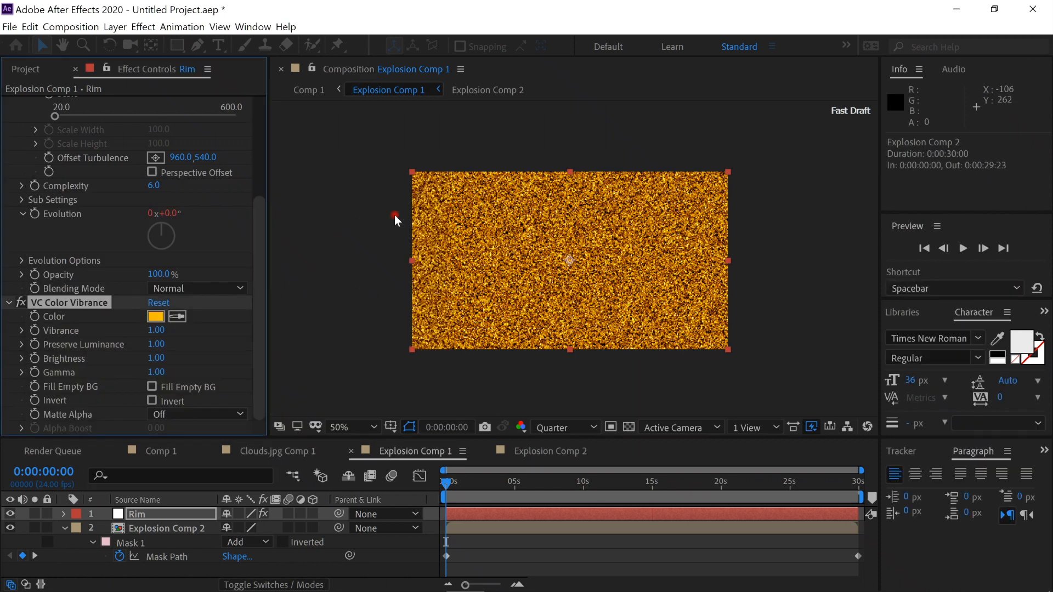
Copy Mask 1 from the Explosion Comp 2 layer and paste it onto the Rim layer.
left_click(154, 531)
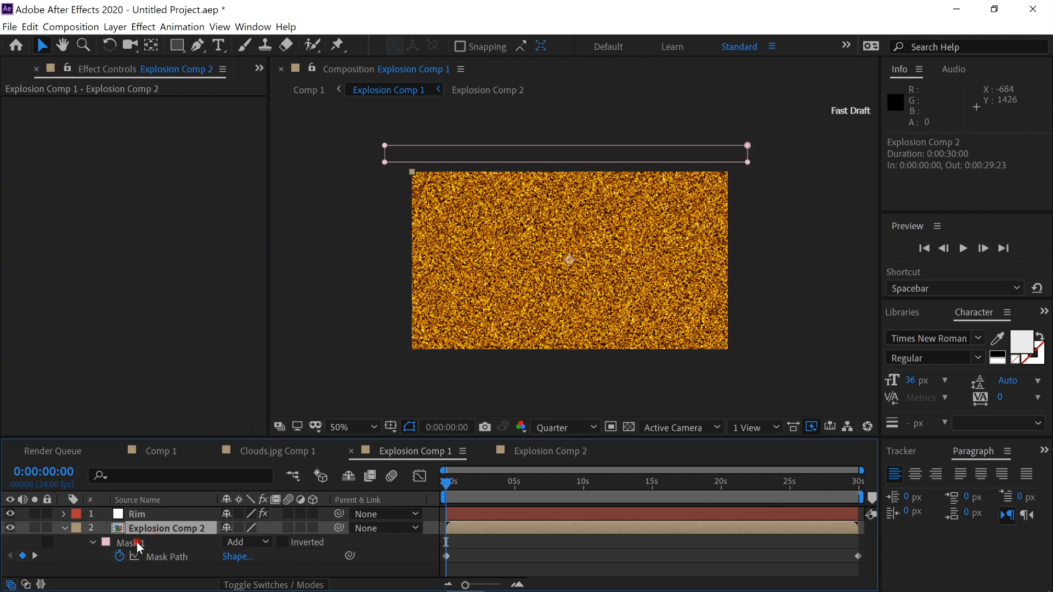
left_click(137, 541)
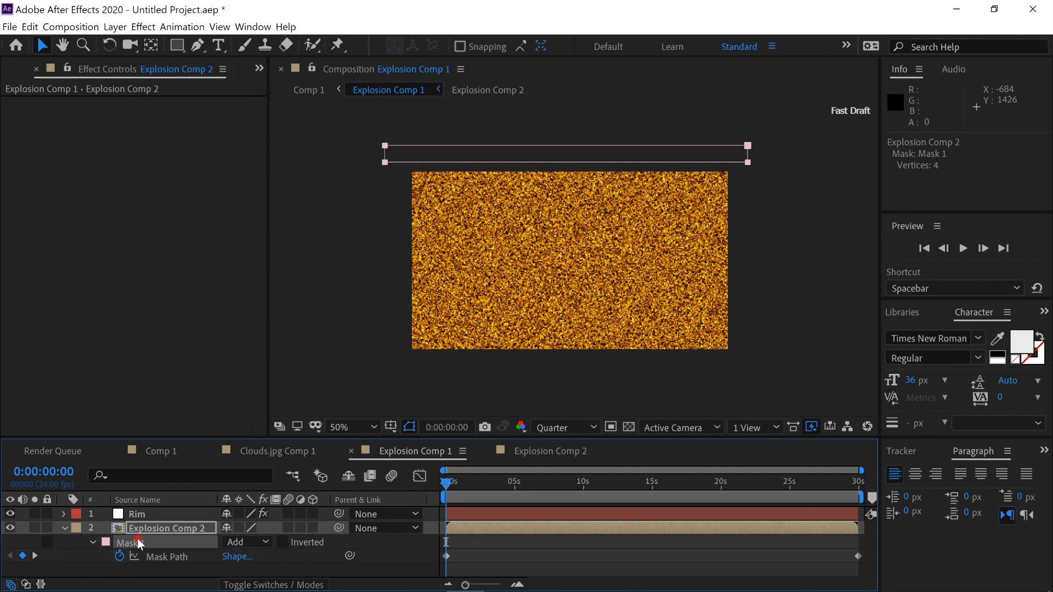
left_click(143, 515)
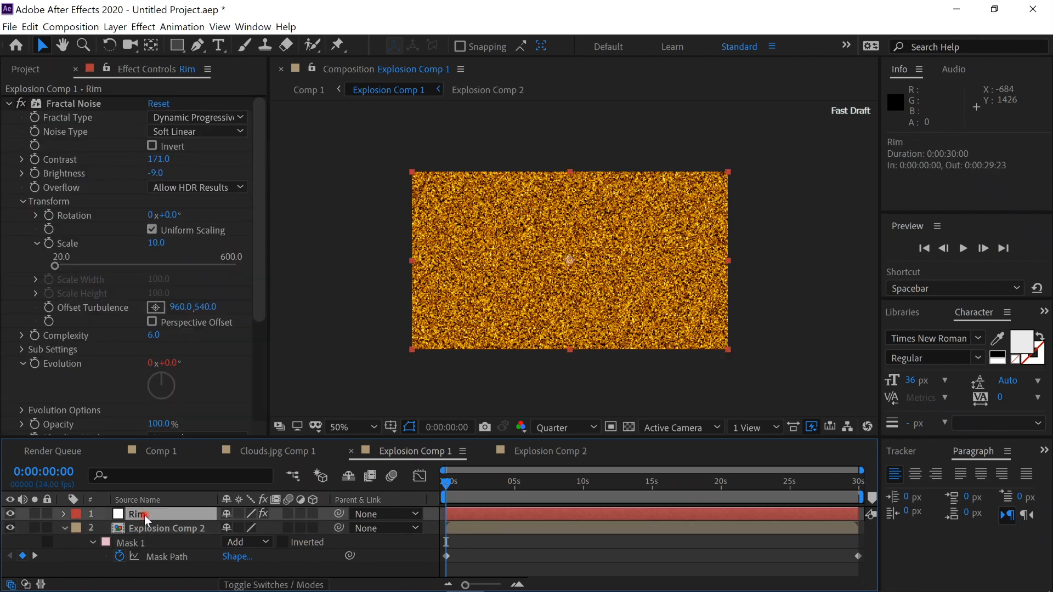
key("ctrl+v")
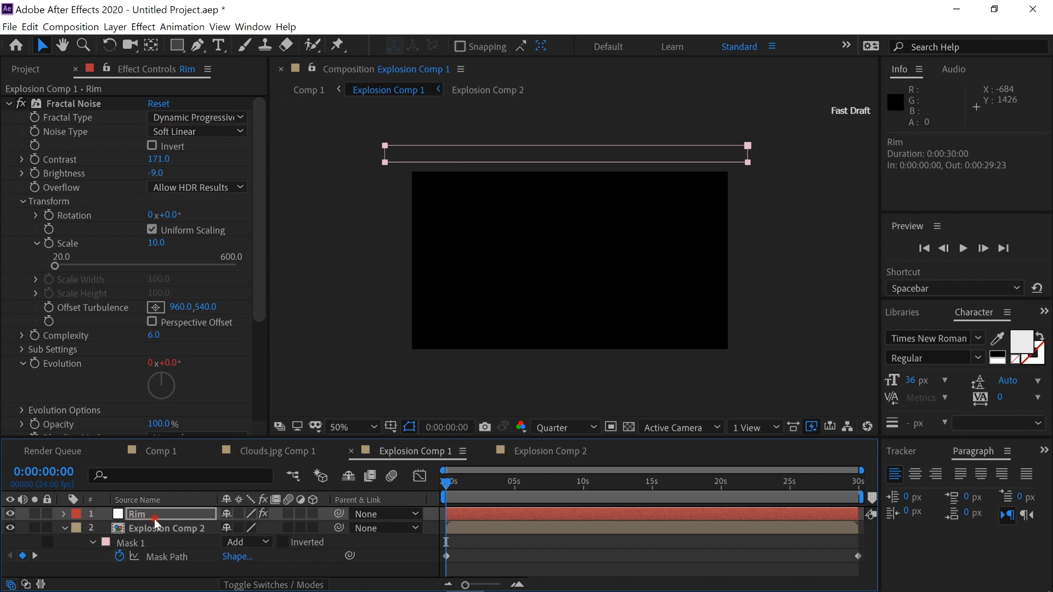
Reshape the Rim layer's mask at 0:00:00:00 into a thin strip above the frame by moving its upper edge just below its lower edge.
left_click(486, 160)
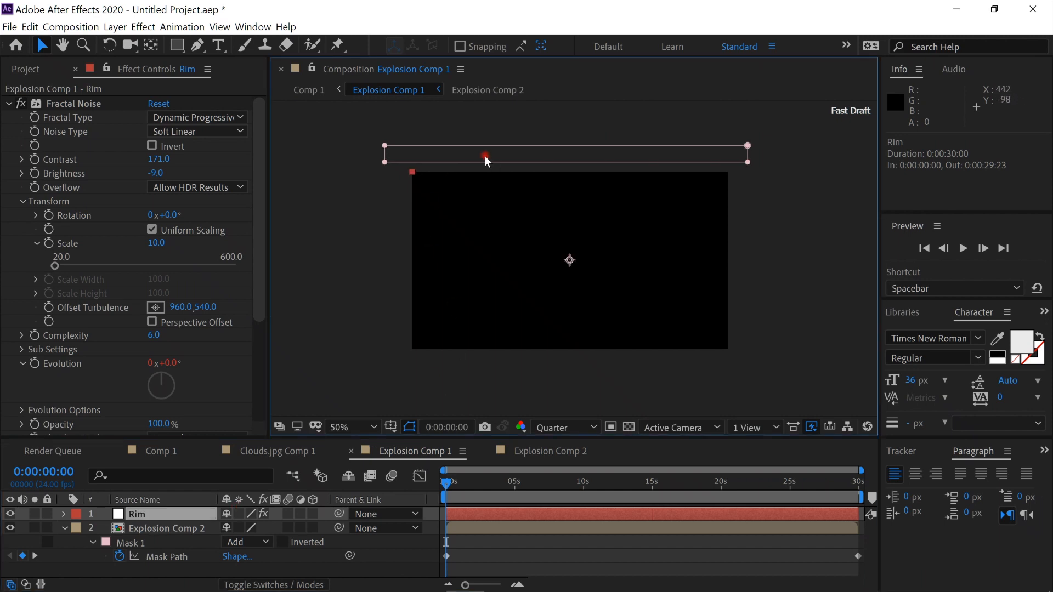
left_click(385, 147)
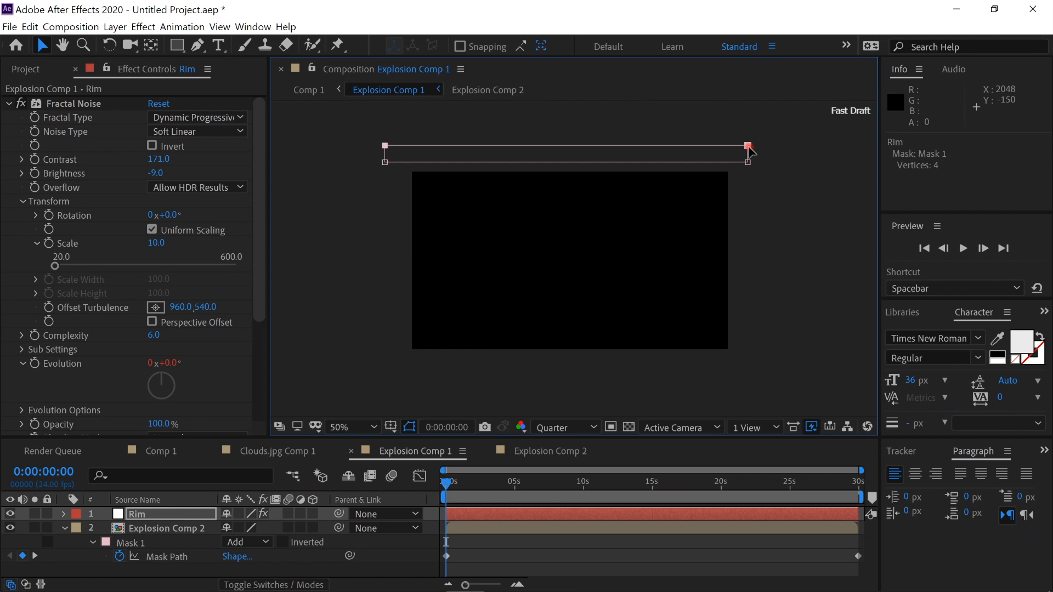
key("period")
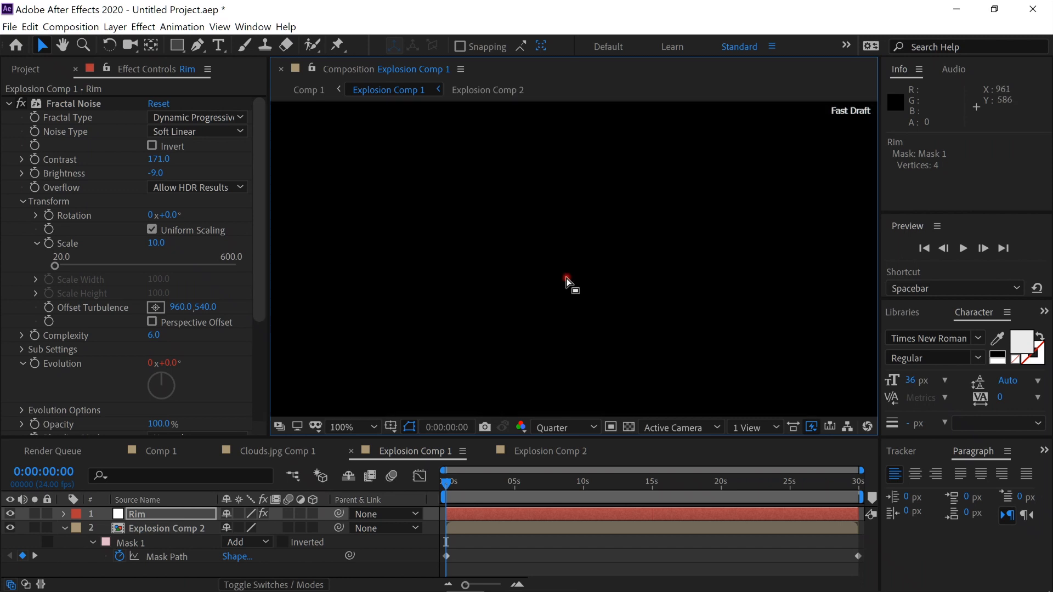
key("h")
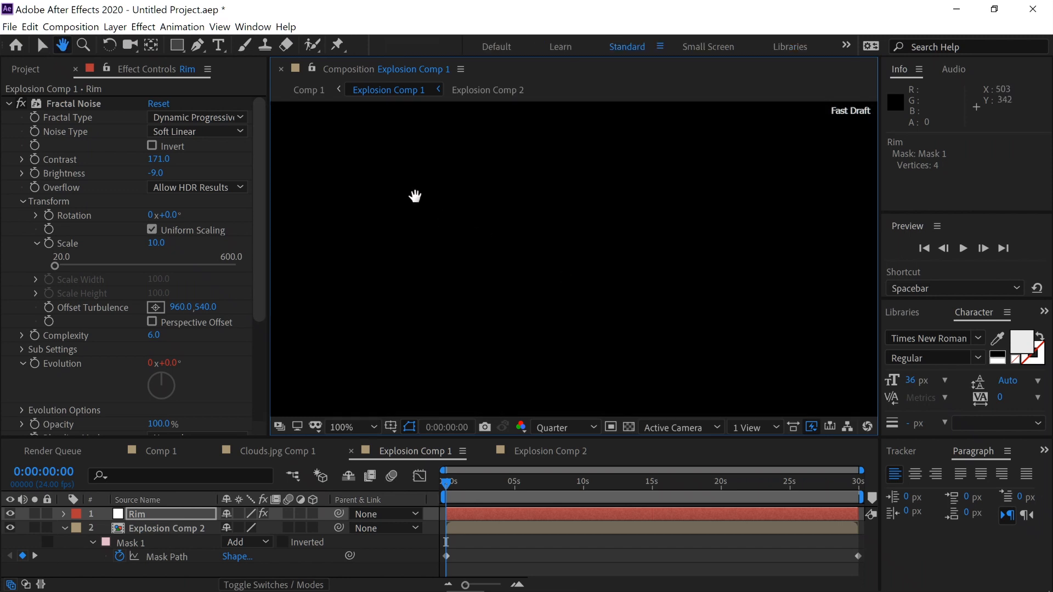
left_click_drag(455, 242, 529, 313)
left_click_drag(435, 263, 517, 290)
key("v")
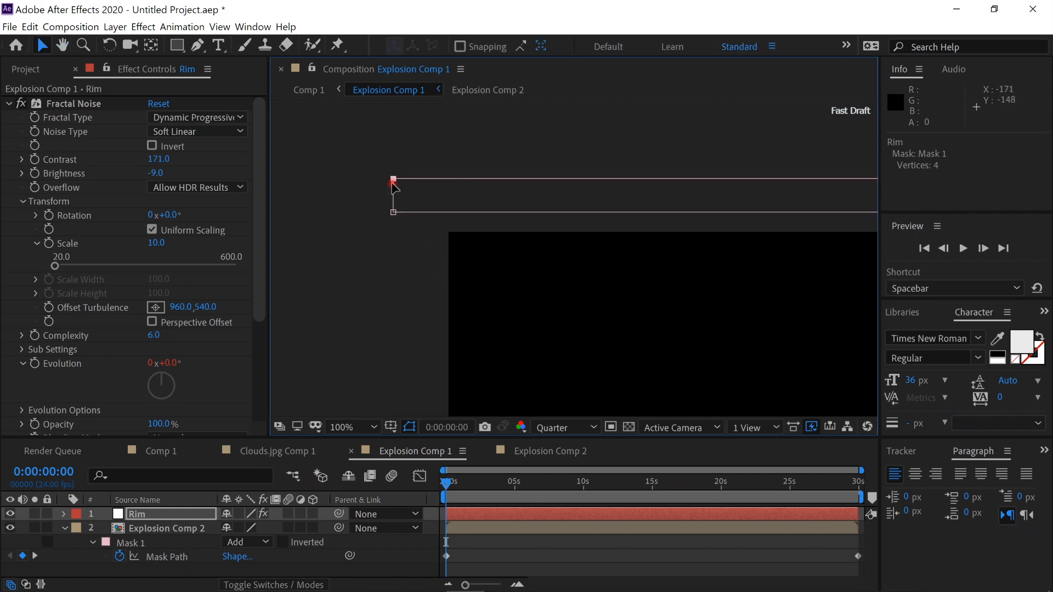
left_click_drag(394, 180, 394, 226)
left_click_drag(395, 229, 393, 226)
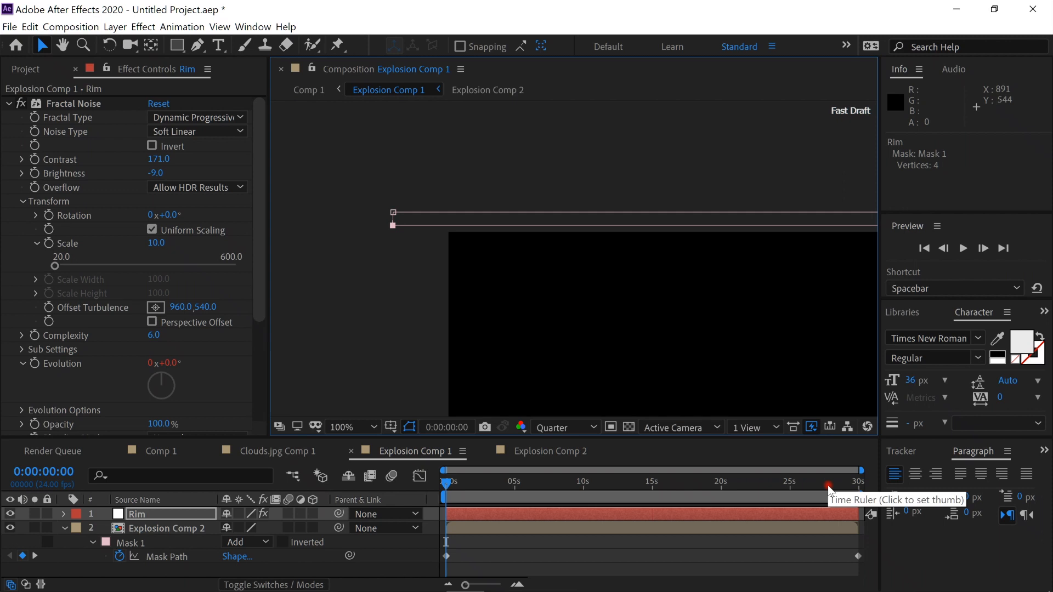
At 0:00:29:23, move the Rim mask's upper edge just below its lower edge, leaving a thin strip beneath the frame, and check the animation.
left_click(567, 489)
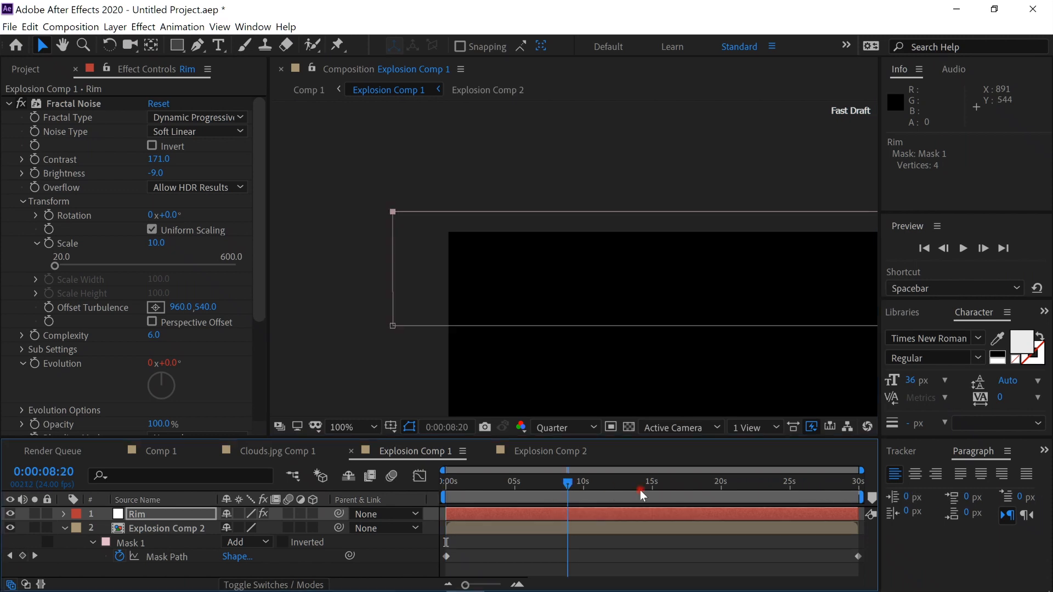
left_click_drag(641, 491, 911, 487)
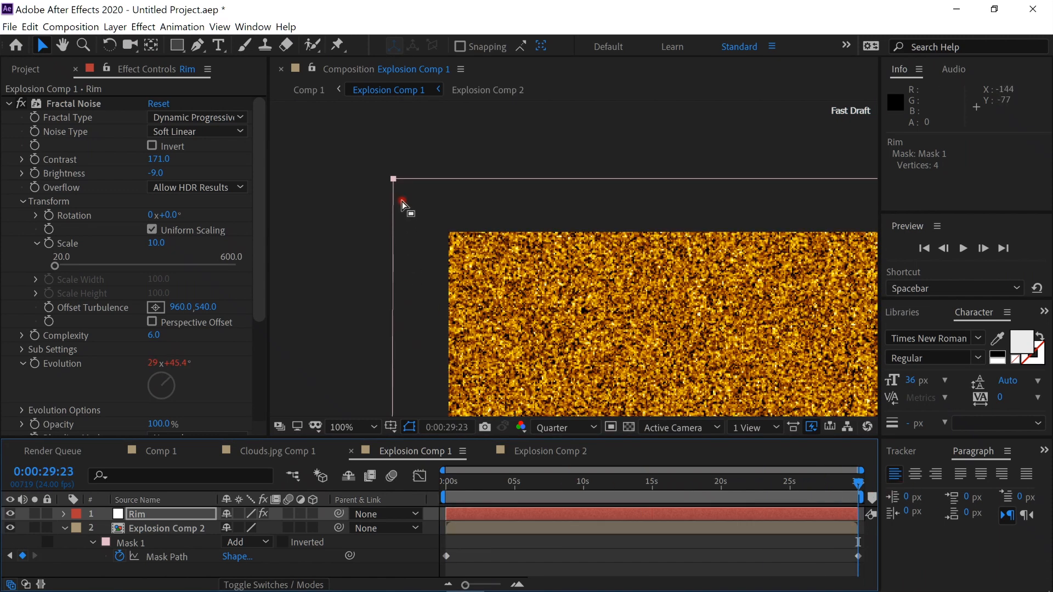
left_click_drag(394, 180, 387, 264)
left_click_drag(386, 310, 395, 386)
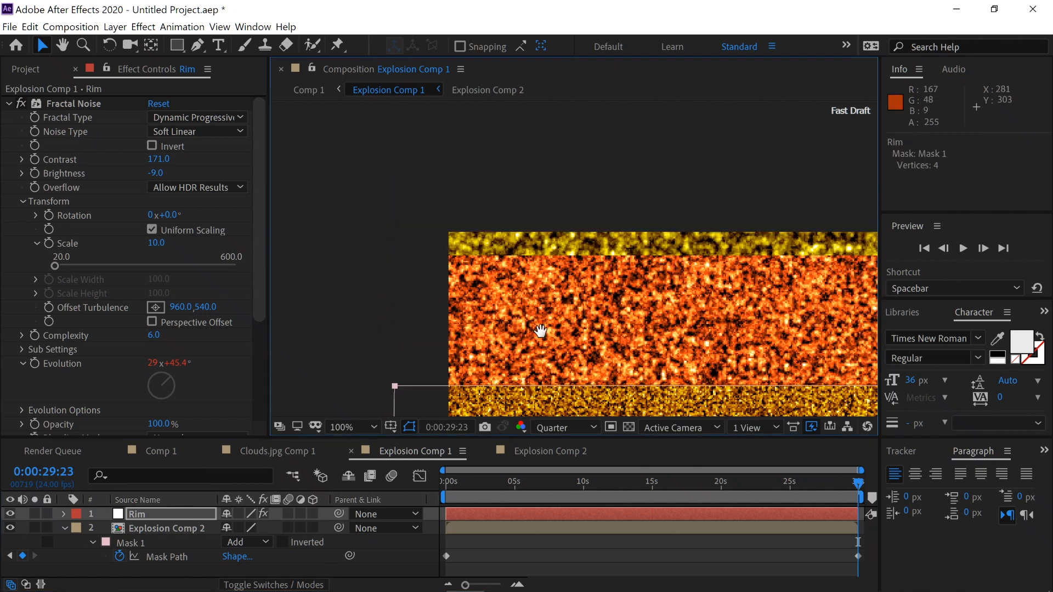
key("h")
left_click_drag(540, 334, 535, 25)
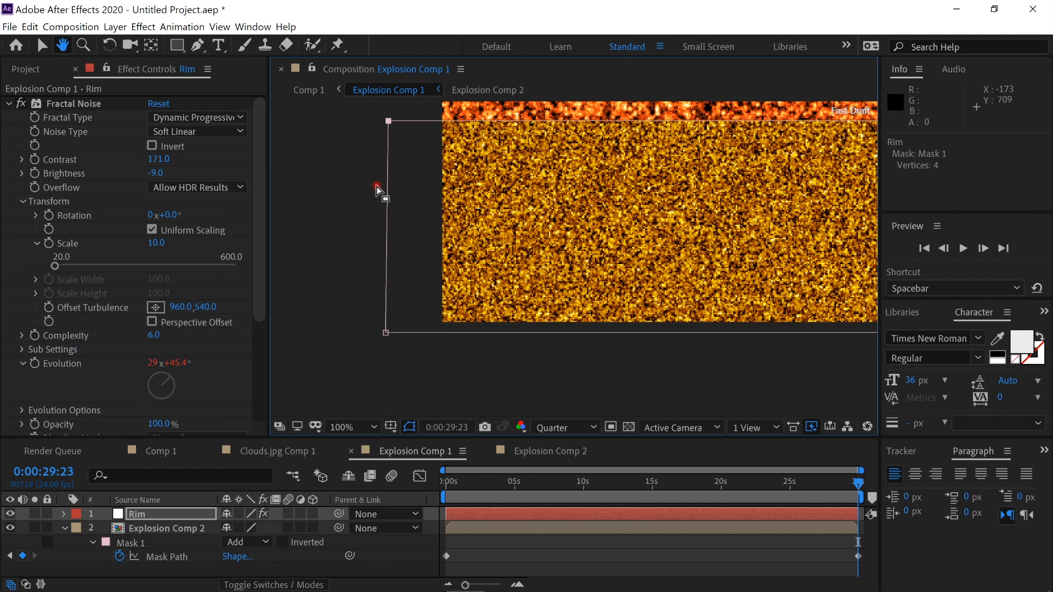
key("v")
left_click(388, 120)
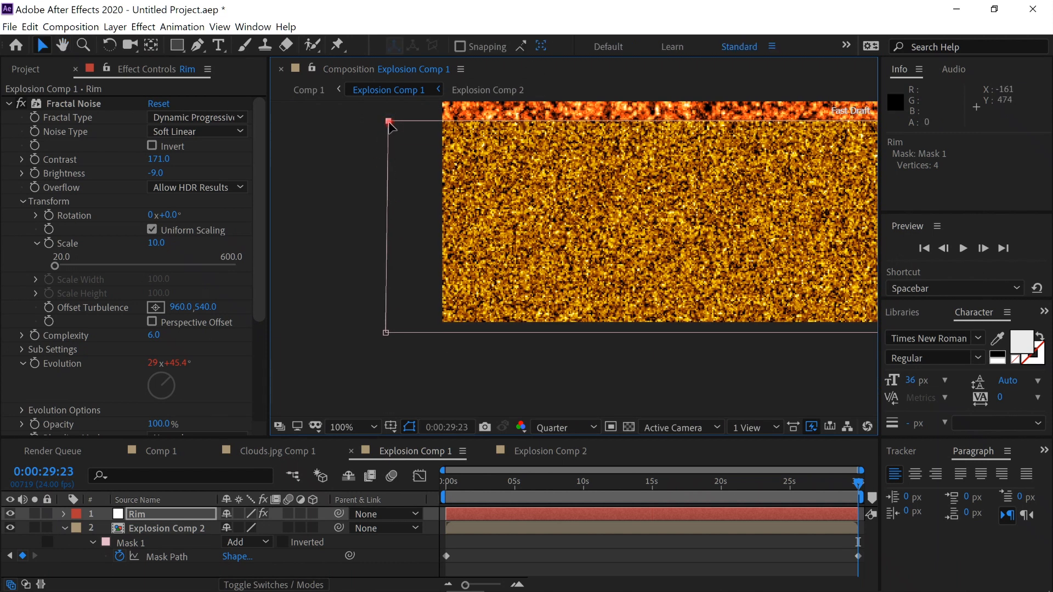
left_click_drag(389, 119, 388, 343)
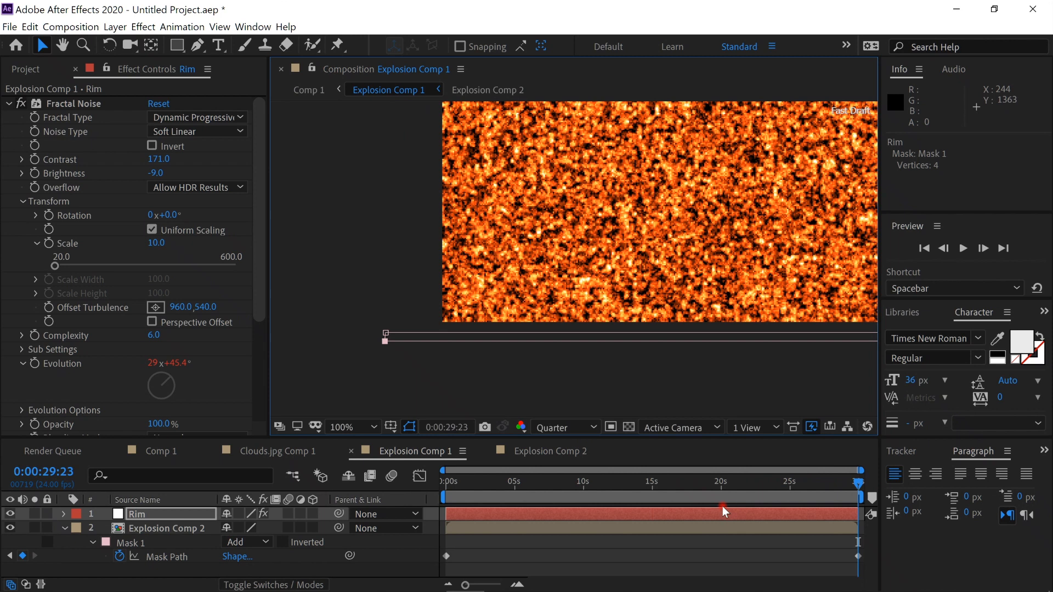
left_click(650, 486)
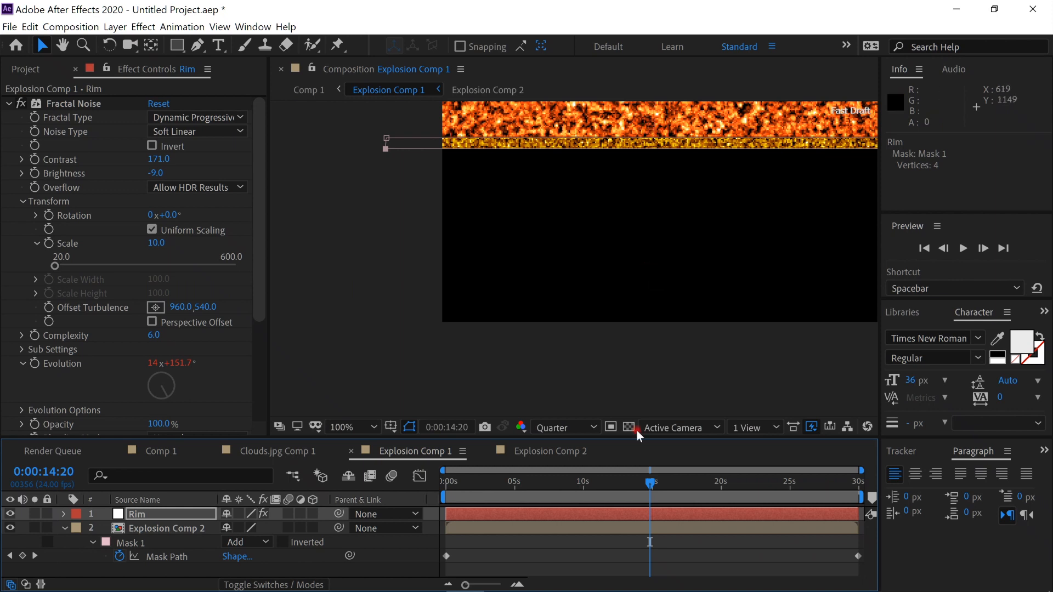
left_click_drag(652, 484, 574, 511)
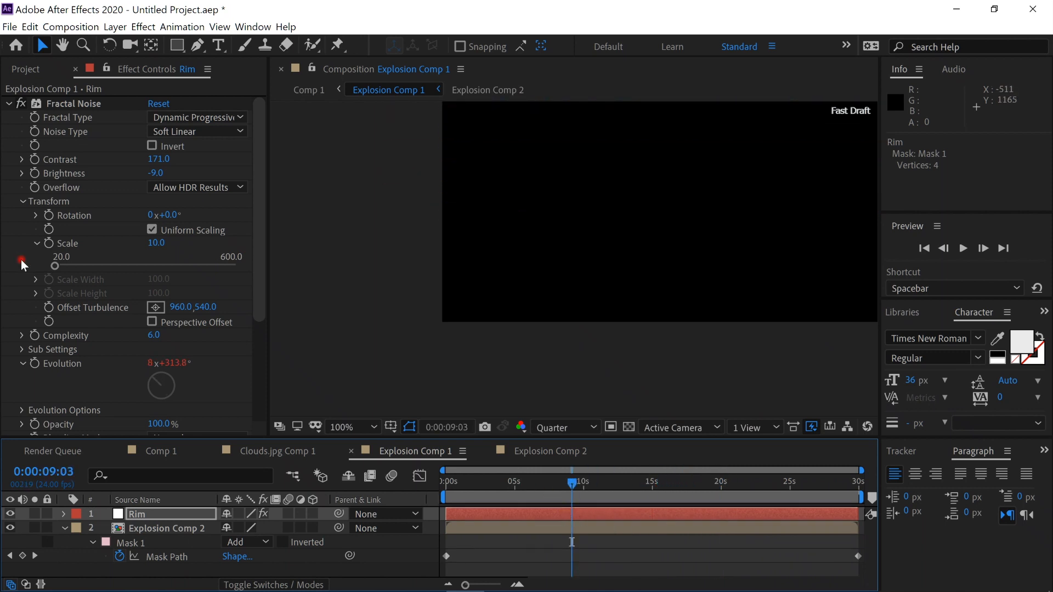
Add the expression [0,time*-80] to the Rim layer's Fractal Noise Offset Turbulence and return to the first frame.
left_click(51, 309, "alt")
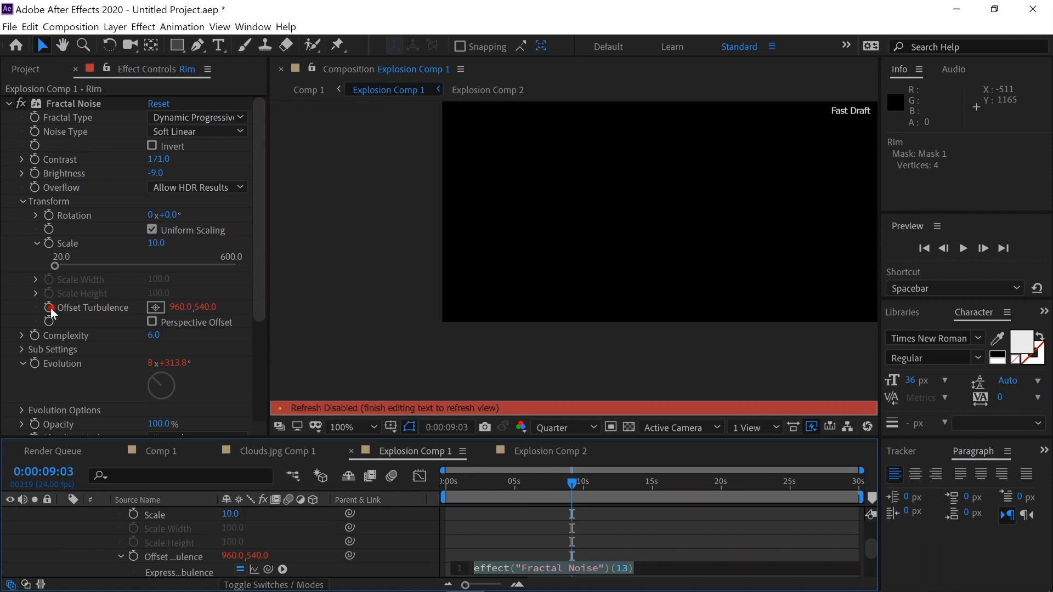
key("BackSpace")
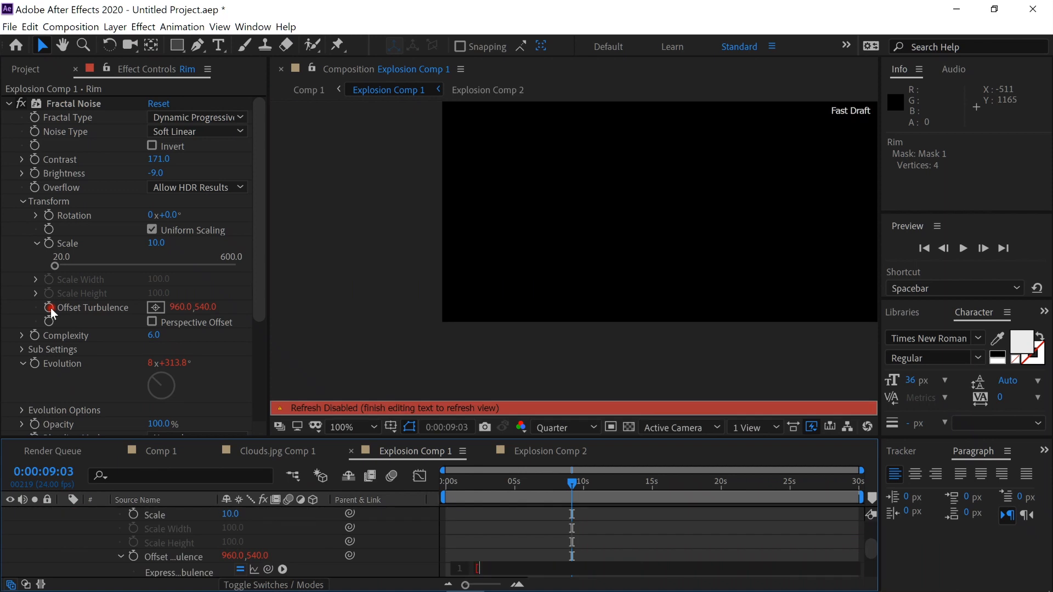
type("[0,ti")
key("Return")
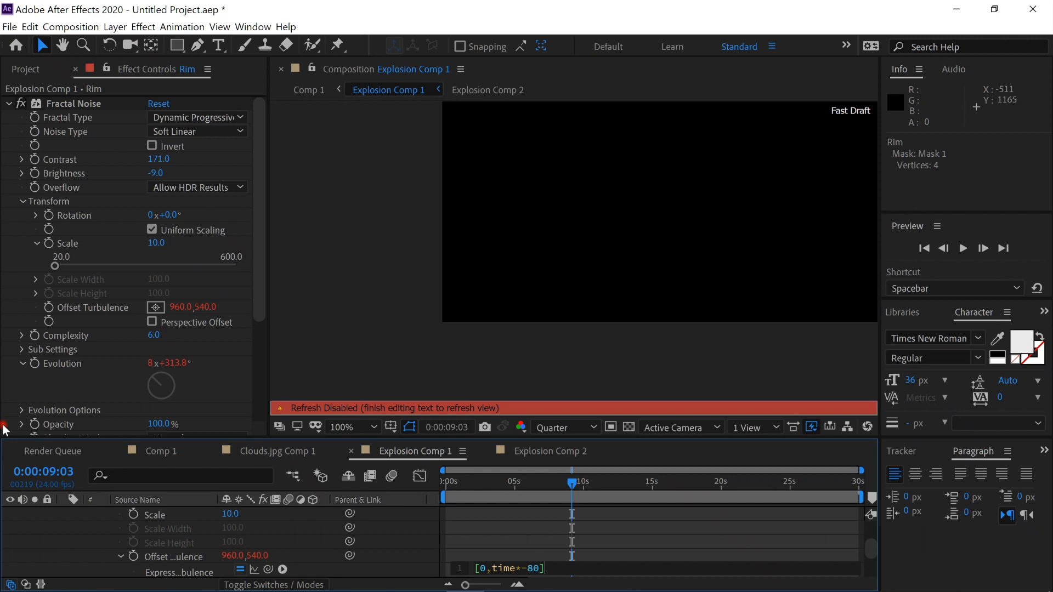
left_click(38, 528)
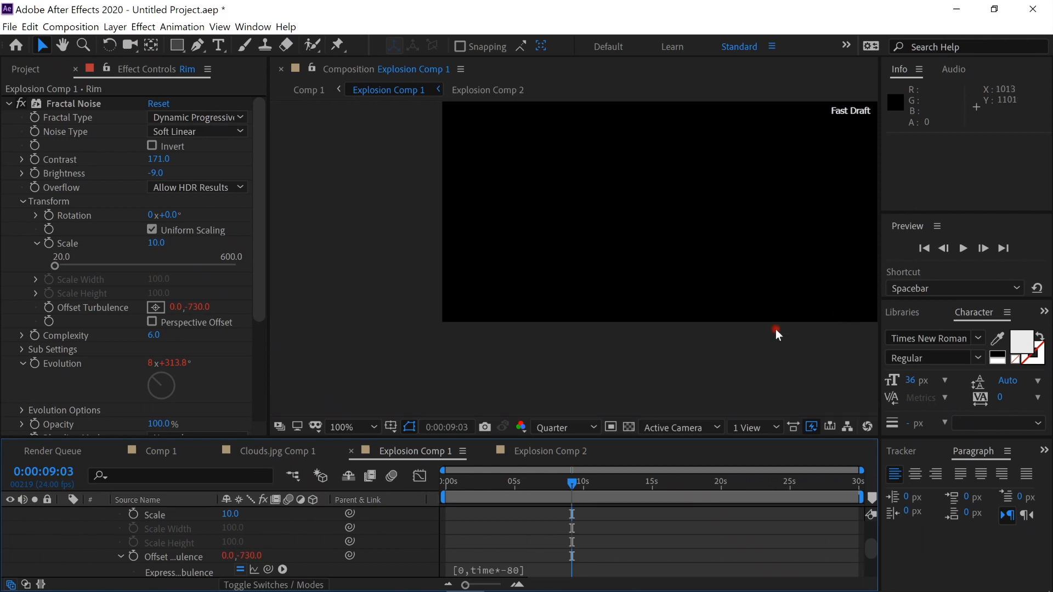
key("shift+slash")
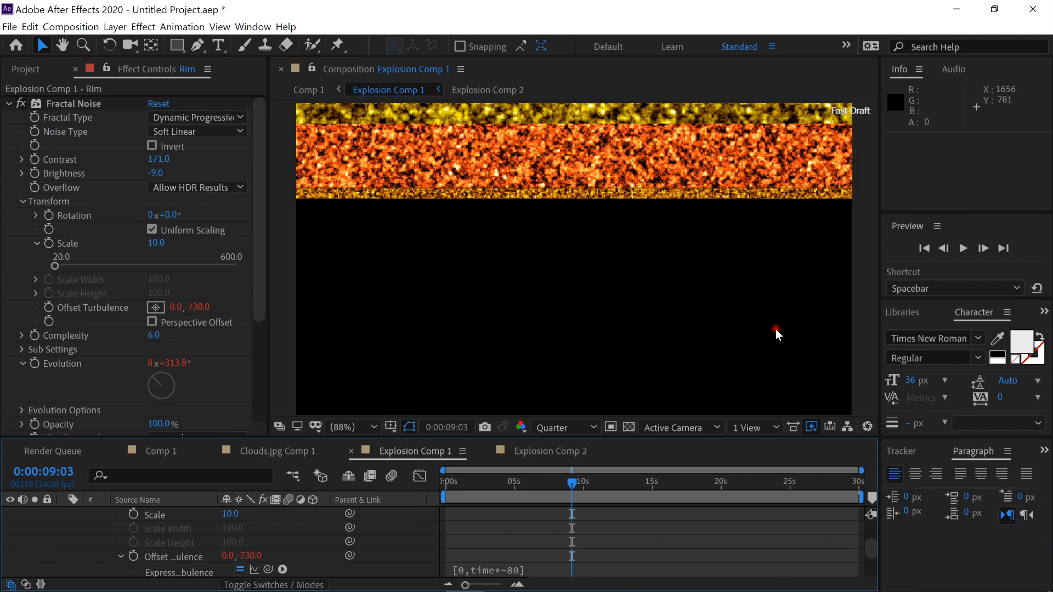
left_click_drag(498, 496, 277, 508)
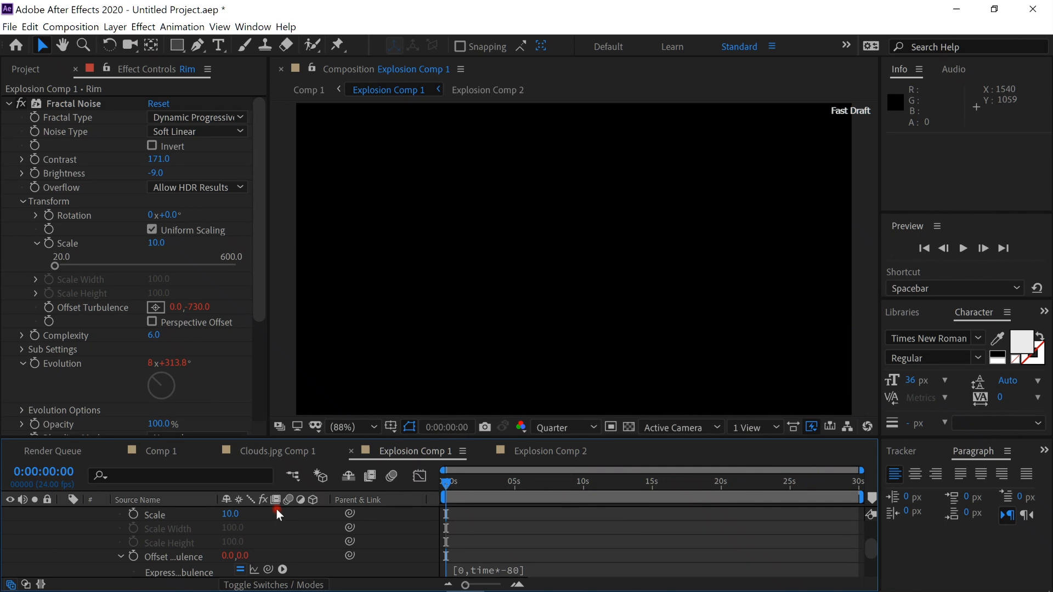
In Comp 1, set the Explosion layer's VC Orb diffuse map to Explosion Comp 1.
left_click(165, 449)
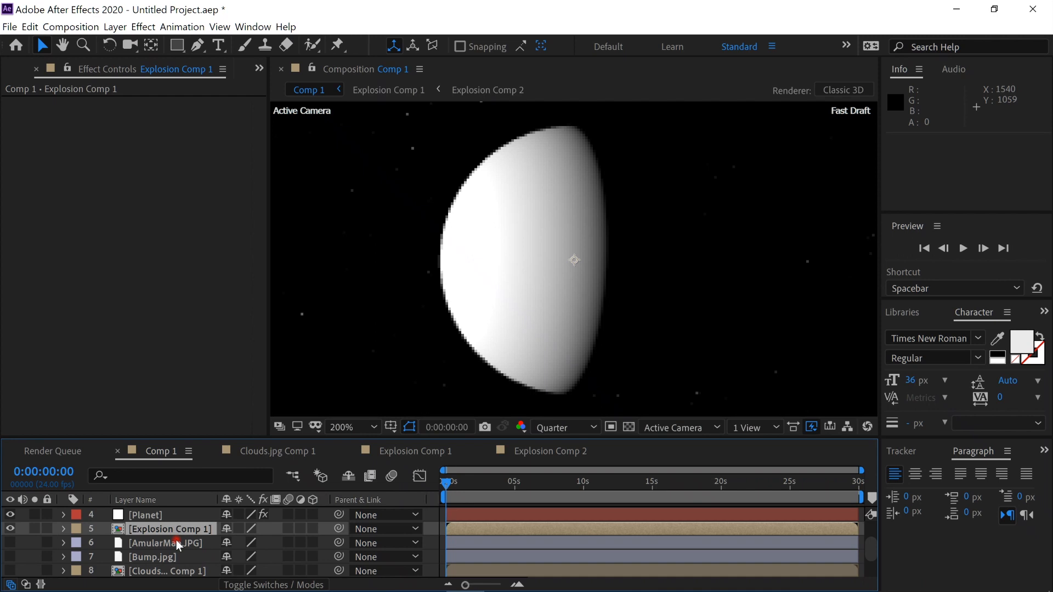
scroll(177, 535, "up", 3)
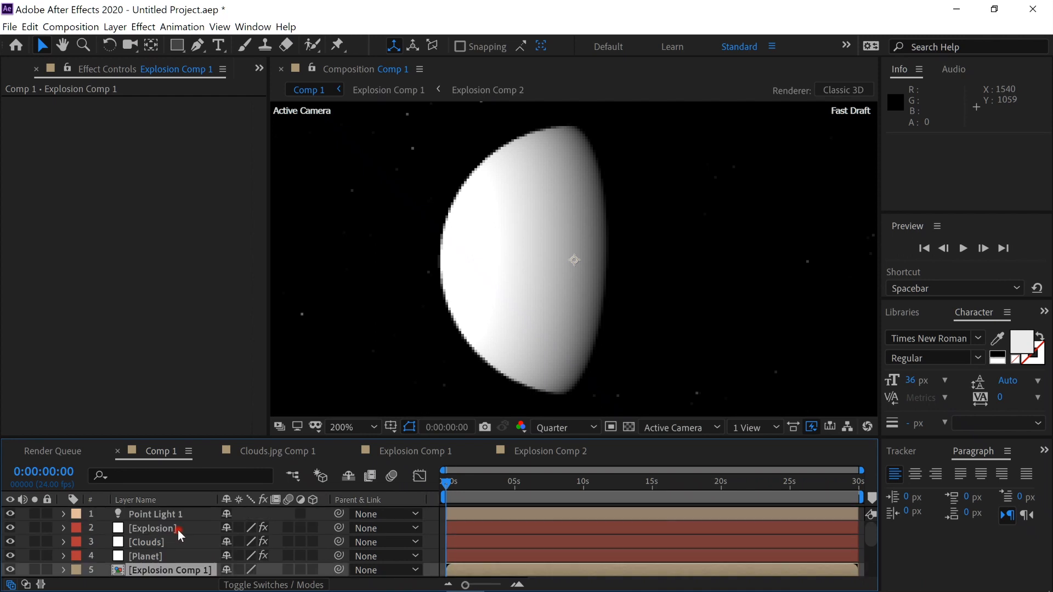
left_click(178, 530)
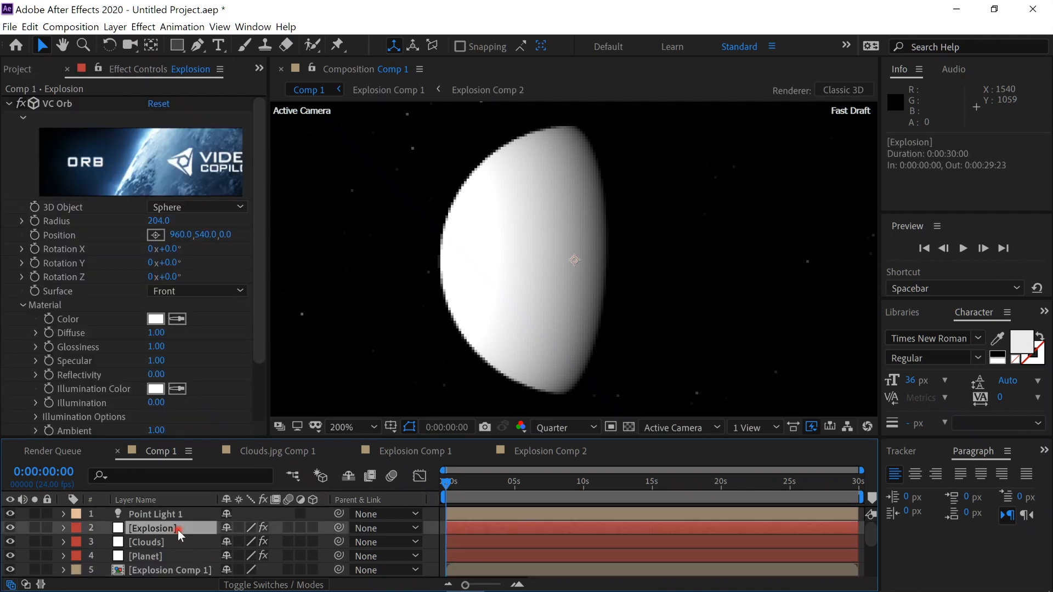
left_click(22, 305)
left_click_drag(258, 326, 257, 426)
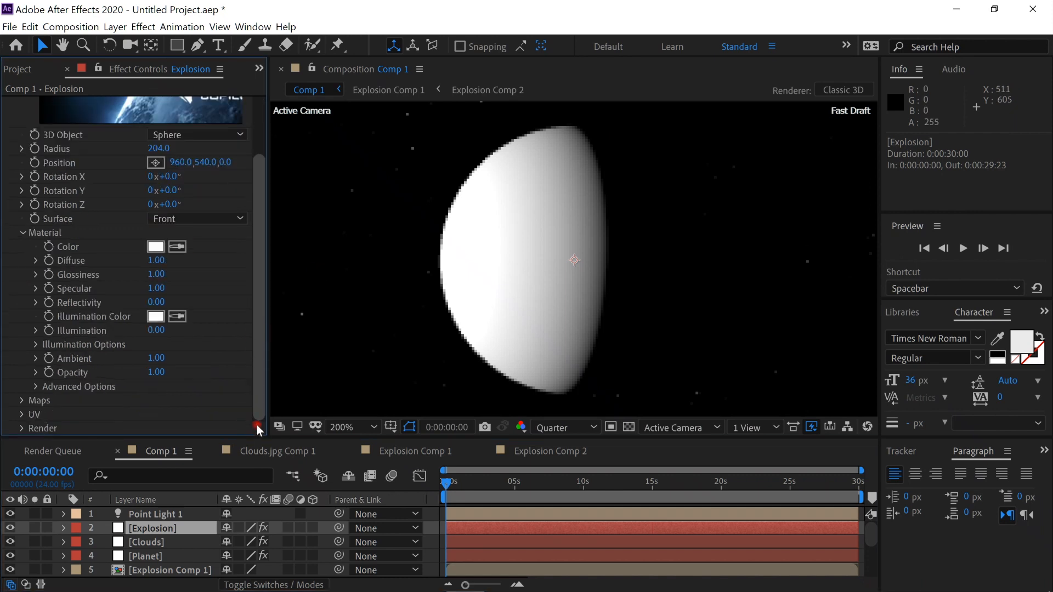
left_click(23, 401)
scroll(114, 390, "down", 1)
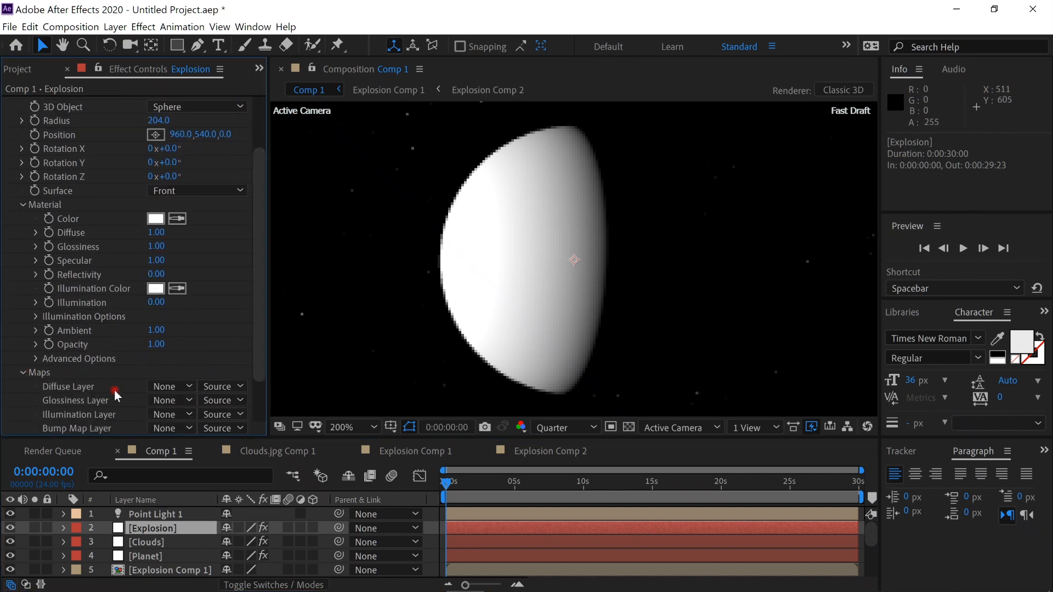
left_click(188, 386)
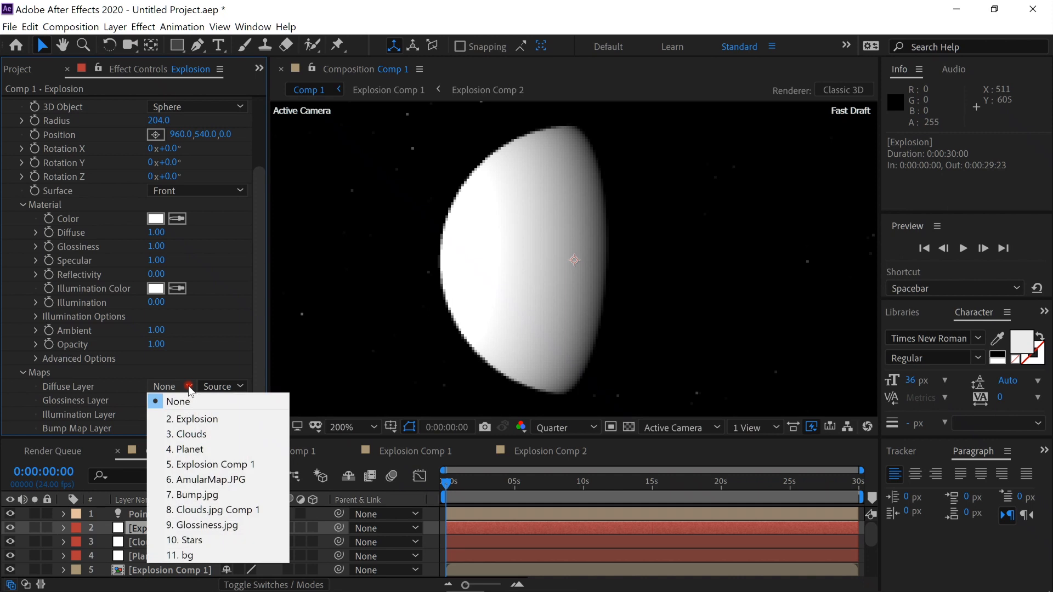
left_click(224, 465)
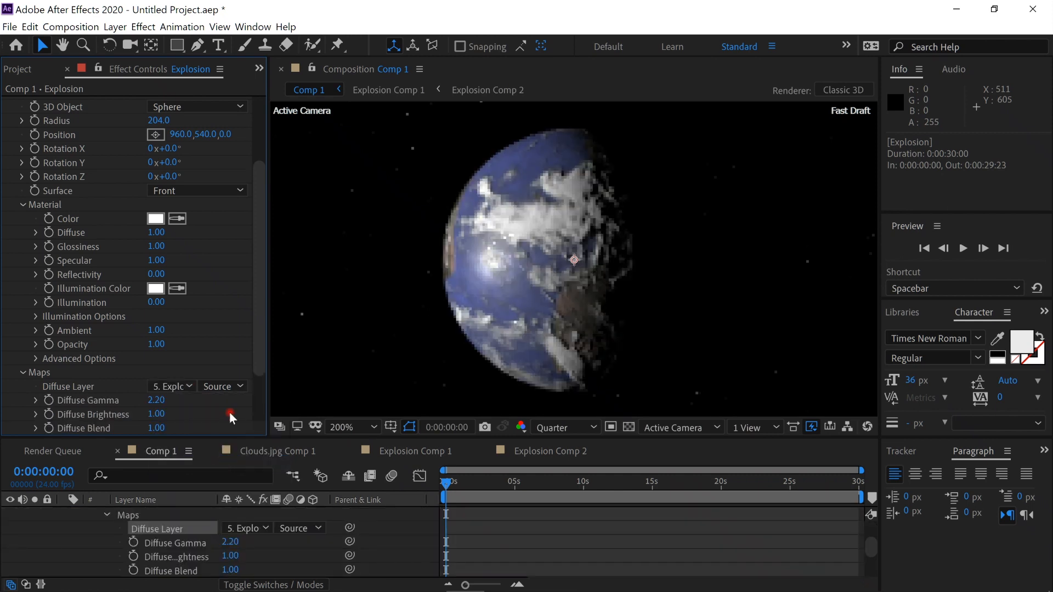
Set the Explosion layer's VC Orb illumination map to Explosion Comp 1.
left_click_drag(260, 364, 255, 418)
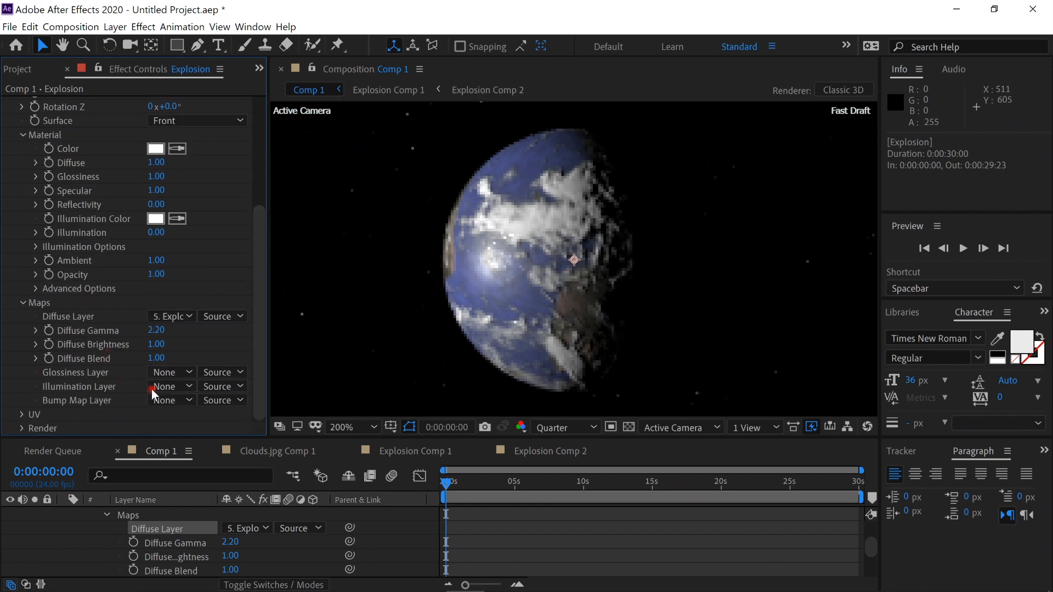
left_click(189, 387)
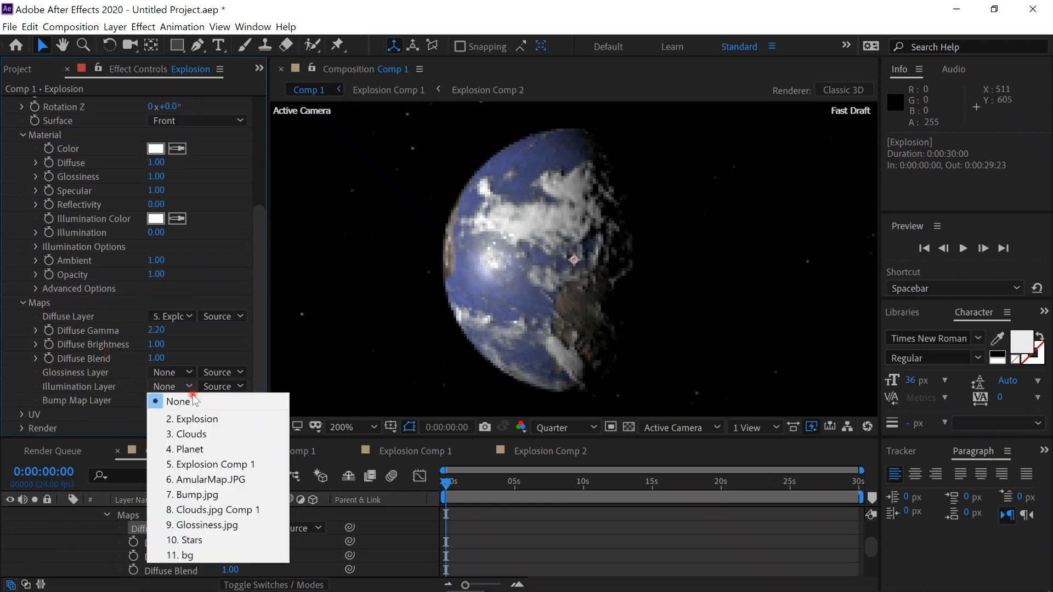
left_click(215, 467)
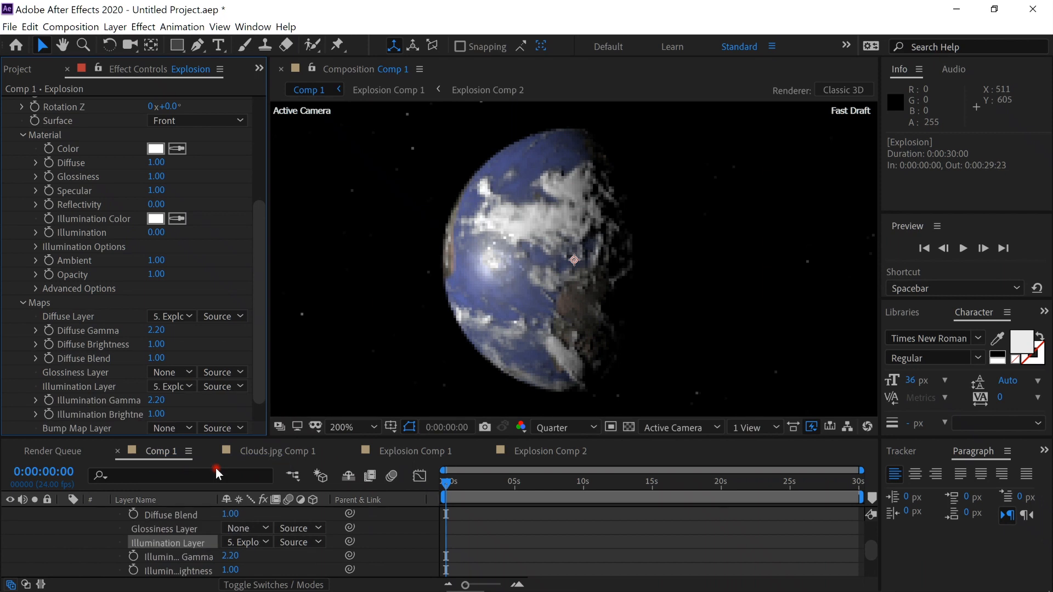
Go to 0:00:06:02 and set the Explosion layer's VC Orb material illumination to 3.
left_click(503, 486)
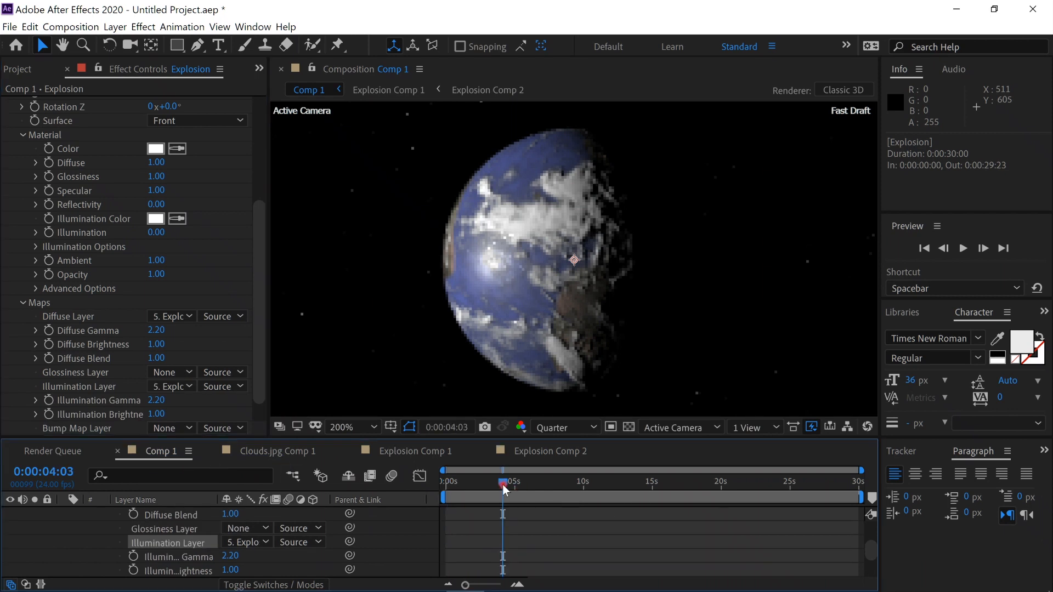
left_click(529, 484)
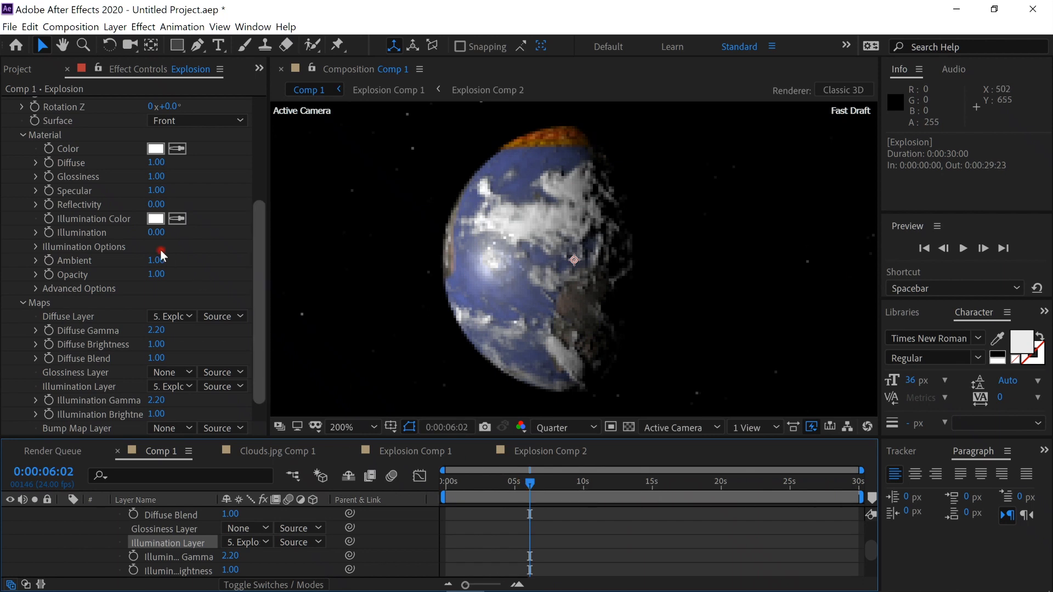
left_click(148, 236)
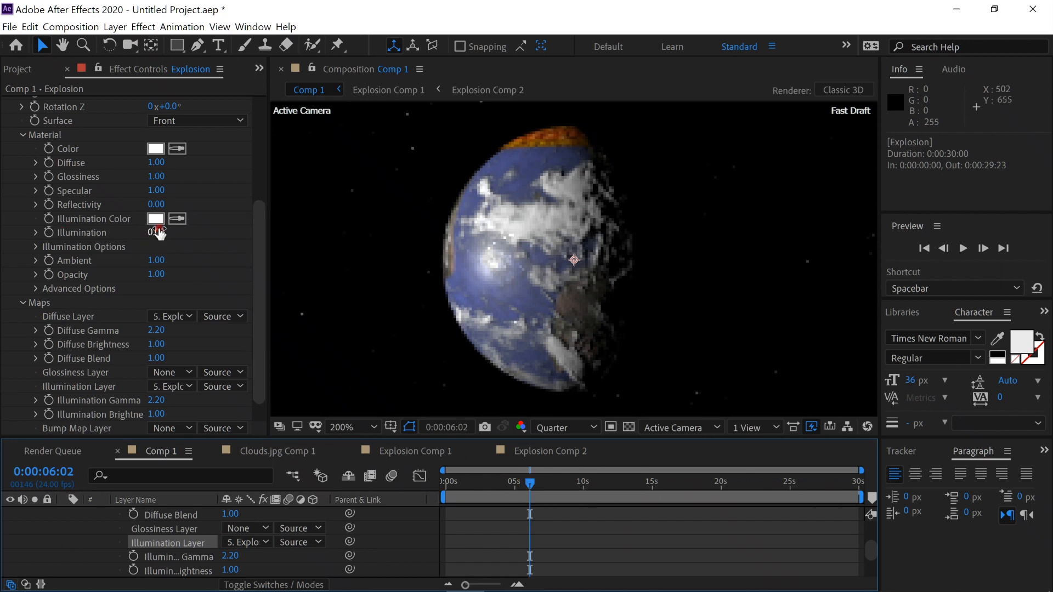
type("3")
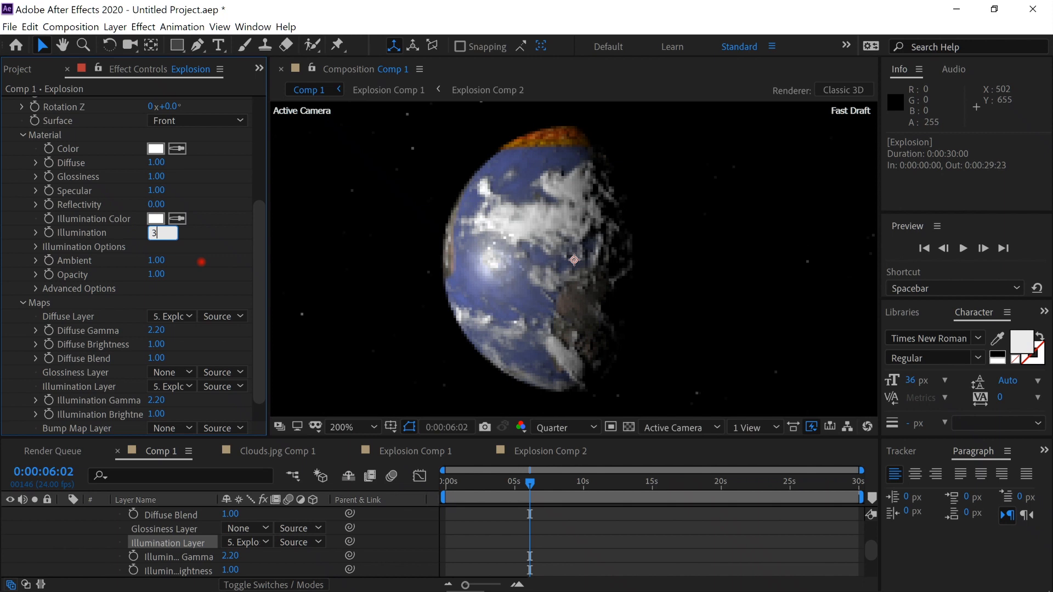
key("Return")
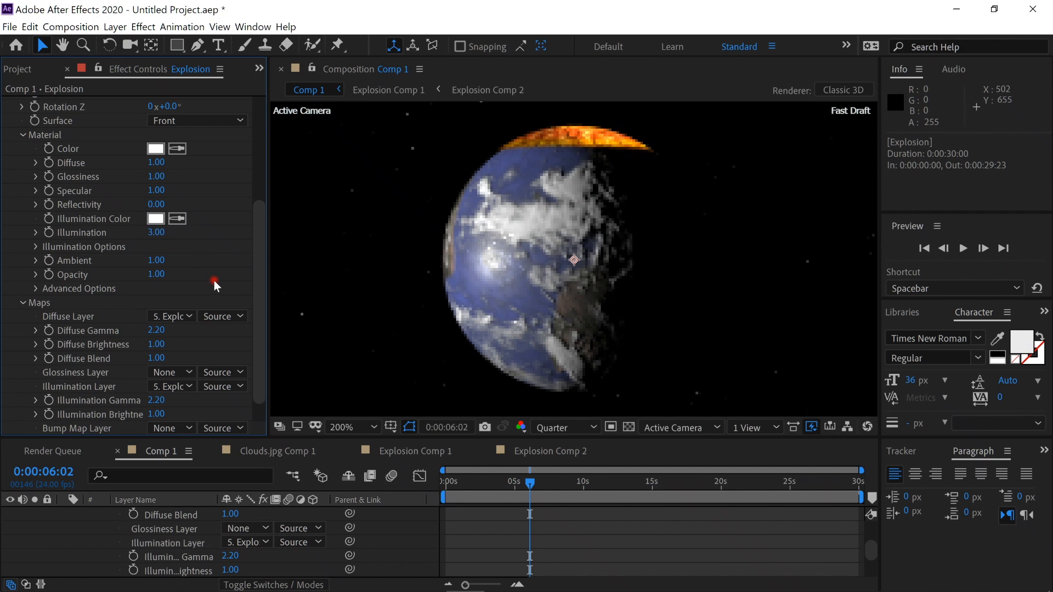
Go to 0:00:10:17 and hide the Explosion Comp 1 layer in Comp 1.
left_click(593, 482)
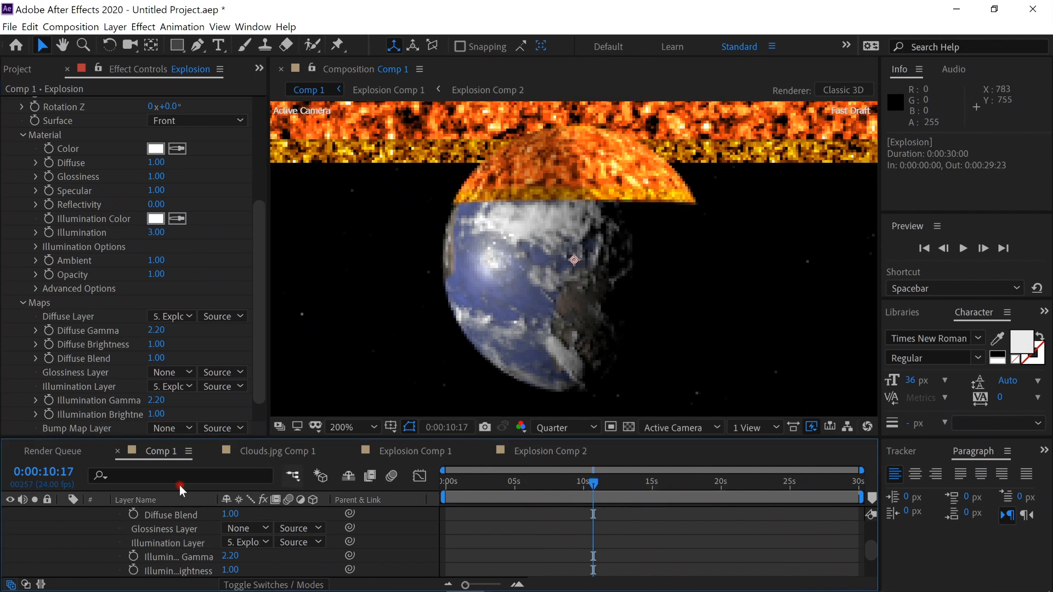
scroll(93, 531, "down", 5)
scroll(92, 531, "down", 3)
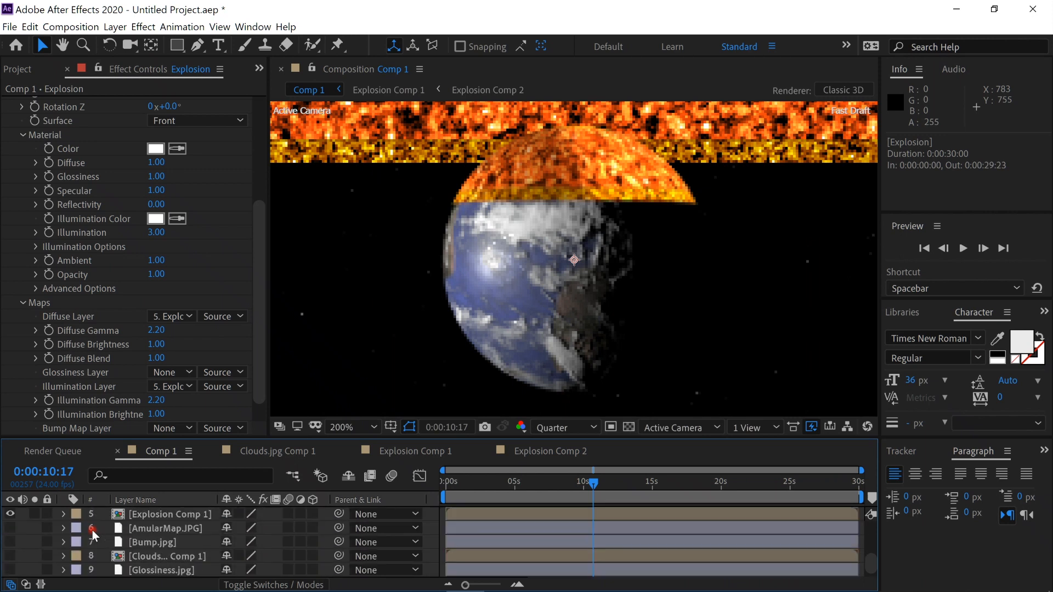
left_click(11, 514)
scroll(228, 533, "up", 9)
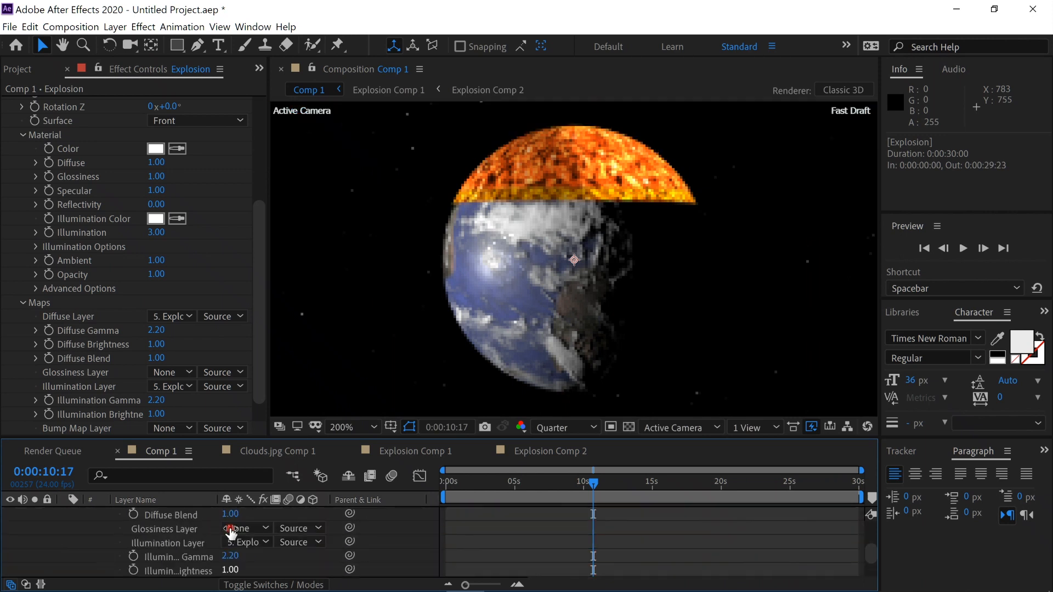
scroll(231, 532, "up", 5)
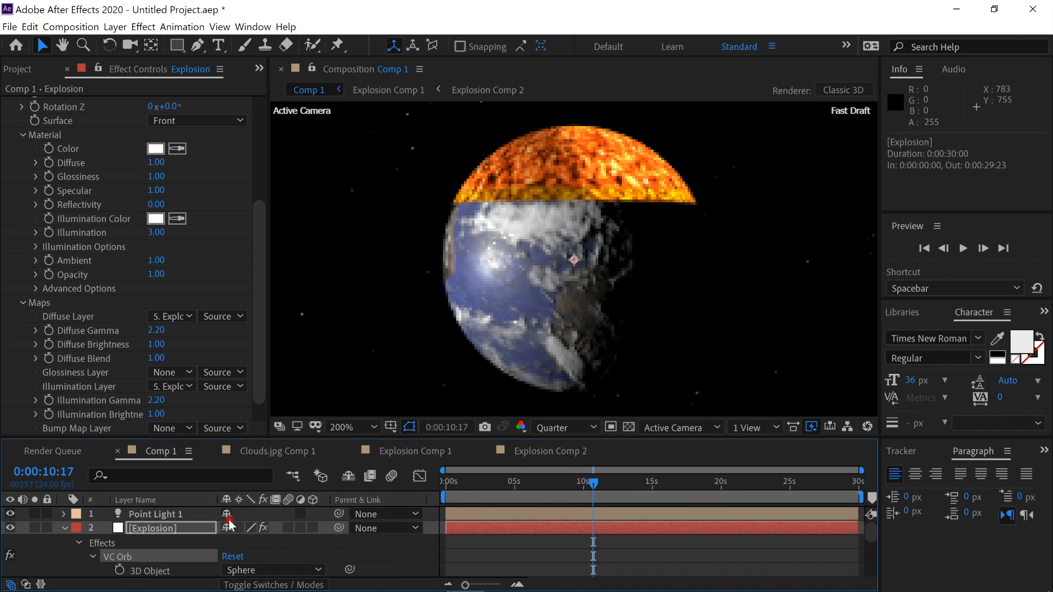
Set Shadow/Light Ex in the Explosion layer's VC Orb illumination options to -0.29.
left_click(34, 247)
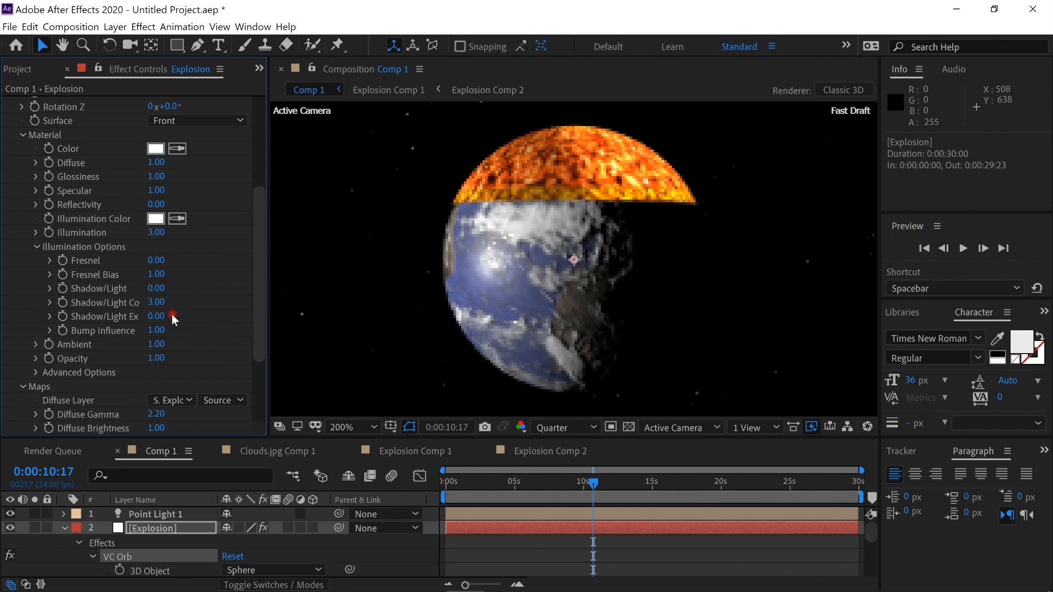
left_click_drag(159, 316, 2, 298)
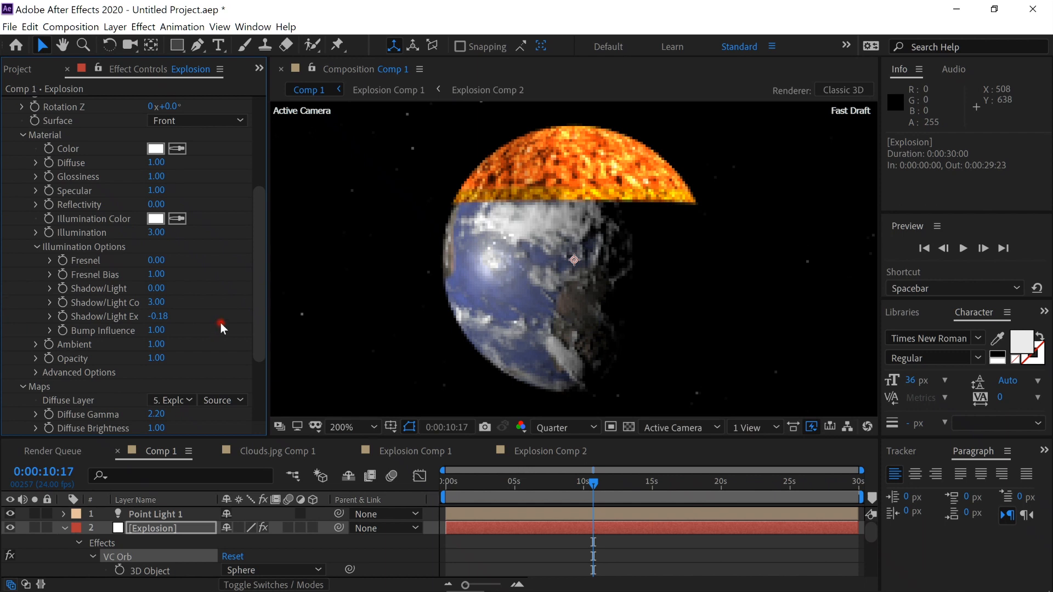
left_click_drag(160, 315, 81, 325)
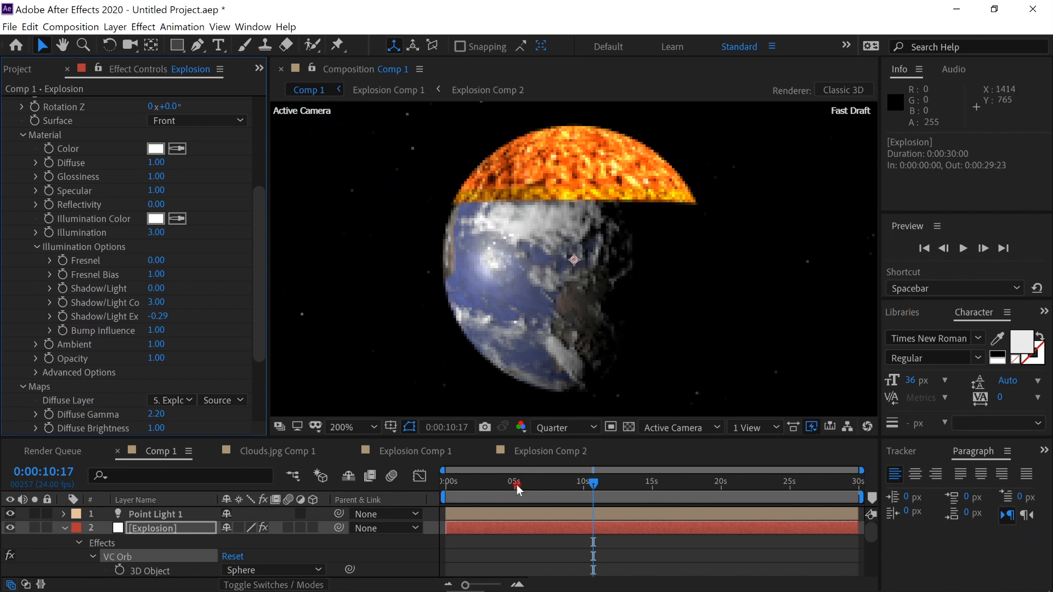
Go to 0:00:03:01 and set the Explosion layer's VC Orb Rotation X to 57° and Rotation Y to -35°.
left_click(486, 483)
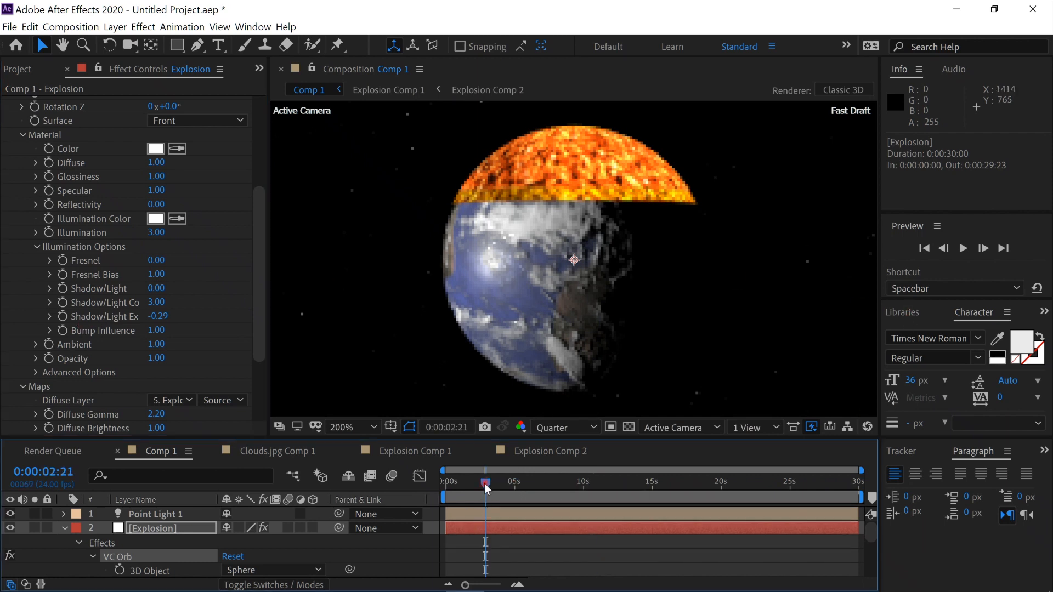
left_click_drag(485, 482, 487, 483)
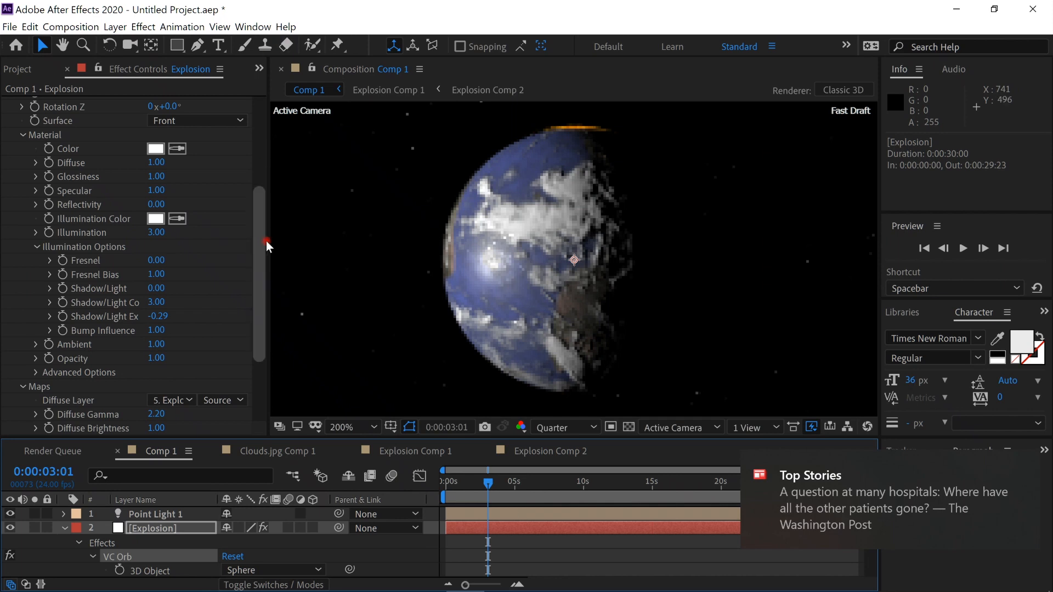
left_click_drag(255, 244, 253, 144)
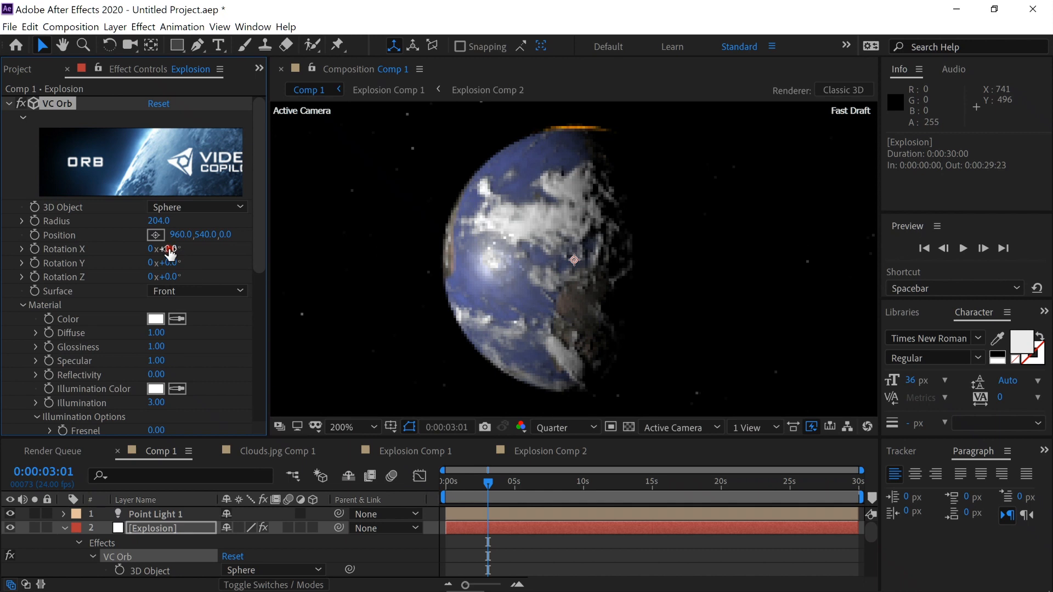
left_click_drag(171, 250, 155, 274)
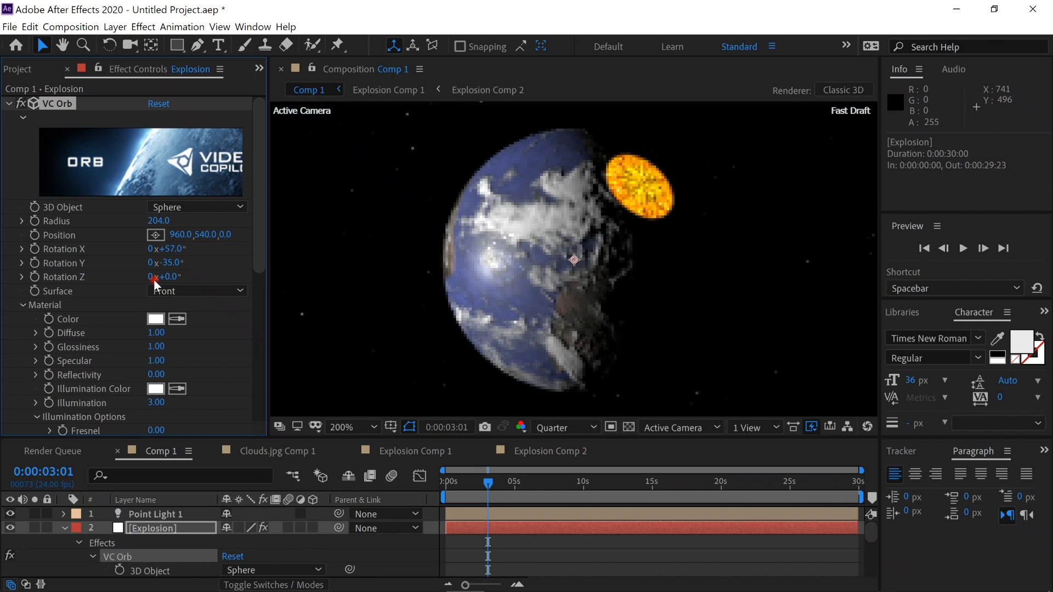
mouse_move(943, 584)
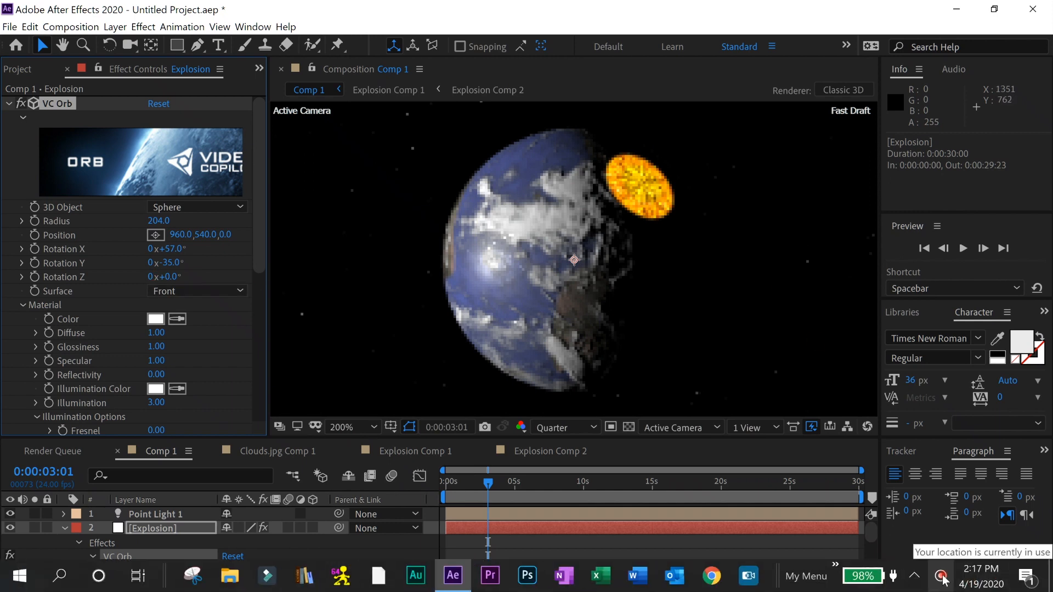
left_click(941, 577)
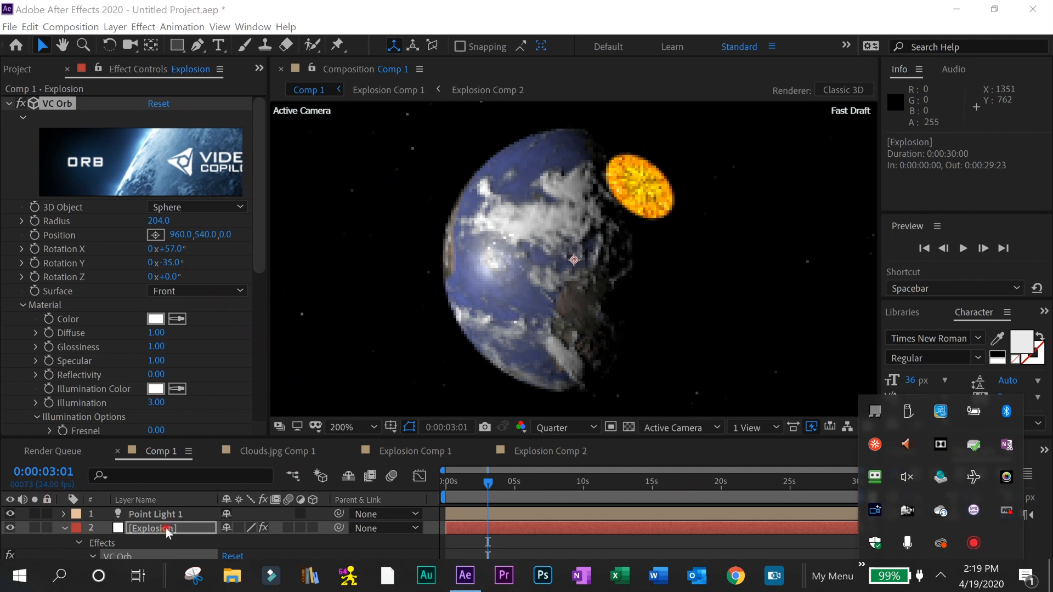
Duplicate the Explosion layer and rename the lower copy Exp Glow.
left_click(166, 528)
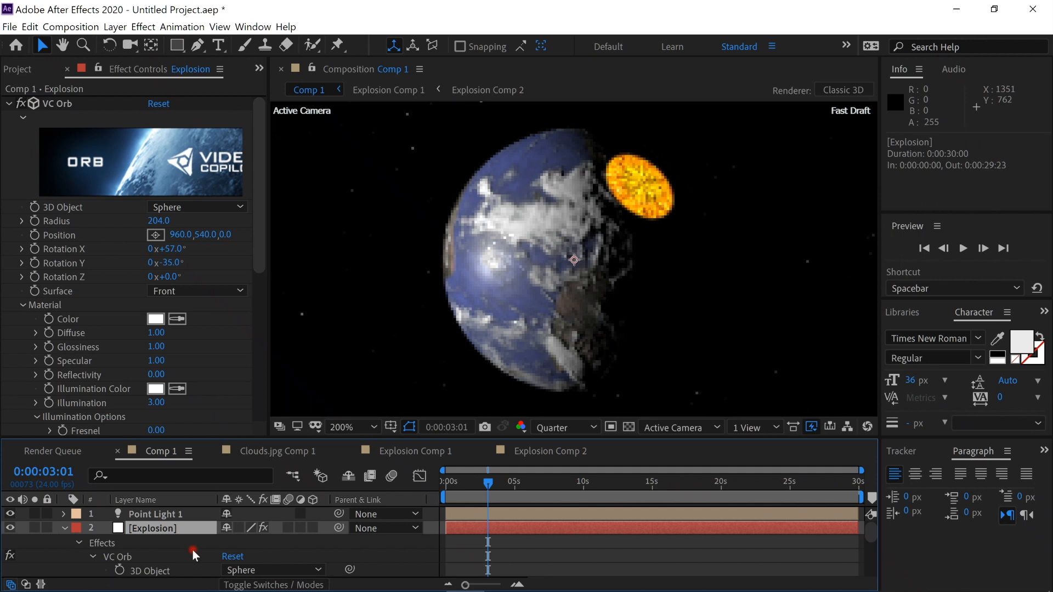
key("ctrl+d")
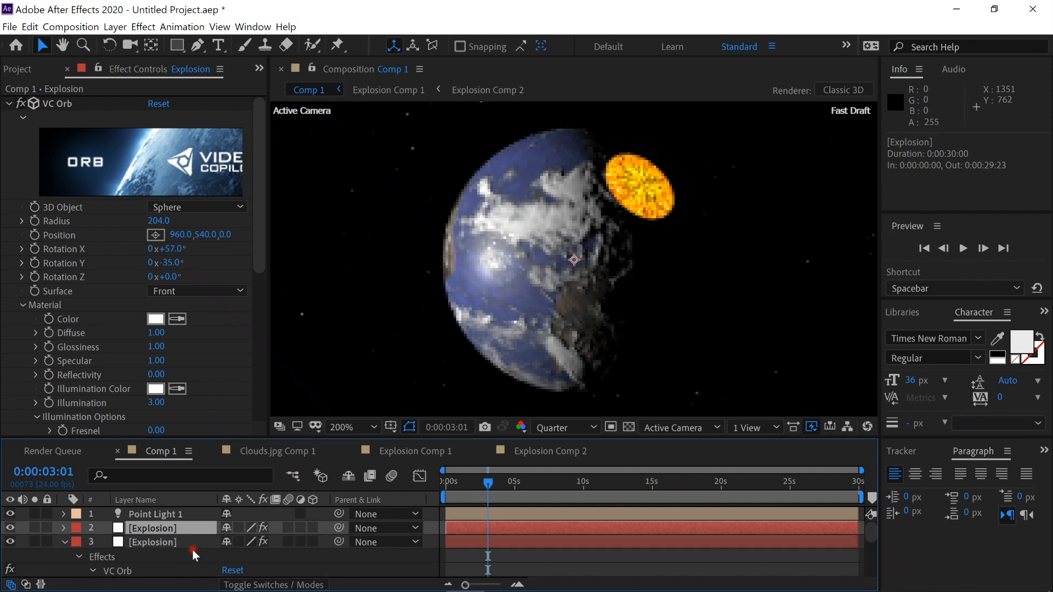
left_click(179, 544)
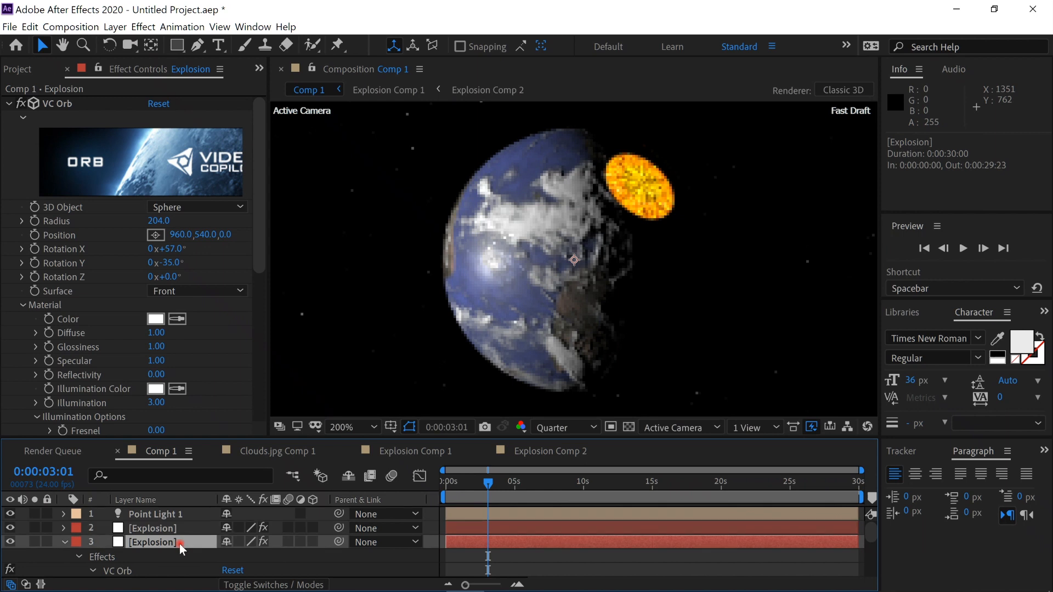
key("Return")
type("Exp")
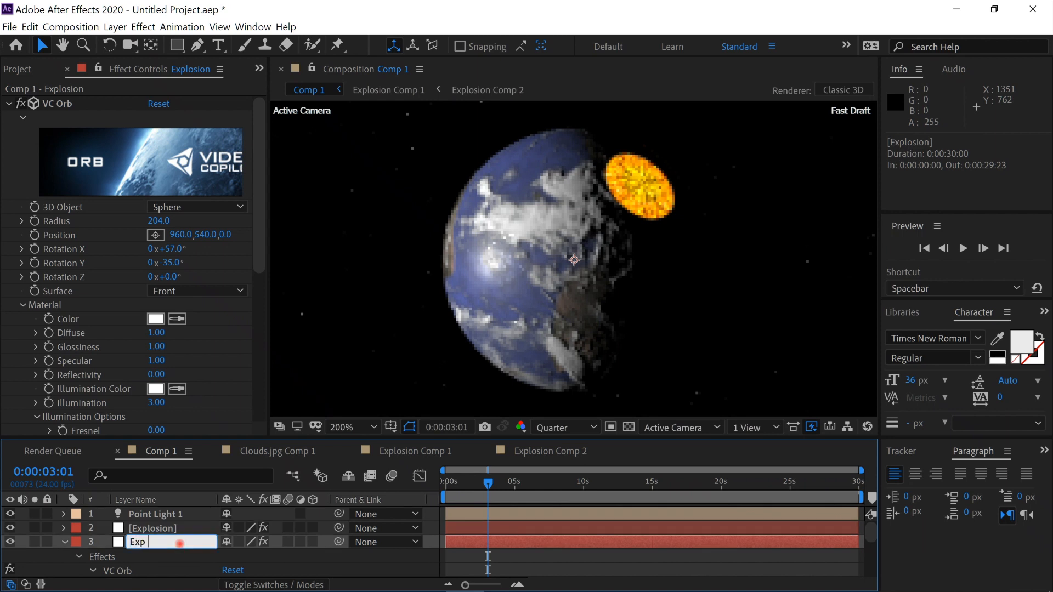
type(" Glow")
key("Return")
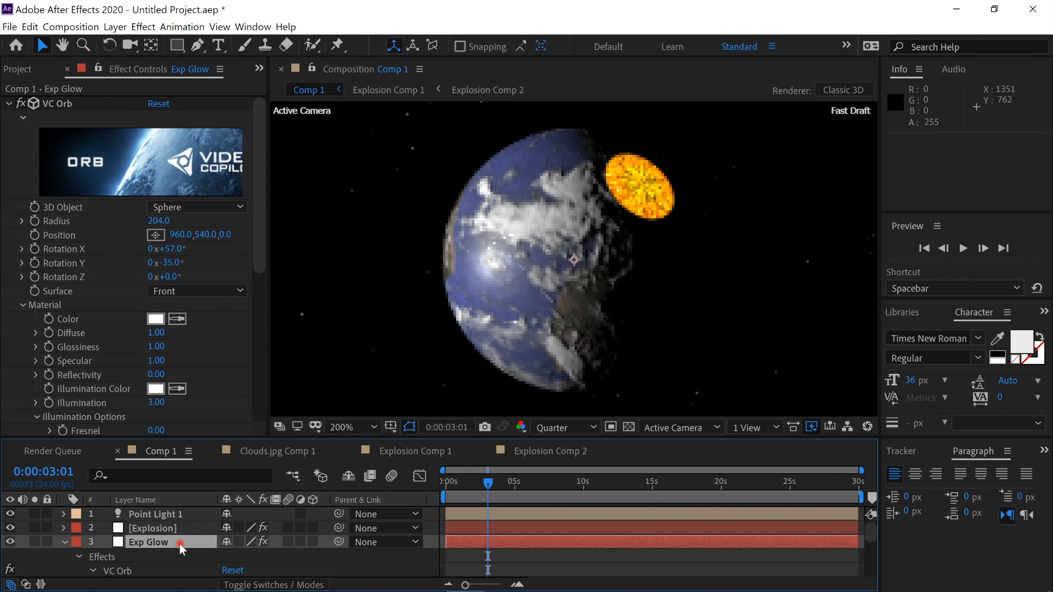
Add a Fill effect to the Exp Glow layer and set its color to yellow.
left_click(180, 543)
key("ctrl+space")
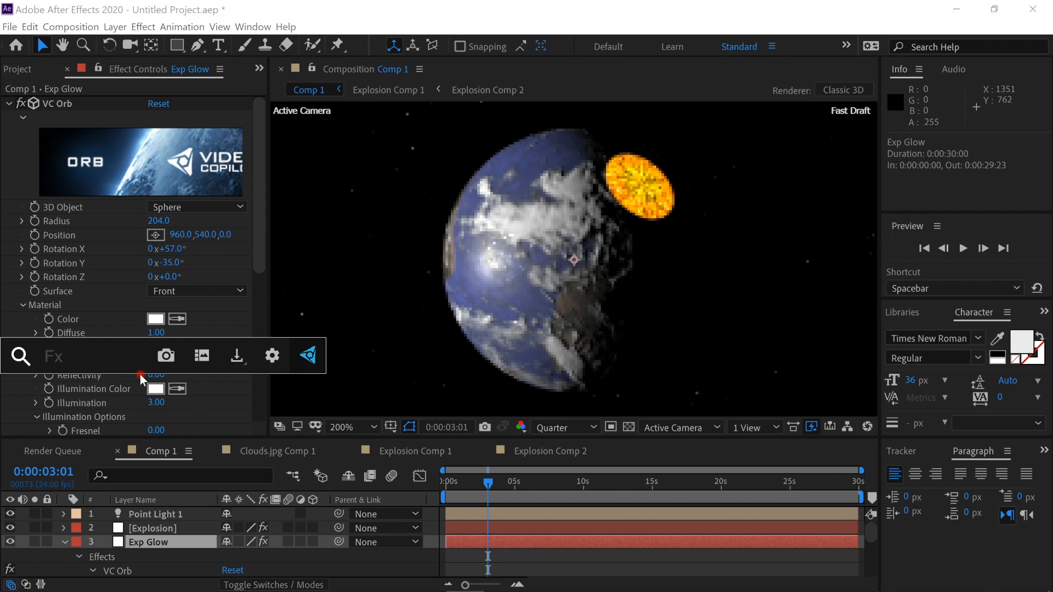
type("fi")
key("Return")
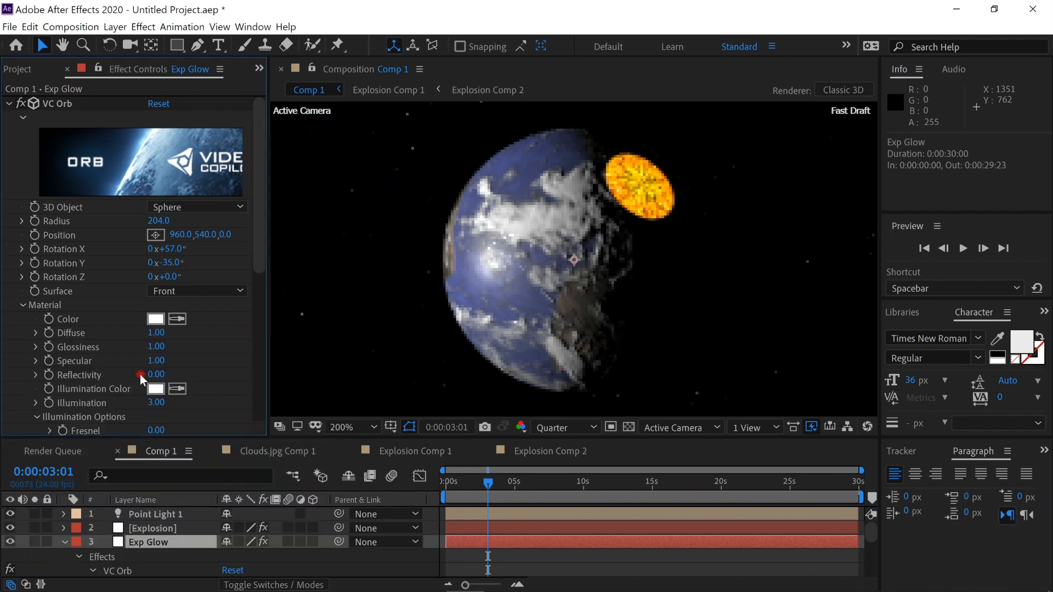
left_click(155, 373)
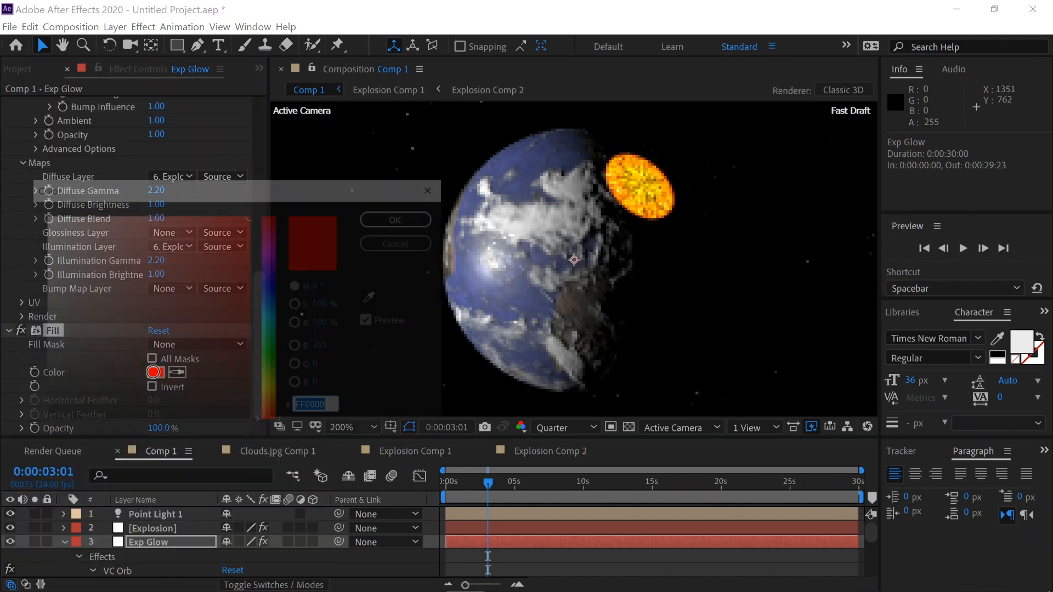
left_click(278, 389)
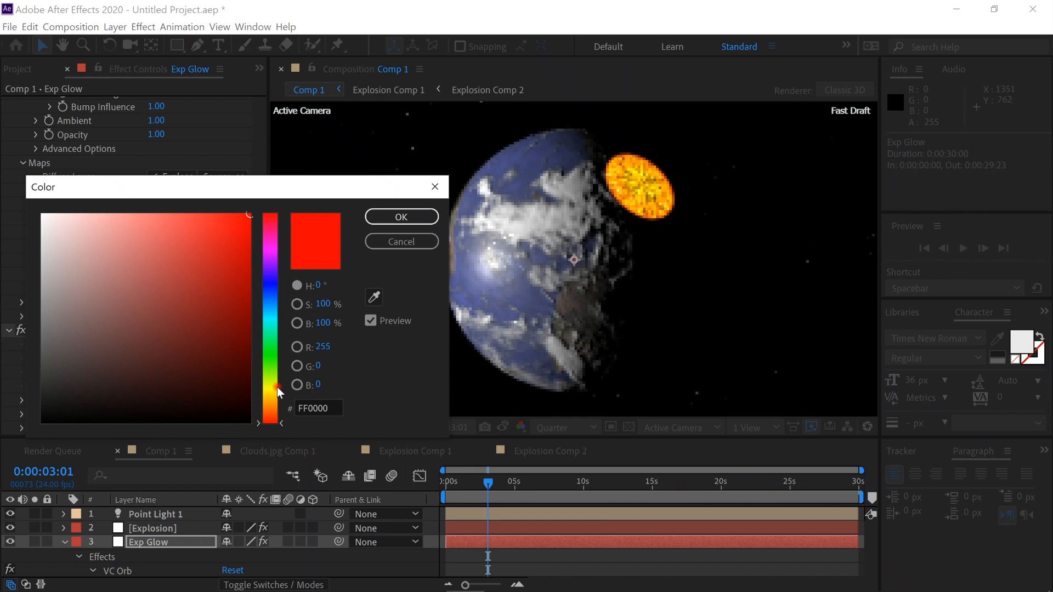
left_click_drag(278, 391, 278, 394)
left_click(391, 220)
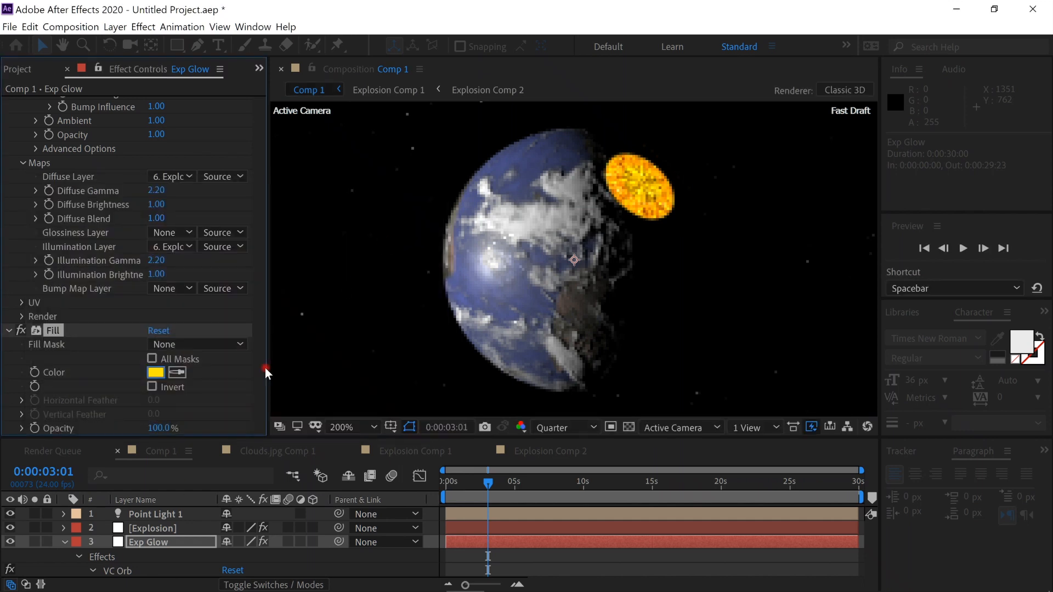
Solo the Exp Glow layer, add a Glow effect with a Glow Radius of 78, and turn solo off.
left_click(37, 541)
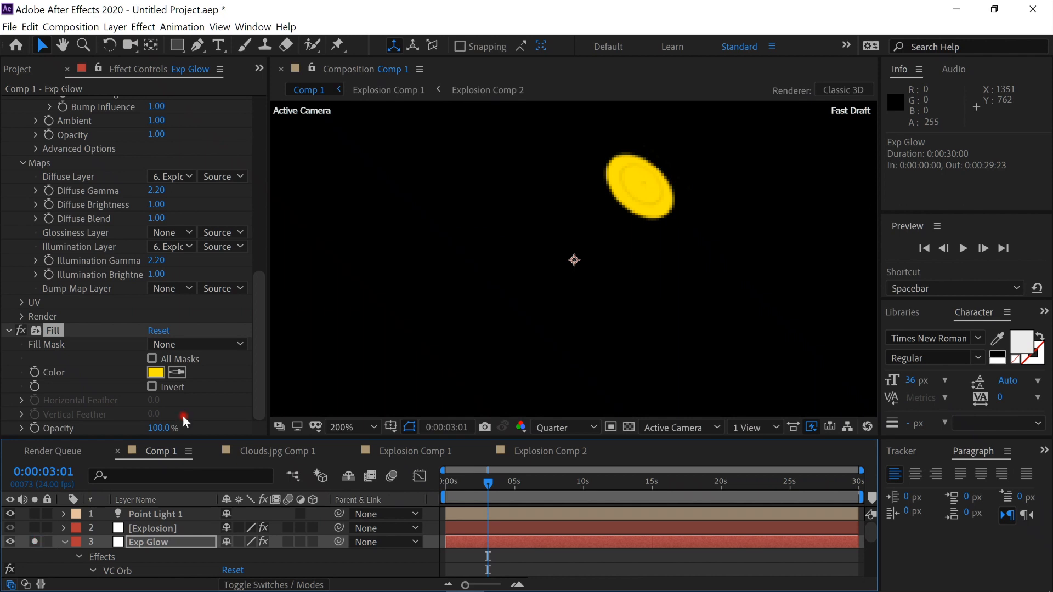
key("ctrl+space")
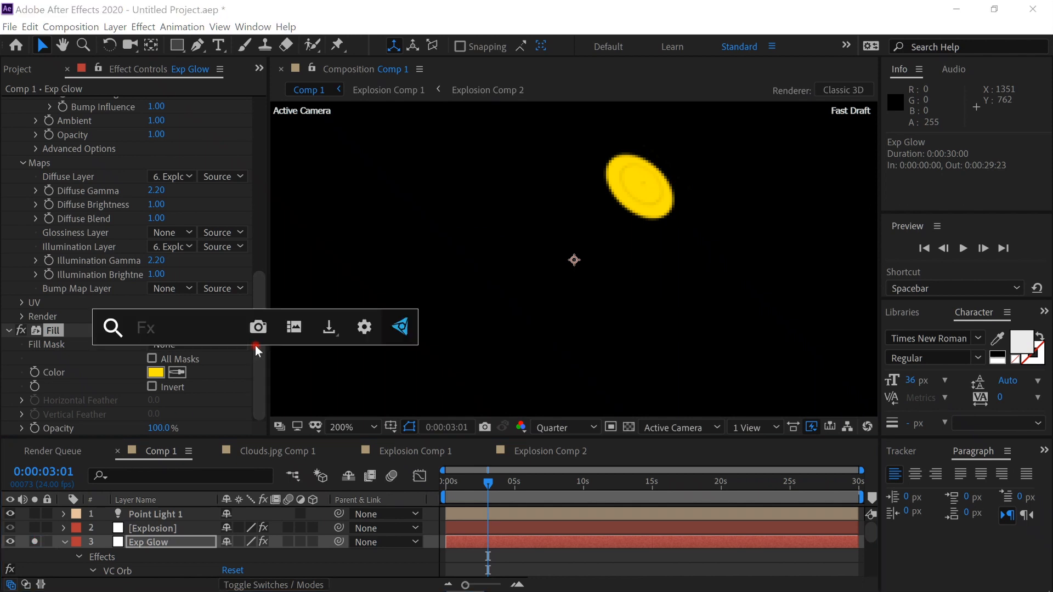
type("glo")
key("Return")
scroll(255, 346, "down", 5)
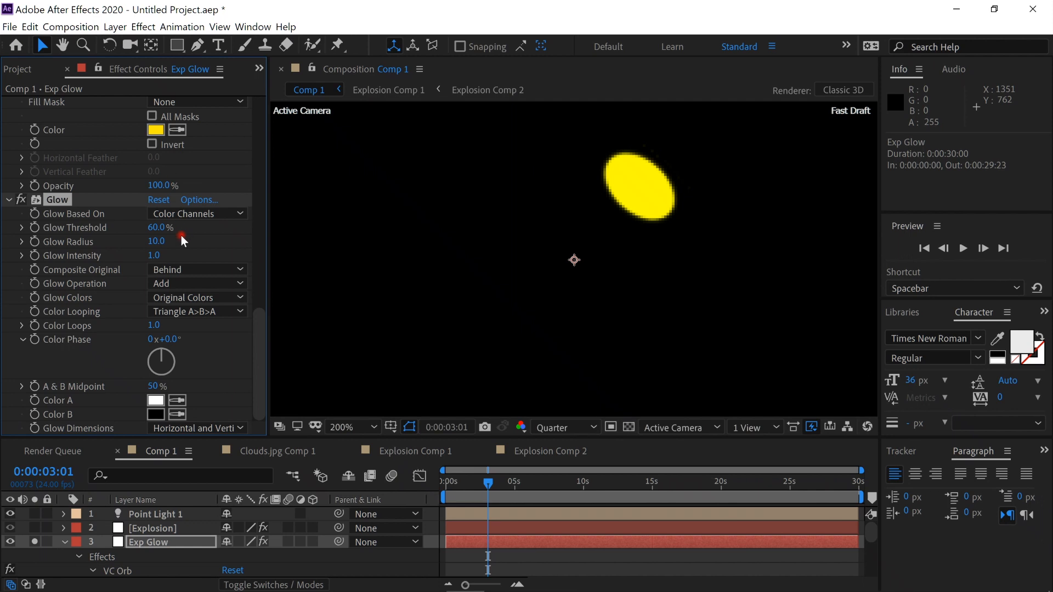
left_click_drag(156, 241, 227, 245)
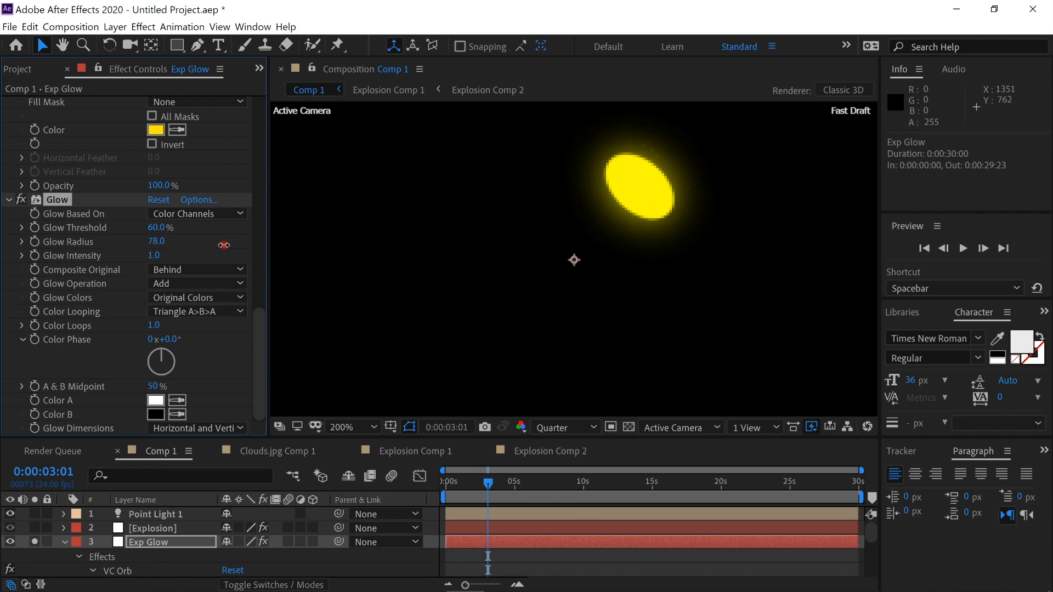
left_click(35, 540)
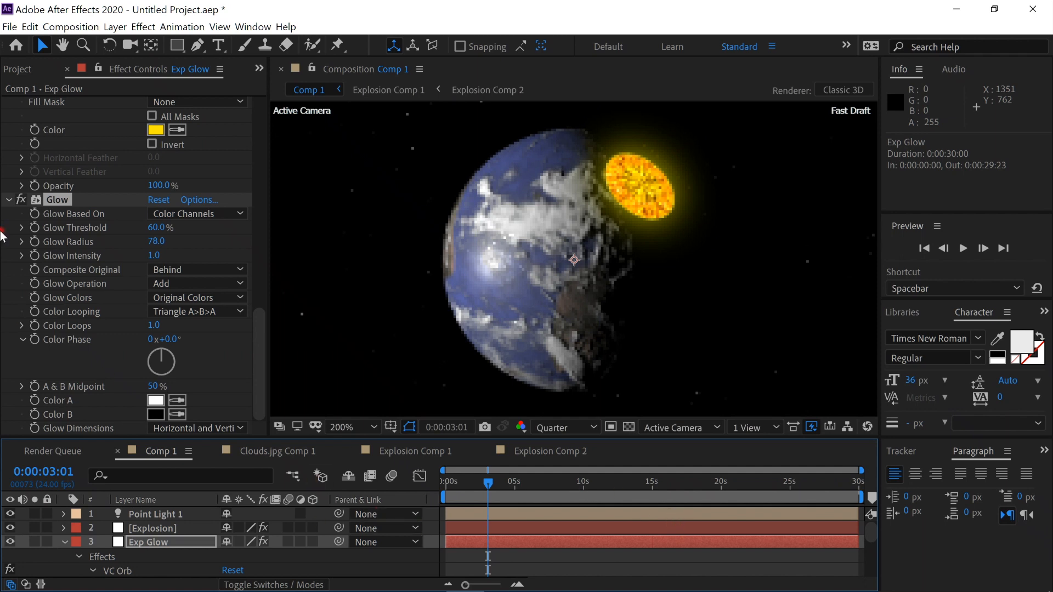
Create a new 1920 x 1080, 24 fps, 30-second composition named Particles.
left_click(80, 28)
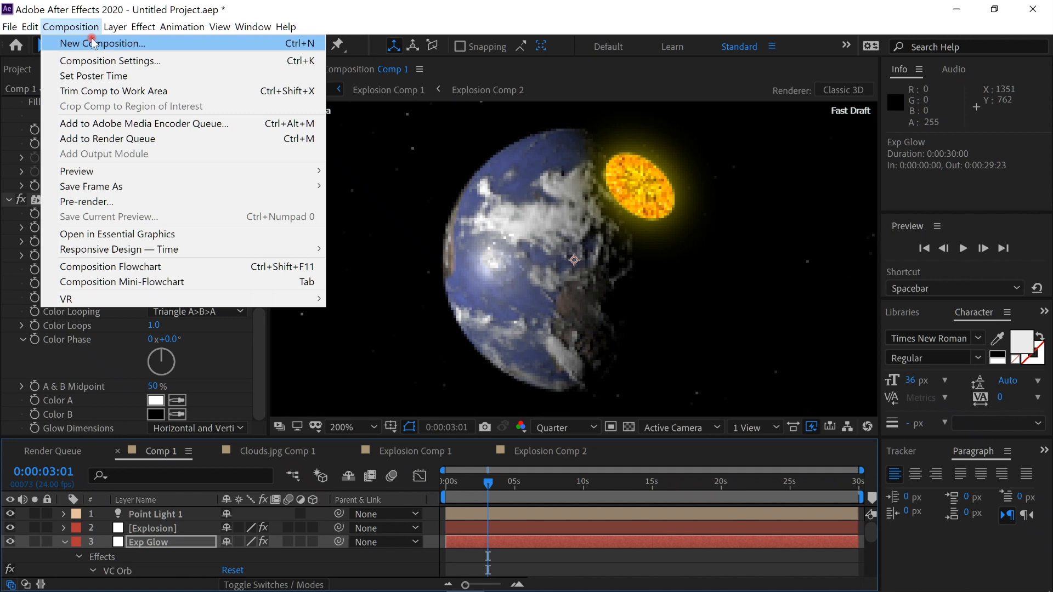
left_click(93, 43)
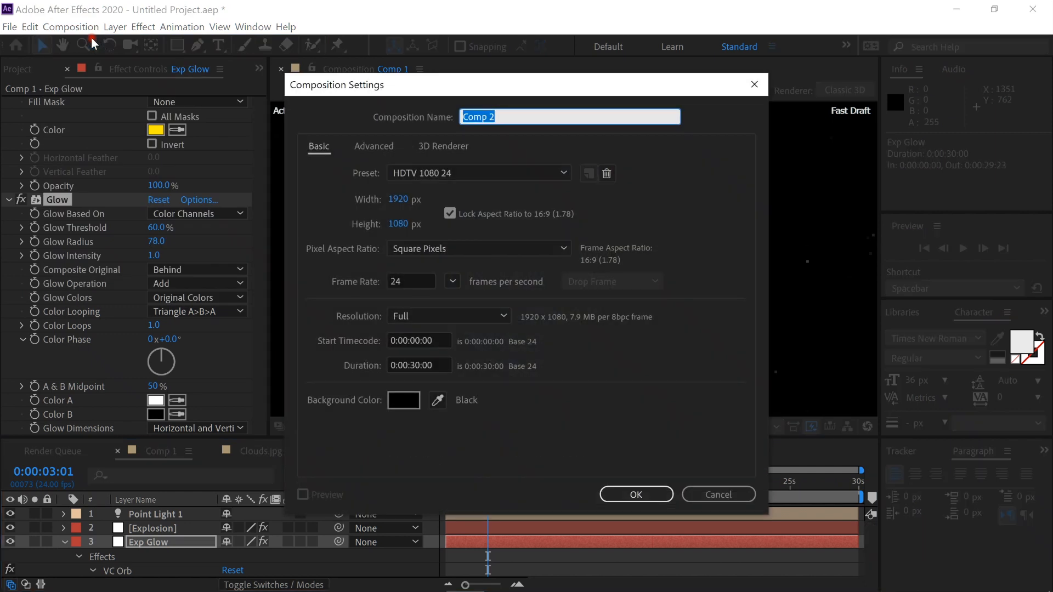
type("Particles")
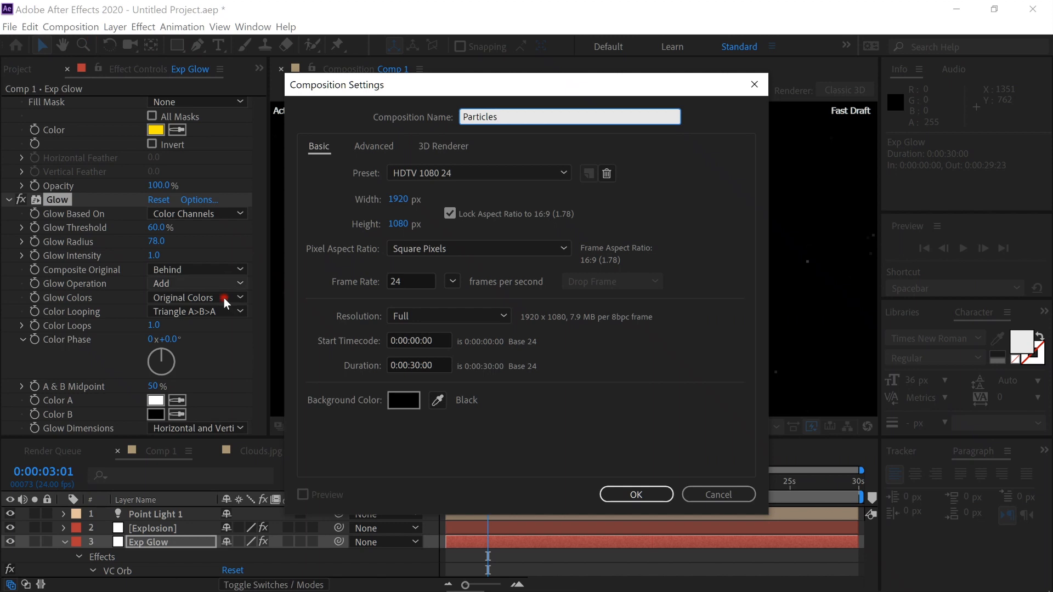
left_click(617, 495)
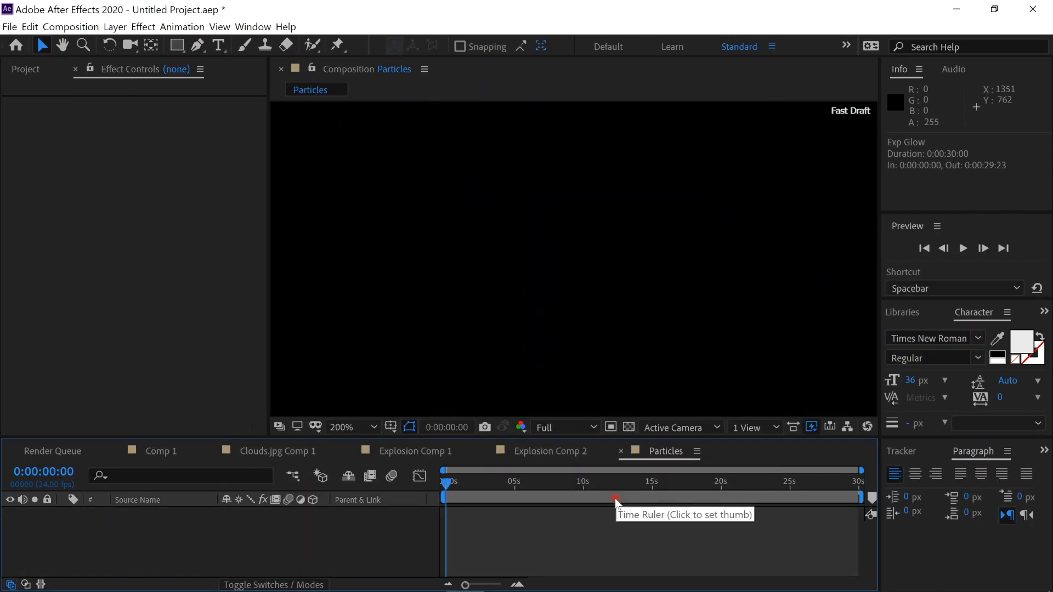
Add a white 1920 x 1080 solid named Parts to the Particles composition.
key("ctrl+y")
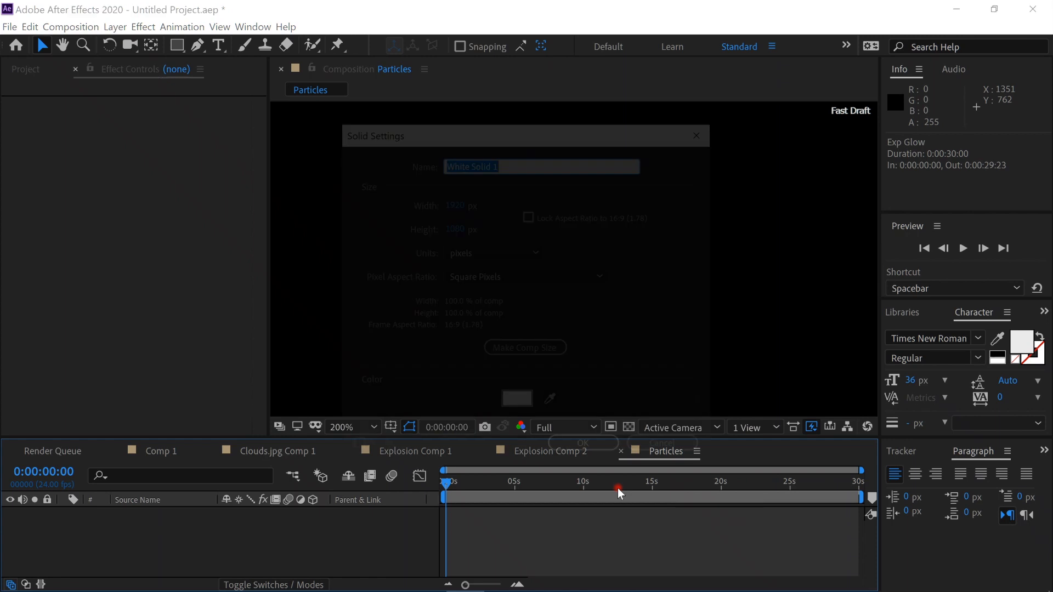
type("Partic")
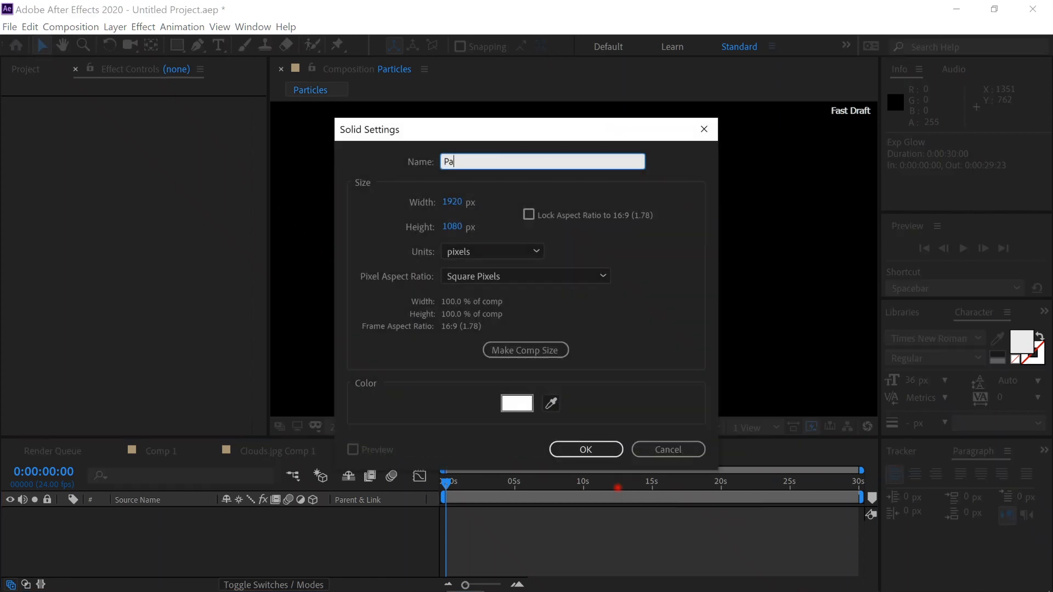
key("Return")
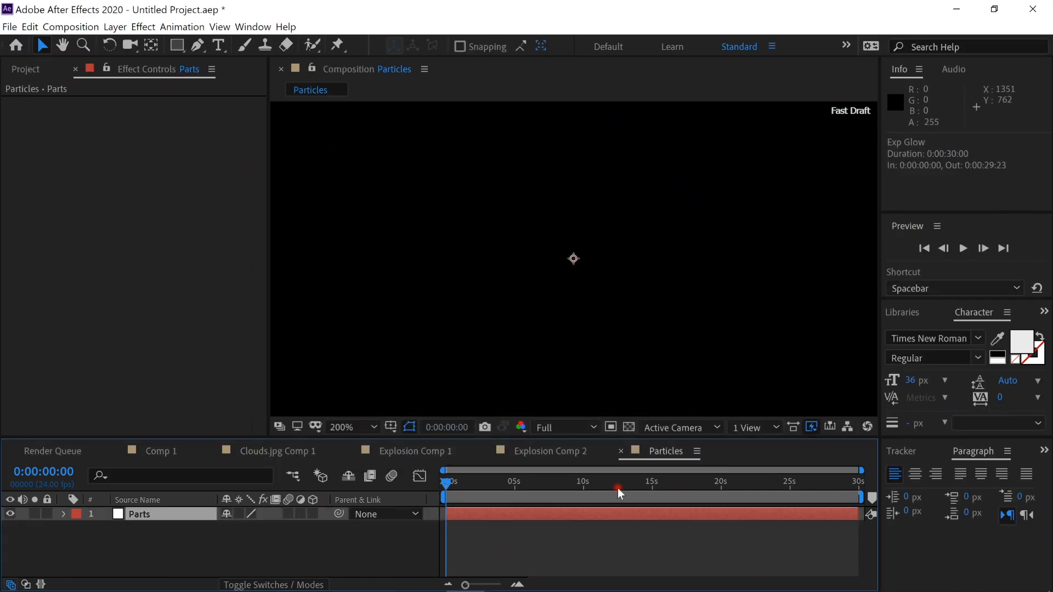
Apply the CC Particle World effect to the Parts solid and move the current time to about 0:00:05:11.
key("ctrl+space")
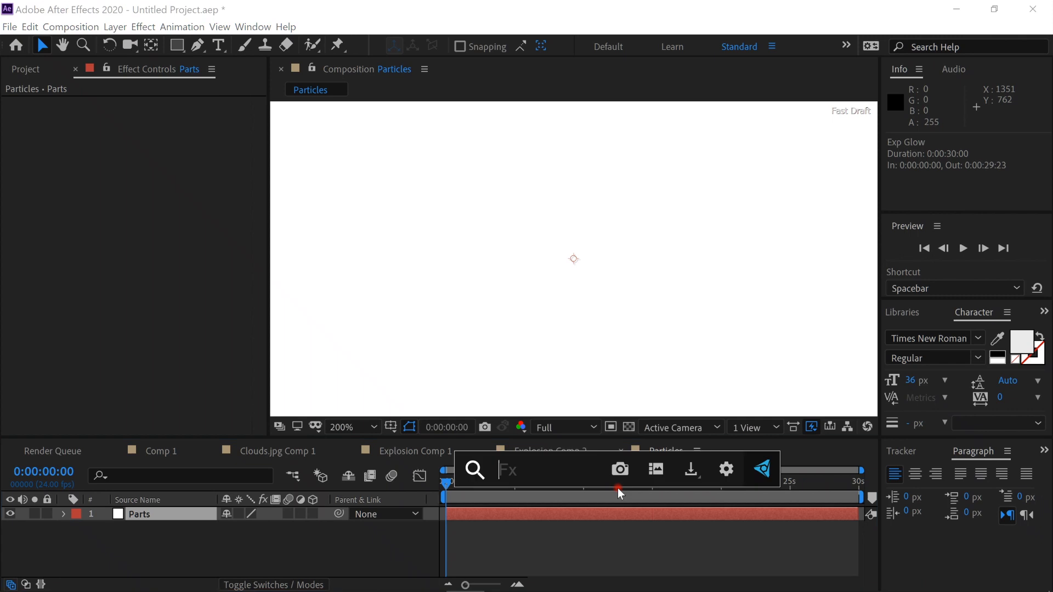
type("part")
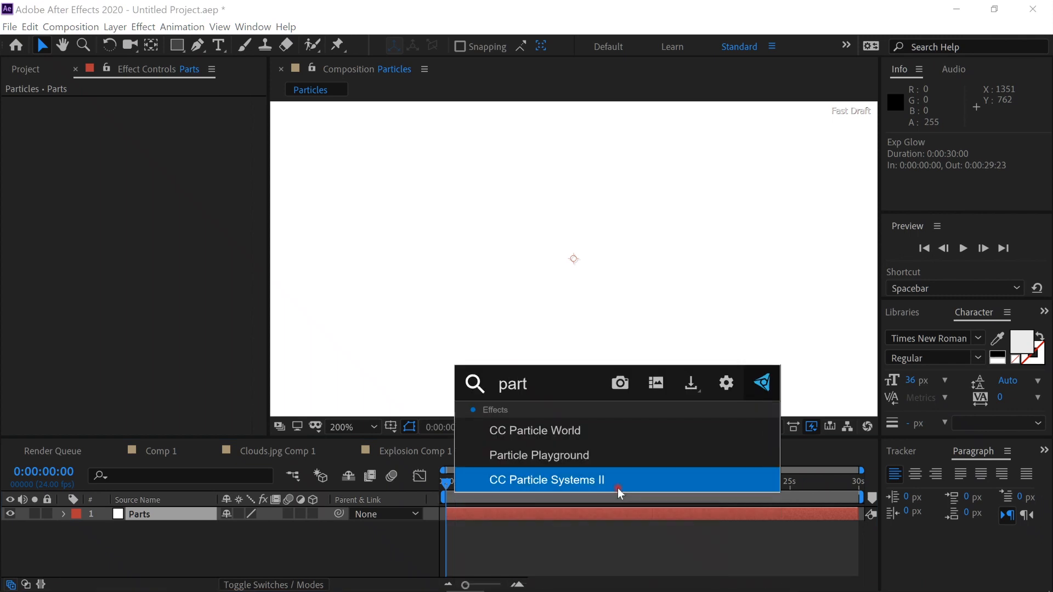
left_click(607, 430)
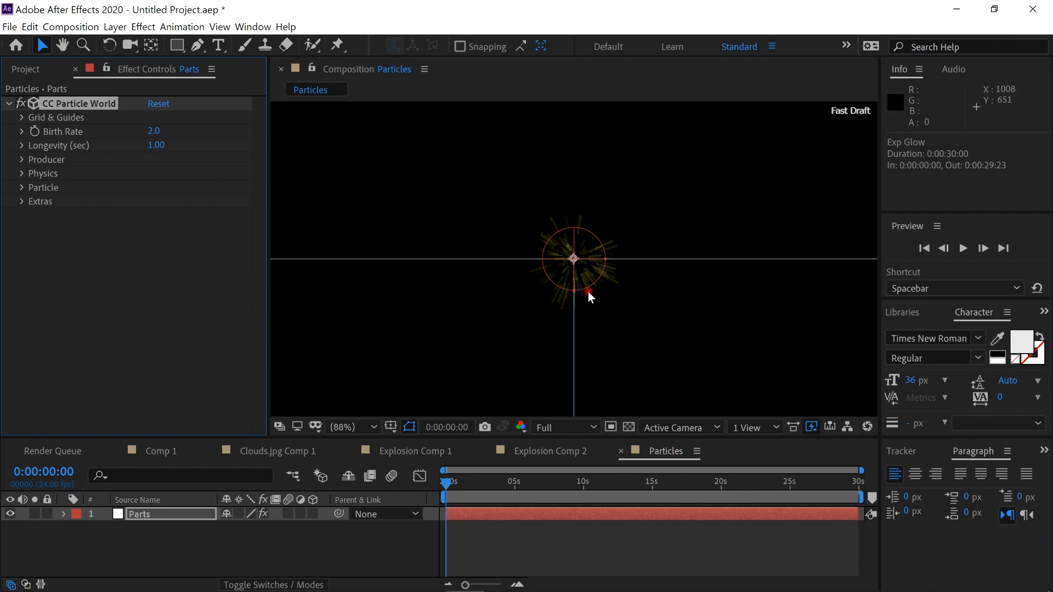
key("shift+slash")
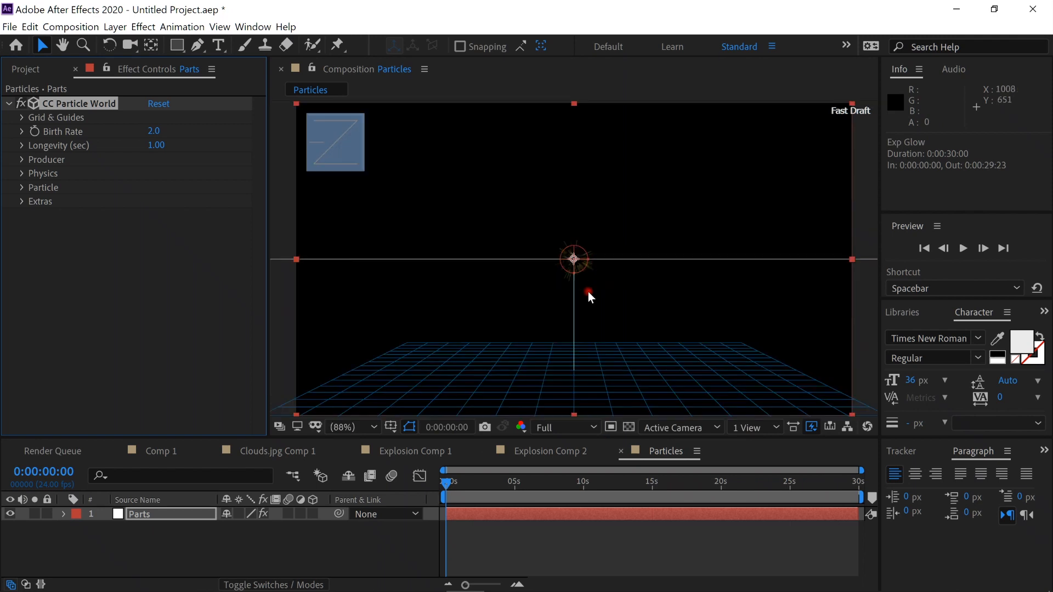
left_click(521, 484)
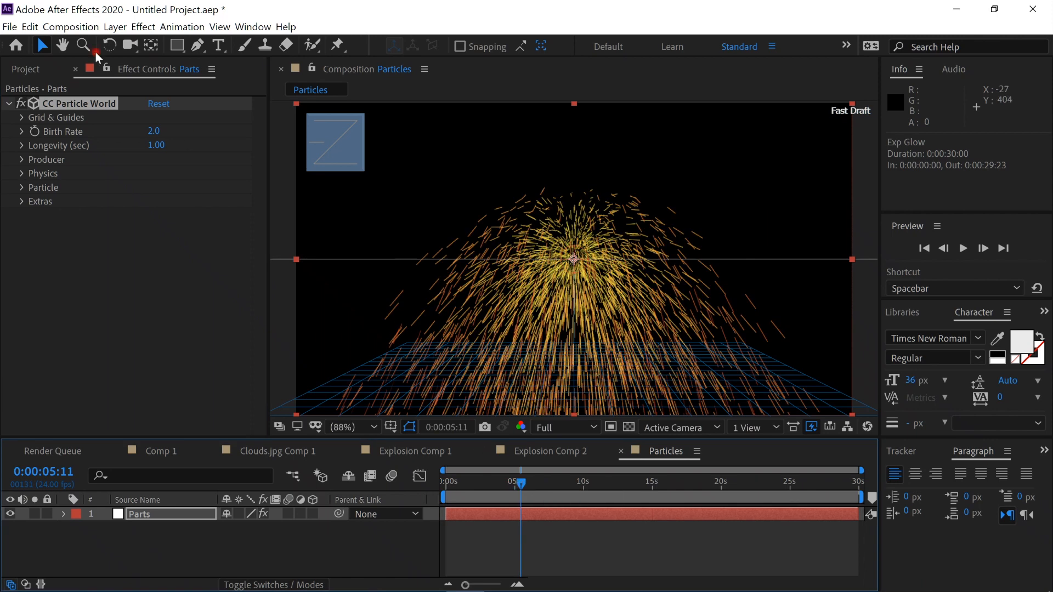
Set CC Particle World's producer Position Y to -0.06 and Longevity to 0.41 sec, and preview the particles.
left_click(23, 160)
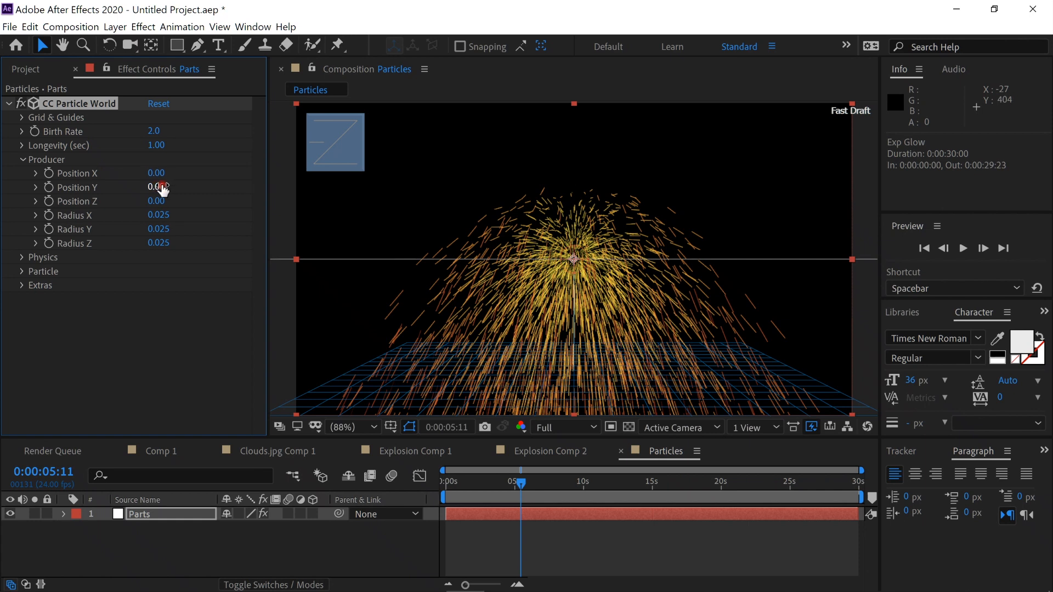
left_click_drag(163, 187, 113, 187)
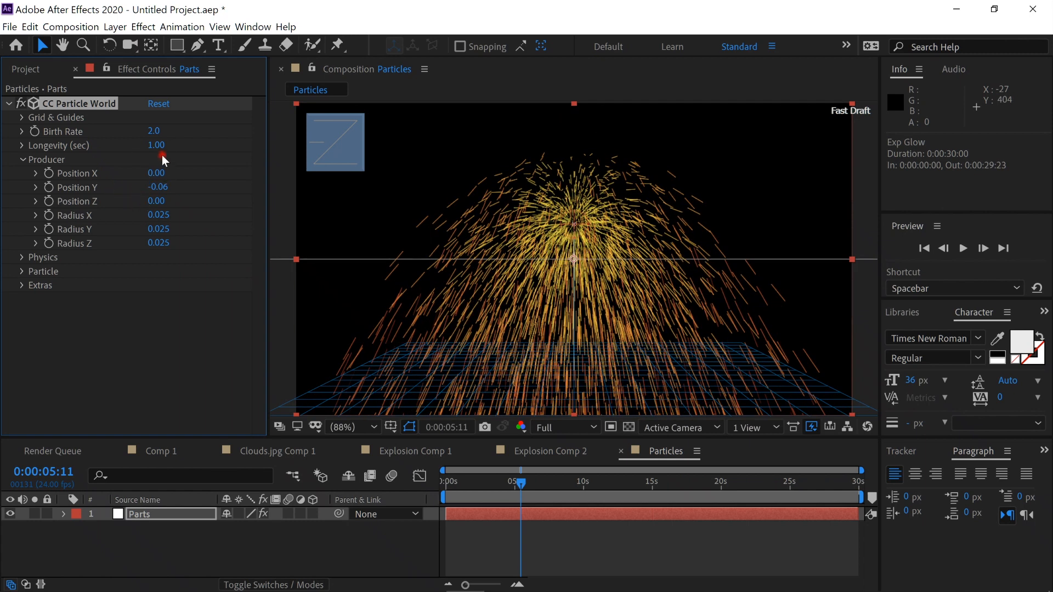
left_click_drag(163, 154, 106, 139)
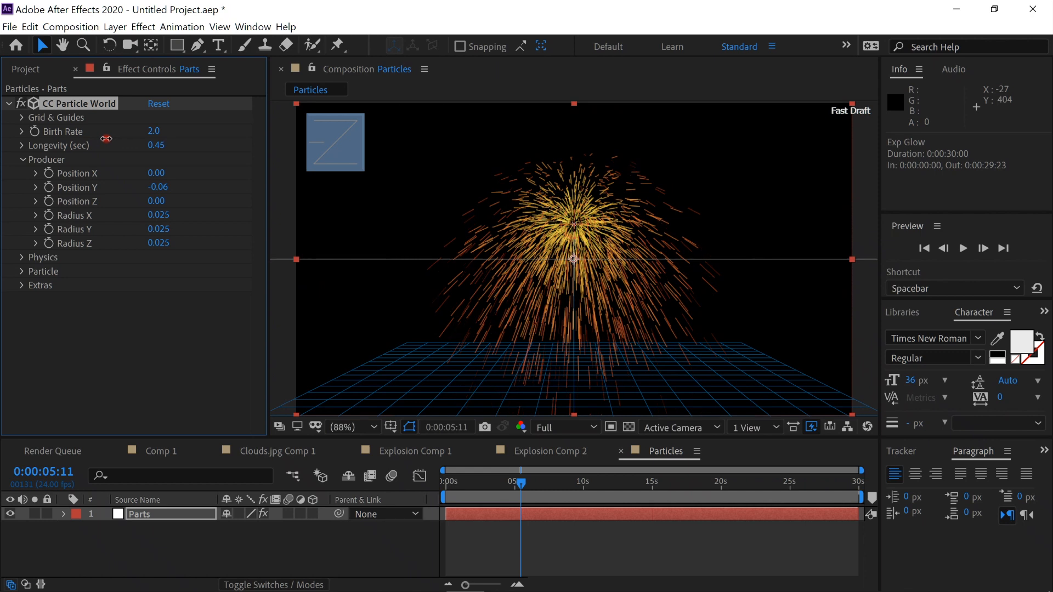
left_click_drag(106, 139, 103, 139)
left_click(963, 249)
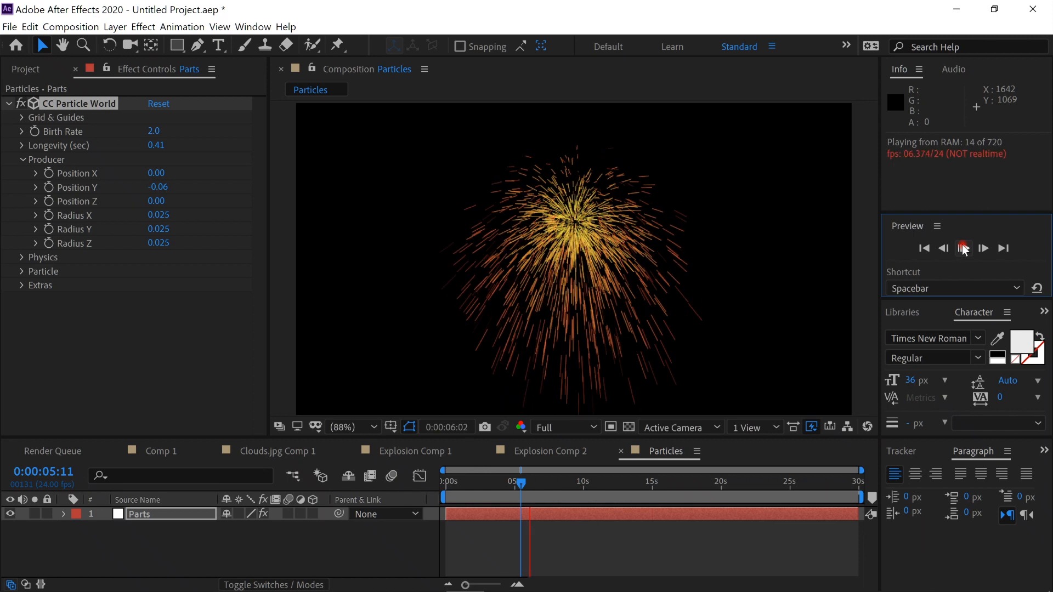
left_click(963, 249)
Move the current time to about 0:00:00:22 and duplicate the Parts layer.
left_click_drag(481, 487, 459, 492)
left_click(183, 518)
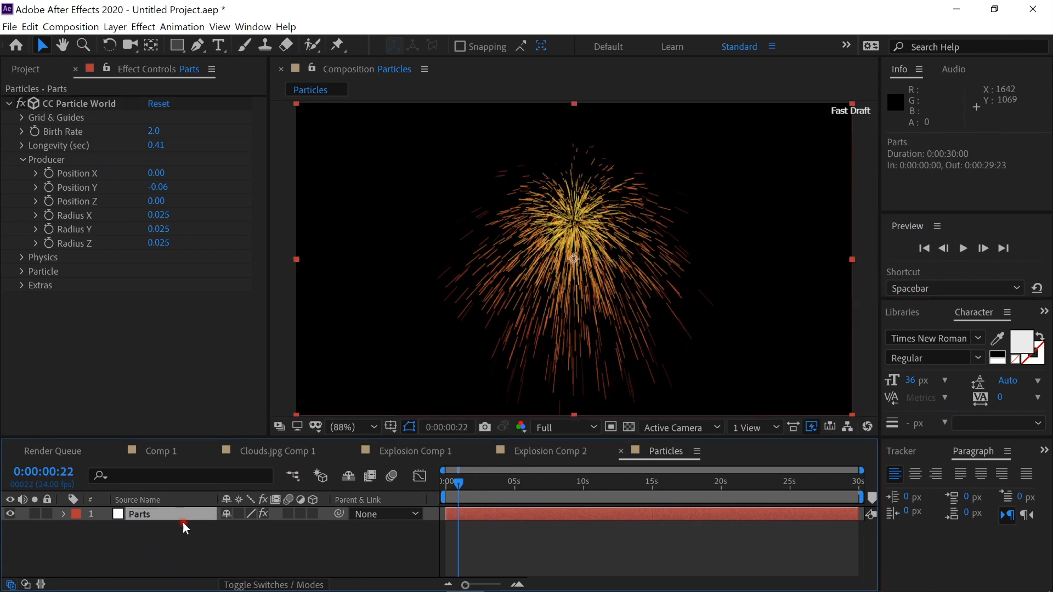
key("ctrl+d")
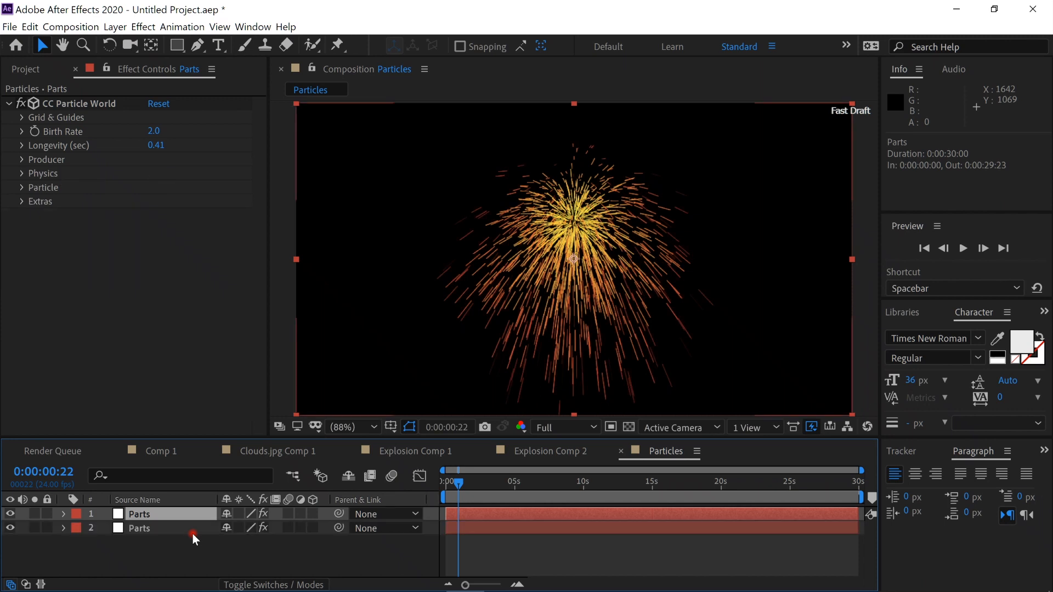
Create an adjustment layer with the Timewarp effect above the Parts layers and duplicate it twice.
key("ctrl+alt+y")
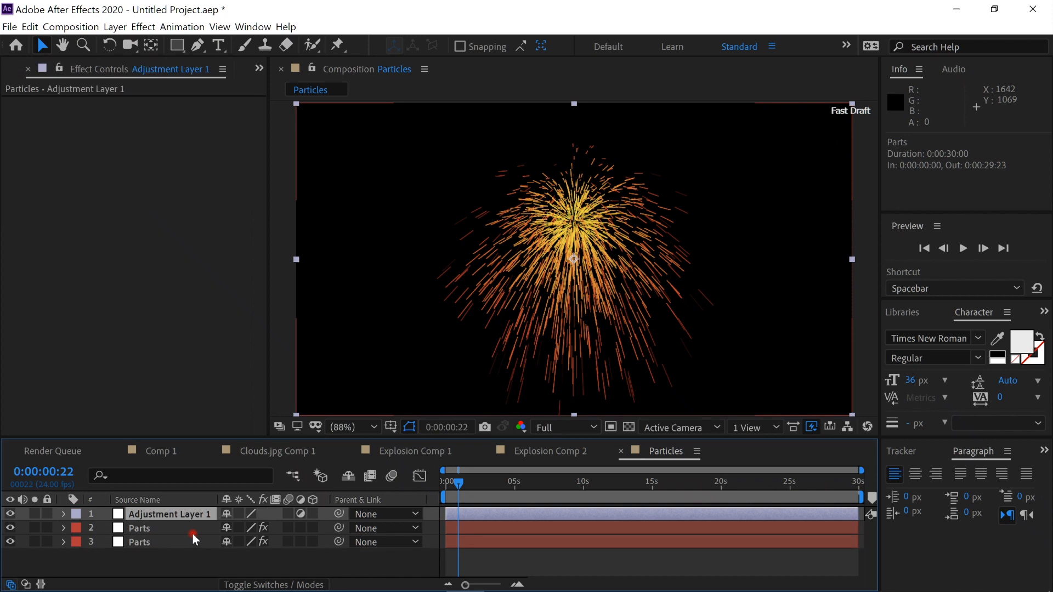
key("ctrl+space")
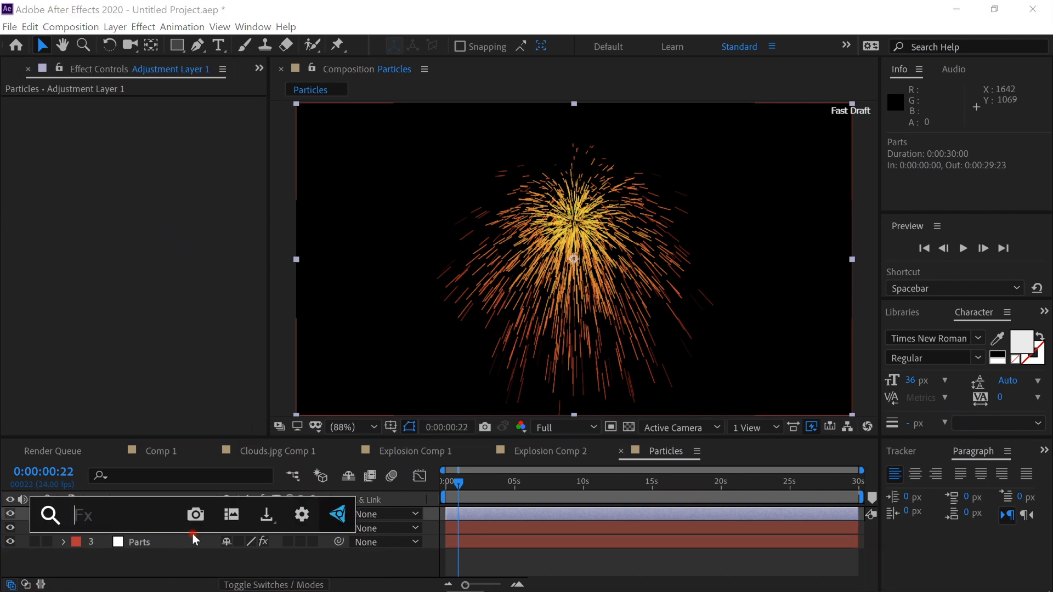
type("time")
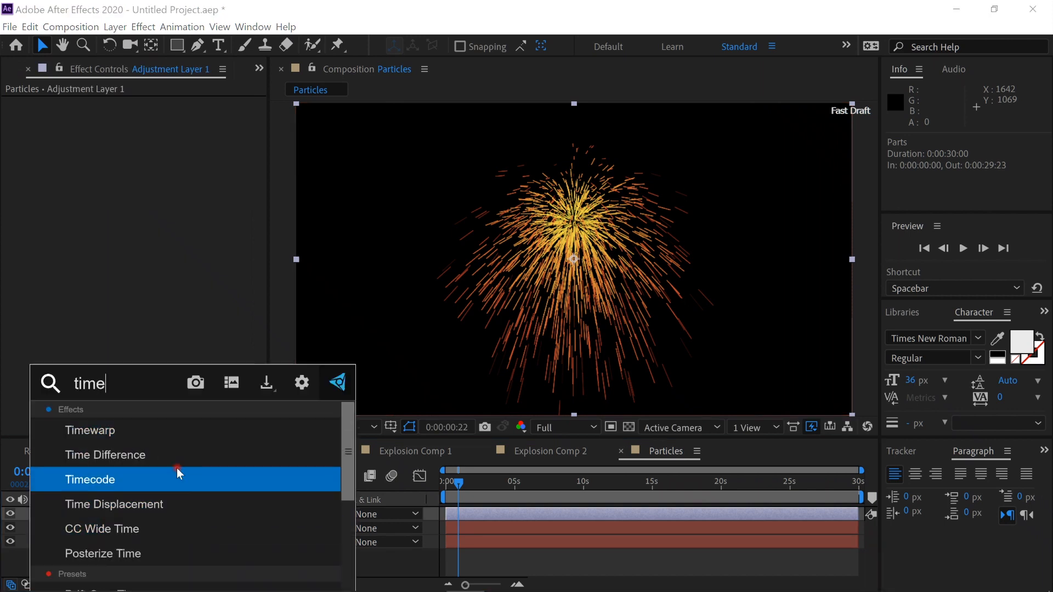
left_click(182, 434)
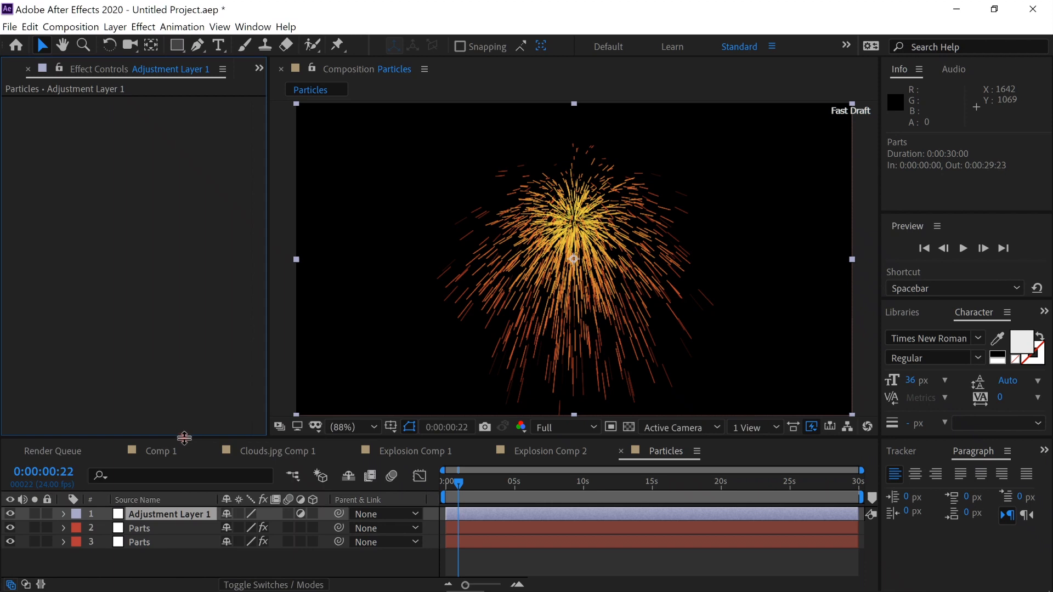
left_click(202, 515)
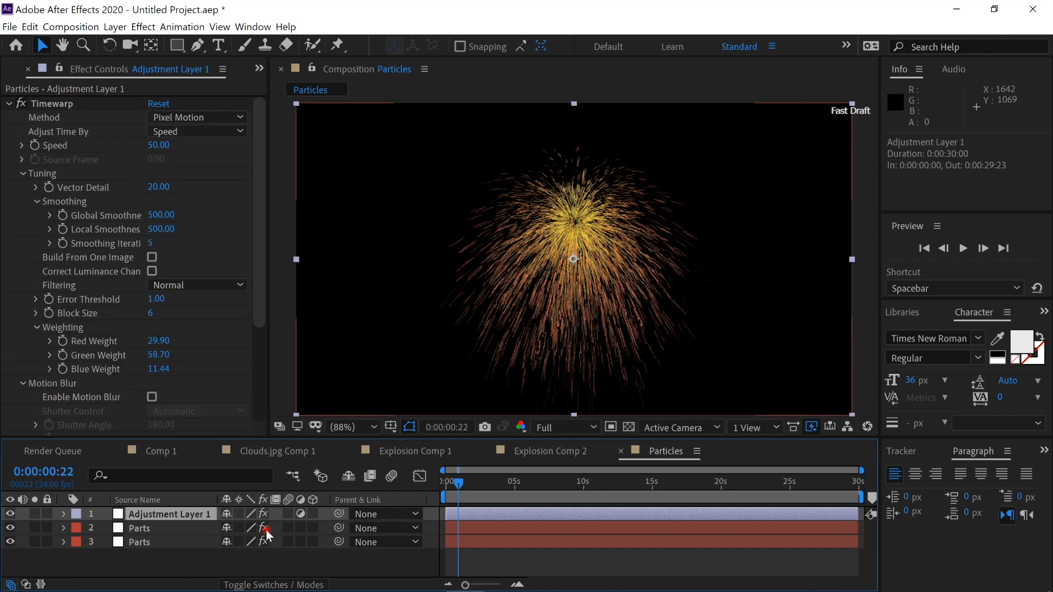
key("ctrl+d")
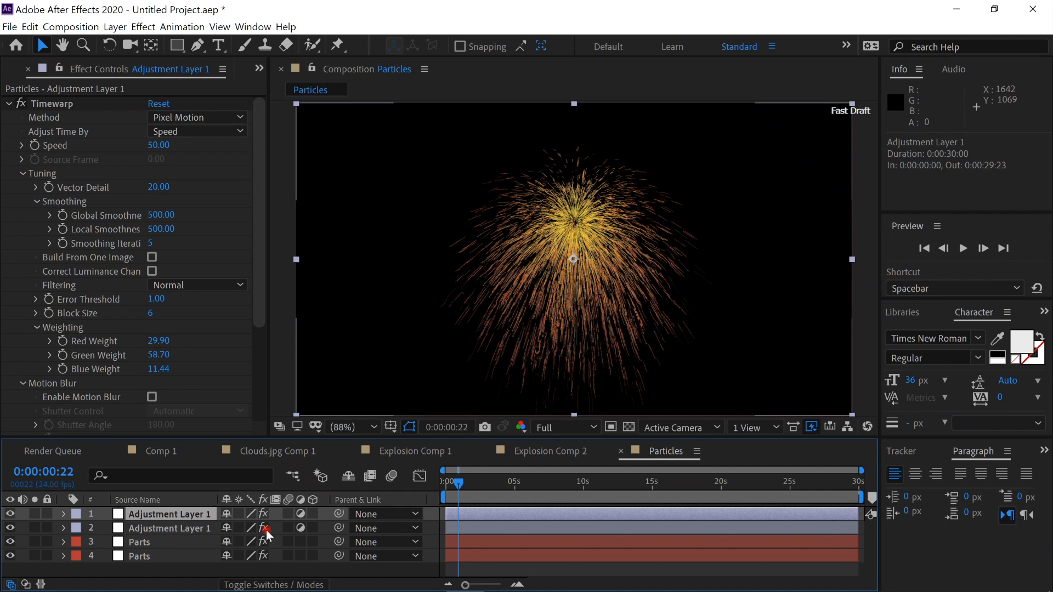
key("ctrl+d")
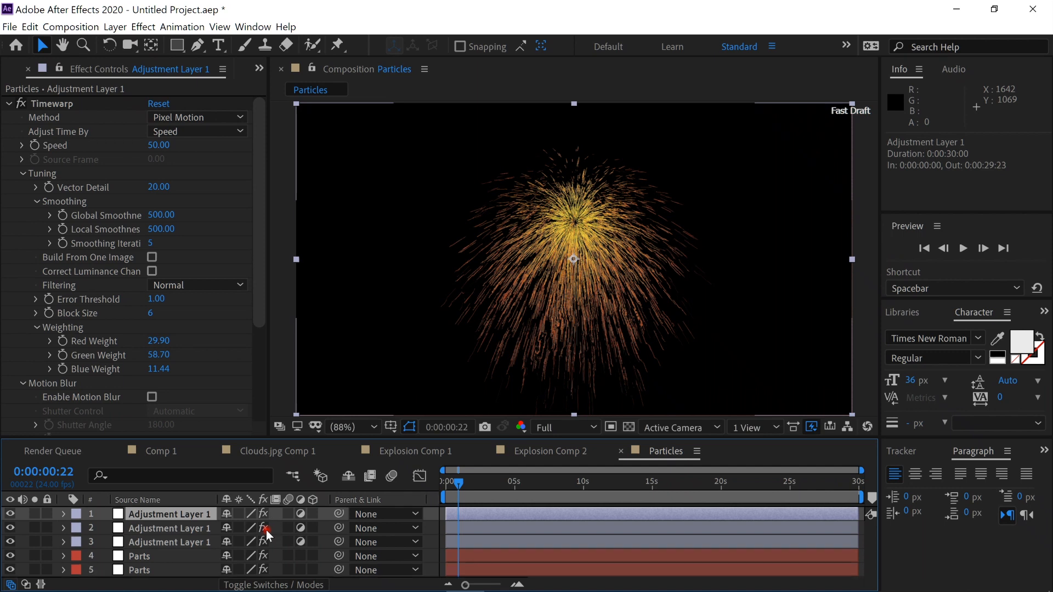
Lower the Particles composition's preview resolution to Quarter and play back the time-warped particles.
left_click(959, 252)
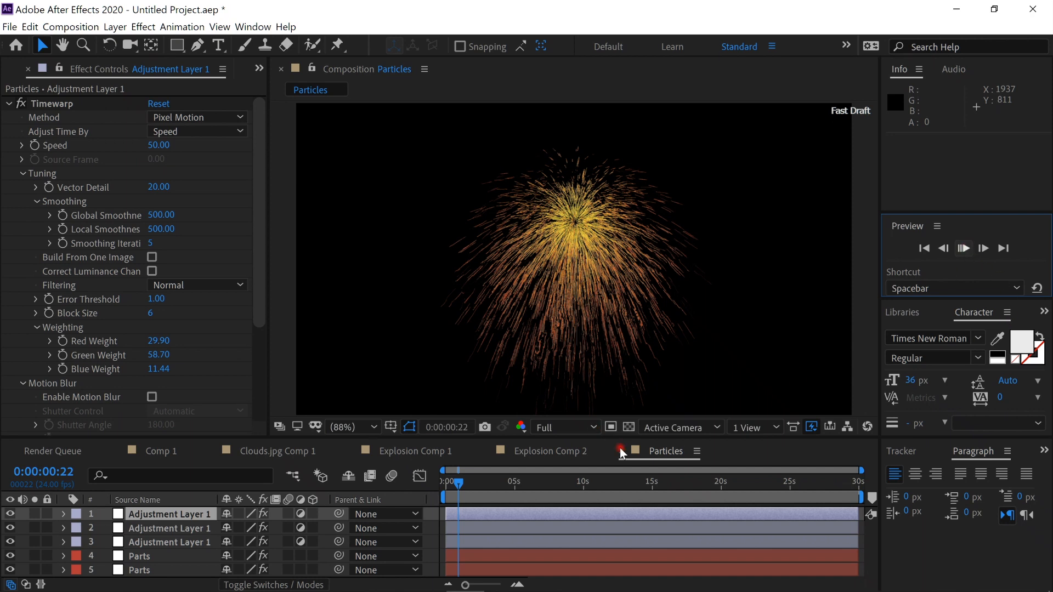
left_click(591, 426)
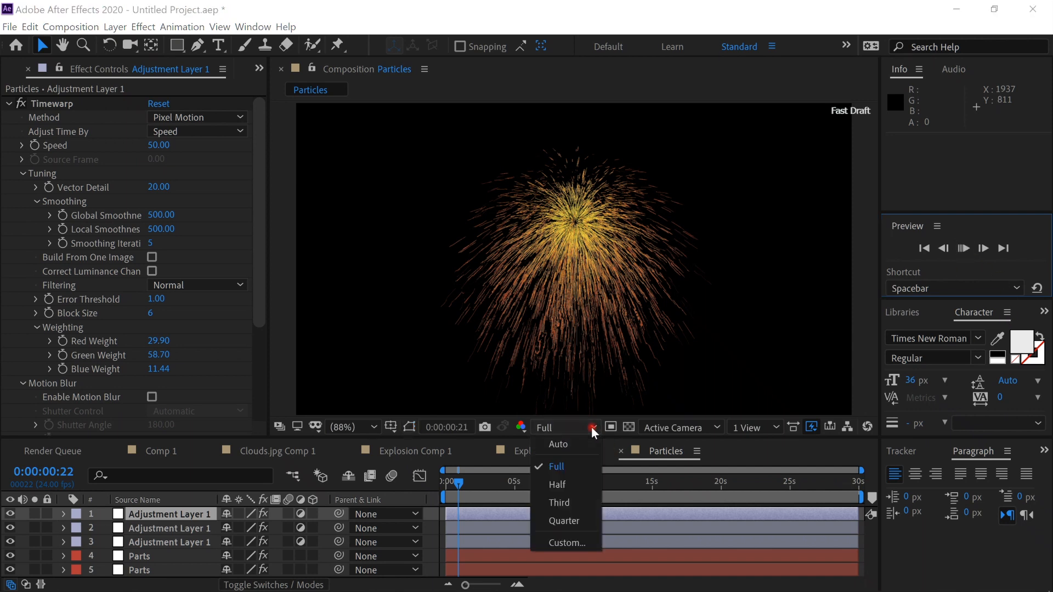
left_click(558, 523)
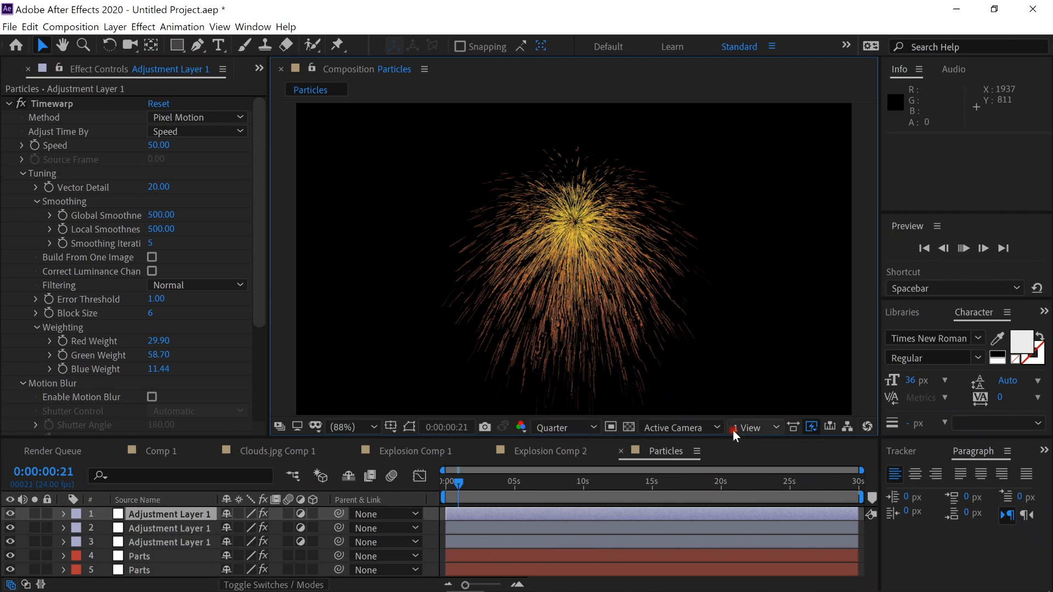
key("space")
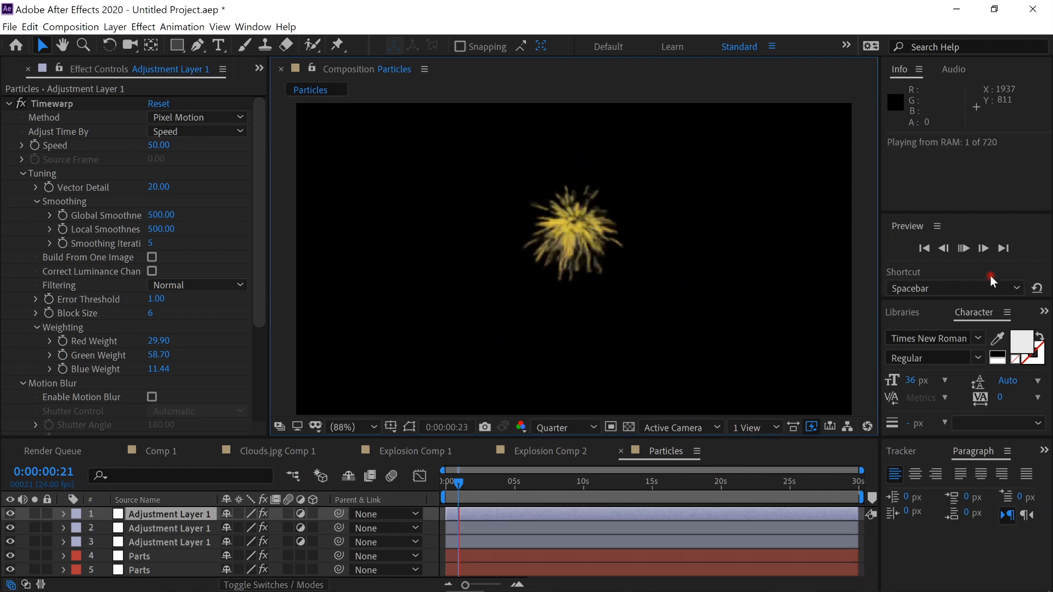
left_click(963, 249)
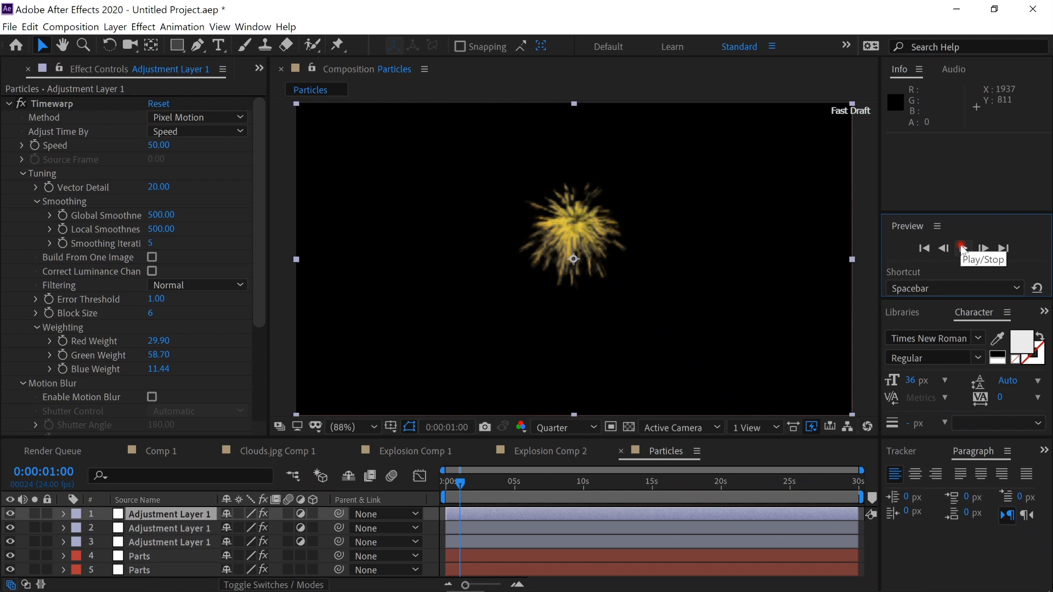
left_click(964, 249)
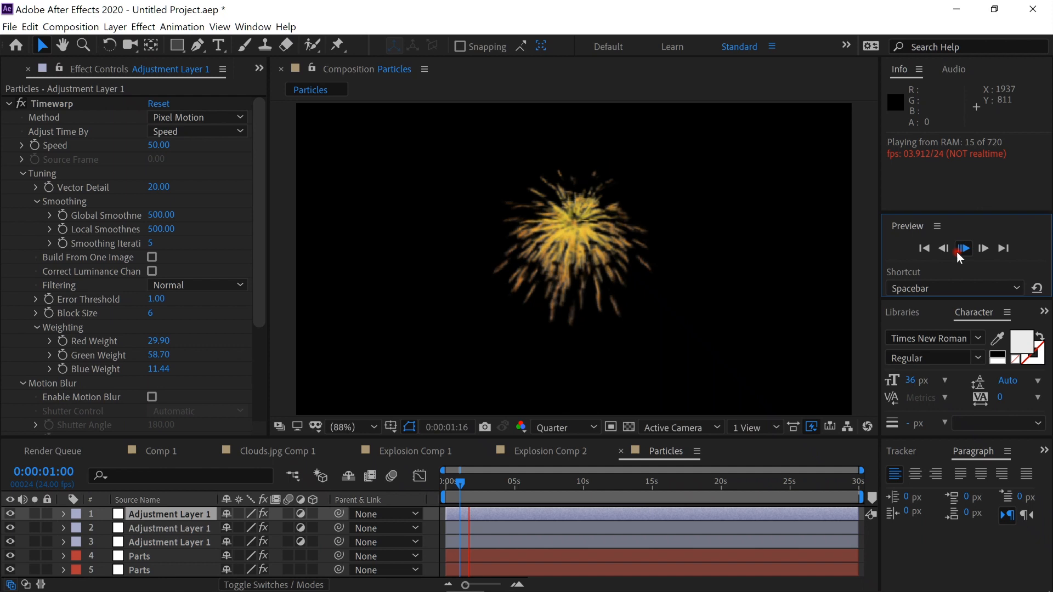
left_click(957, 253)
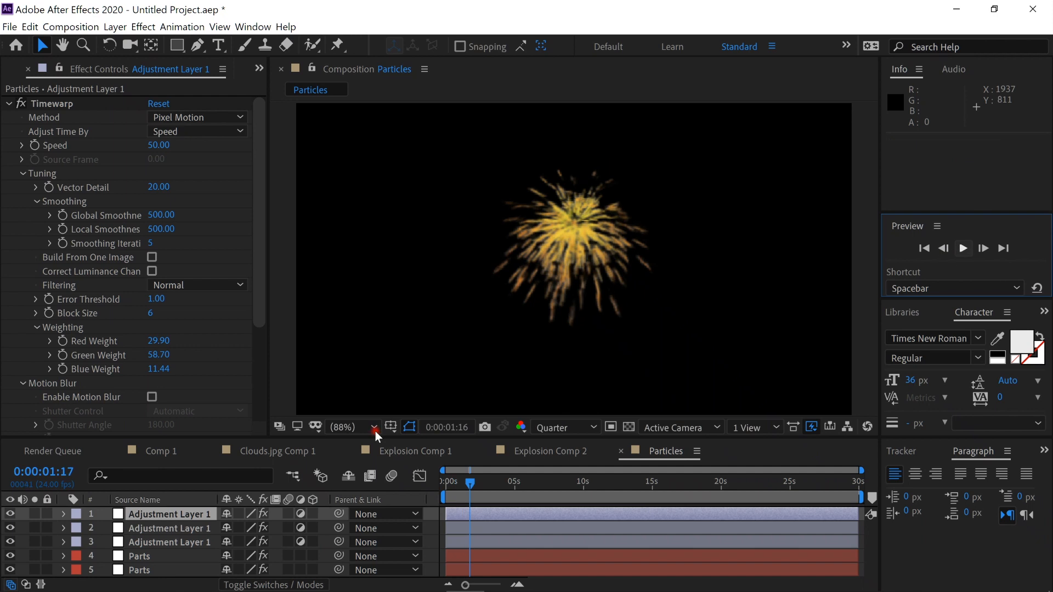
Add the Particles composition to Comp 1 directly below Point Light 1 and scale it to 29%.
left_click(160, 449)
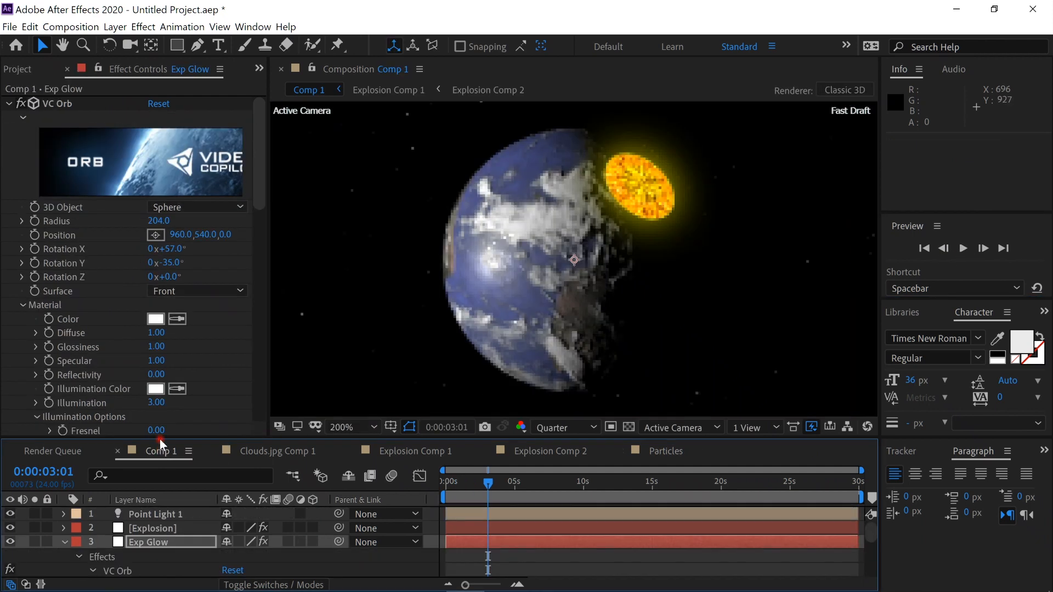
left_click(26, 70)
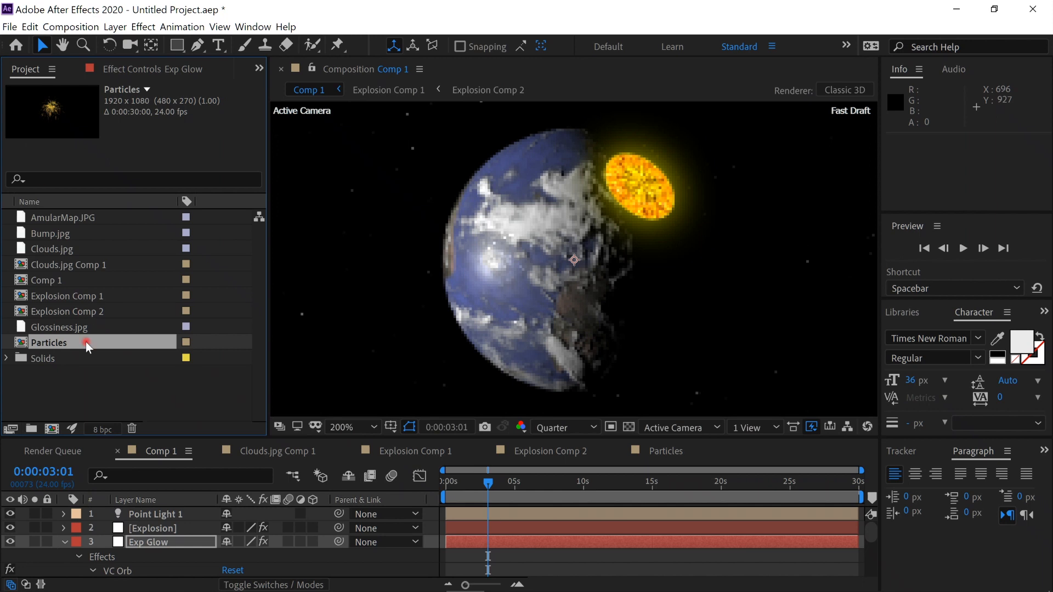
left_click_drag(85, 341, 93, 378)
left_click_drag(102, 471, 105, 521)
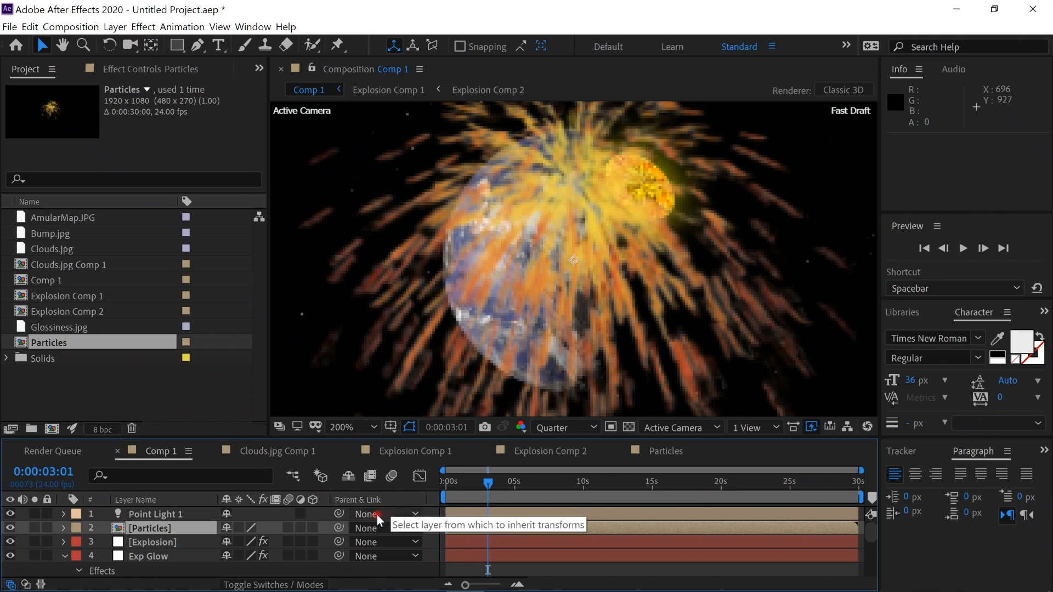
key("s")
left_click_drag(252, 549, 196, 528)
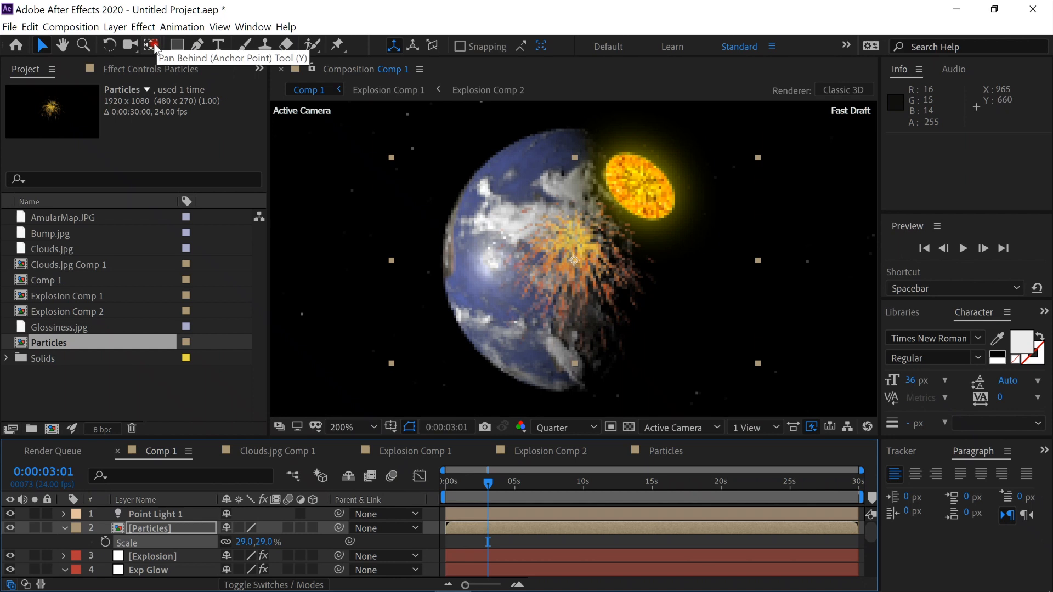
Move the Particles layer's anchor point to the burst's center and place the layer over the explosion sphere, at about 1069, 434.
left_click(153, 46)
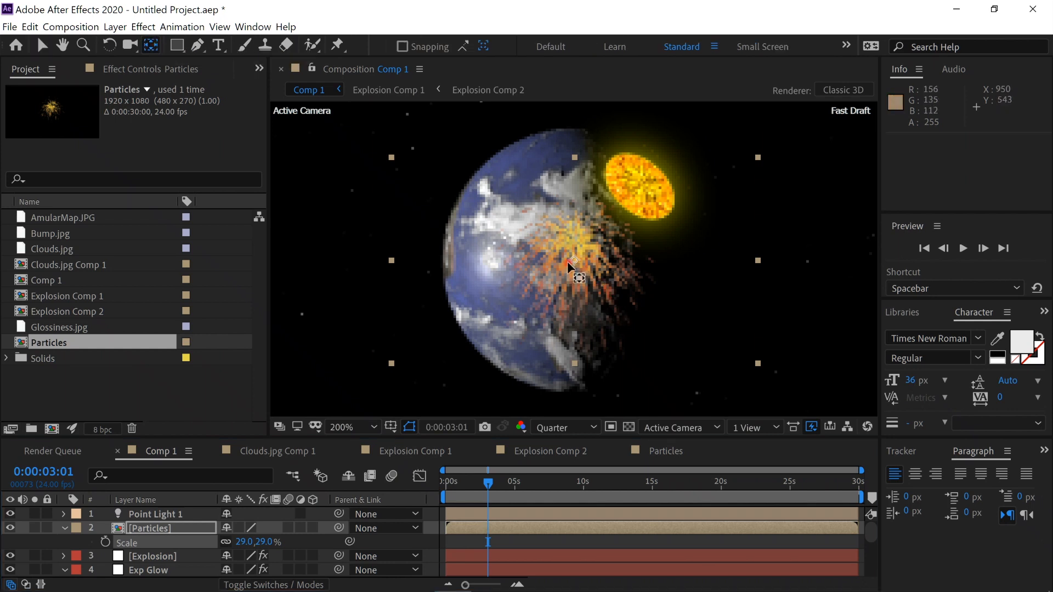
left_click_drag(573, 257, 578, 245)
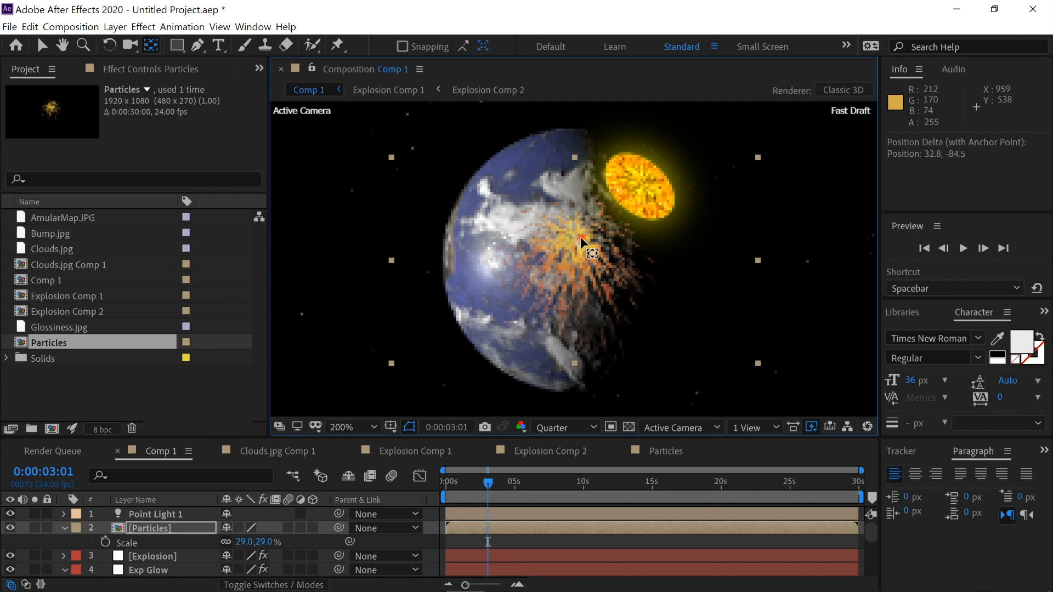
left_click_drag(581, 242, 582, 238)
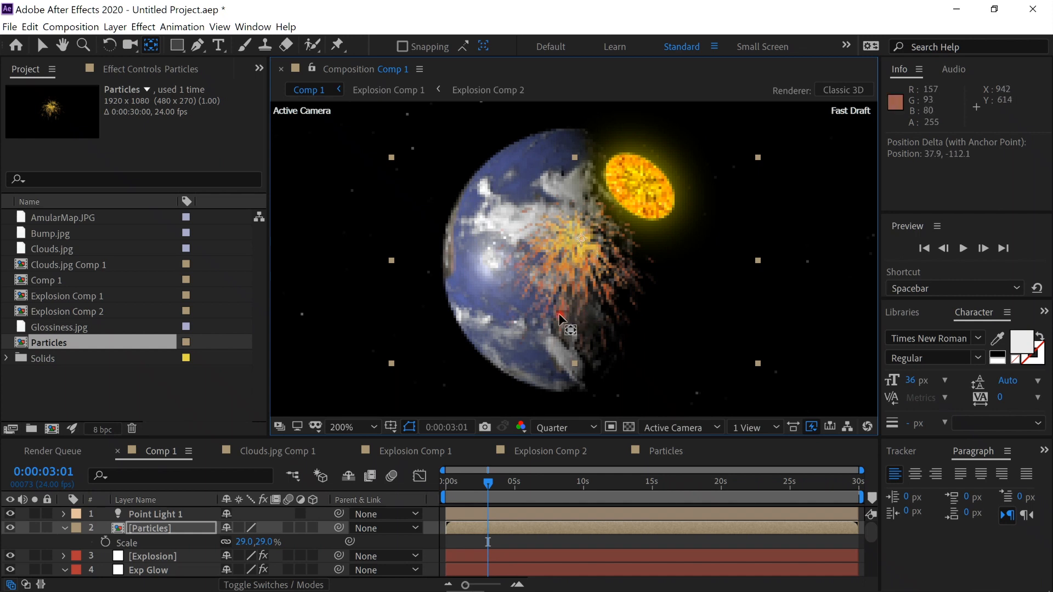
left_click(43, 45)
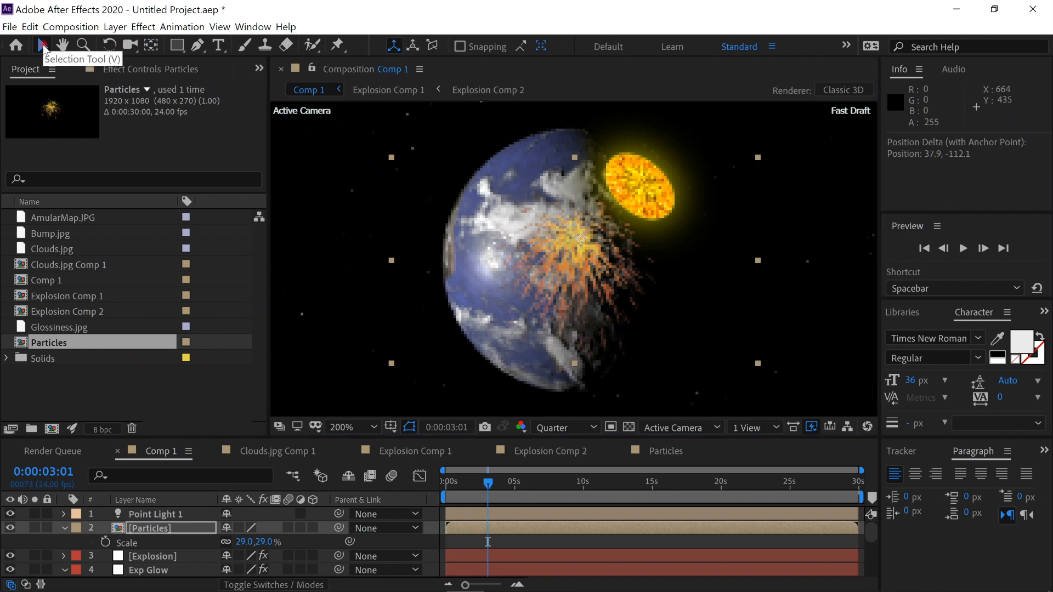
left_click_drag(624, 270, 655, 231)
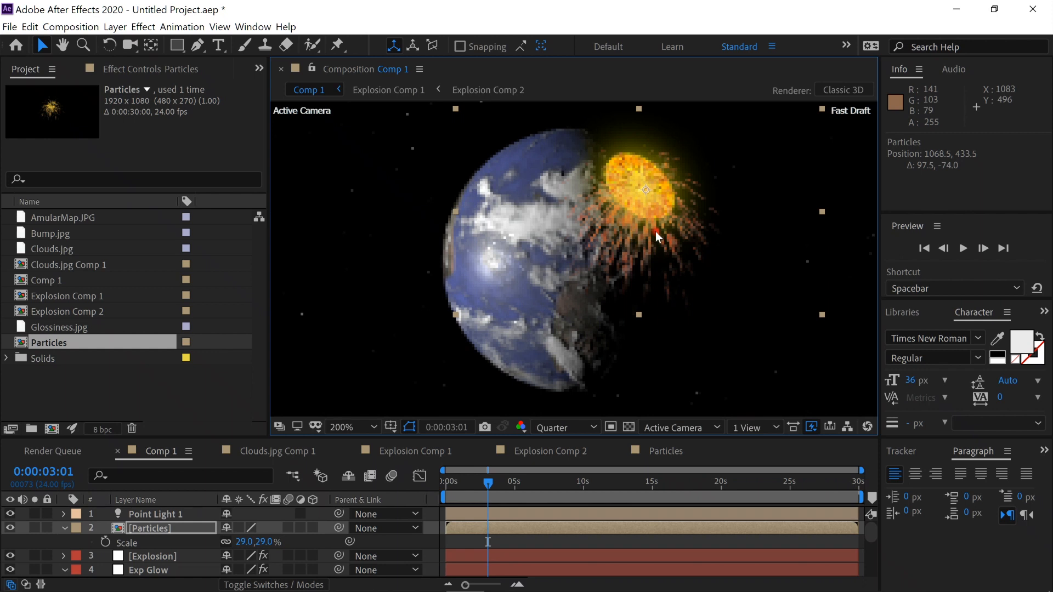
Rotate the Particles layer to 46° and shift it in time so that it starts at 0:00:02:05.
key("r")
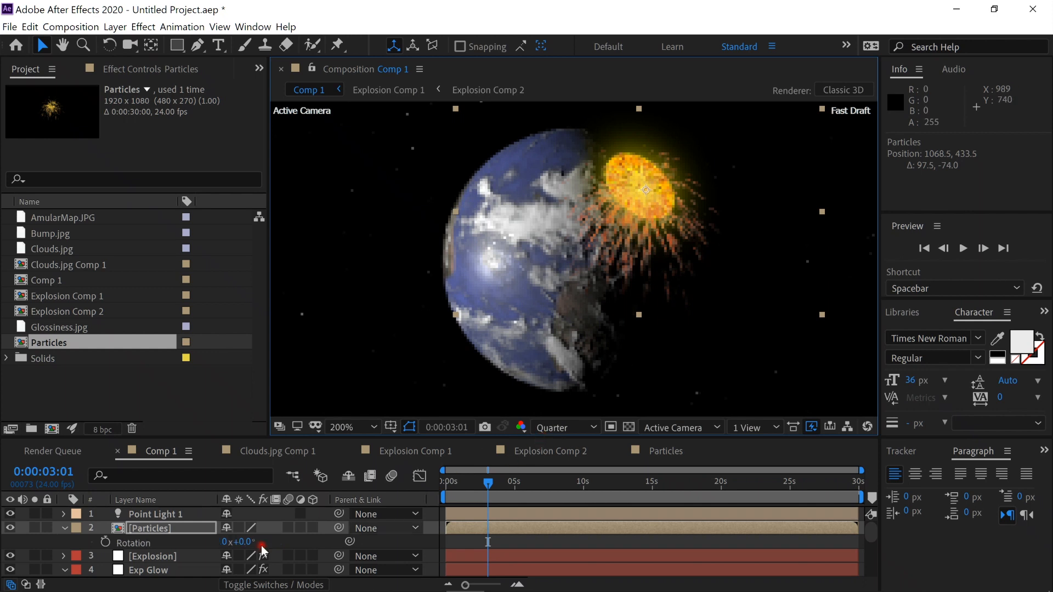
left_click_drag(249, 546, 296, 560)
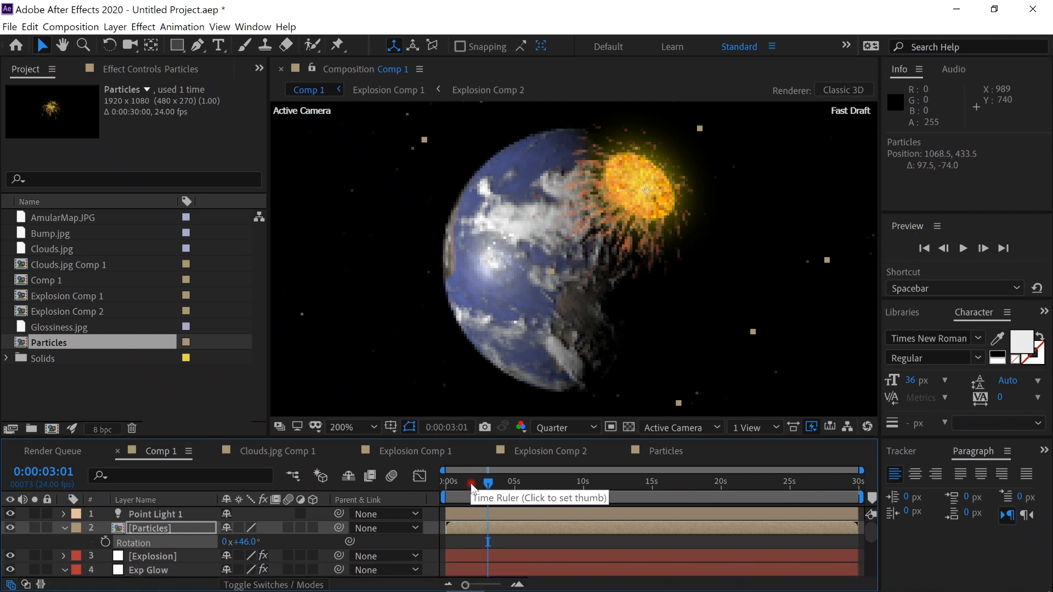
left_click_drag(487, 486, 476, 488)
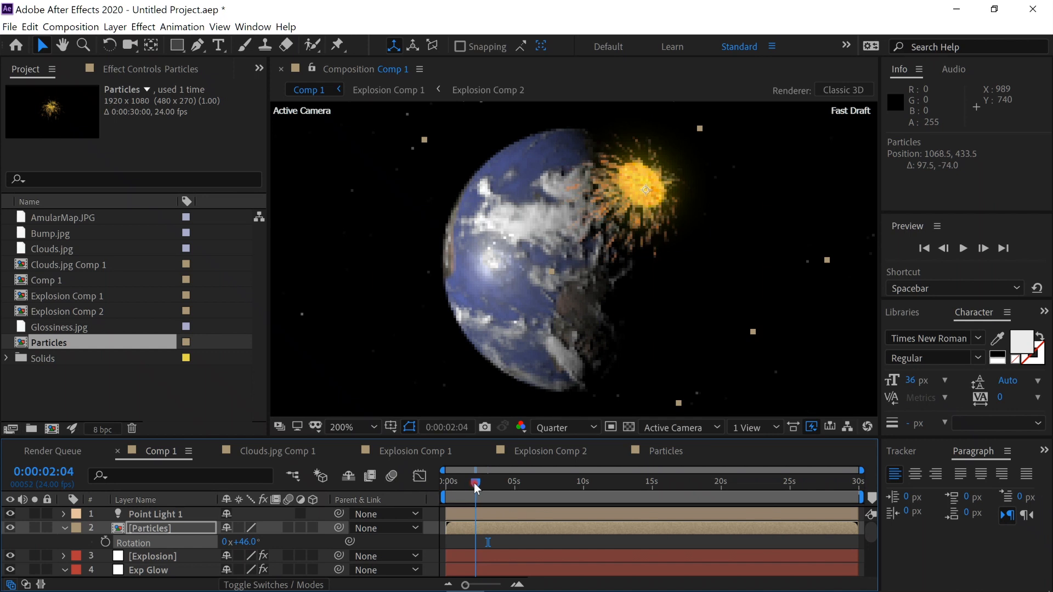
left_click(493, 527)
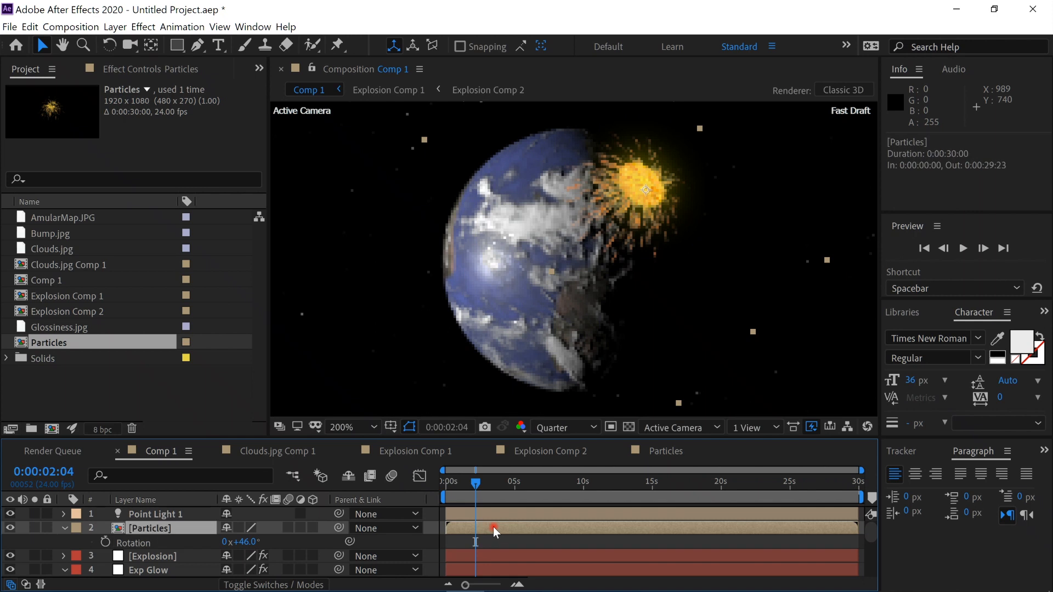
left_click_drag(492, 526, 525, 533)
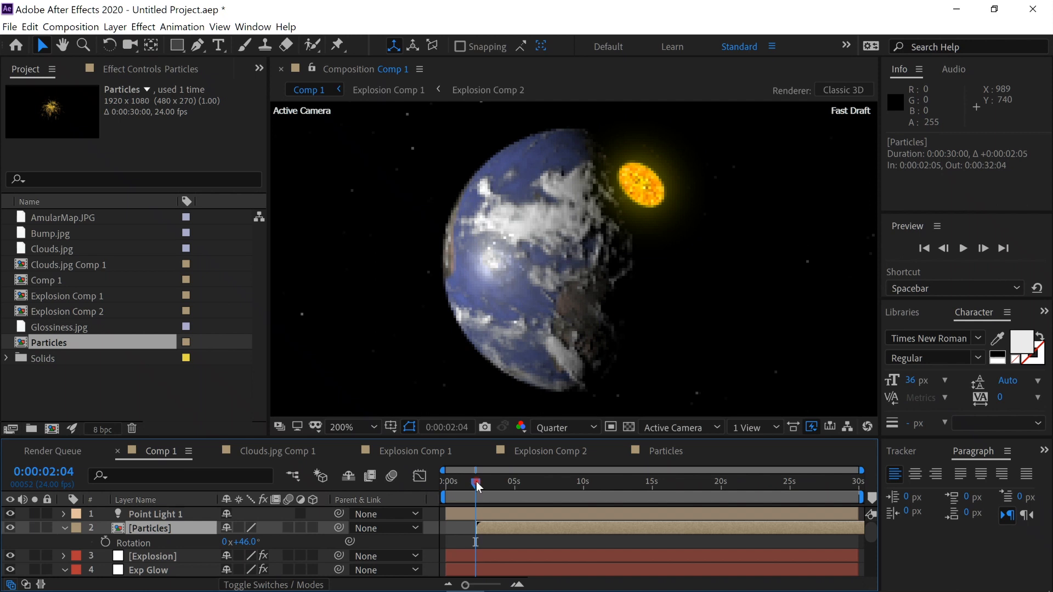
Scrub through the start of the explosion and set the current time to 0:00:00:23, while the sphere is still small.
left_click_drag(476, 485, 417, 481)
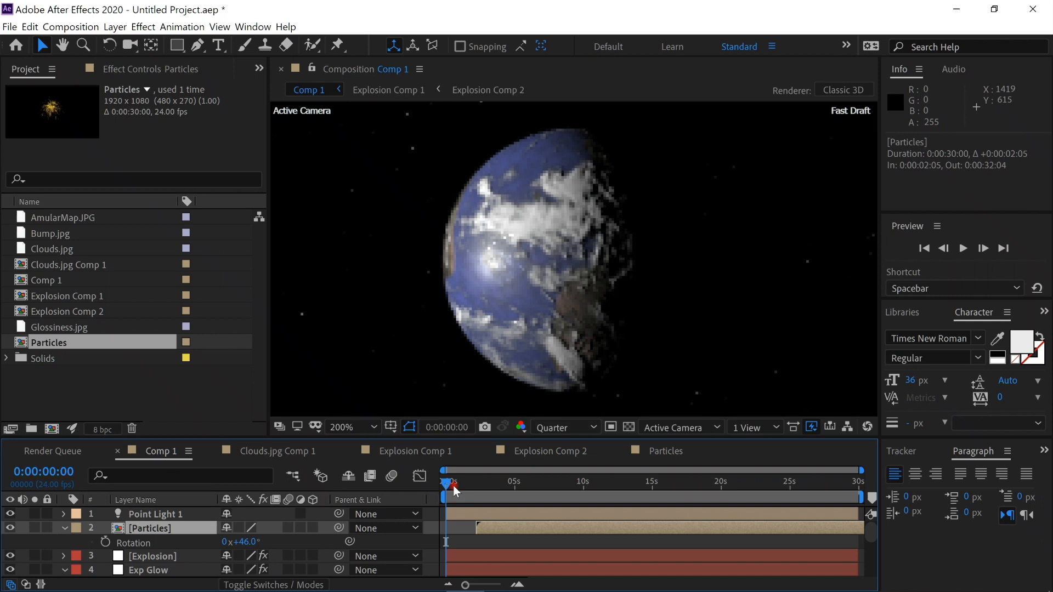
mouse_move(450, 486)
left_mouse_down()
mouse_move(481, 492)
mouse_move(469, 489)
left_mouse_up()
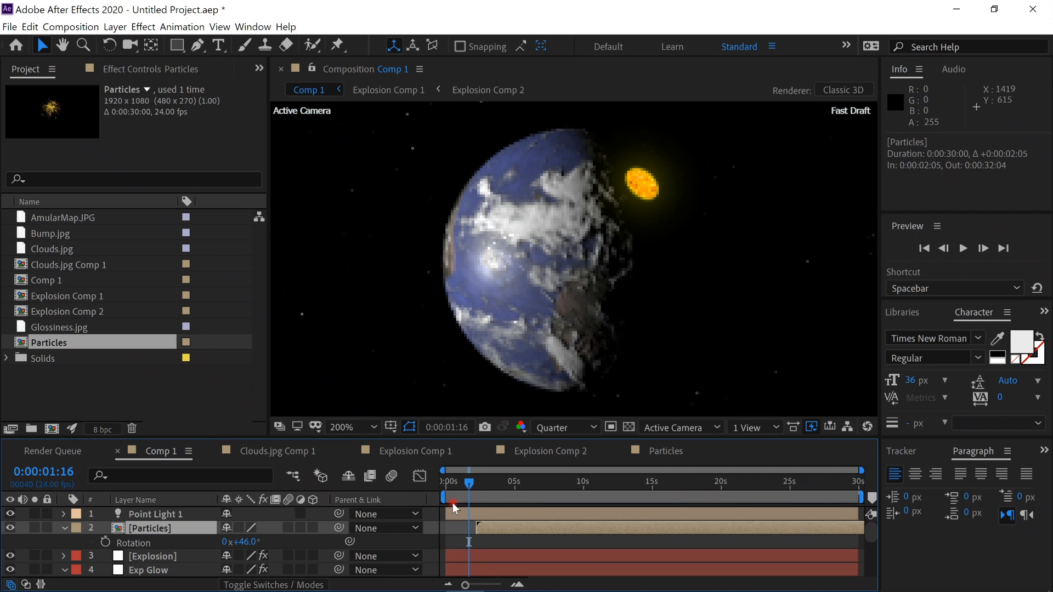
key("Page_Up")
key("Page_Up")
key("Page_Up")
key("Page_Up")
key("Page_Up")
key("Page_Up")
key("Page_Up")
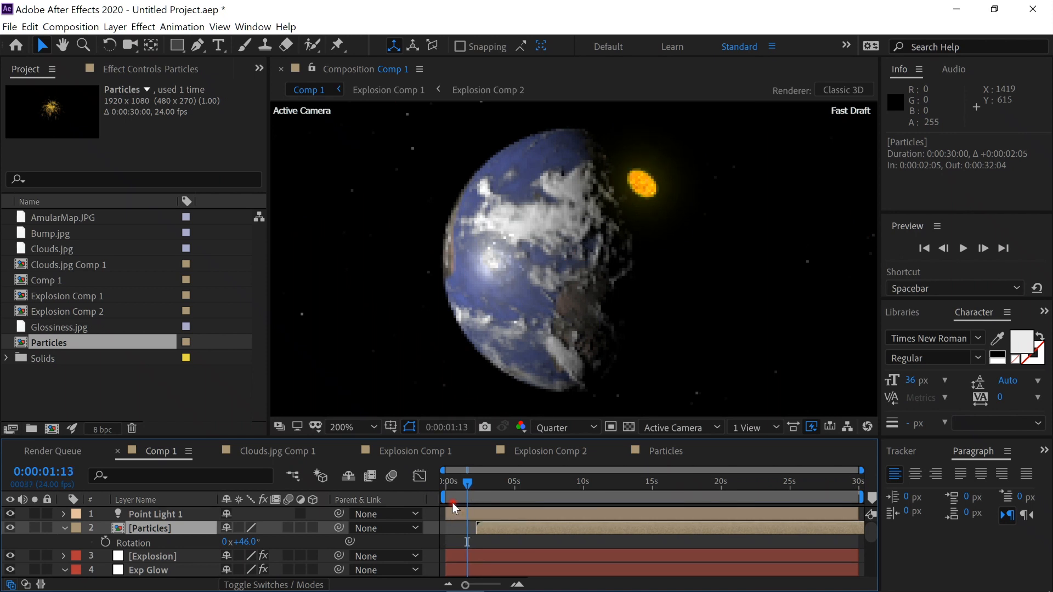
key("Page_Up")
key("Page_Up")
key("Page_Up")
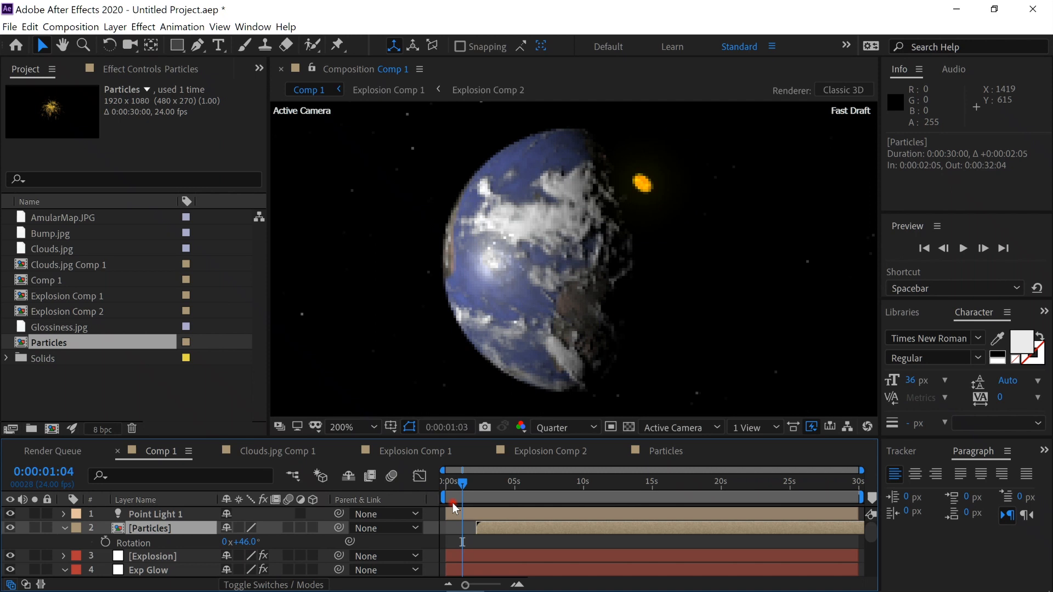
key("Page_Up")
key("Page_Up")
key("Page_Up")
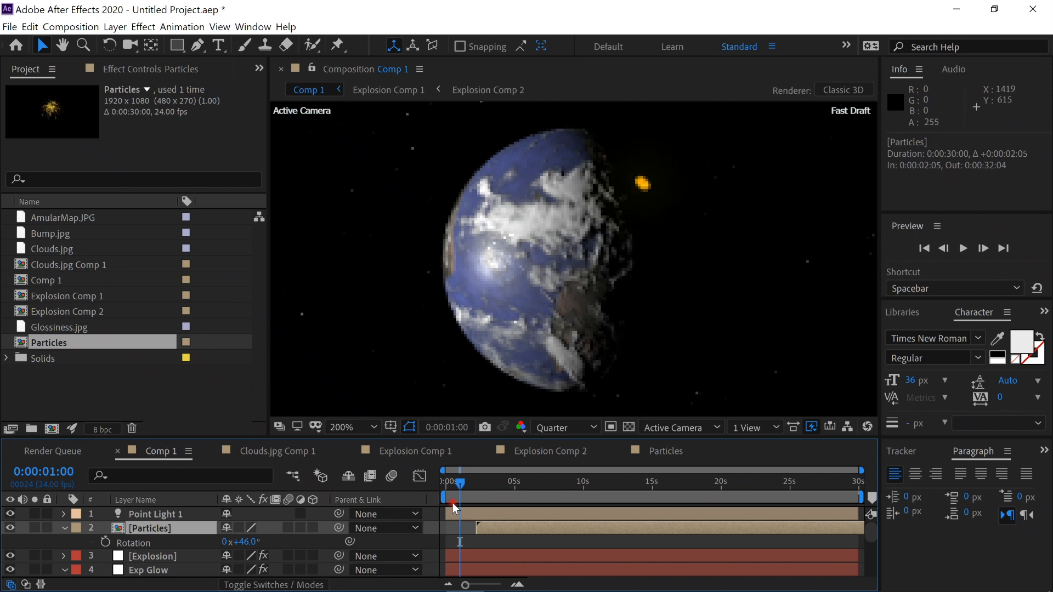
key("Page_Up")
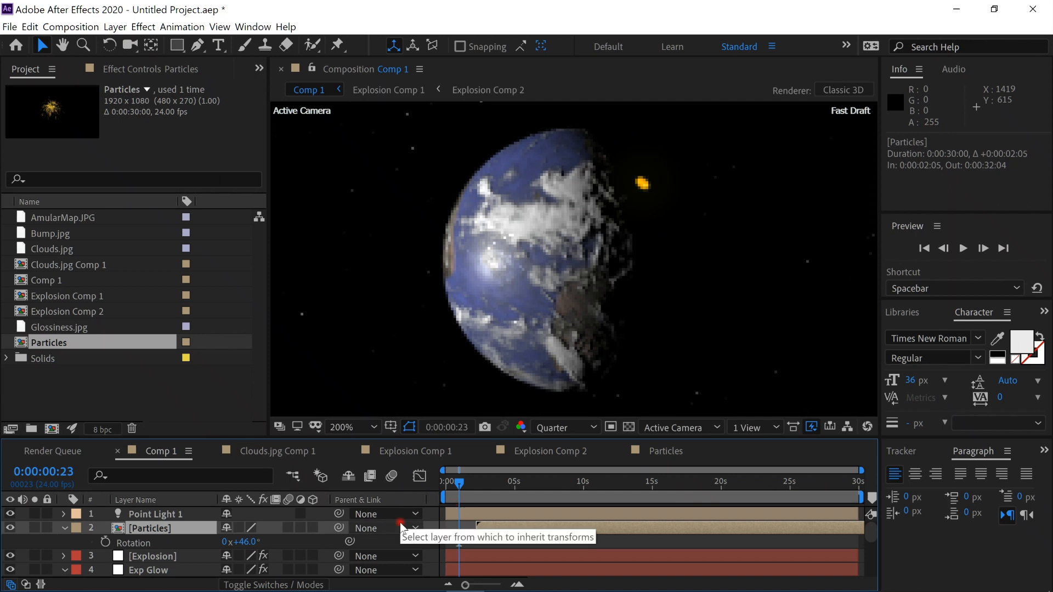
Create an adjustment layer directly above the Particles layer and apply the Lens Flare effect to it.
key("ctrl+alt+y")
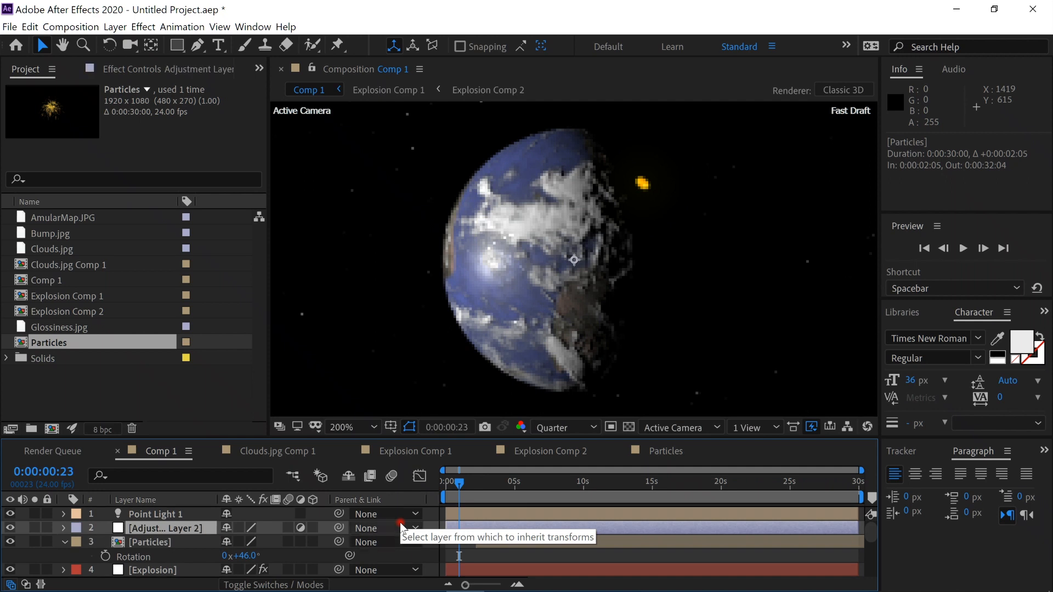
key("ctrl+space")
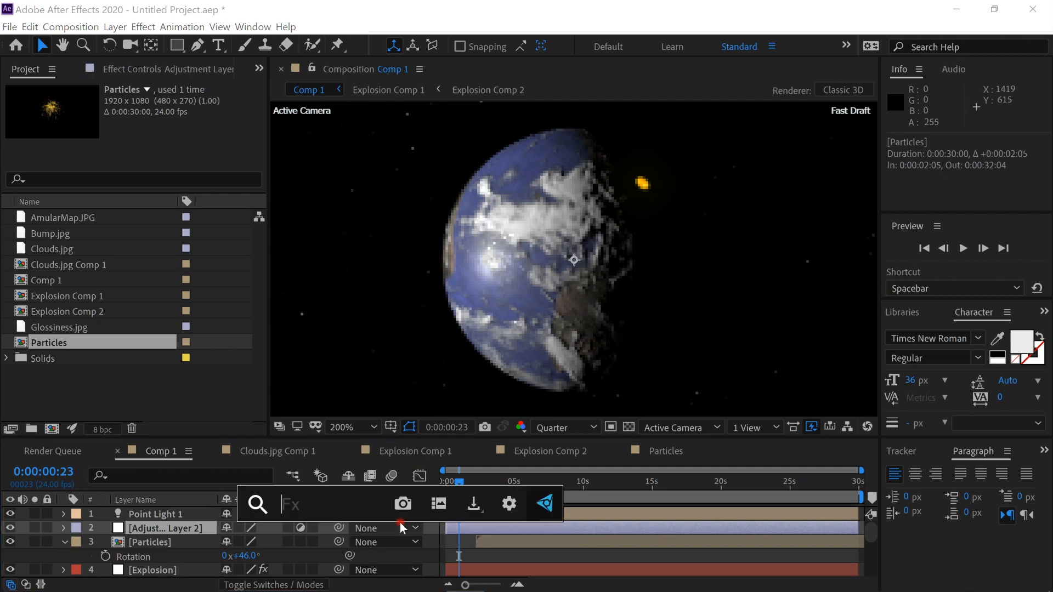
type("len")
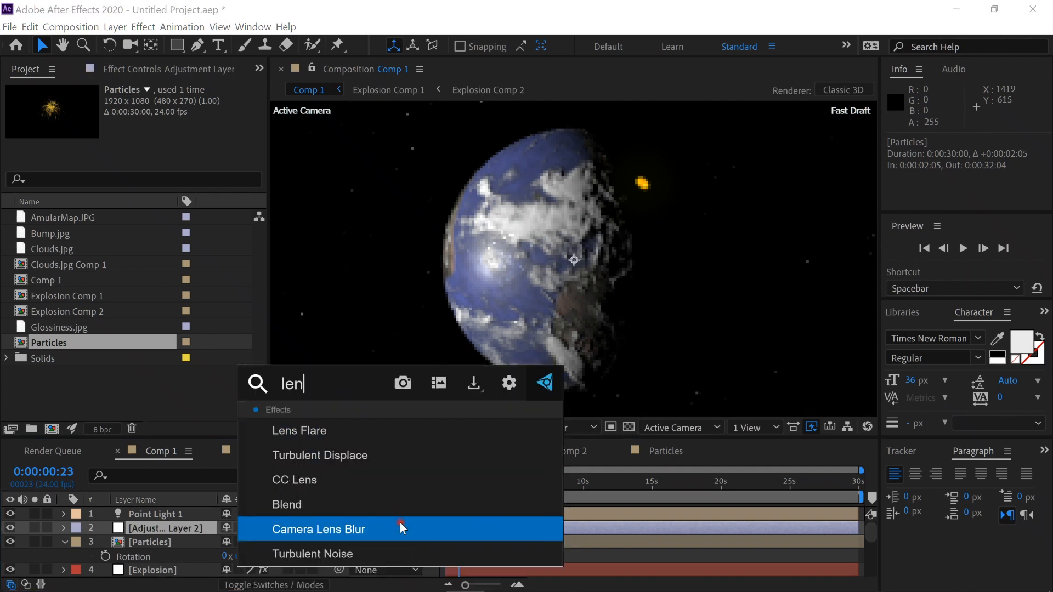
left_click(493, 440)
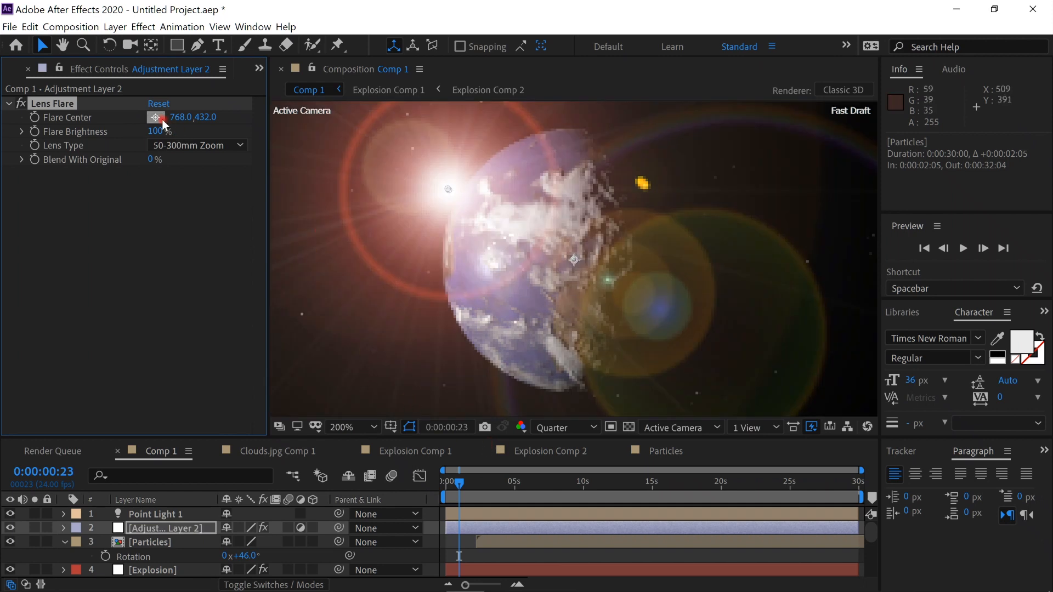
Place the flare center on the small explosion sphere at 1064.5, 424.5 and set the lens type to 105mm Prime.
left_click(156, 117)
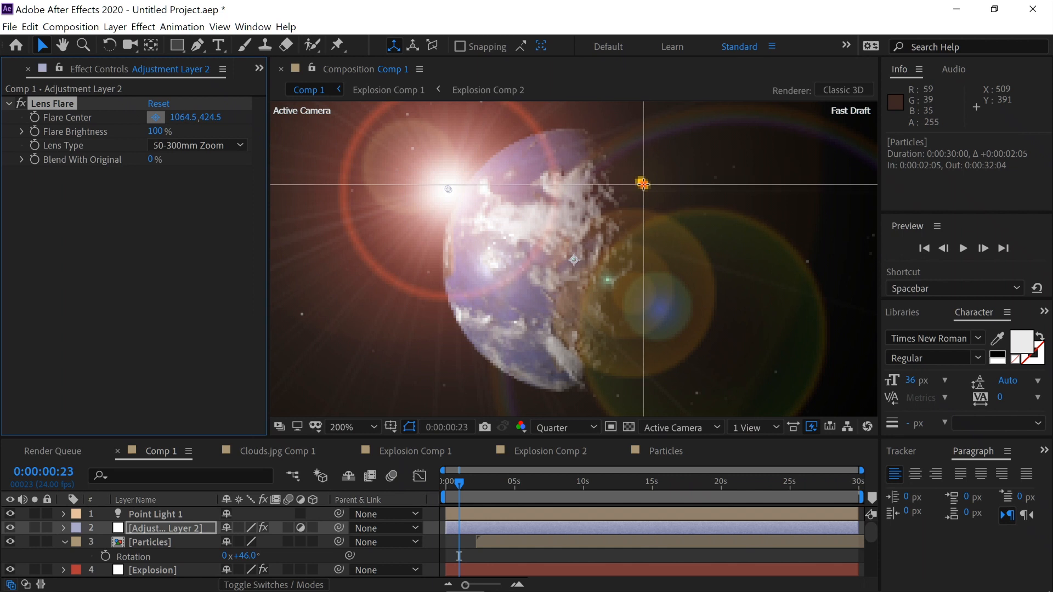
left_click(643, 183)
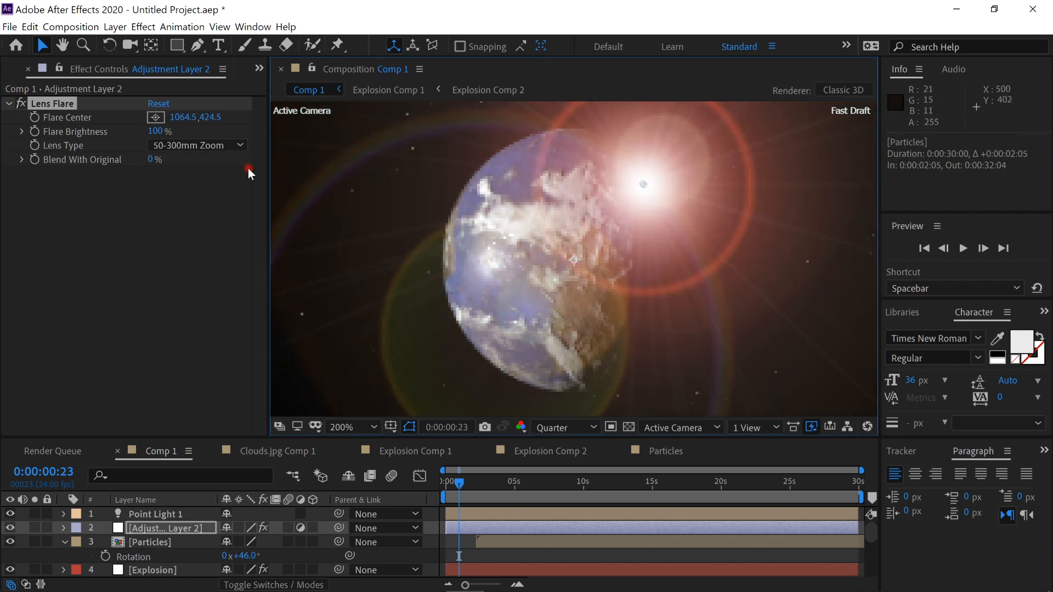
left_click(241, 146)
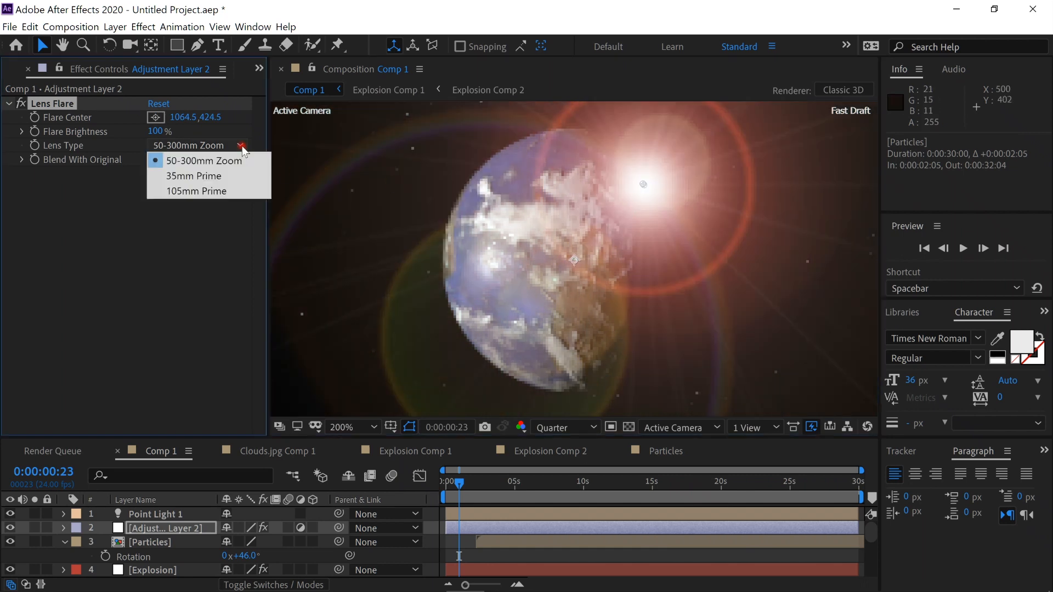
left_click(232, 191)
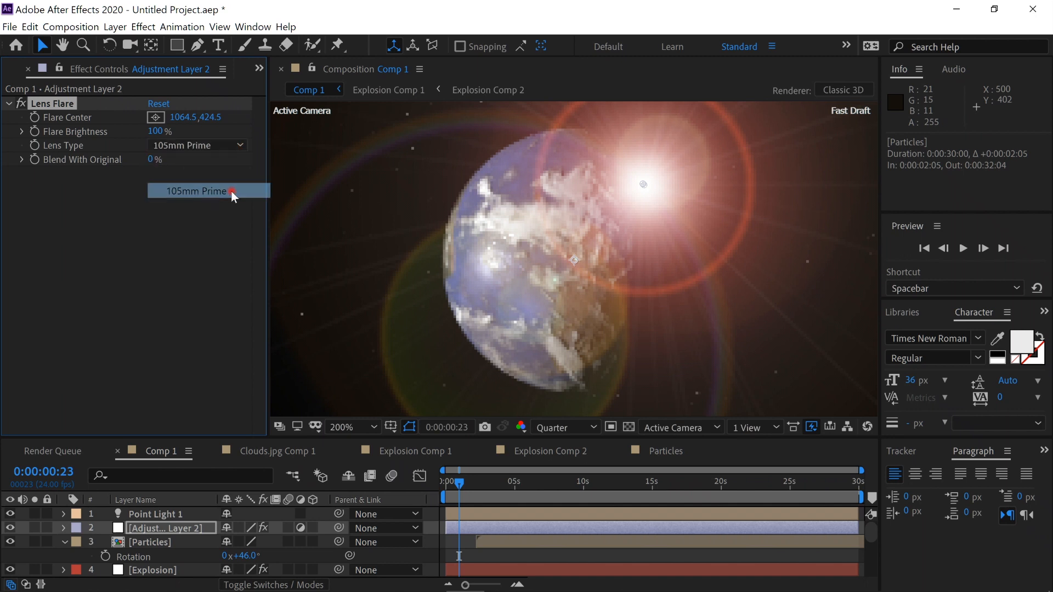
left_click(223, 165)
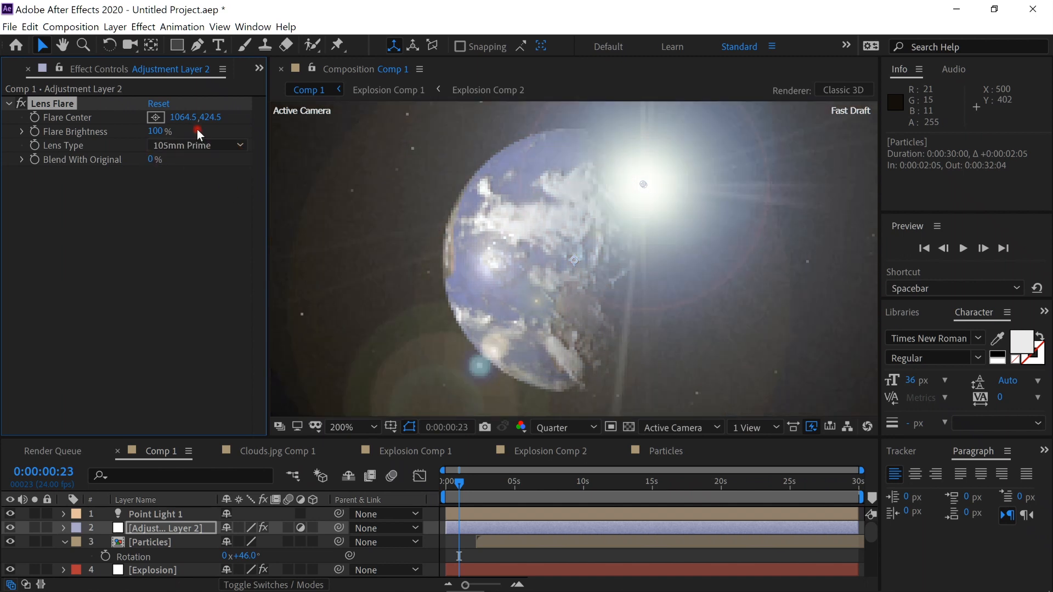
Keyframe the Flare Brightness at 67% at 0:00:00:23 and at 0% one frame earlier.
left_click_drag(158, 131, 130, 126)
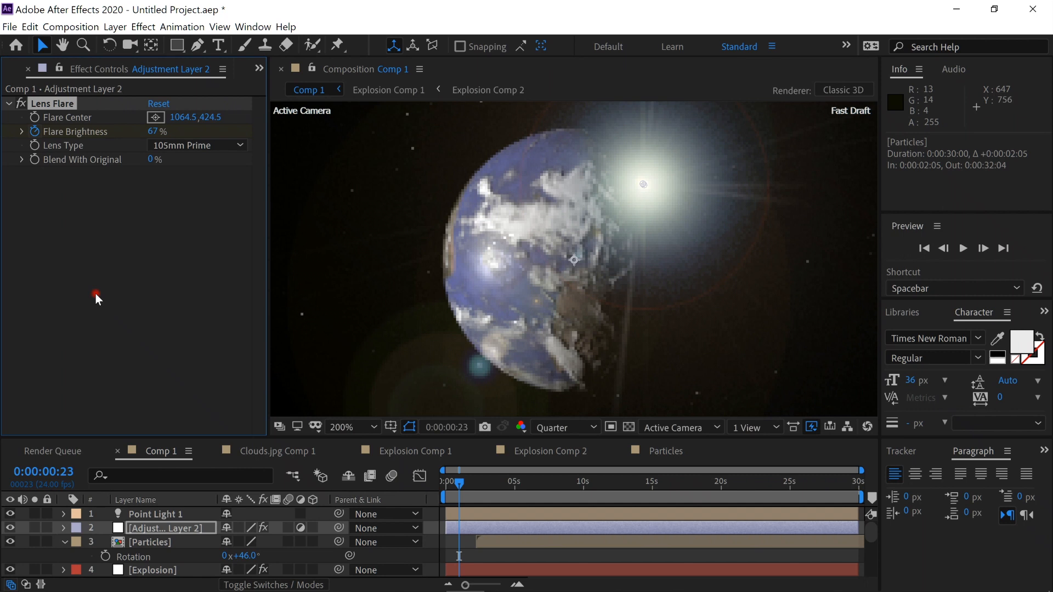
key("Page_Up")
left_click(151, 133)
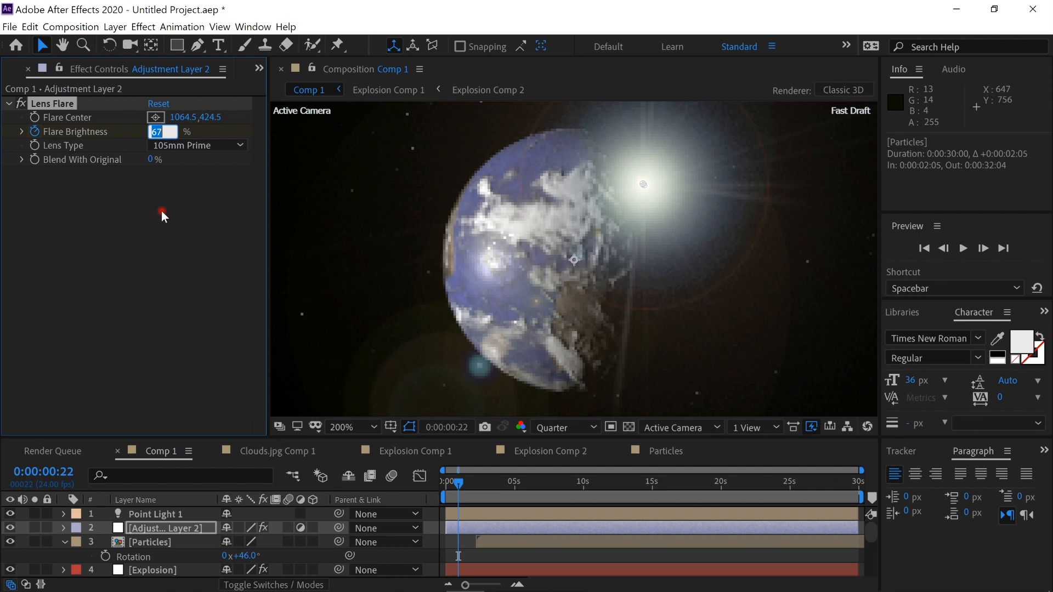
type("0")
key("Return")
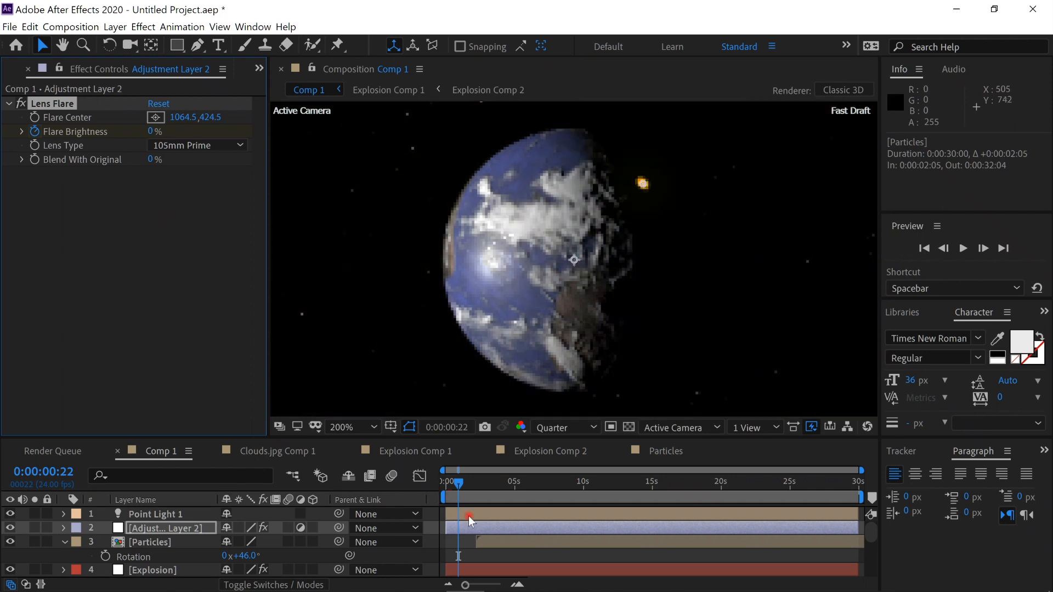
Fade the lens flare out with a Flare Brightness keyframe of 0% at 0:00:05:00.
left_click(514, 485)
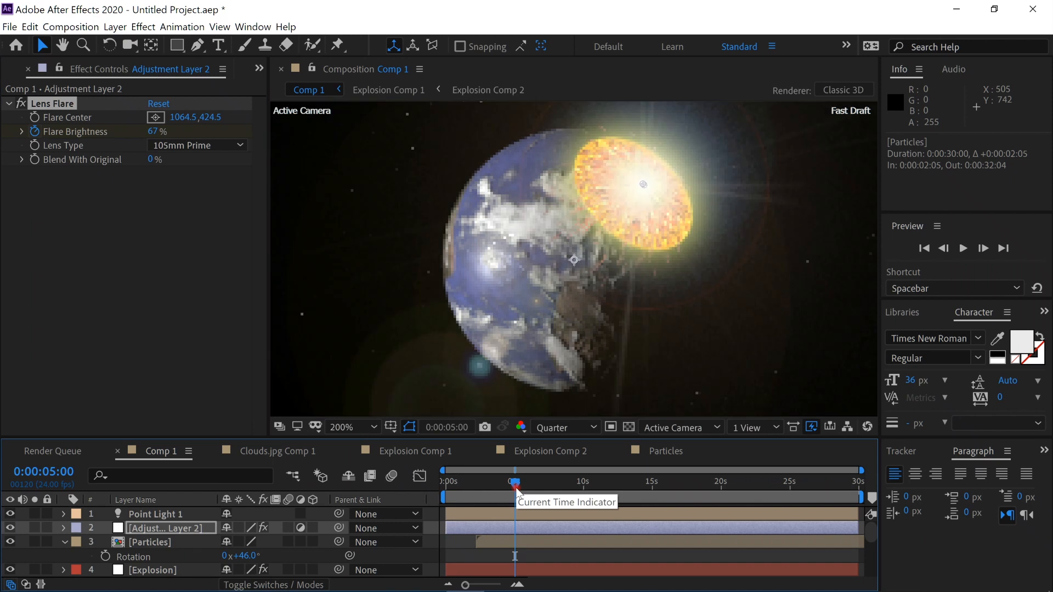
left_click(151, 132)
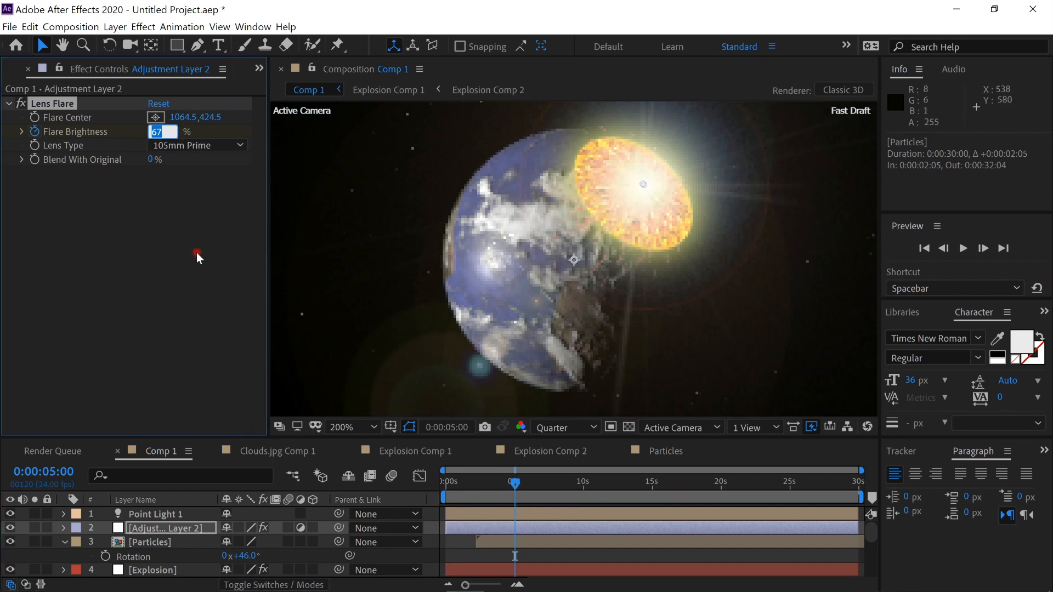
type("0")
key("Return")
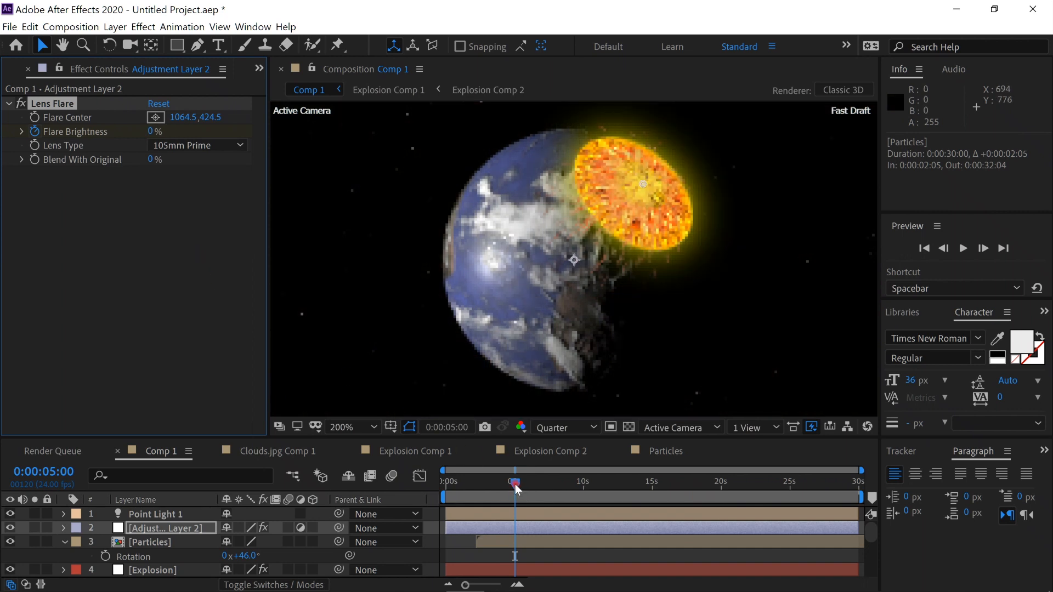
Play back Comp 1 from the beginning to check the flare, particles and explosion together.
left_click_drag(515, 485, 445, 485)
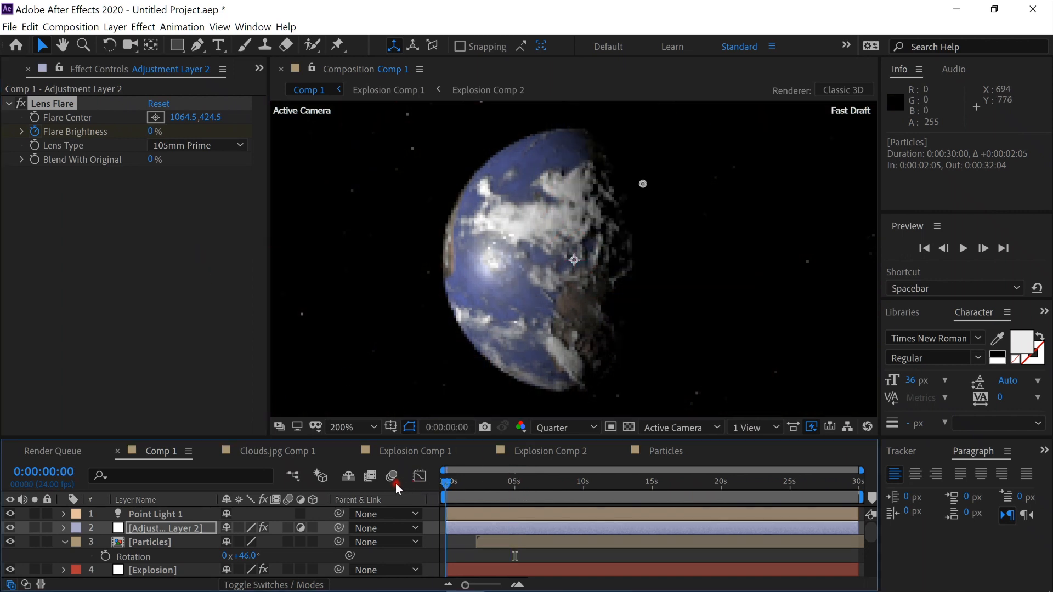
left_click(964, 248)
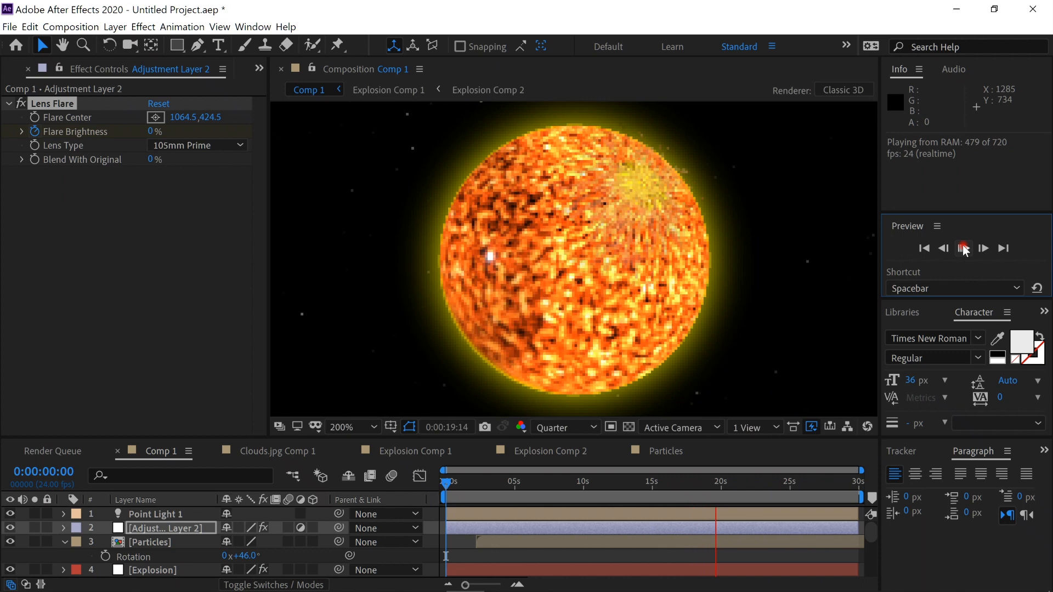
left_click(964, 250)
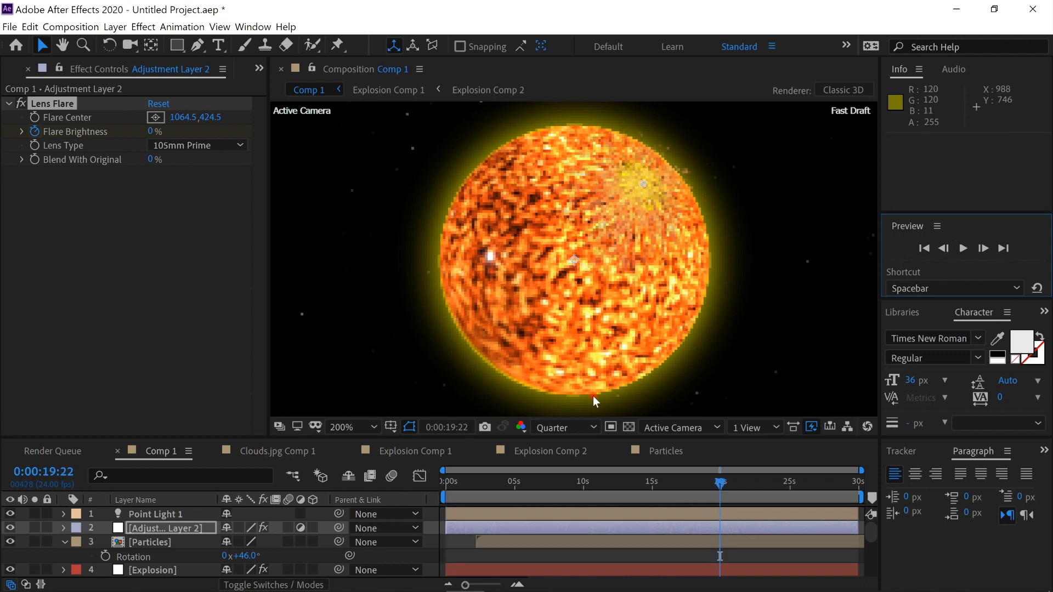